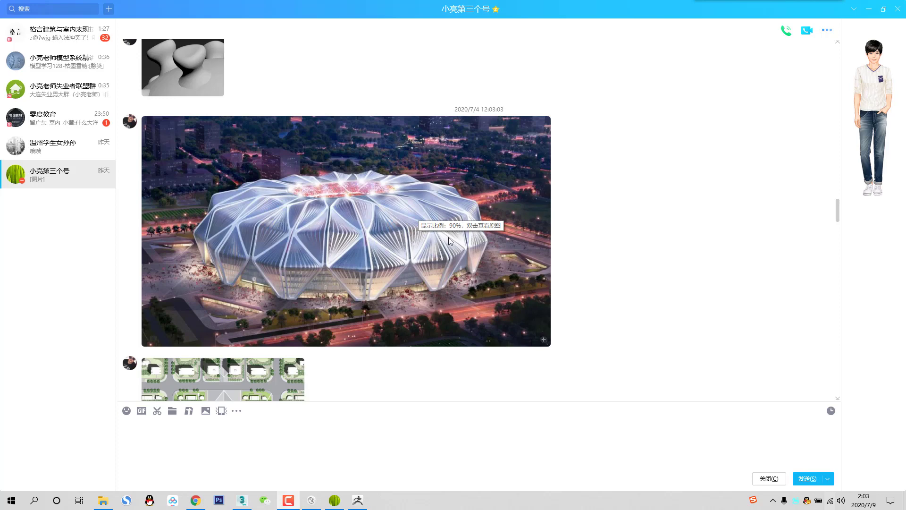
Look over the stadium reference images in the chat, switch to 3ds Max and maximize the Top viewport.
scroll(475, 270, down, 3)
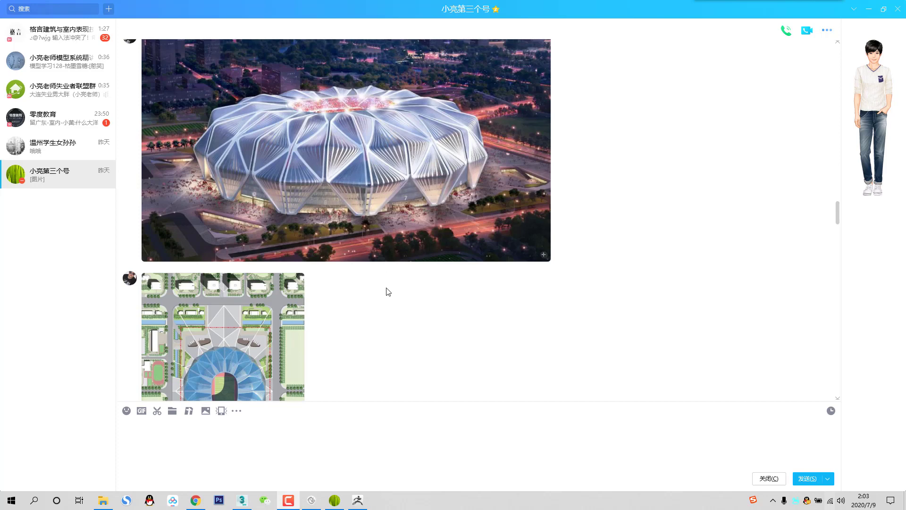
click(241, 501)
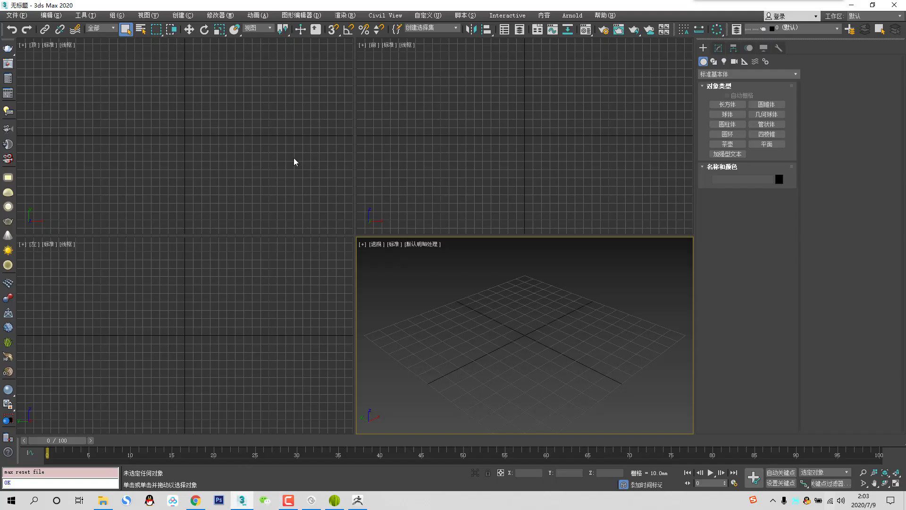
click(142, 115)
key(alt+w)
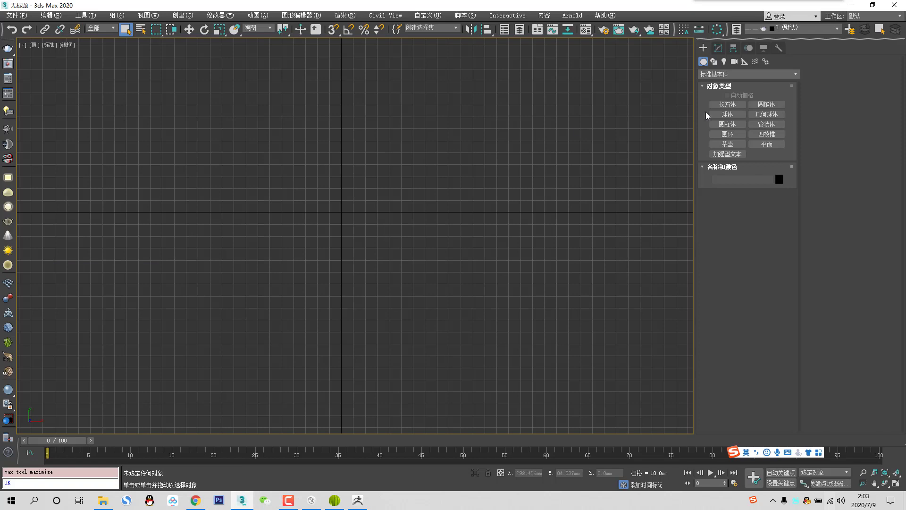
Switch back to the chat and enlarge the stadium's site plan image to examine the roof and pitch outlines.
key(alt+Tab)
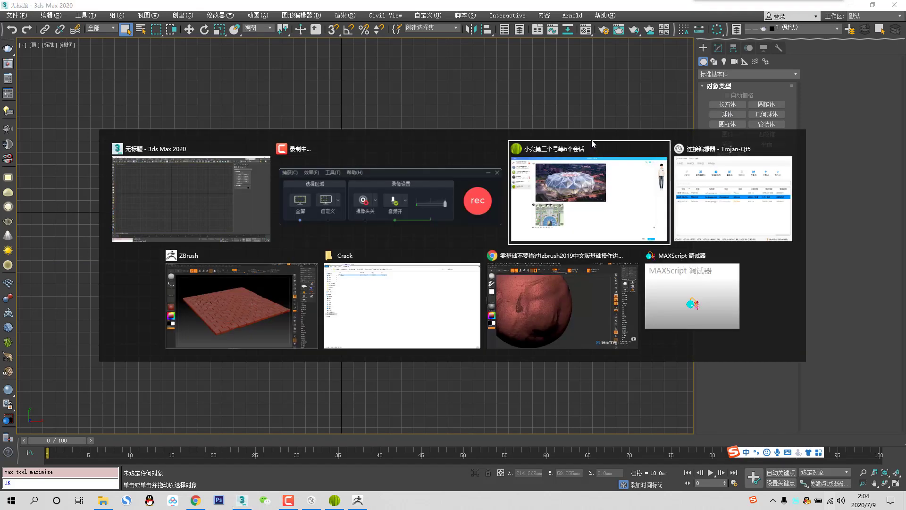
click(593, 144)
scroll(360, 313, down, 3)
scroll(239, 269, up, 2)
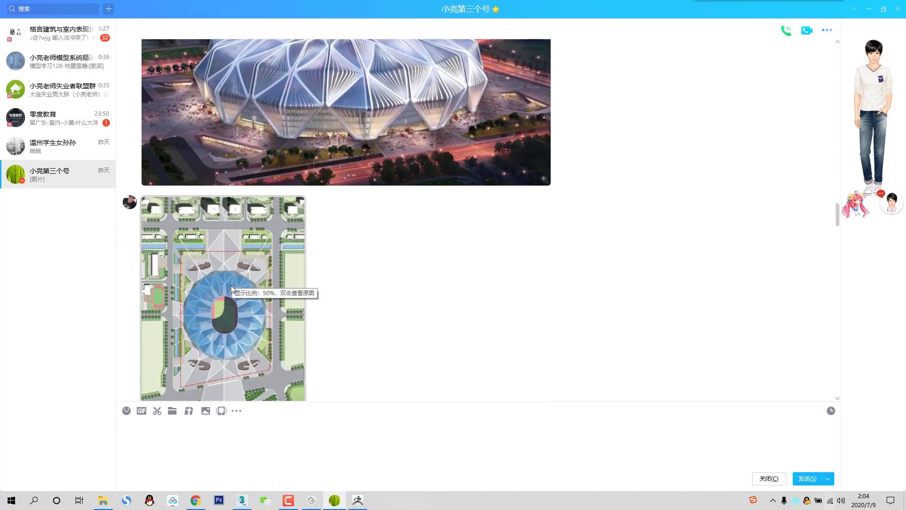
double_click(231, 285)
scroll(468, 257, up, 2)
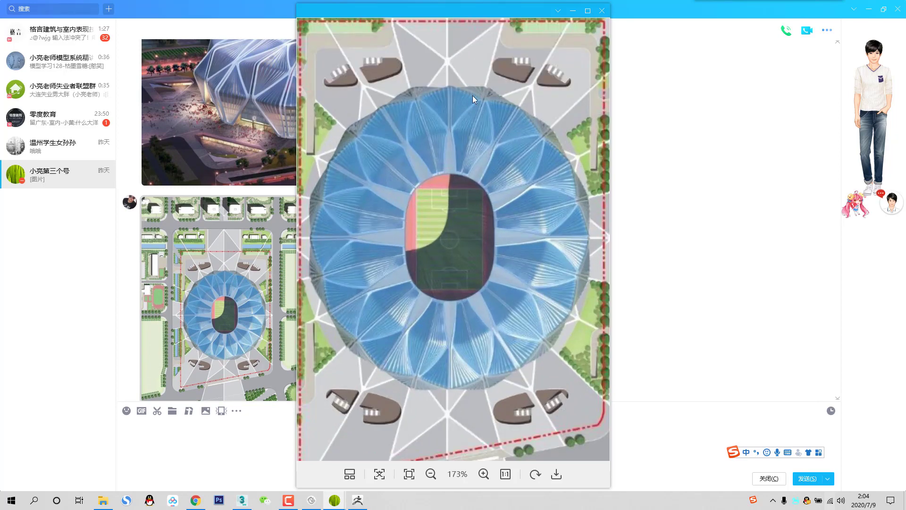
Return to 3ds Max and draw a rectangle spline in the Top viewport, setting its length to 2000 mm and width to 3000 mm.
key(alt+Tab)
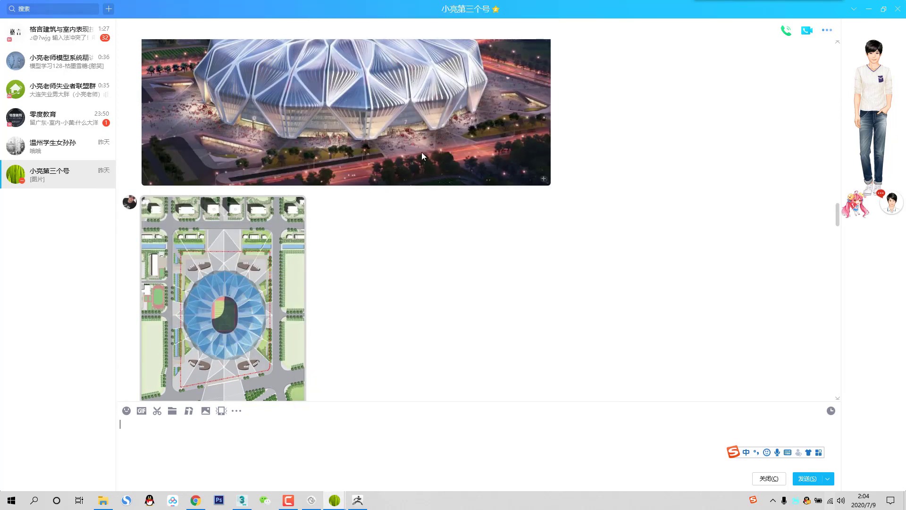
key(alt+Tab)
click(444, 178)
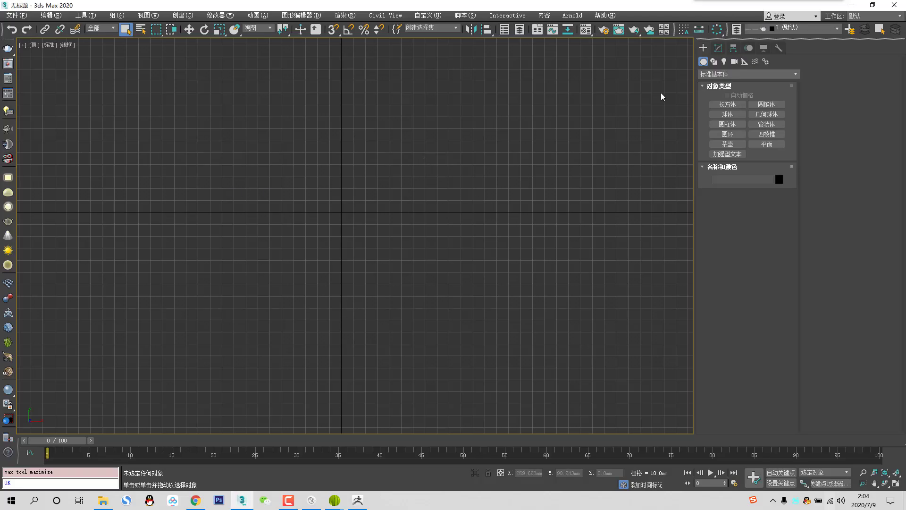
click(714, 61)
click(766, 115)
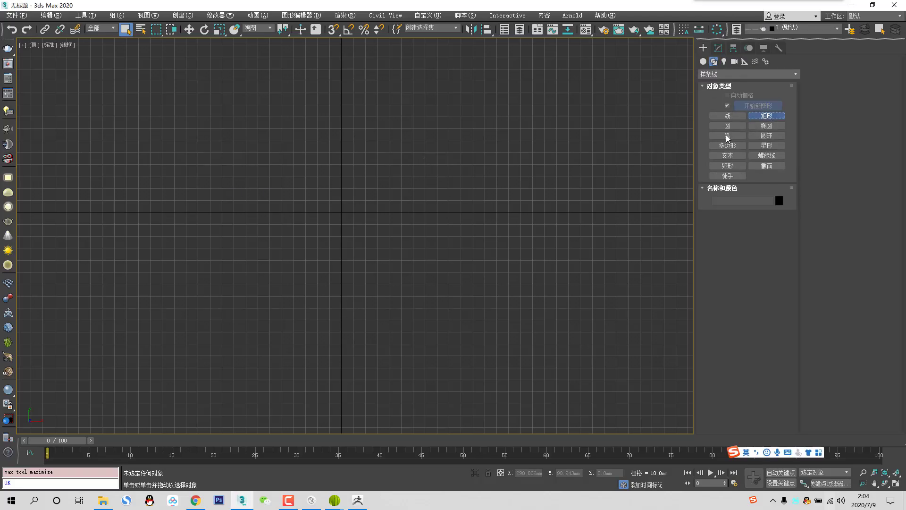
drag(160, 98, 533, 337)
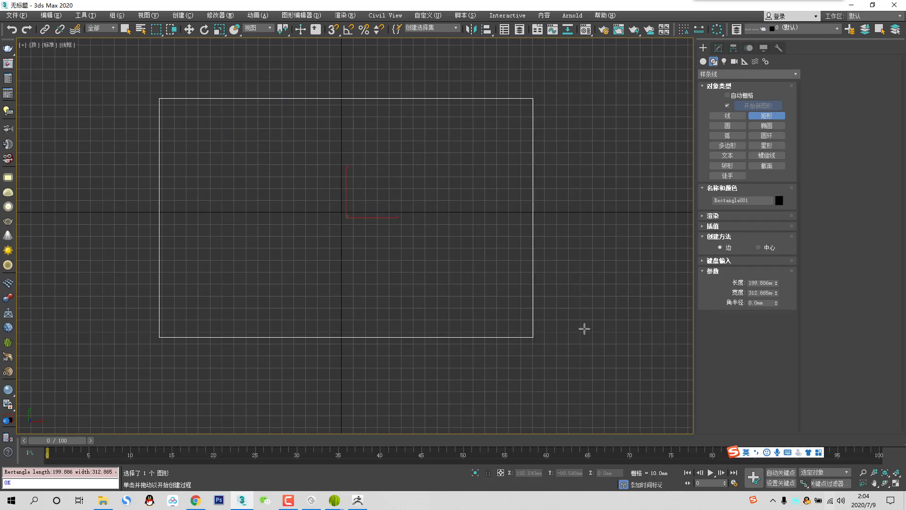
click(755, 283)
text(2000)
key(Tab)
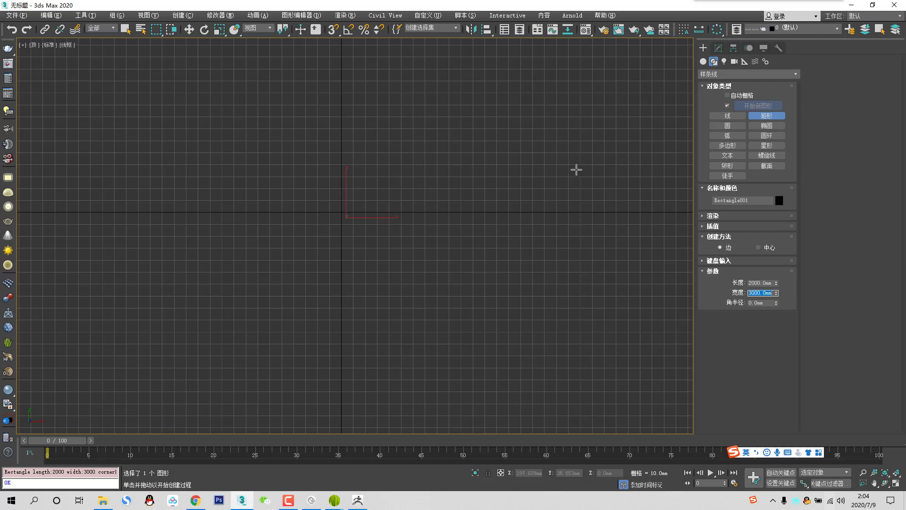
Hide the viewport grid and set the rectangle's width to 2000 mm.
scroll(577, 168, down, 8)
key(g)
scroll(359, 222, down, 5)
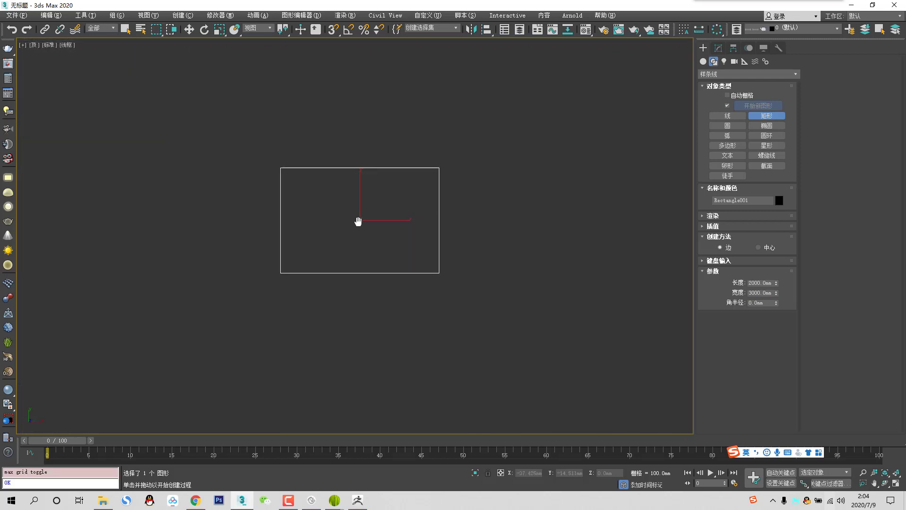
scroll(375, 201, up, 2)
middle_drag(375, 200, 412, 134)
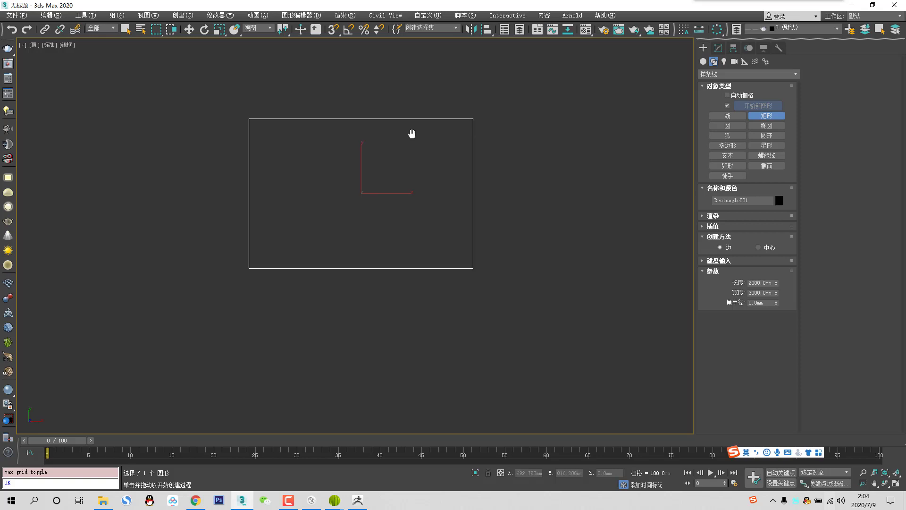
scroll(399, 172, up, 3)
scroll(392, 188, down, 2)
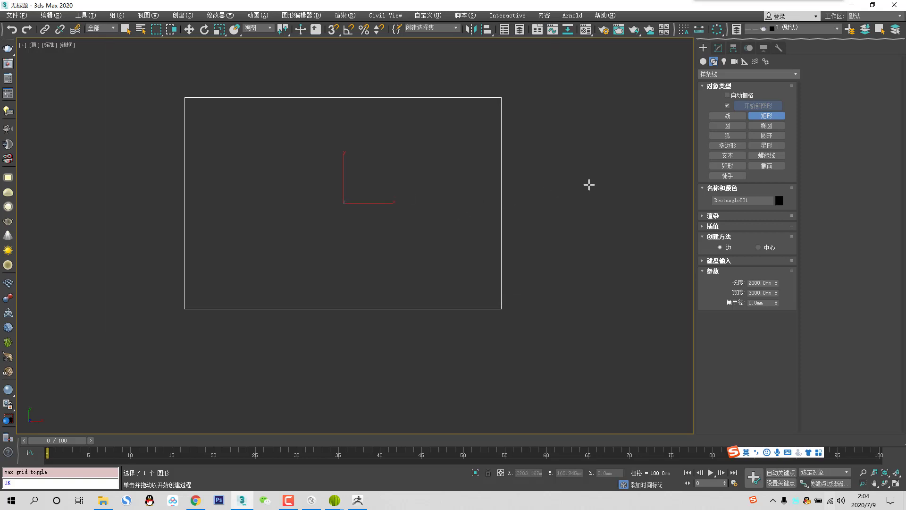
double_click(761, 293)
text(2000)
key(Return)
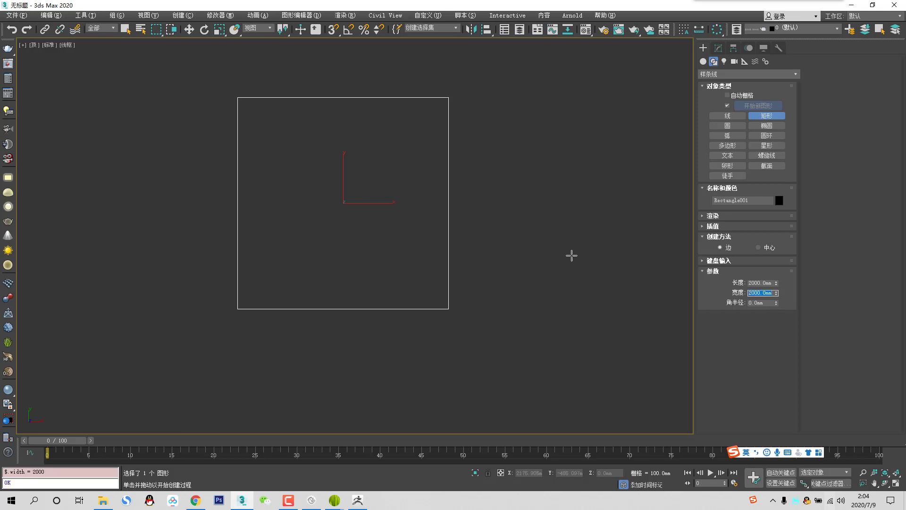
With snapping on, draw two circles by the Edge method, using the square's right and left sides as diameters.
click(727, 125)
click(770, 247)
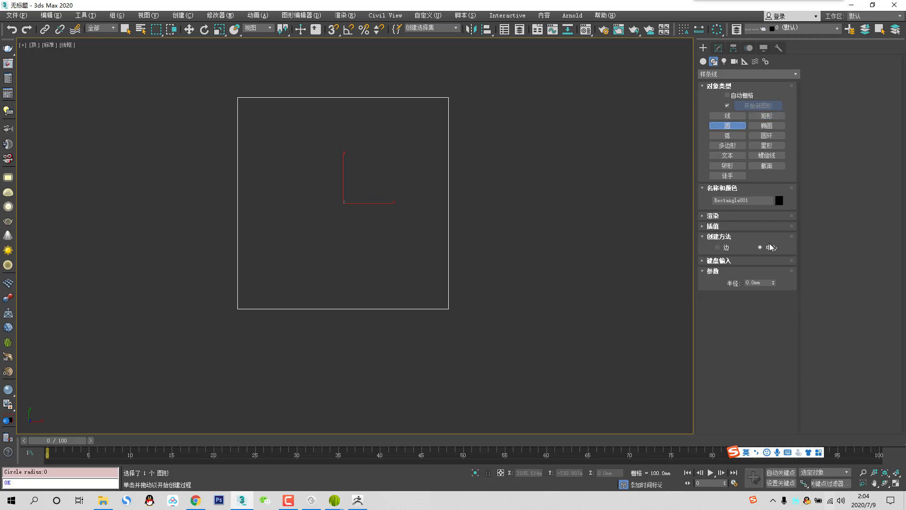
click(718, 248)
key(s)
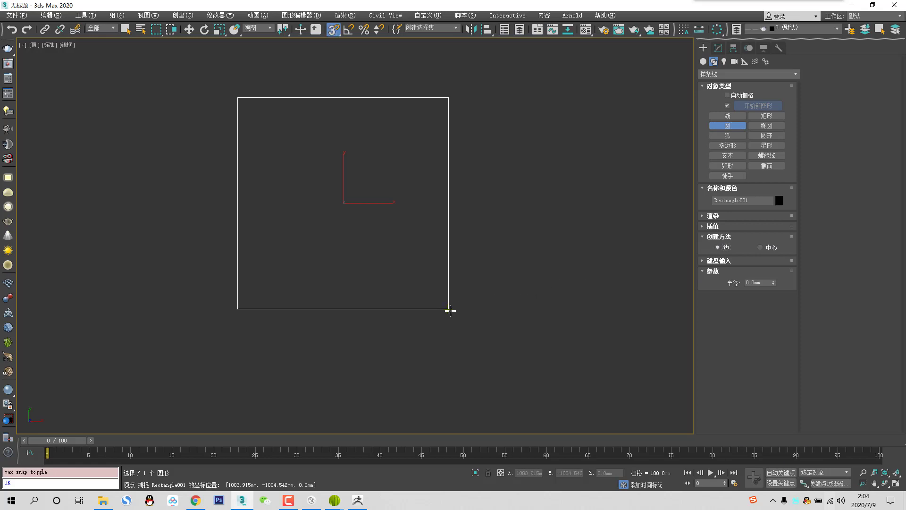
drag(450, 310, 448, 97)
drag(236, 313, 238, 97)
right_click(382, 130)
Select the square, turn snapping off and convert the square to an editable spline.
click(355, 97)
key(s)
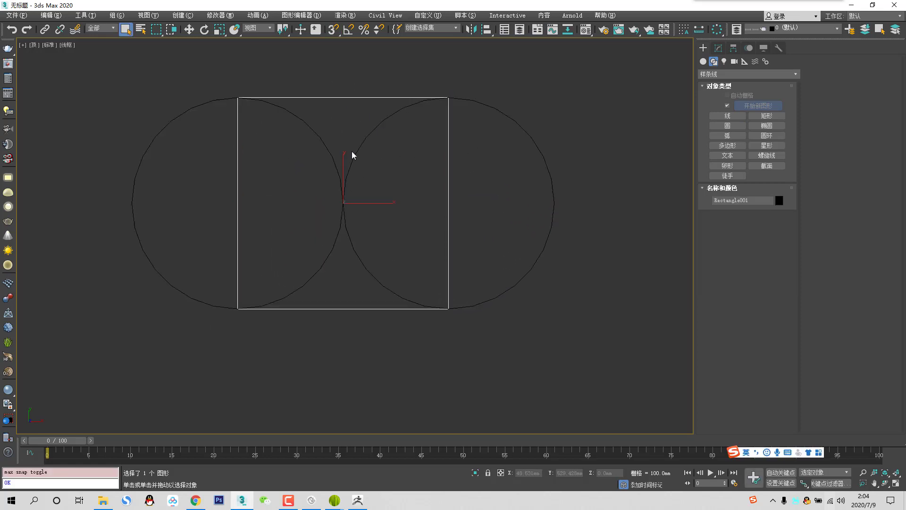
right_click(353, 156)
mouse_move(383, 253)
click(452, 257)
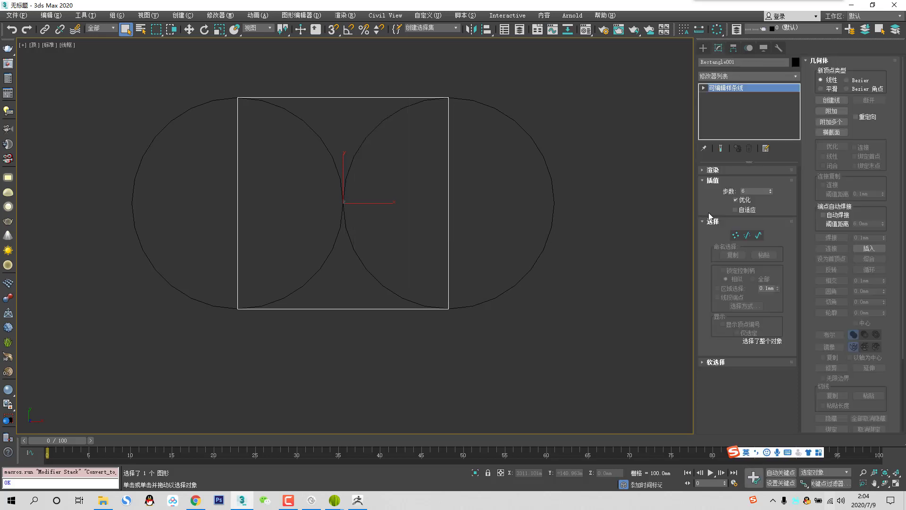
Attach both circles to the square's editable spline.
click(748, 235)
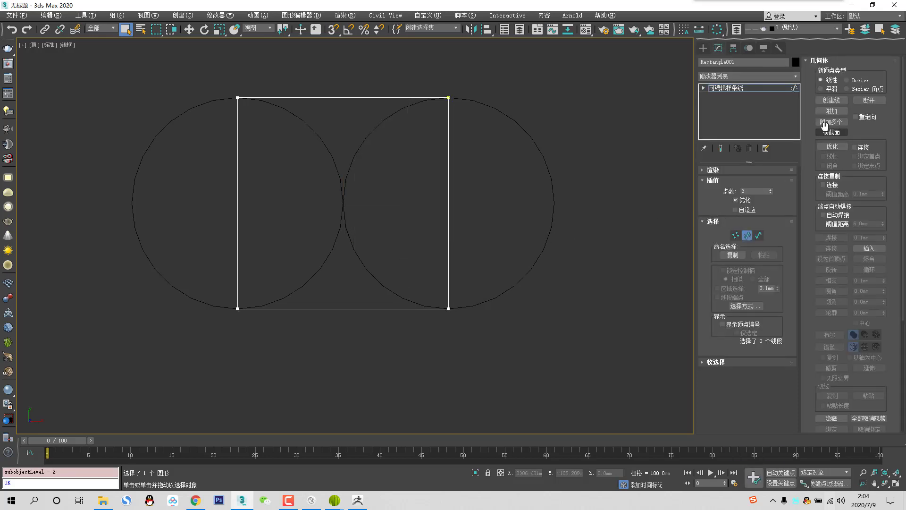
click(832, 111)
click(543, 152)
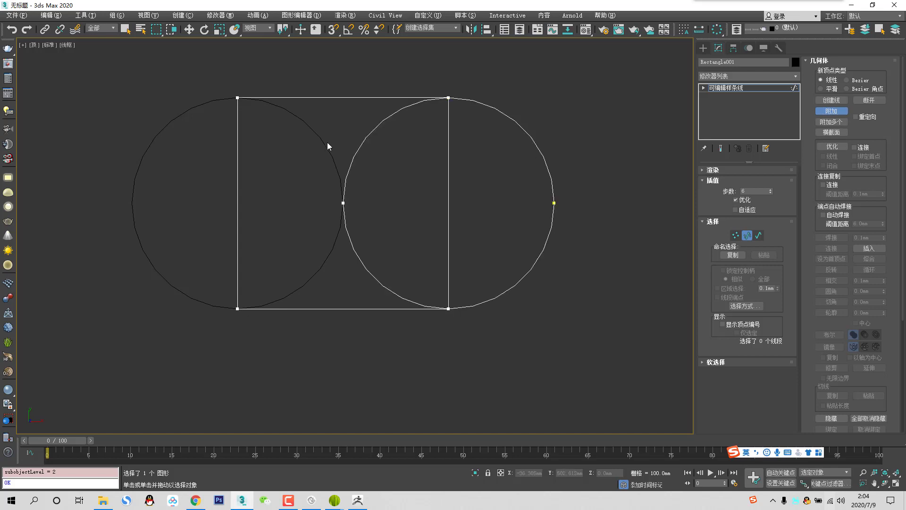
click(272, 104)
key(w)
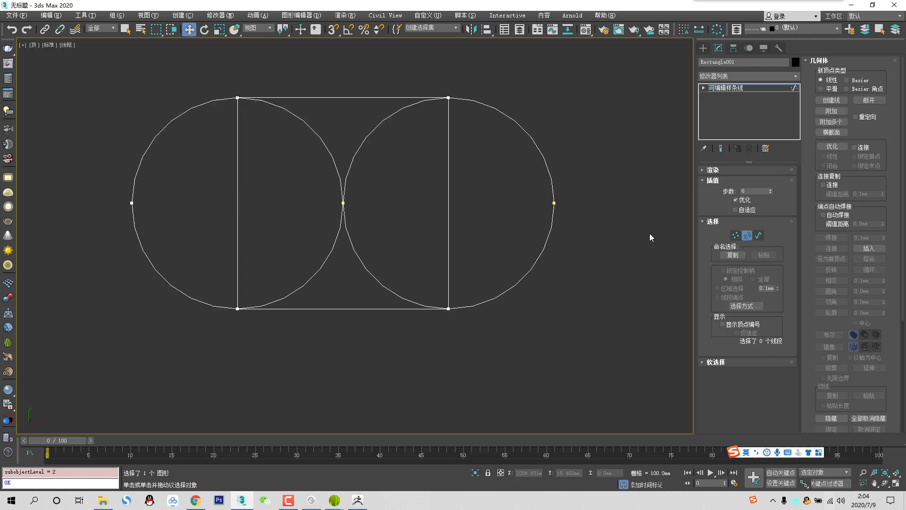
Delete the square's two vertical segments and the inner halves of both circles, leaving a capsule-shaped outline.
drag(452, 173, 125, 257)
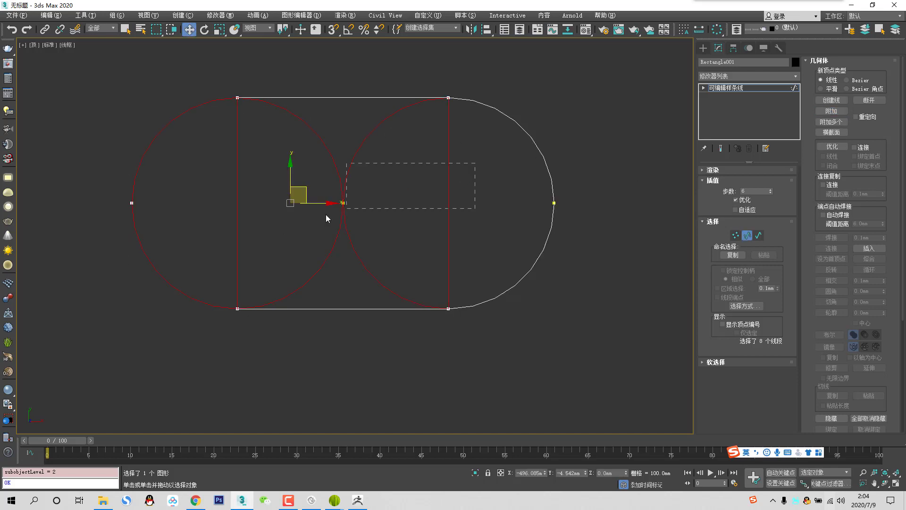
drag(328, 218, 204, 240)
key(Delete)
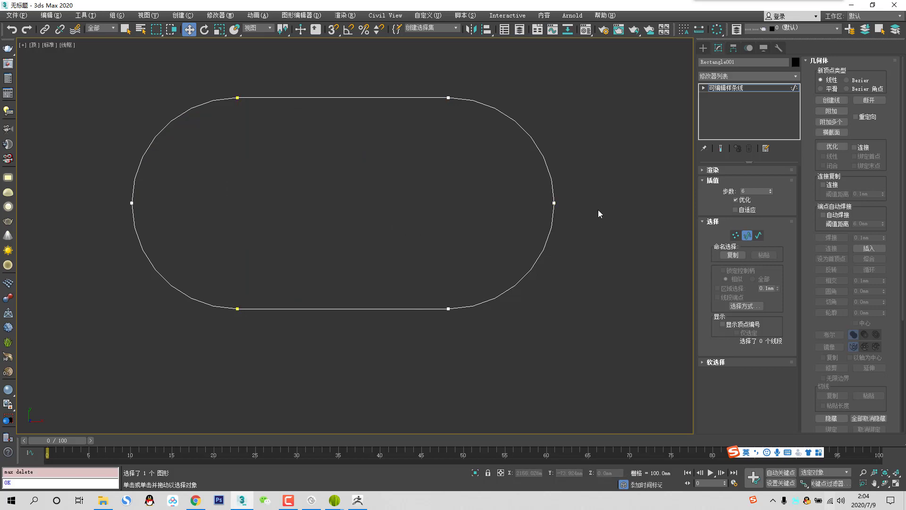
Weld the capsule outline's corner vertices with a 0.1 mm threshold and leave vertex editing.
click(735, 235)
drag(232, 91, 483, 347)
click(823, 238)
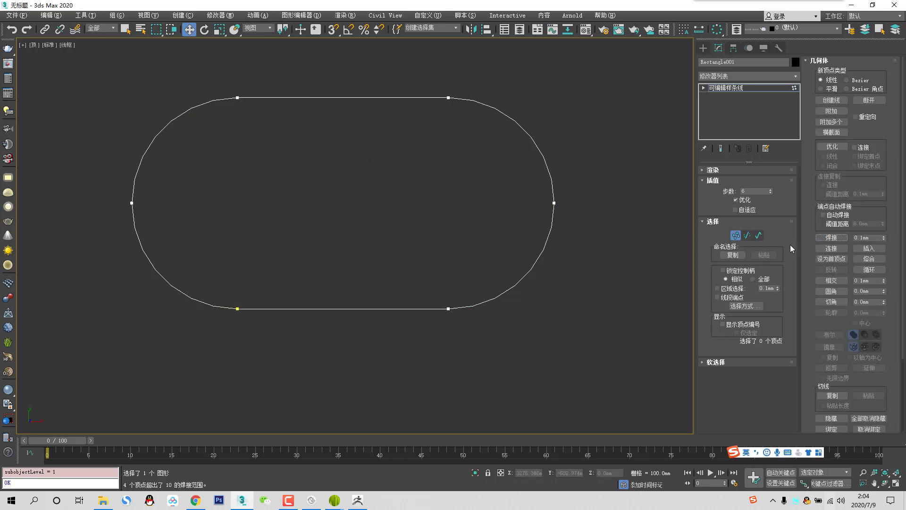
click(738, 236)
scroll(491, 236, down, 6)
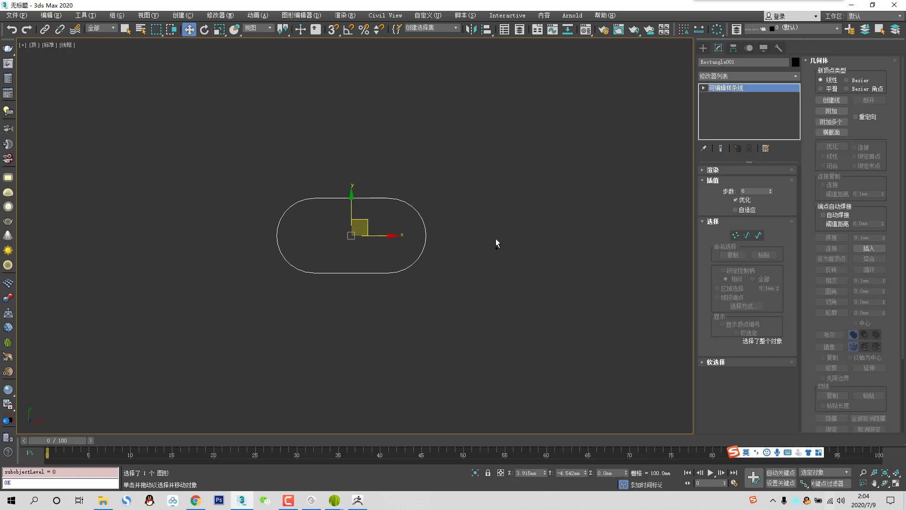
Draw an ellipse about 5372 mm long and 7231 mm wide around the capsule outline.
right_click(494, 235)
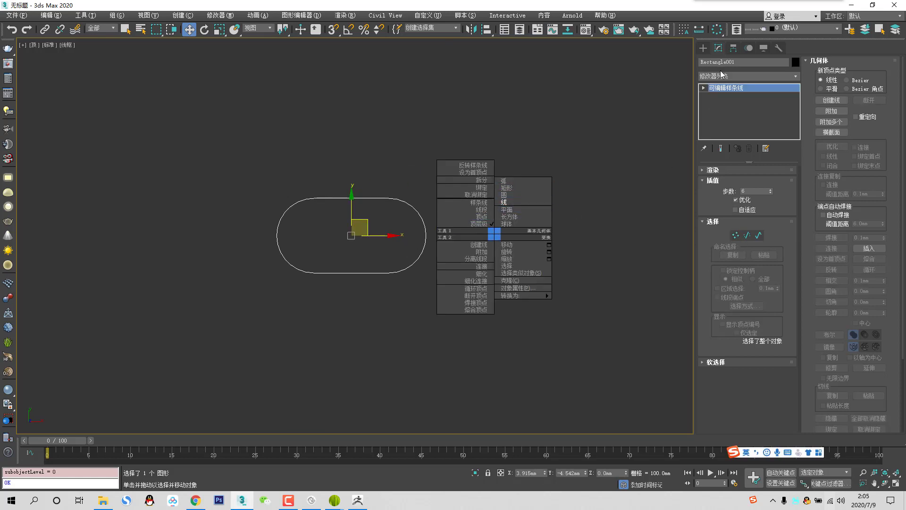
click(703, 48)
click(766, 125)
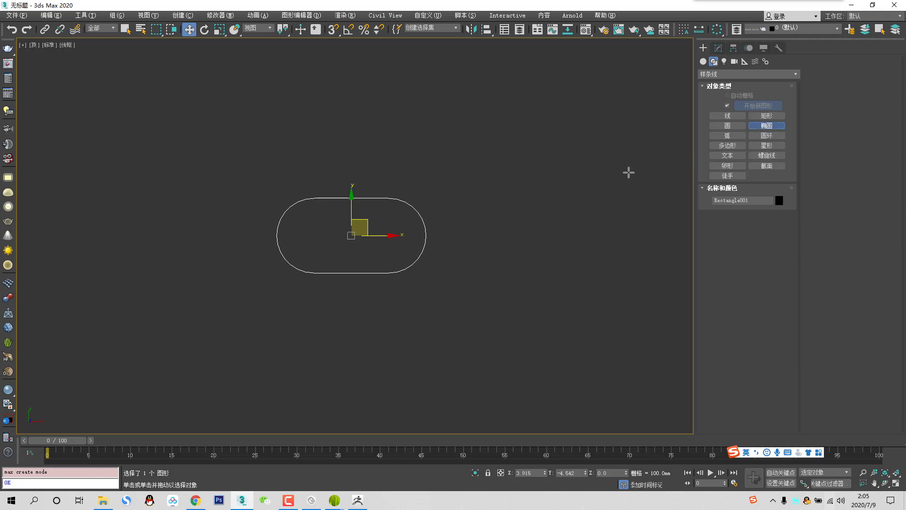
drag(218, 139, 487, 333)
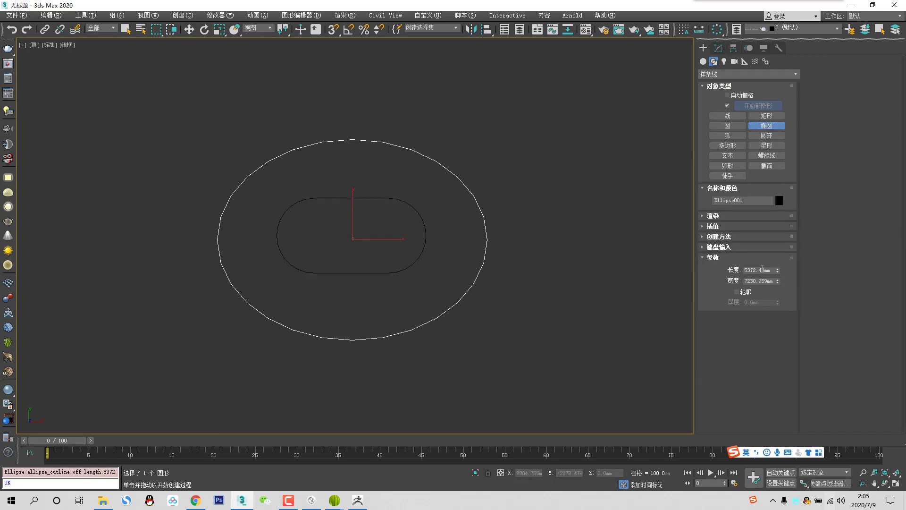
Set the ellipse's length to 5000 mm and width to 7000 mm, keeping its outline option off.
click(762, 270)
text(5000)
key(Tab)
text(70)
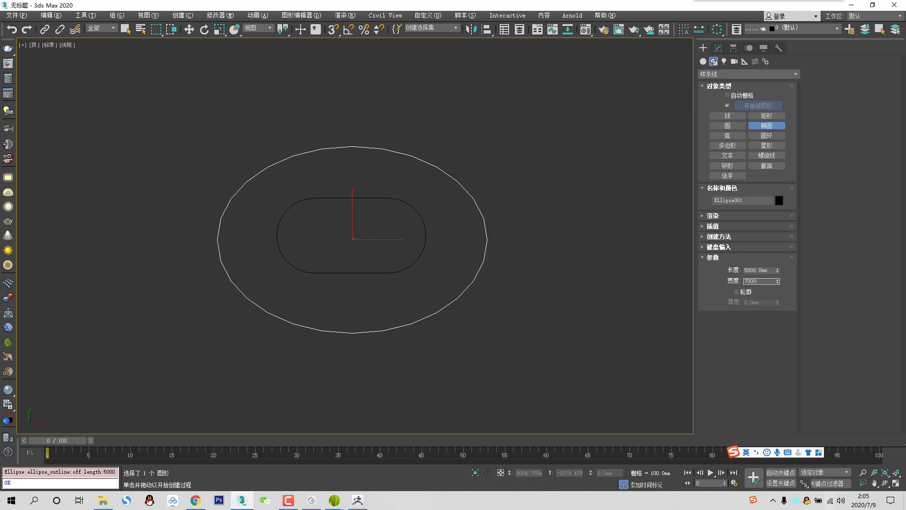
key(Return)
click(736, 292)
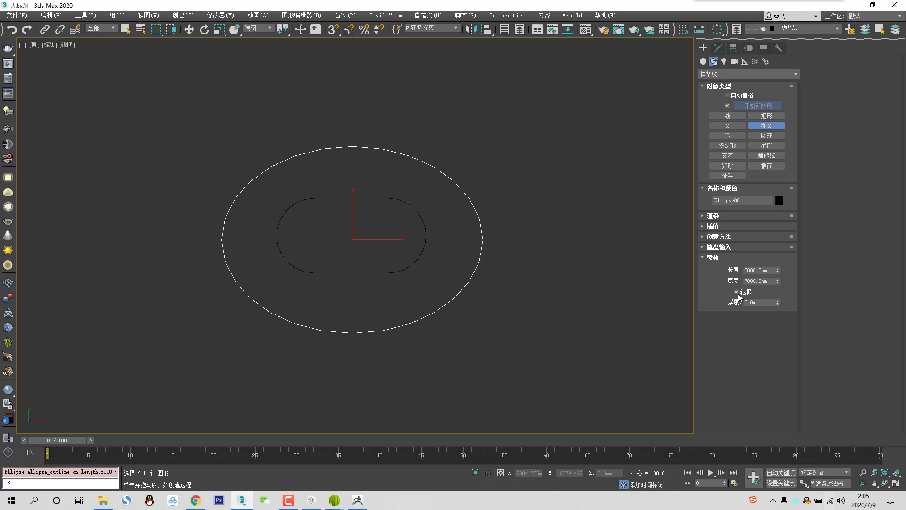
click(736, 291)
right_click(376, 202)
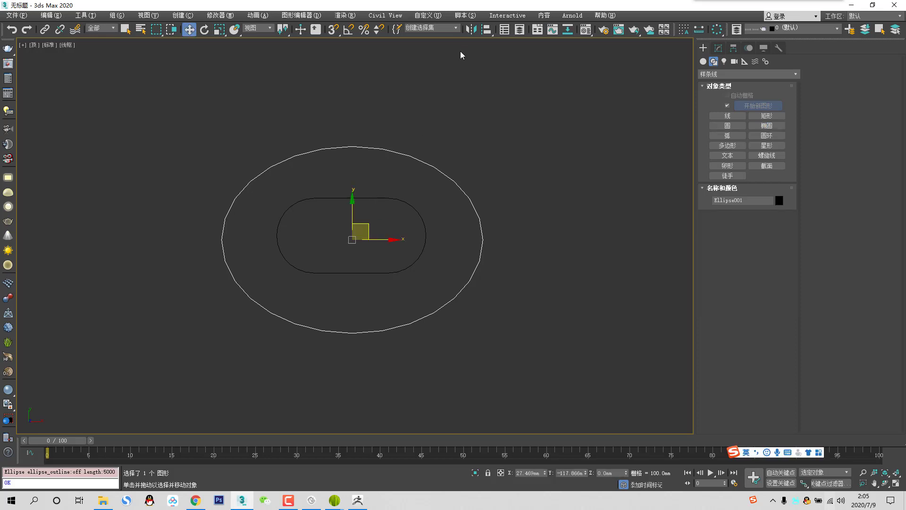
Align the ellipse's center to the capsule outline's center in X and Y position, leaving Z position out.
click(486, 30)
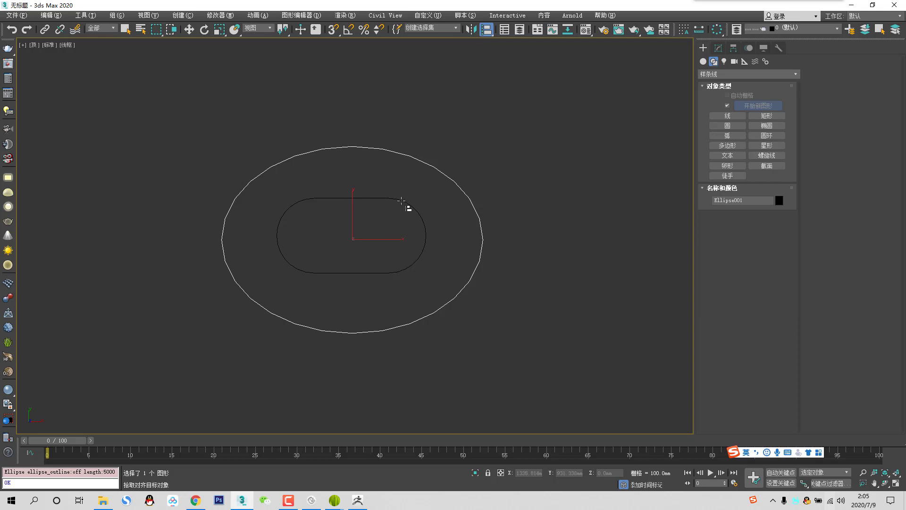
click(402, 203)
click(419, 189)
click(420, 189)
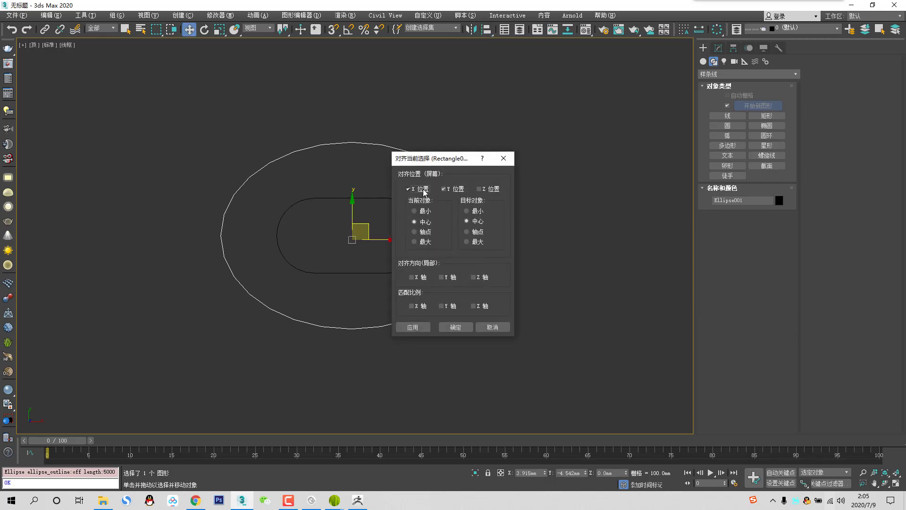
click(478, 189)
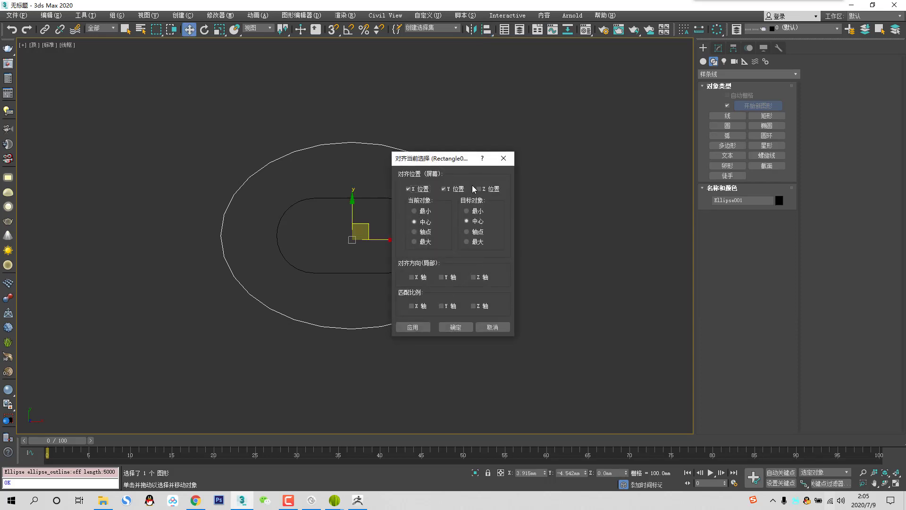
click(456, 326)
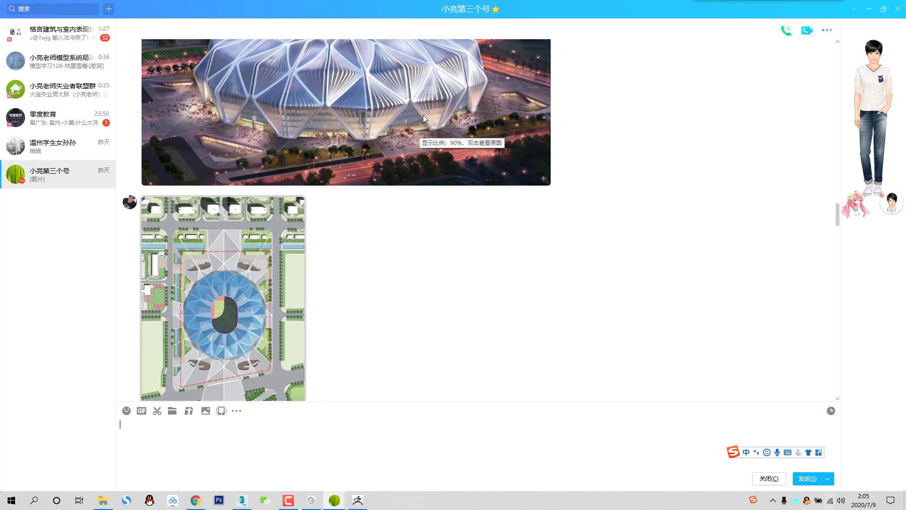
Check the stadium reference image, then copy the ellipse straight up twice in the front view, spaced about 783 mm apart.
scroll(424, 115, up, 4)
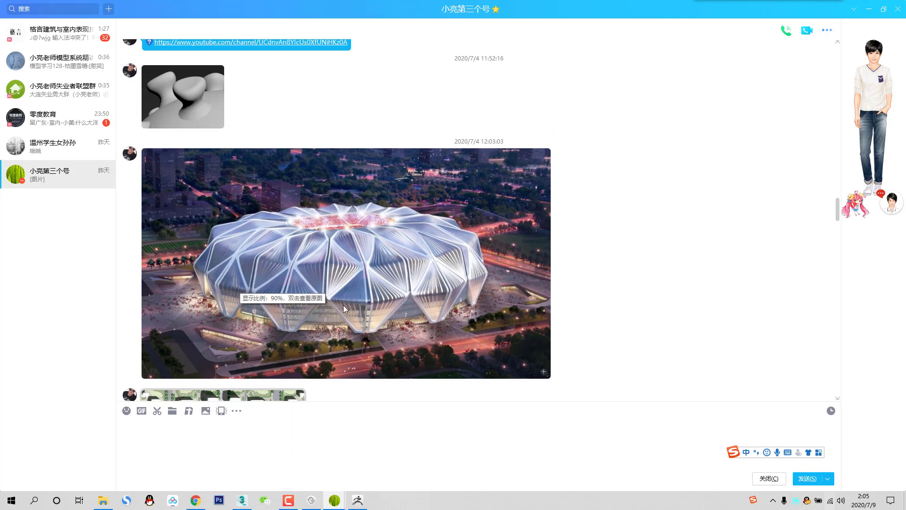
key(alt+Tab)
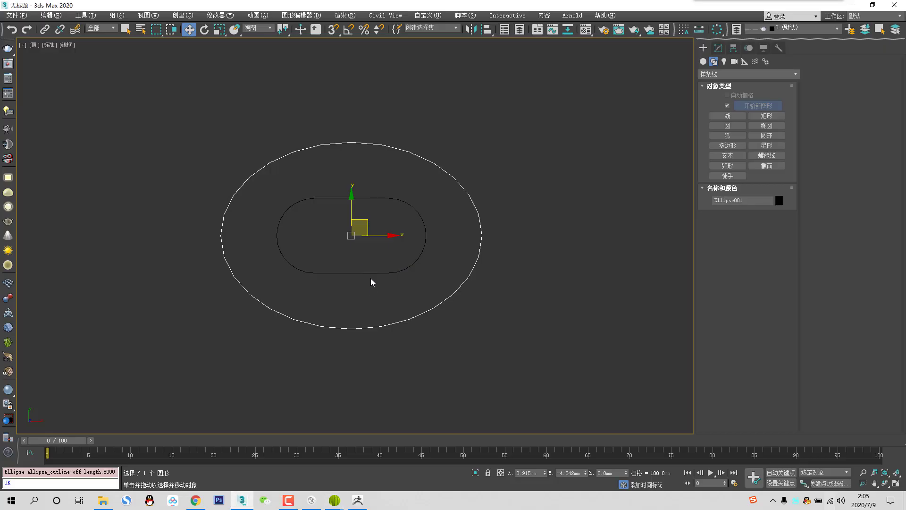
key(f)
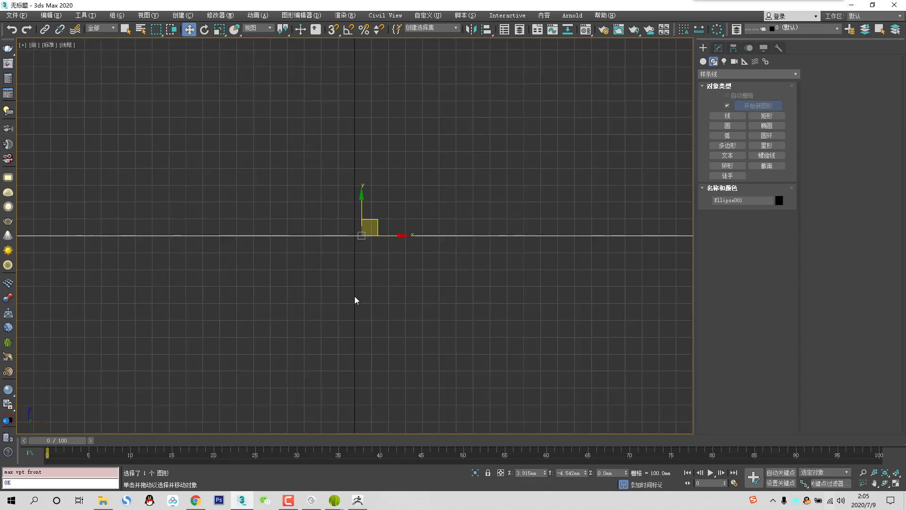
middle_drag(369, 252, 367, 307)
scroll(365, 305, down, 2)
key(g)
mouse_move(381, 288)
mouse_down()
mouse_move(382, 315)
mouse_move(397, 211)
mouse_up()
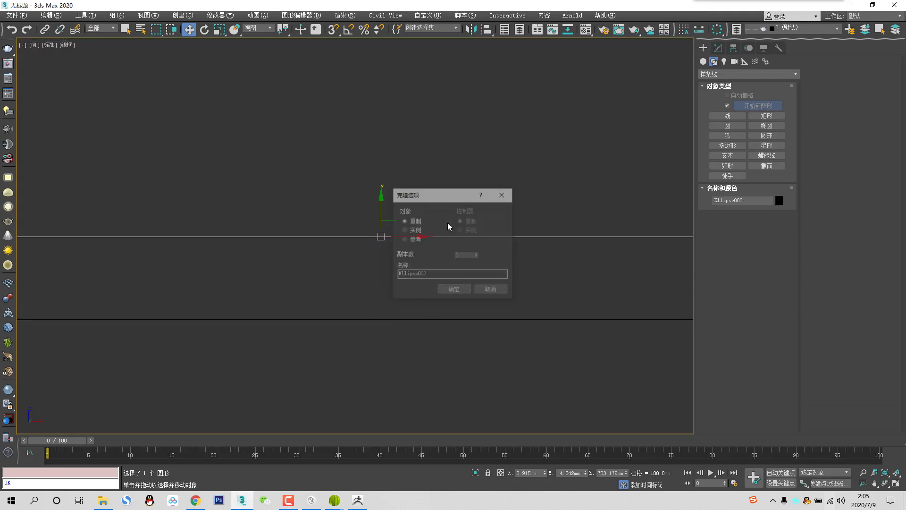
click(454, 290)
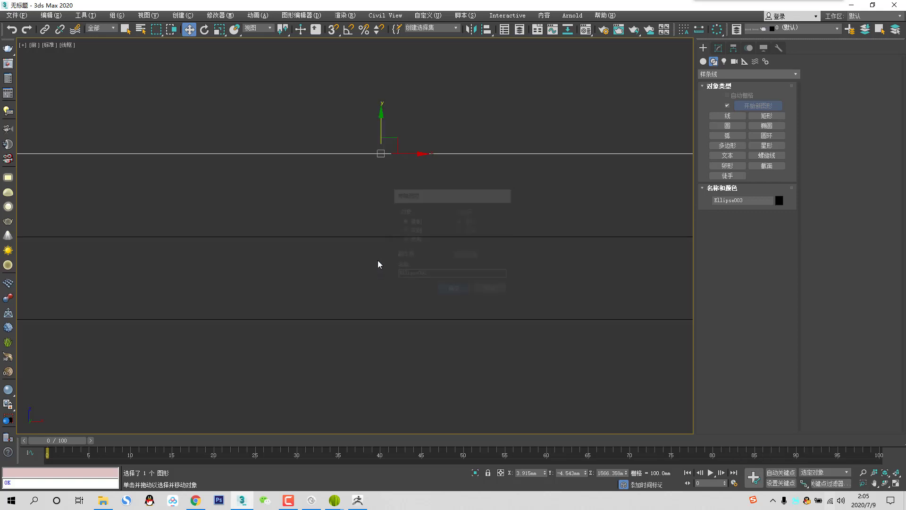
Set the middle ellipse's length to 6000 mm and its width to 8000 mm.
scroll(379, 254, down, 3)
click(352, 243)
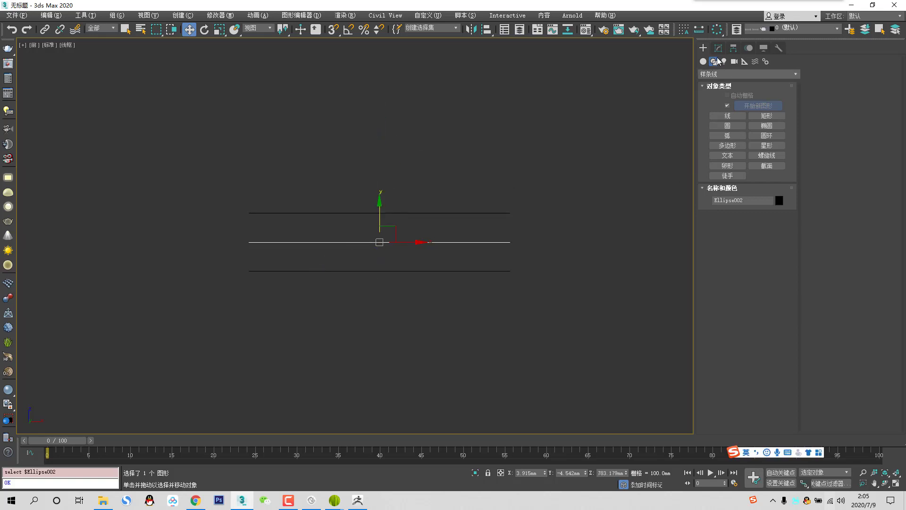
click(718, 48)
click(774, 204)
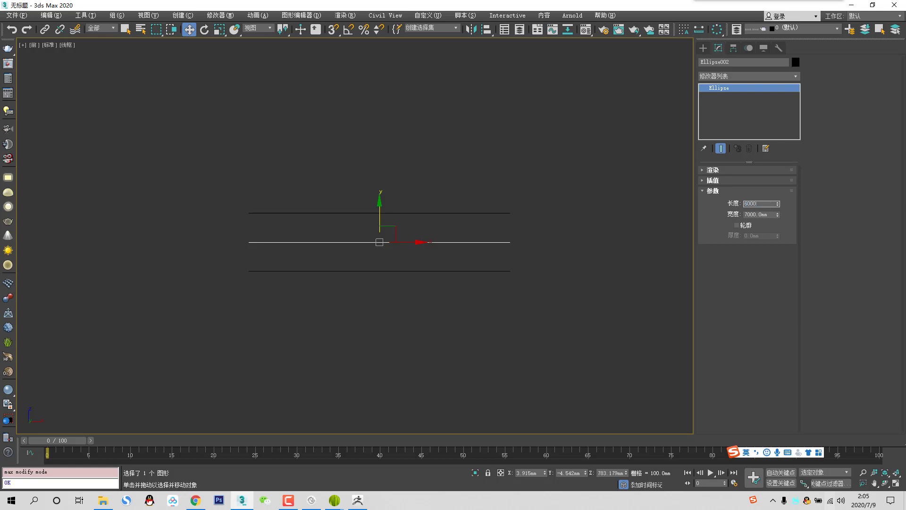
key(Tab)
text(8000)
key(Return)
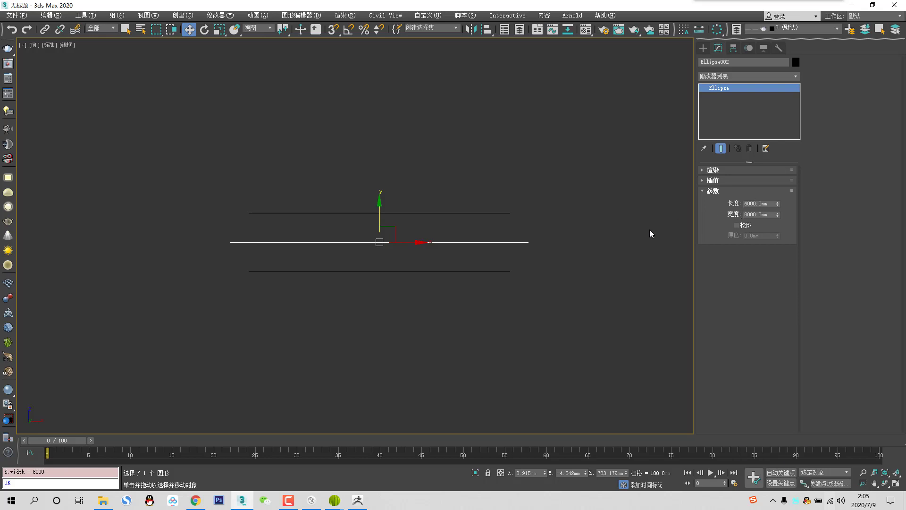
Copy the uppermost ellipse about 252 mm upward in the front view as an independent copy.
key(p)
key(z)
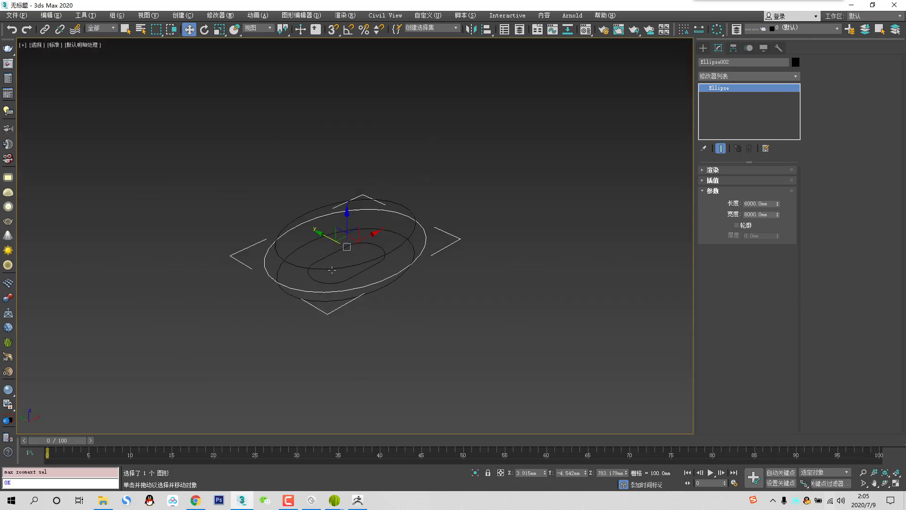
key(j)
scroll(334, 253, up, 3)
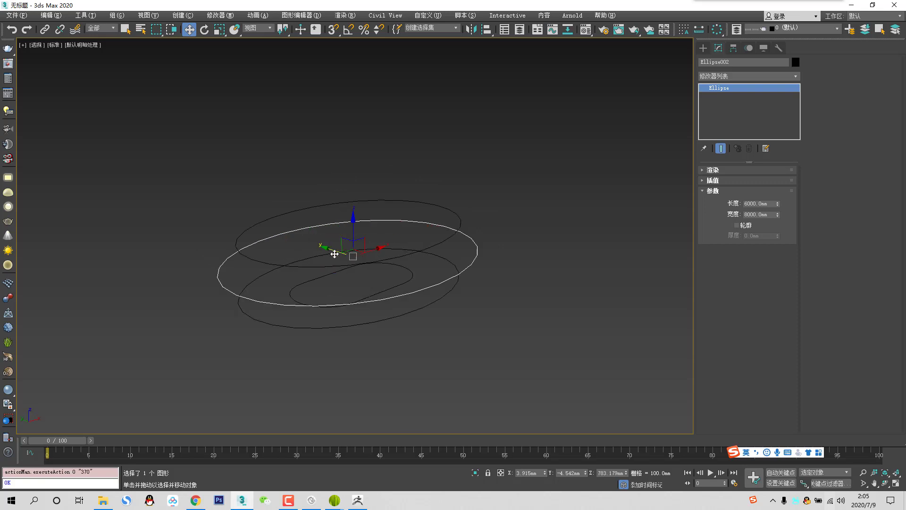
alt+middle_drag(365, 260, 362, 269)
click(376, 258)
key(f)
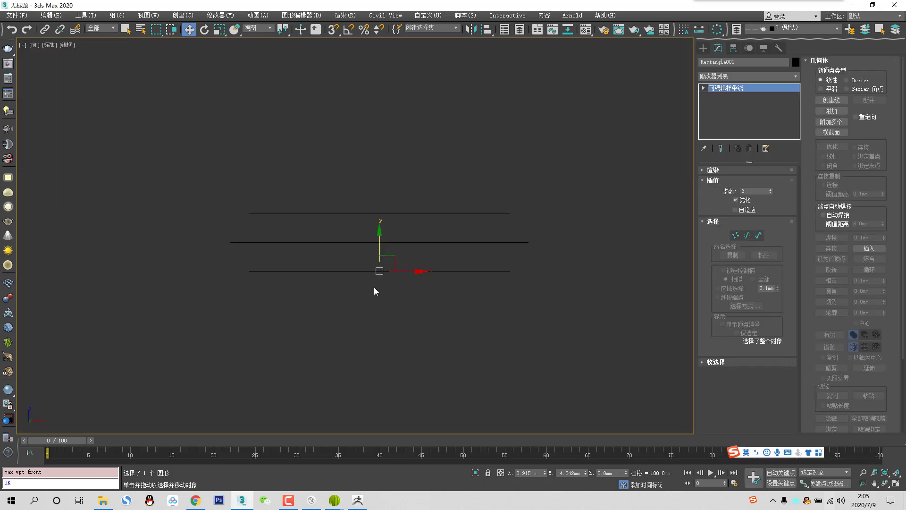
key(s)
drag(378, 239, 358, 205)
key(s)
drag(265, 225, 244, 199)
shift+drag(378, 178, 379, 167)
click(454, 290)
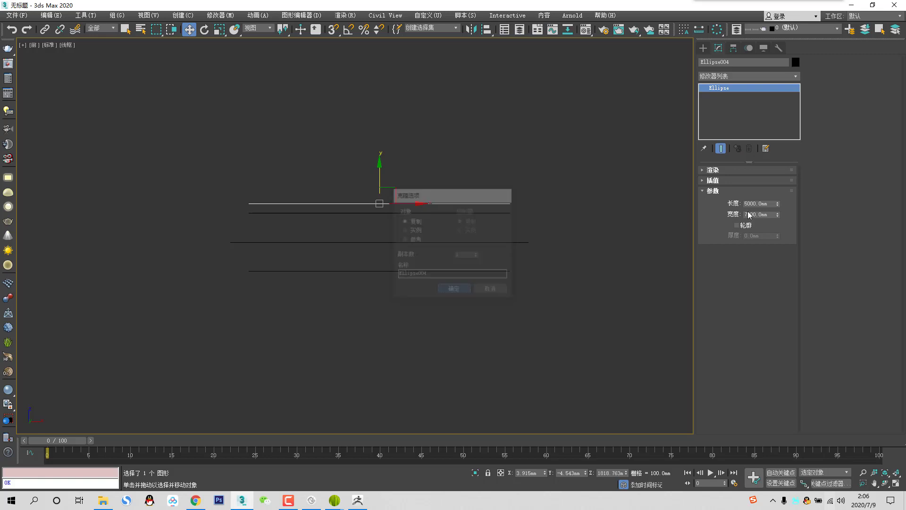
Set the new uppermost ellipse's length to 3000 mm and its width to 5000 mm.
double_click(769, 203)
text(300)
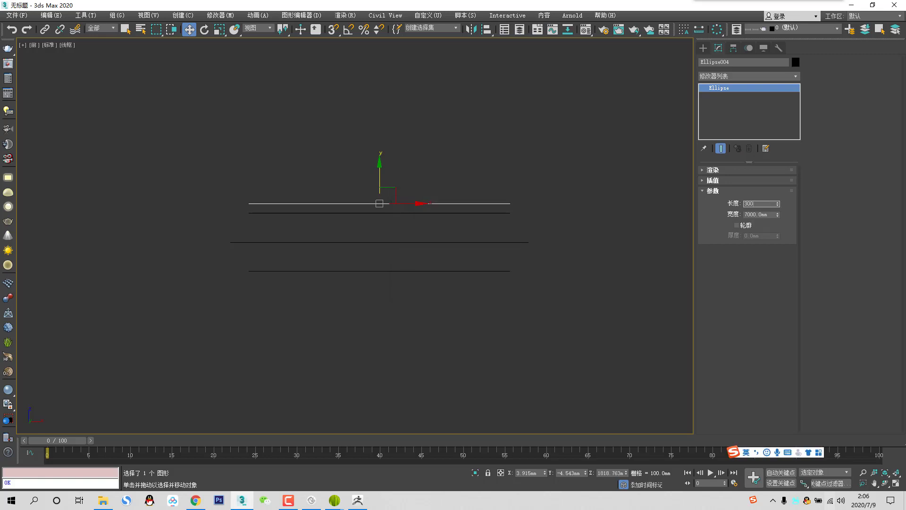
text(0)
key(Tab)
text(5000)
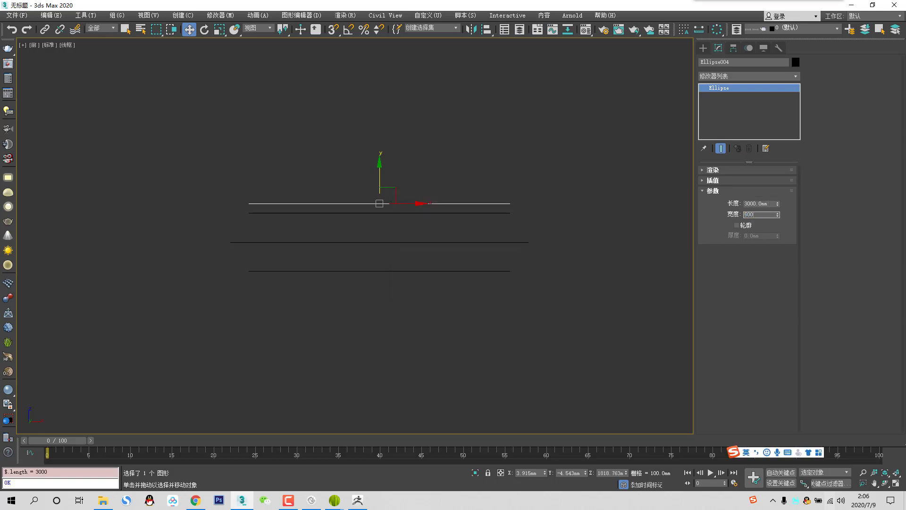
key(Return)
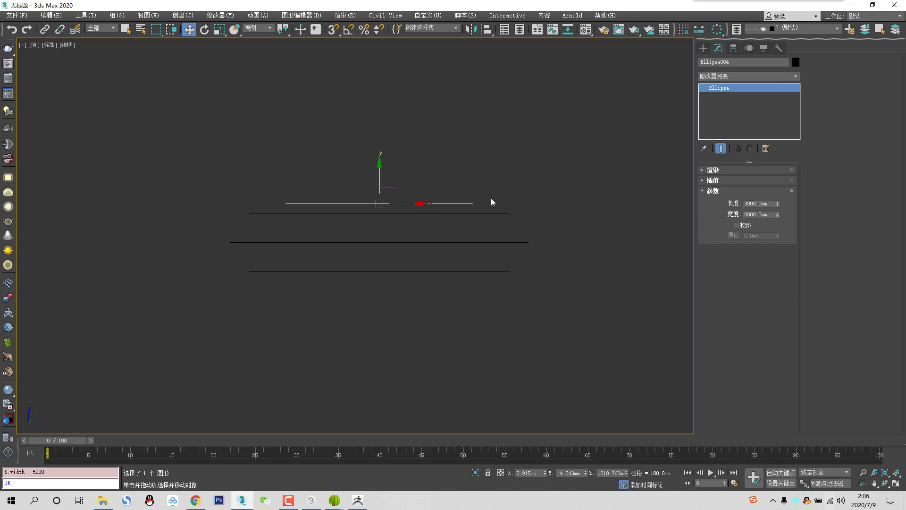
Compare the shapes with the reference image and set the uppermost ellipse's length to 4000 mm and width to 6000 mm.
key(p)
alt+middle_drag(388, 283, 368, 305)
key(alt+Tab)
key(alt+Tab)
key(t)
key(z)
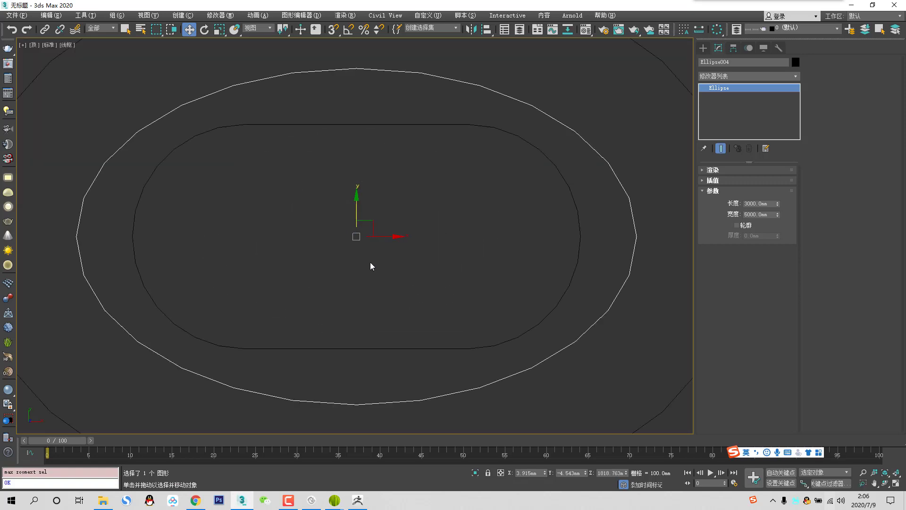
scroll(372, 261, down, 5)
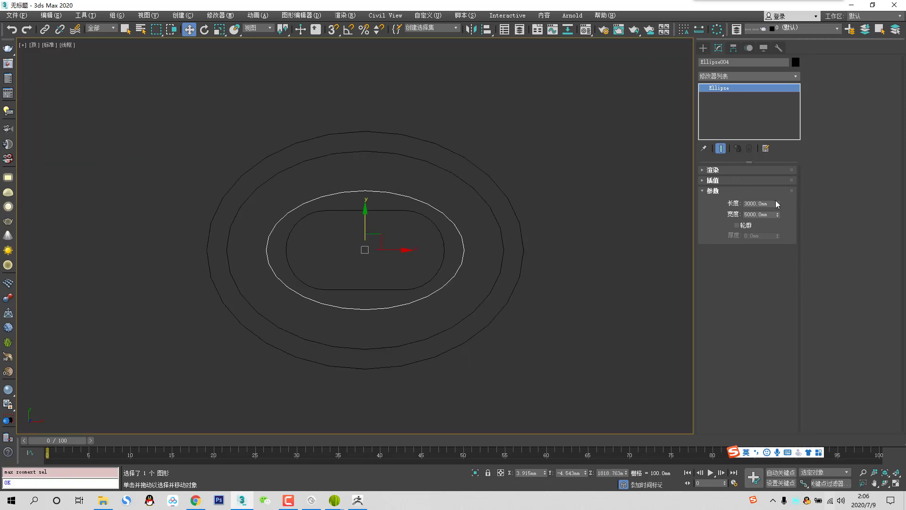
double_click(769, 203)
text(4000)
key(Tab)
text(6000)
key(Return)
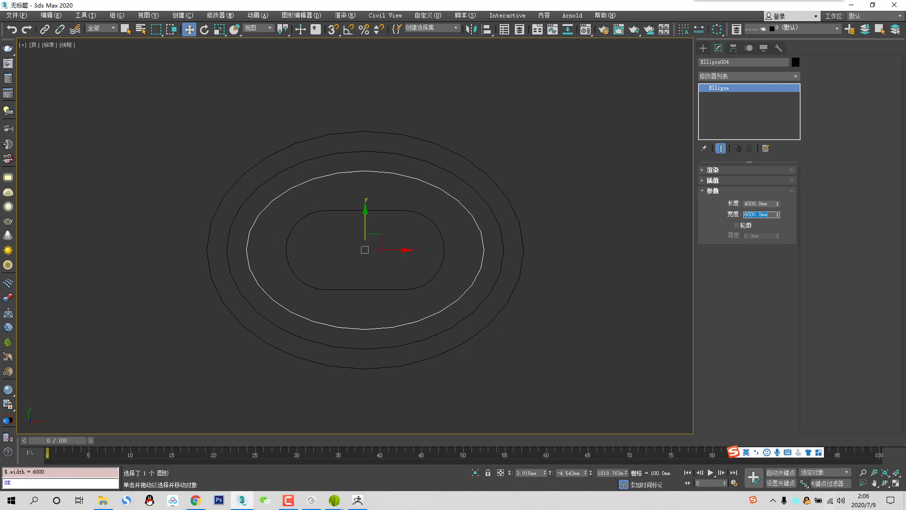
click(711, 225)
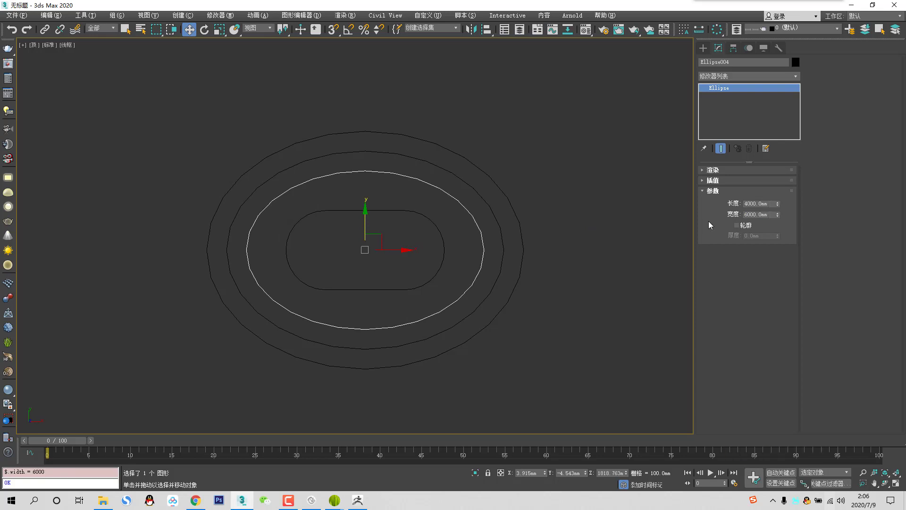
Turn on snapping and convert the lowest ellipse to an editable spline in the perspective view.
key(p)
alt+middle_drag(366, 206, 385, 173)
click(412, 313)
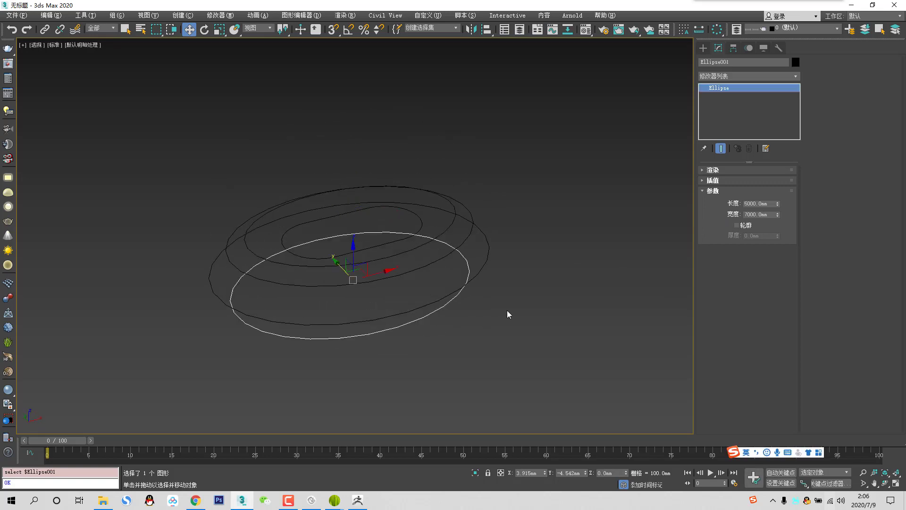
key(s)
right_click(493, 208)
mouse_move(522, 303)
click(581, 303)
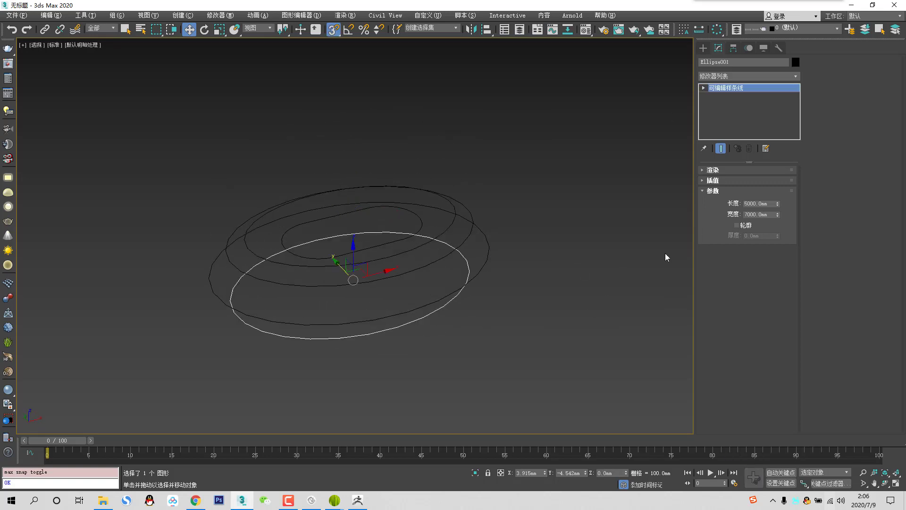
Attach the other three ellipses and the inner capsule outline to the lowest ellipse's spline.
click(831, 111)
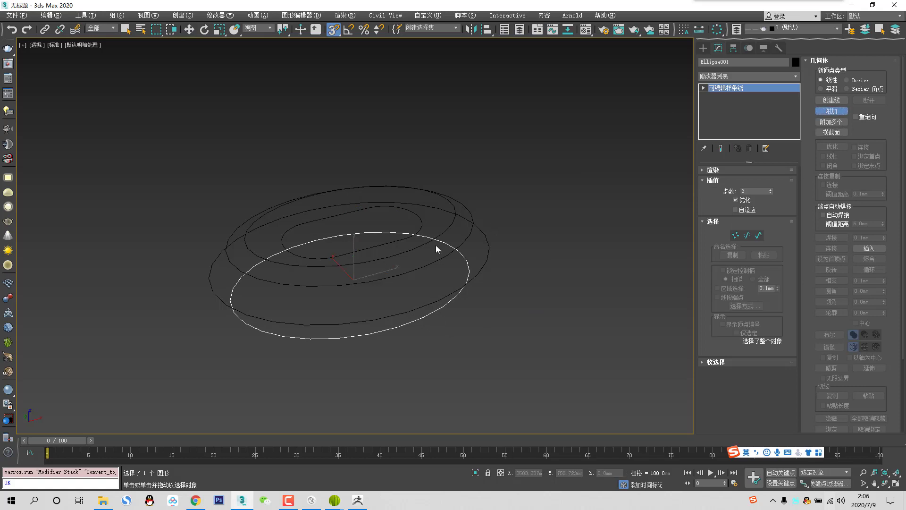
click(423, 309)
click(418, 270)
click(402, 240)
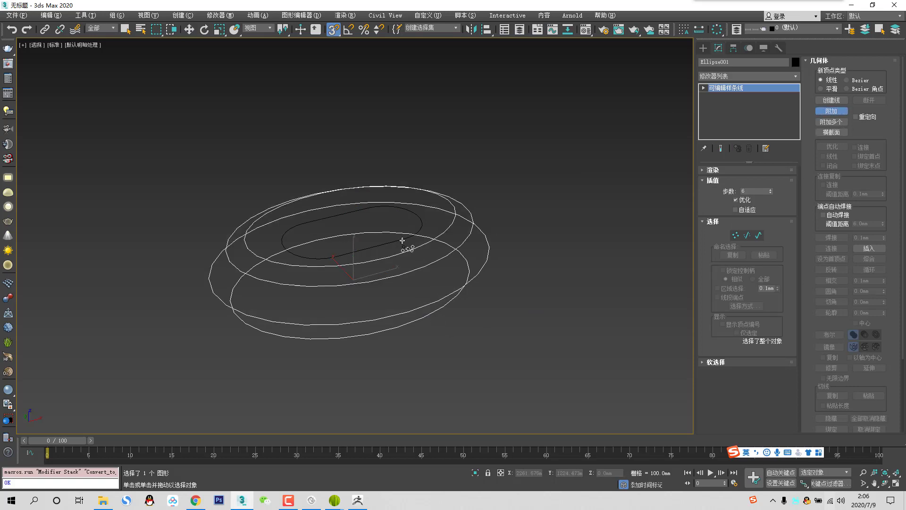
click(416, 232)
right_click(545, 246)
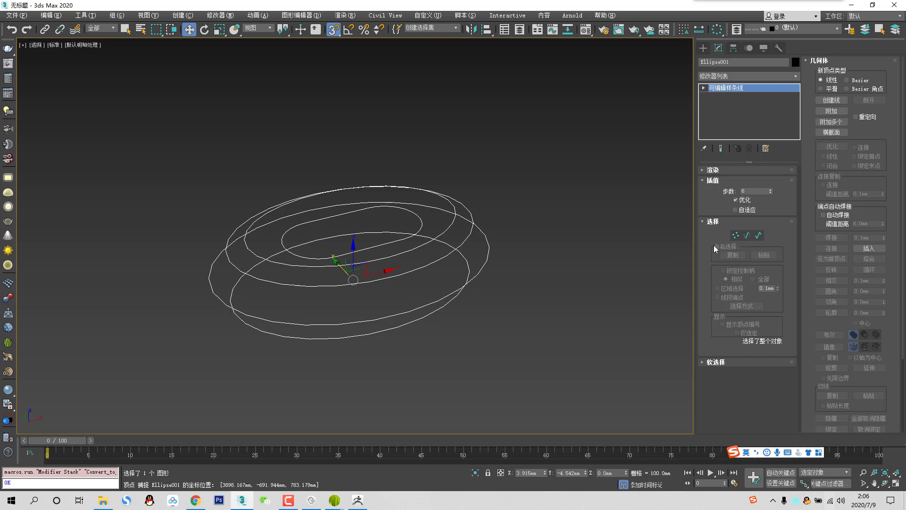
Add a Normalize Spline modifier to the combined shape, showing its knots and normalizing by number of knots.
click(220, 16)
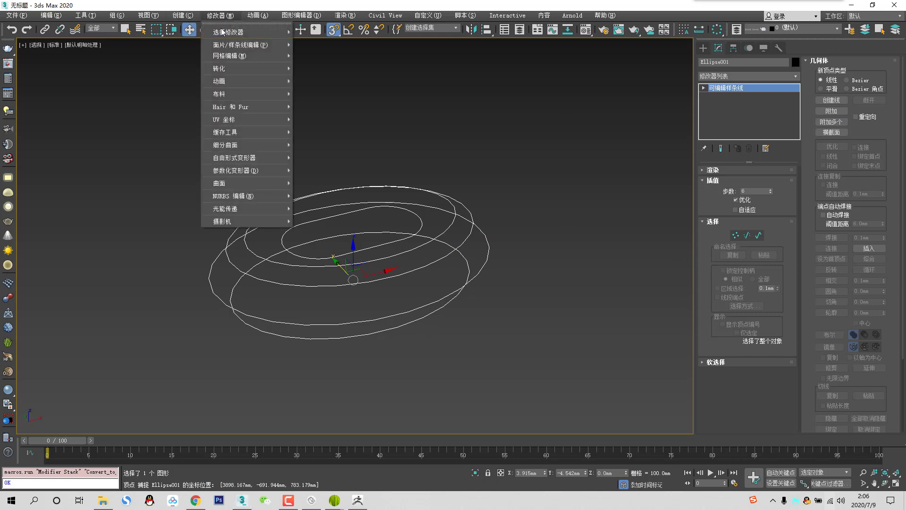
mouse_move(282, 47)
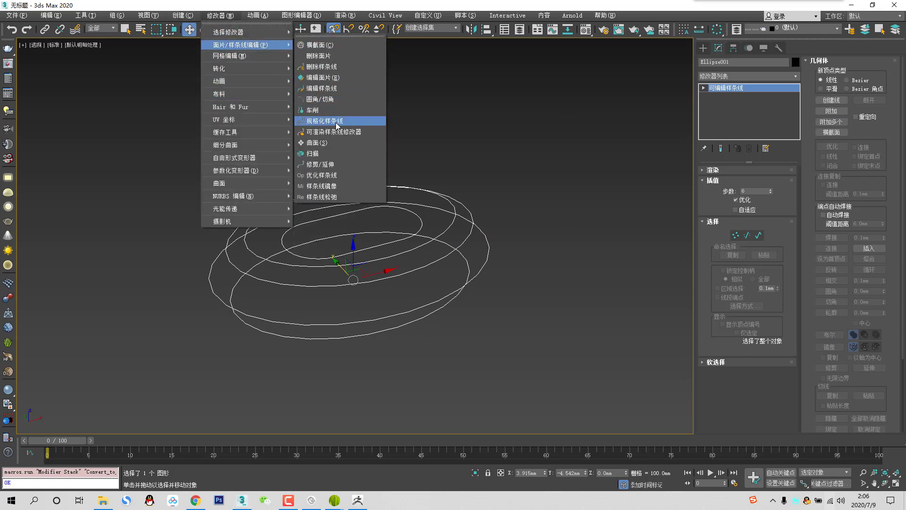
click(325, 121)
click(711, 183)
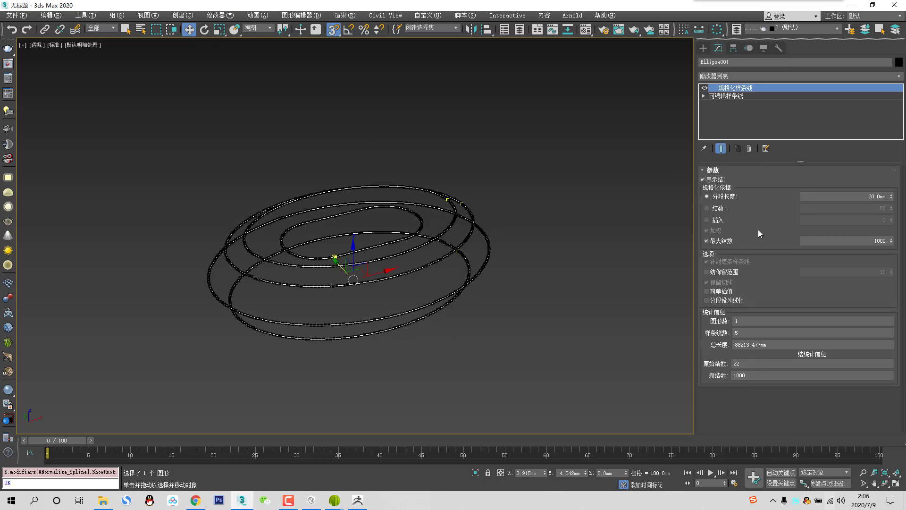
click(718, 209)
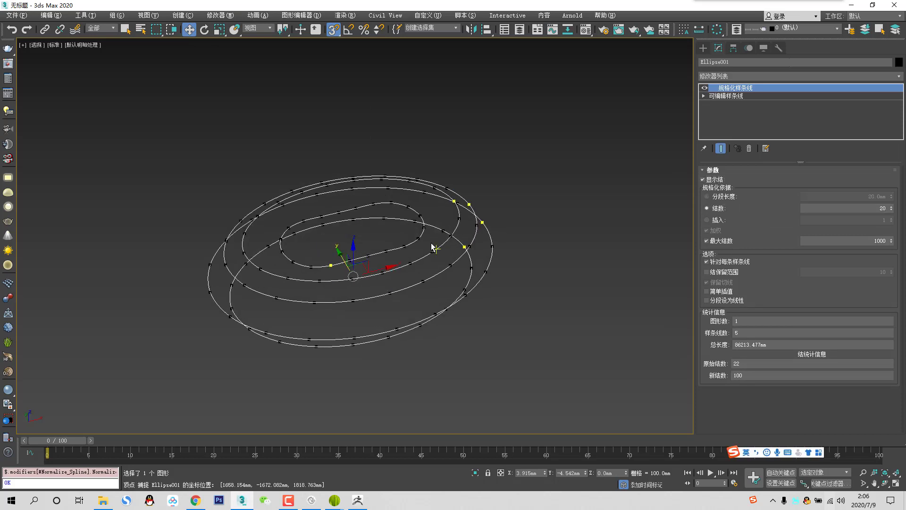
Set the Normalize Spline modifier's number of knots to 50 for each spline.
key(F4)
alt+middle_drag(484, 261, 465, 288)
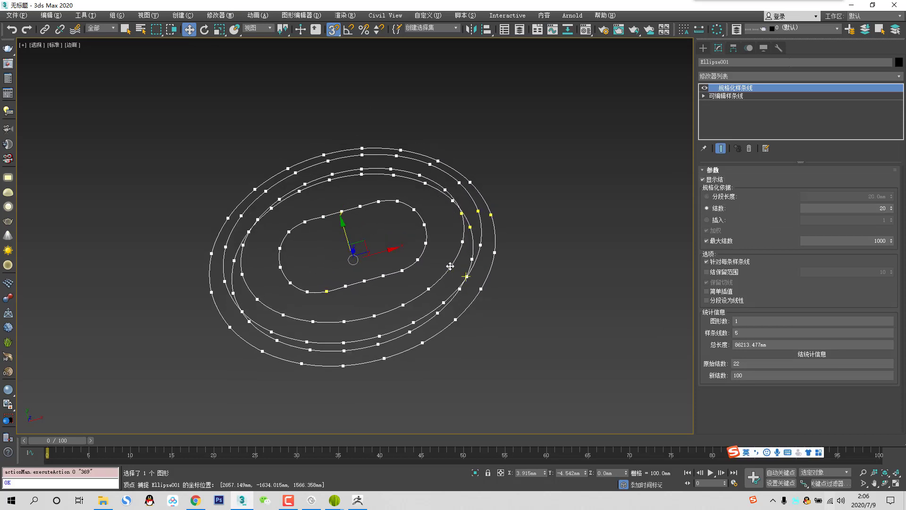
double_click(865, 207)
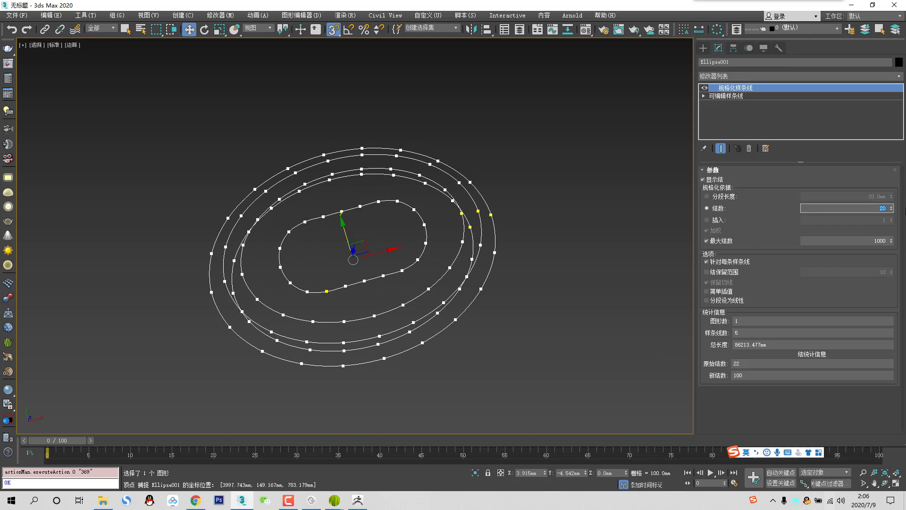
text(50)
key(Return)
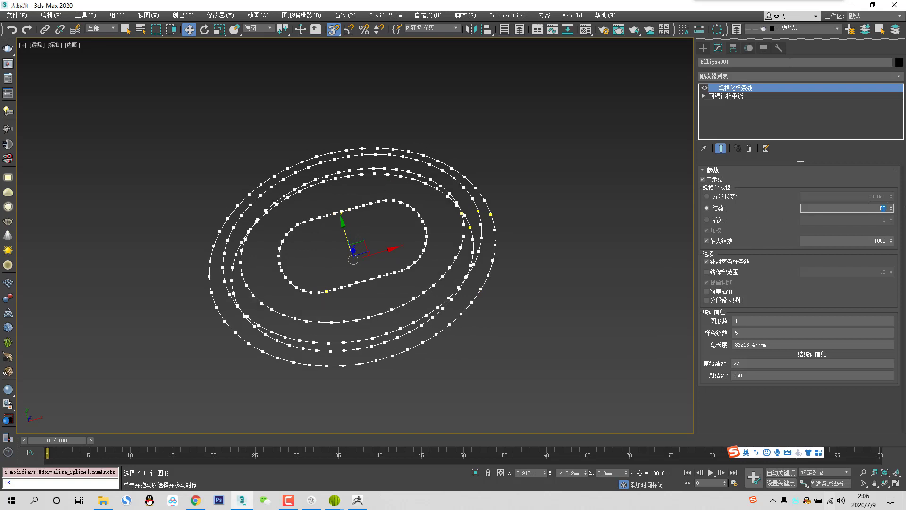
Try converting the normalized stadium shape to an editable spline.
alt+middle_drag(507, 252, 477, 208)
right_click(486, 247)
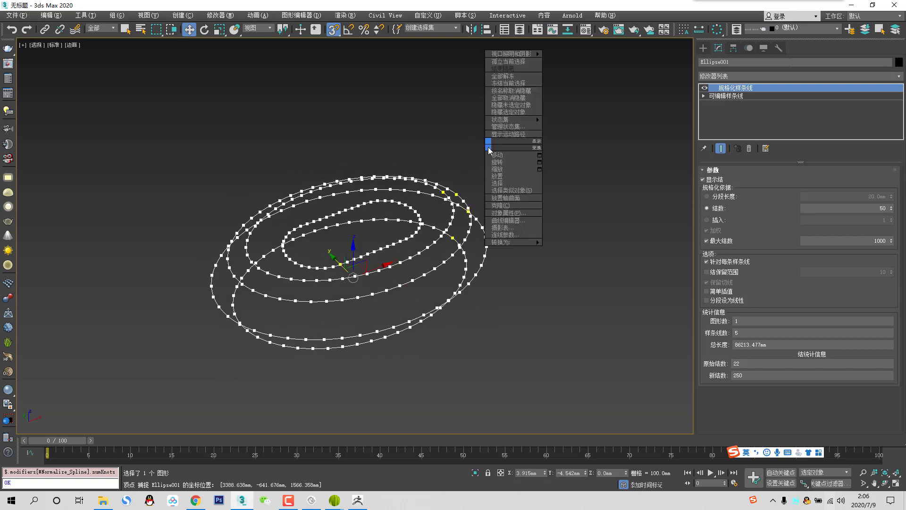
click(550, 242)
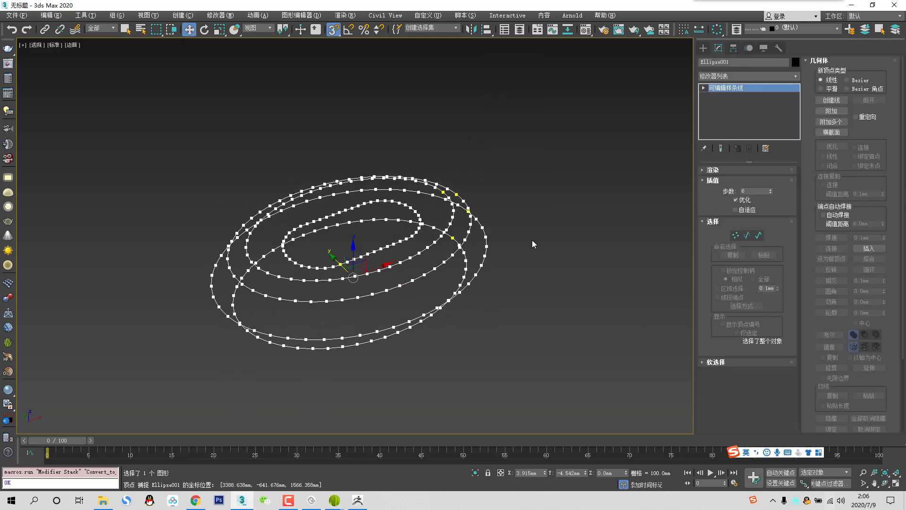
Select the vertices at the positive X end of all five splines in the top view, then undo back to the Normalize Spline modifier.
key(t)
click(737, 235)
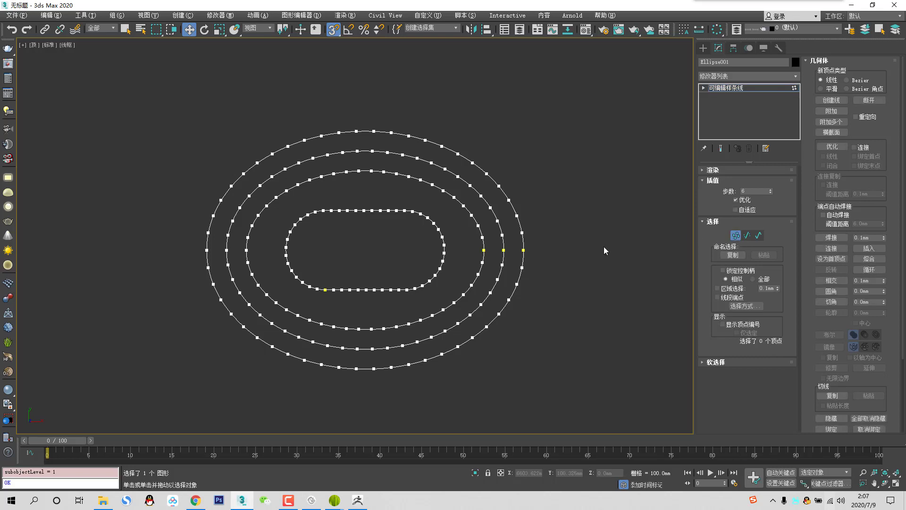
scroll(462, 259, up, 8)
drag(291, 222, 677, 250)
scroll(460, 255, down, 5)
scroll(392, 252, up, 3)
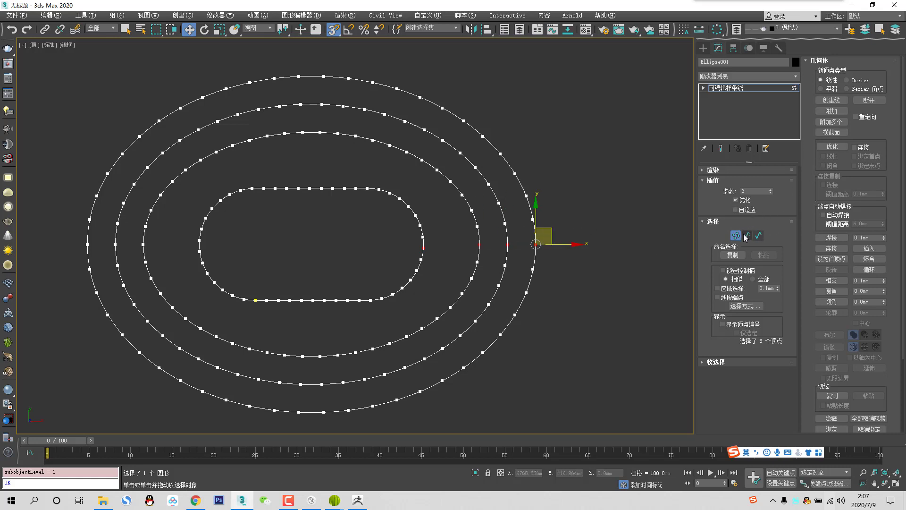
click(737, 236)
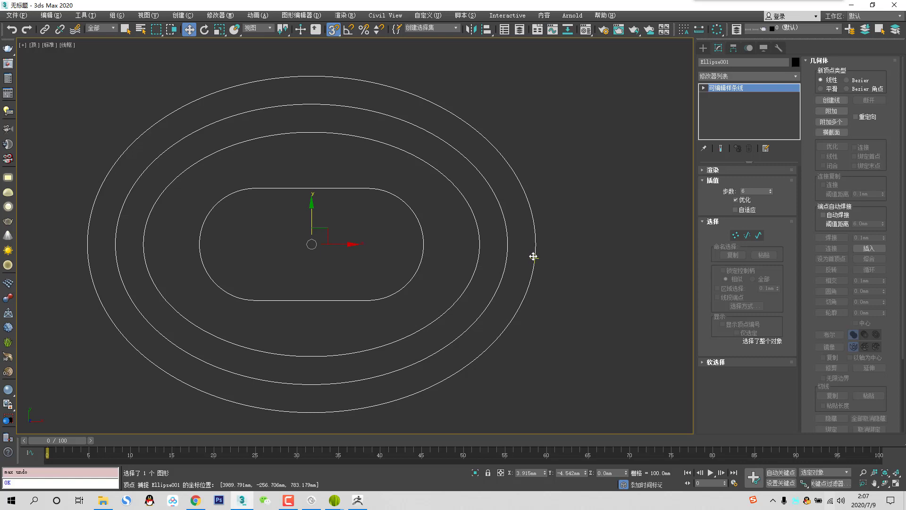
key(ctrl+z)
Set the Normalize Spline modifier's number of knots to 60 for each spline.
click(836, 211)
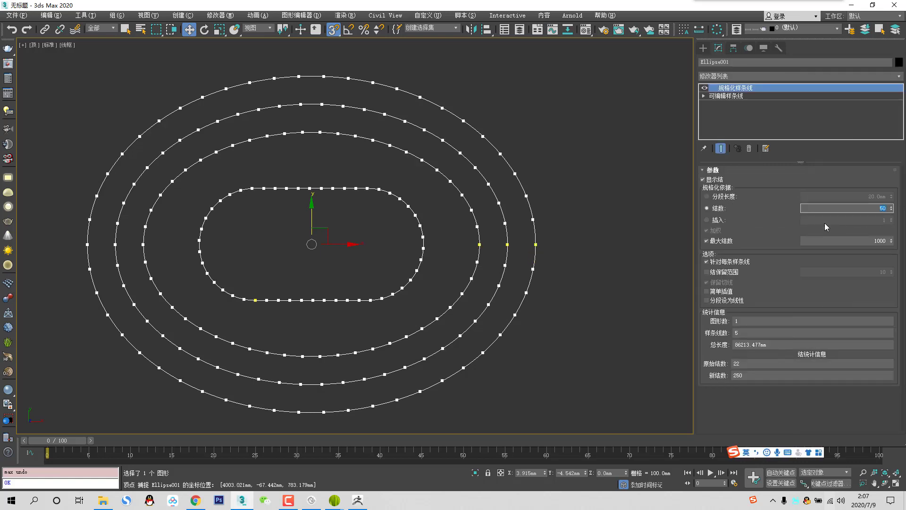
text(60)
key(Return)
scroll(492, 231, up, 10)
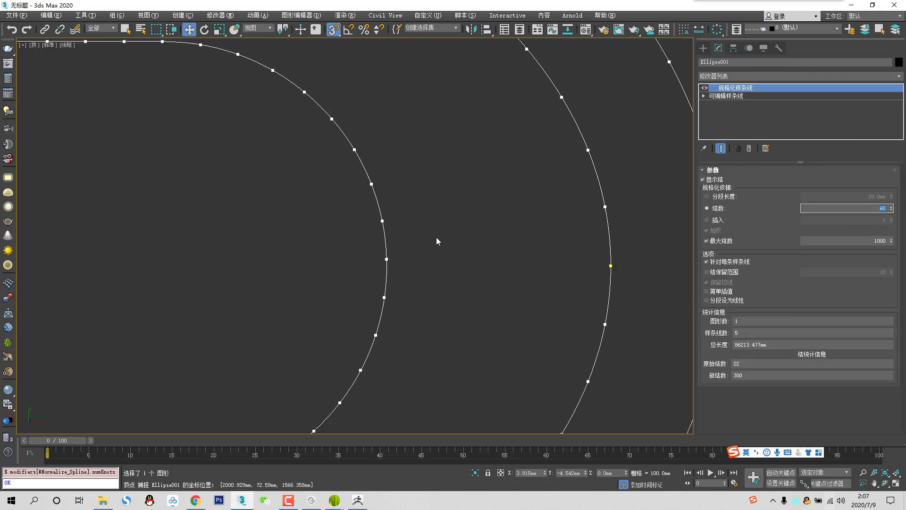
scroll(553, 244, down, 10)
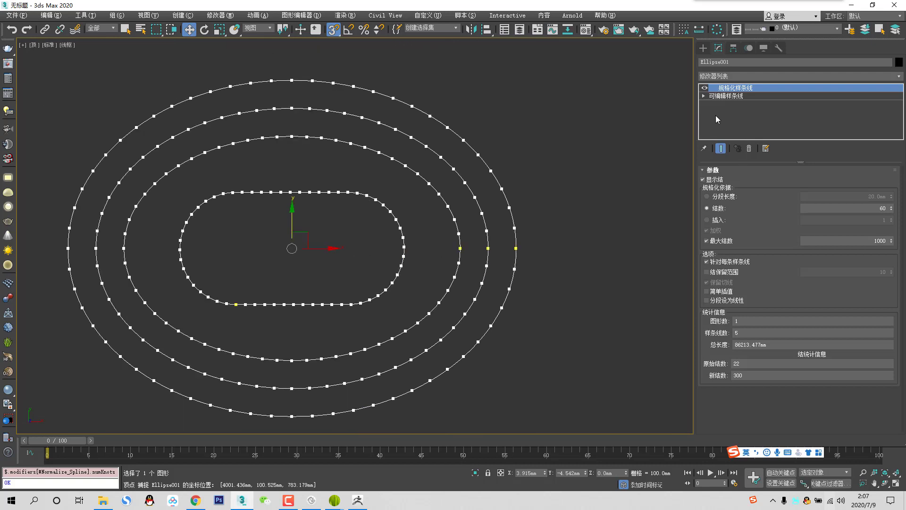
Convert the shape with the 60-knot splines to an editable spline.
right_click(540, 244)
mouse_move(509, 260)
click(576, 262)
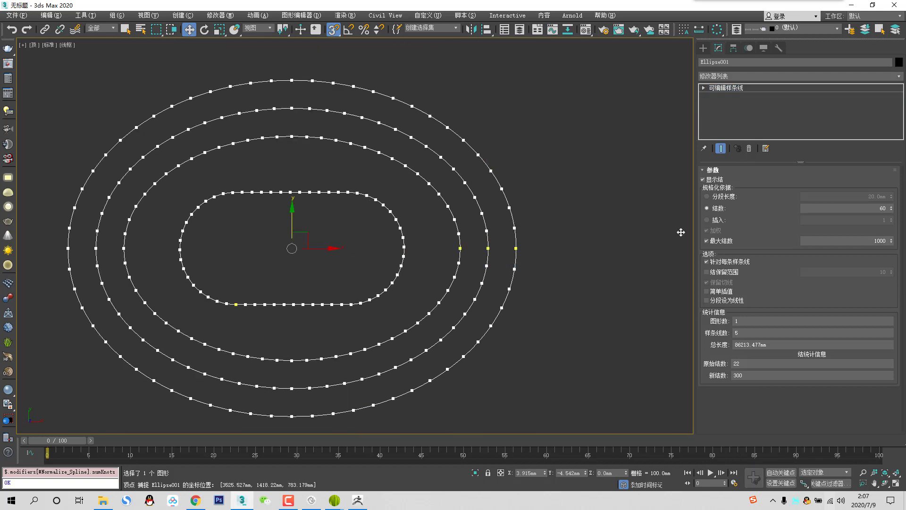
right_click(771, 191)
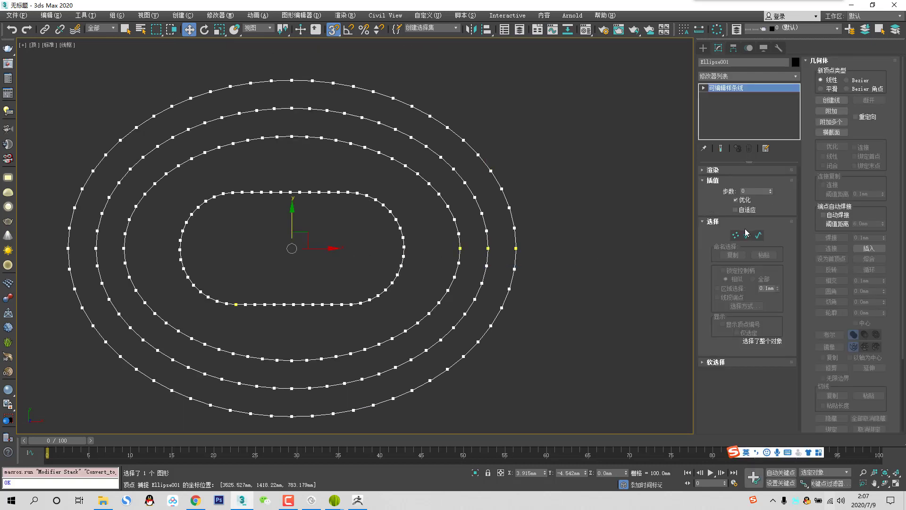
Select all vertices of the editable spline and set their type to Smooth.
click(735, 235)
key(ctrl+a)
right_click(491, 243)
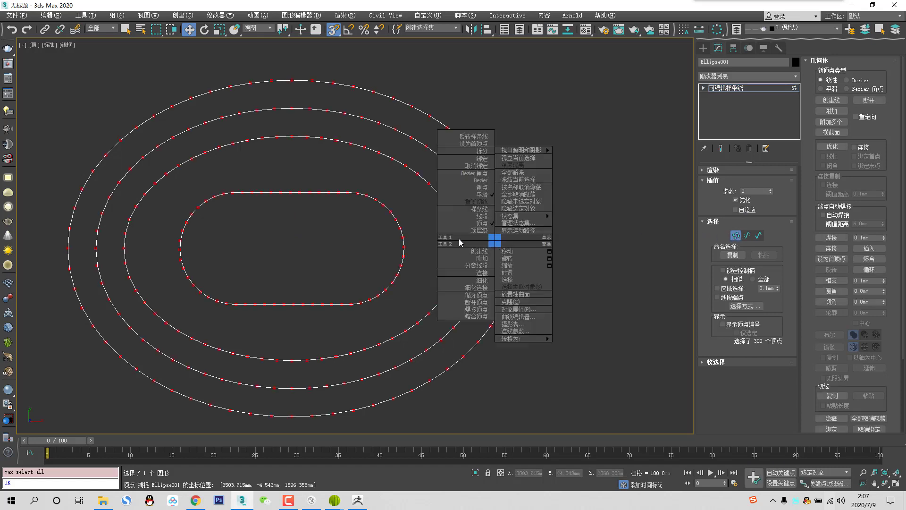
click(474, 194)
click(439, 254)
Make the vertex at the positive X end of each of the five splines its first vertex, then leave vertex editing.
drag(392, 242, 599, 251)
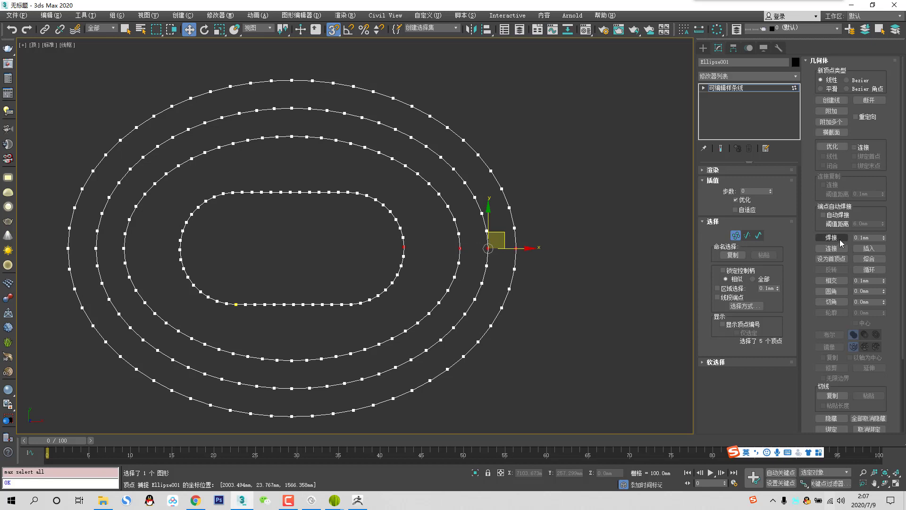
click(832, 259)
click(736, 237)
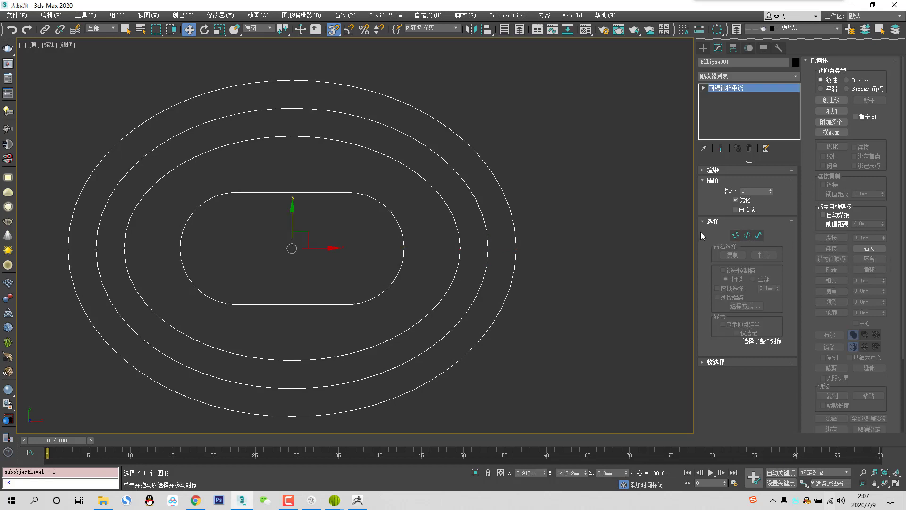
Convert the combined spline shape to NURBS in the perspective view and open the NURBS creation toolbox.
key(p)
alt+middle_drag(431, 253, 454, 236)
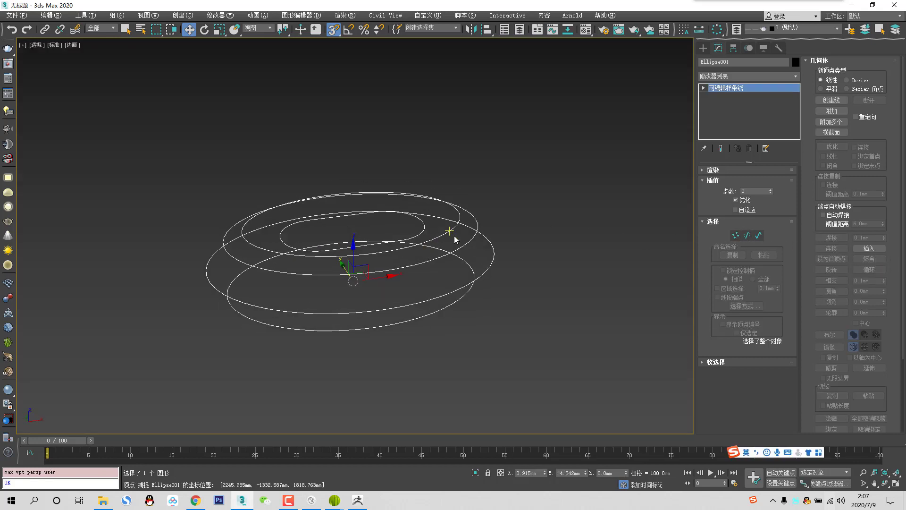
scroll(442, 238, up, 3)
alt+middle_drag(377, 260, 367, 180)
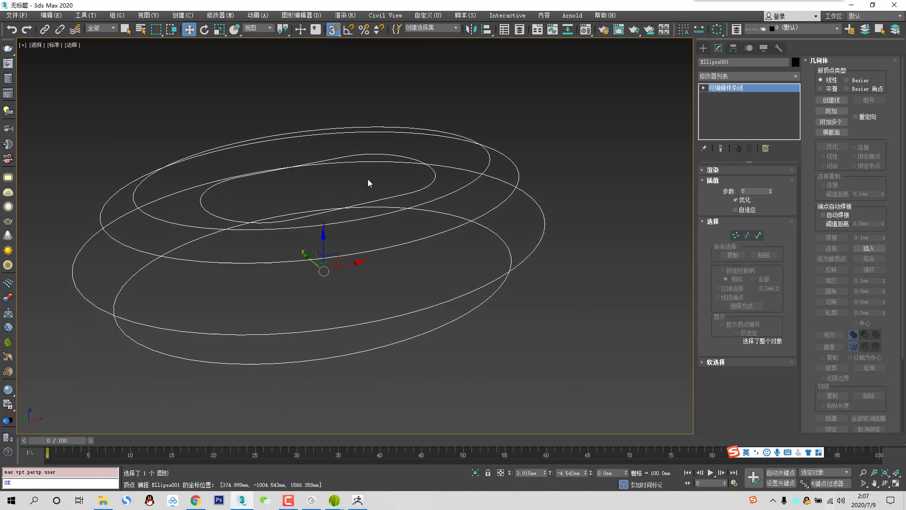
right_click(367, 177)
mouse_move(395, 274)
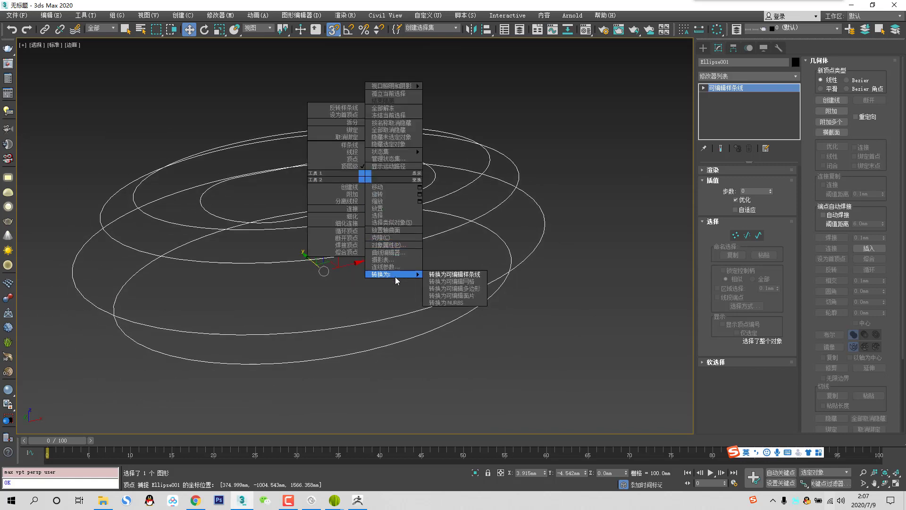
click(467, 302)
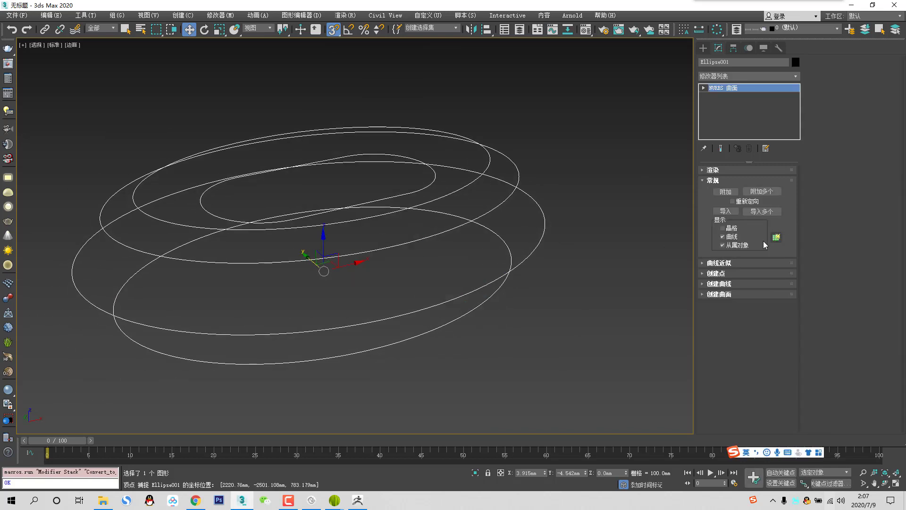
click(776, 237)
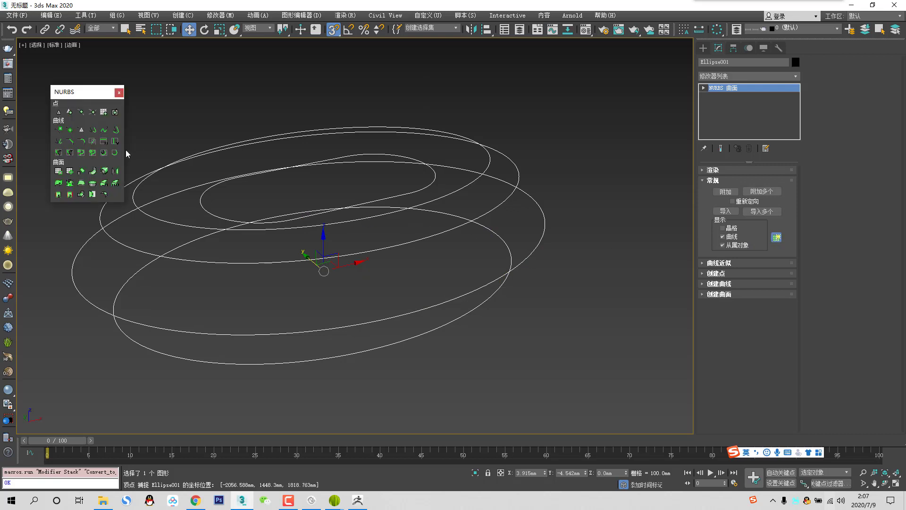
Try a U Loft from the lowest ellipse up through all four ellipses to the inner capsule, then undo it and the NURBS conversion.
click(104, 183)
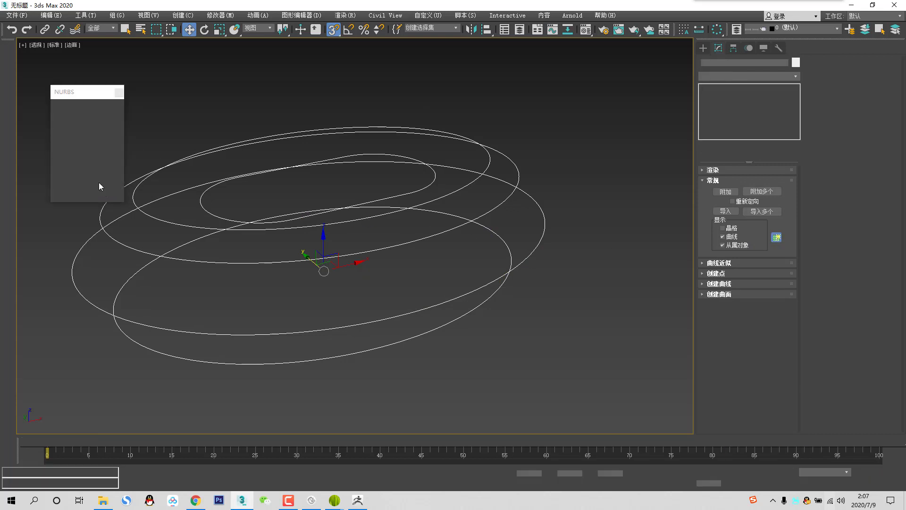
click(394, 343)
click(434, 303)
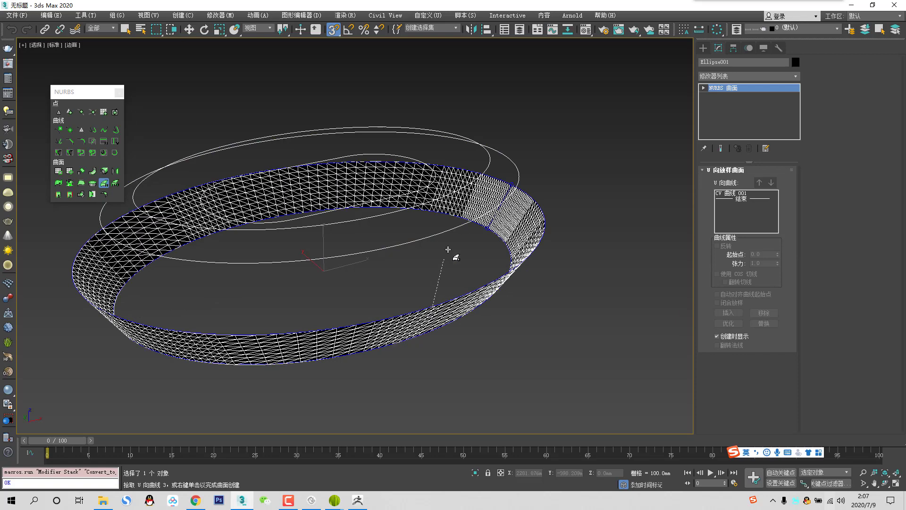
click(475, 226)
click(461, 206)
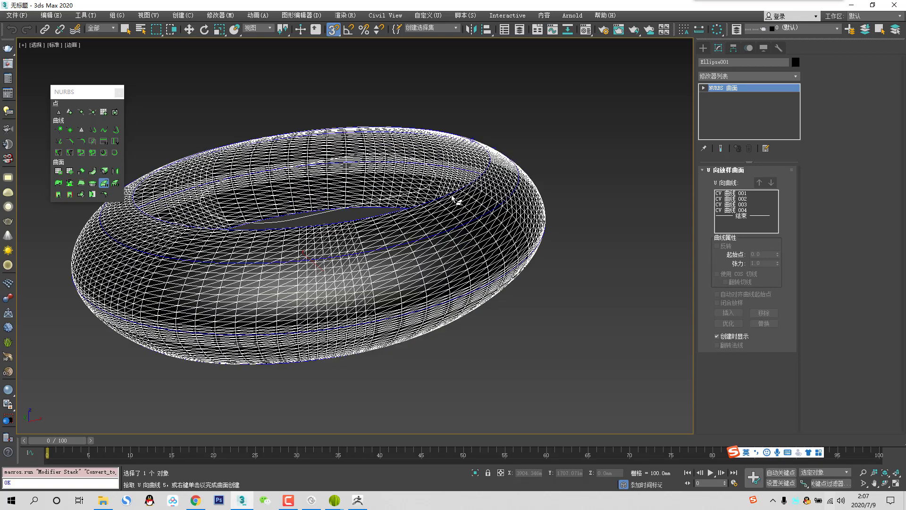
click(409, 201)
right_click(543, 146)
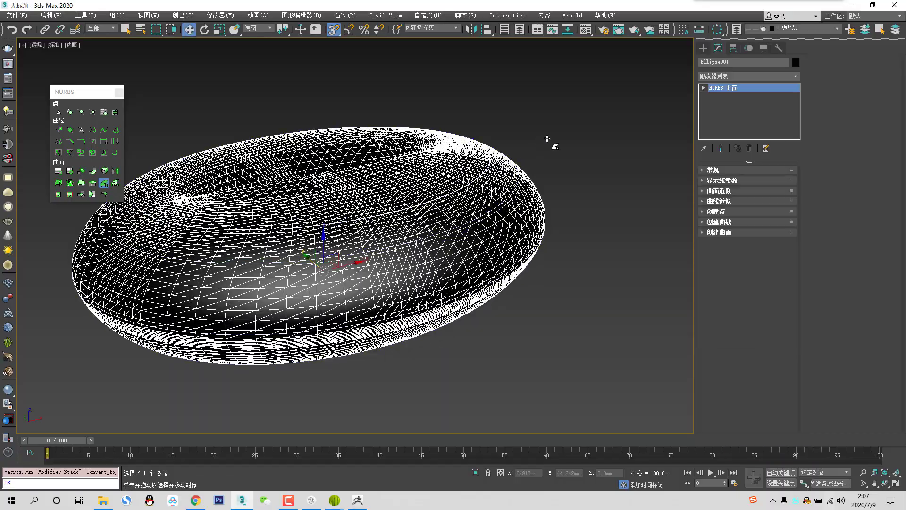
alt+middle_drag(439, 175, 429, 191)
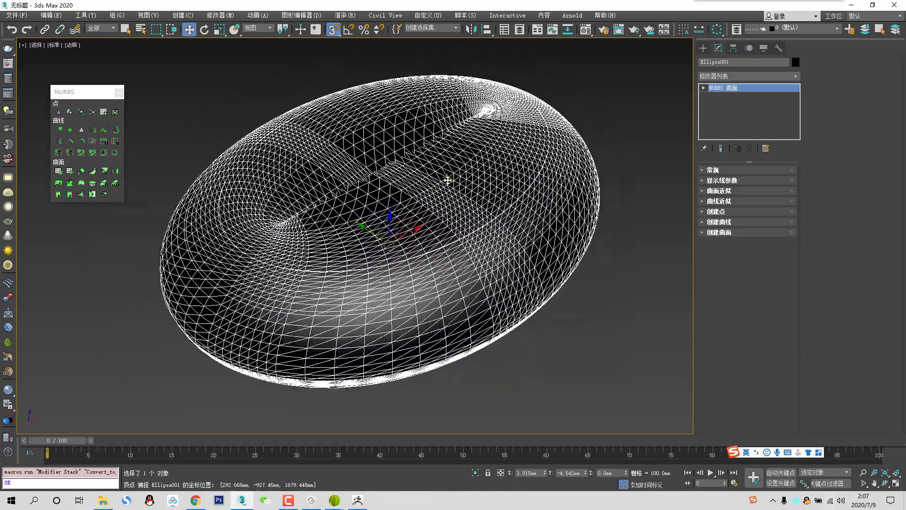
key(ctrl+z)
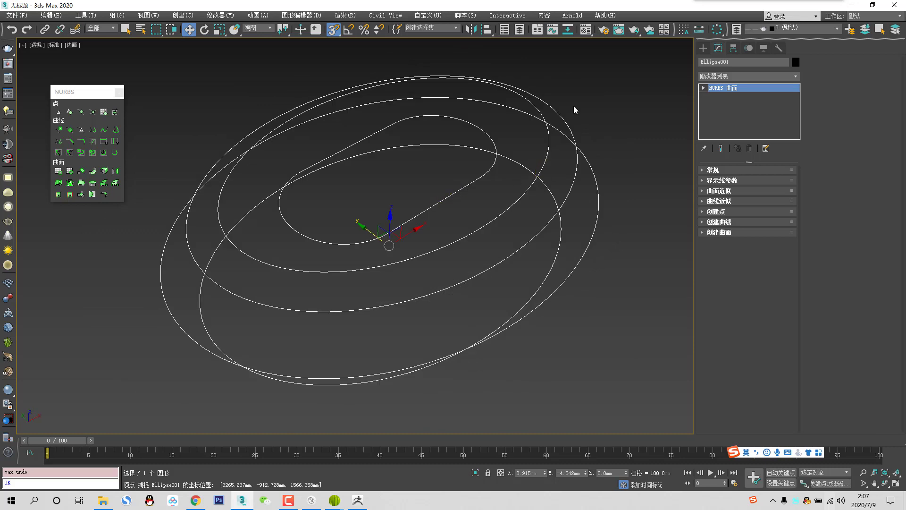
key(ctrl+z)
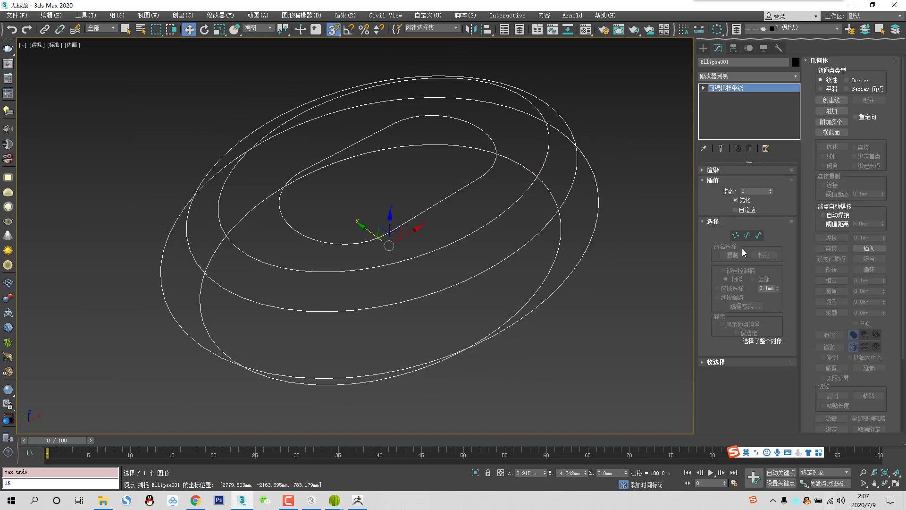
Select the inner capsule spline and examine how its vertices and first vertex line up with the surrounding ellipses.
click(758, 235)
click(492, 188)
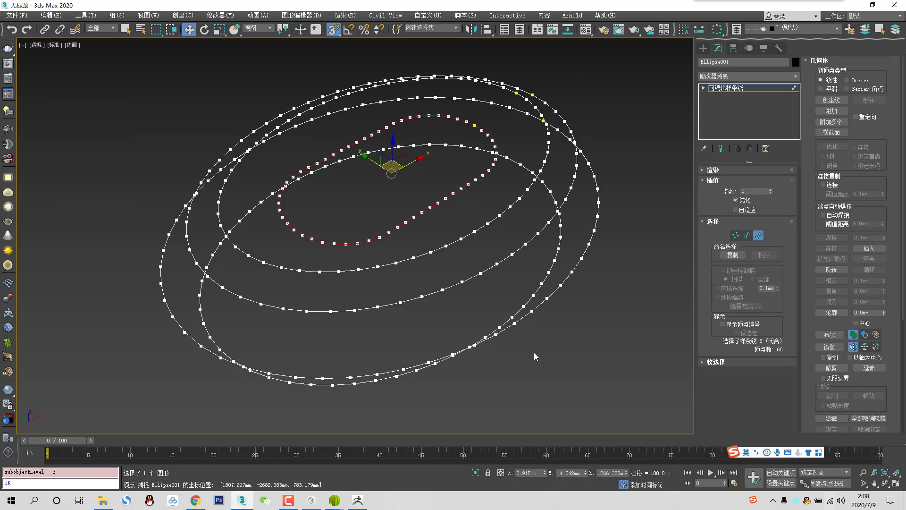
alt+middle_drag(484, 221, 475, 159)
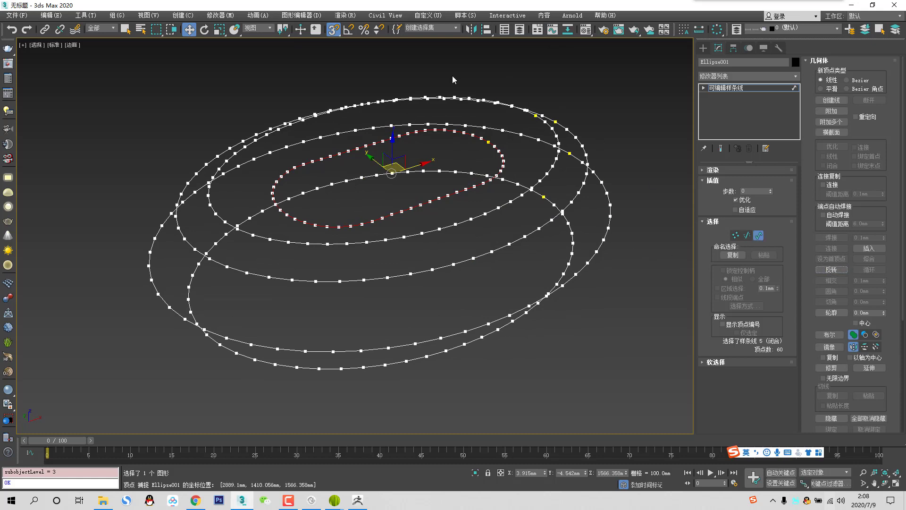
scroll(486, 153, up, 5)
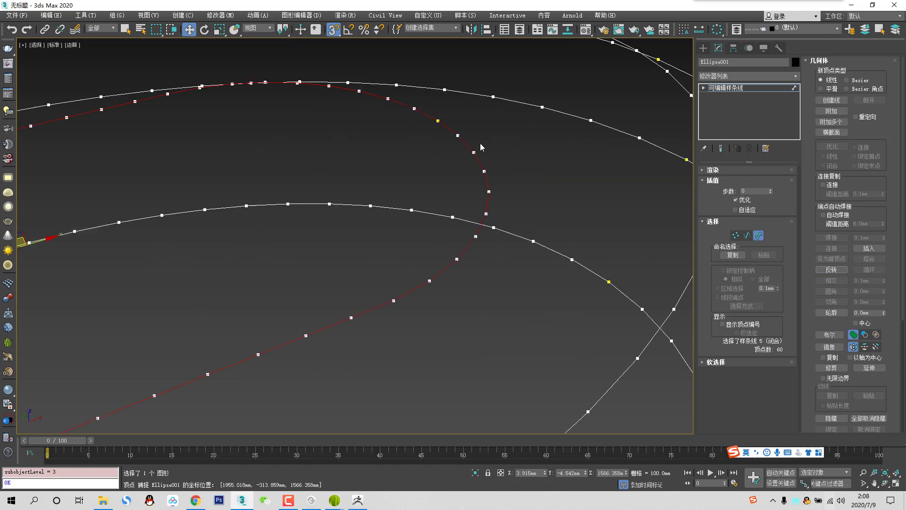
scroll(462, 143, down, 2)
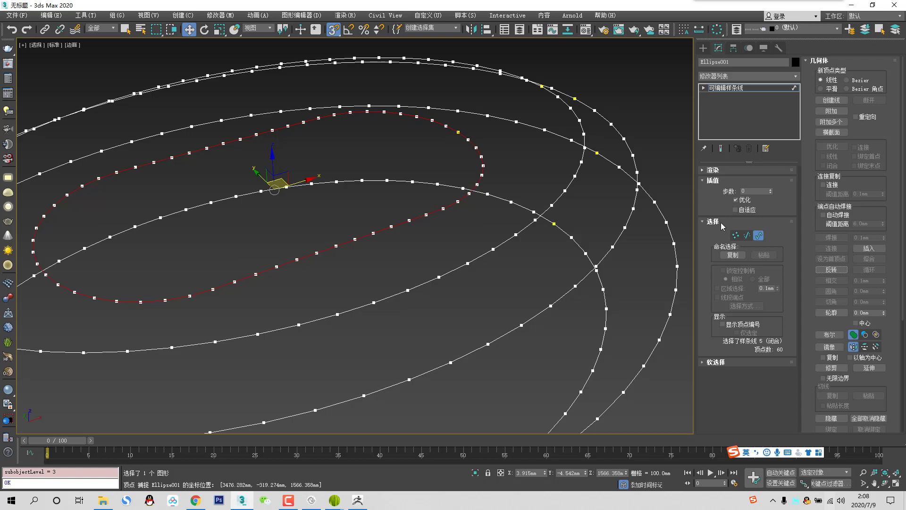
click(758, 235)
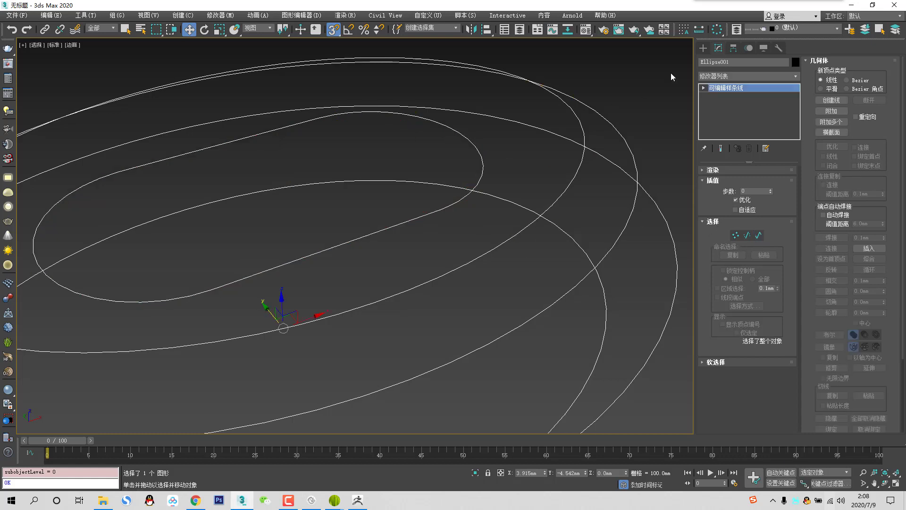
Convert the editable spline to a NURBS surface object again.
right_click(497, 134)
mouse_move(510, 229)
click(582, 258)
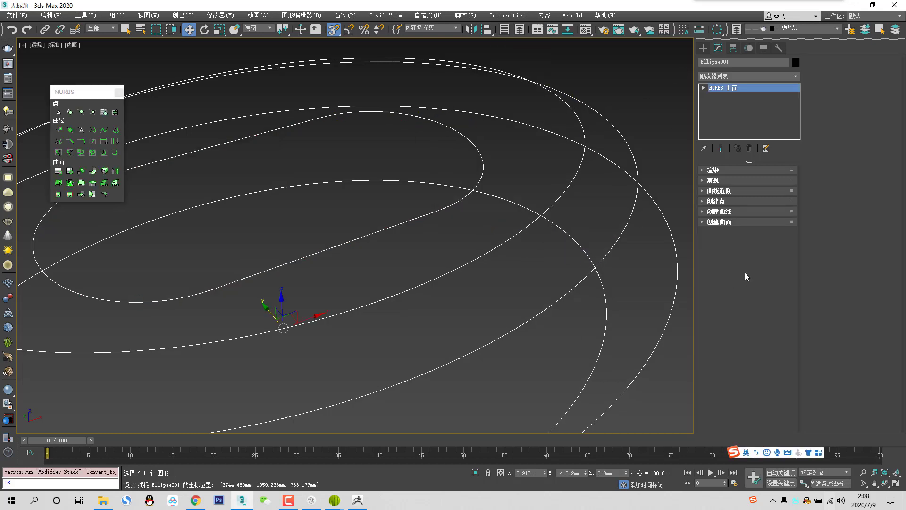
Create a U Loft surface from the lowest ellipse up through the other three ellipses to the inner capsule.
scroll(491, 217, down, 4)
scroll(538, 198, up, 4)
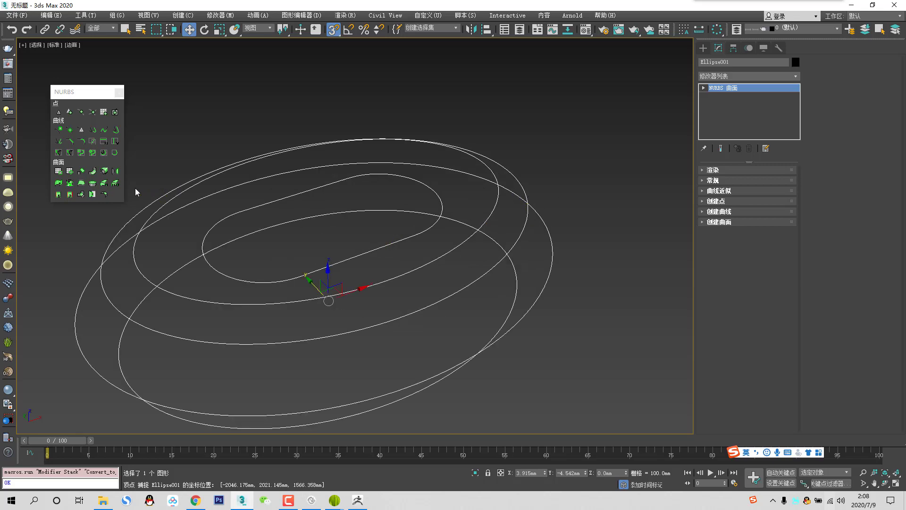
click(104, 183)
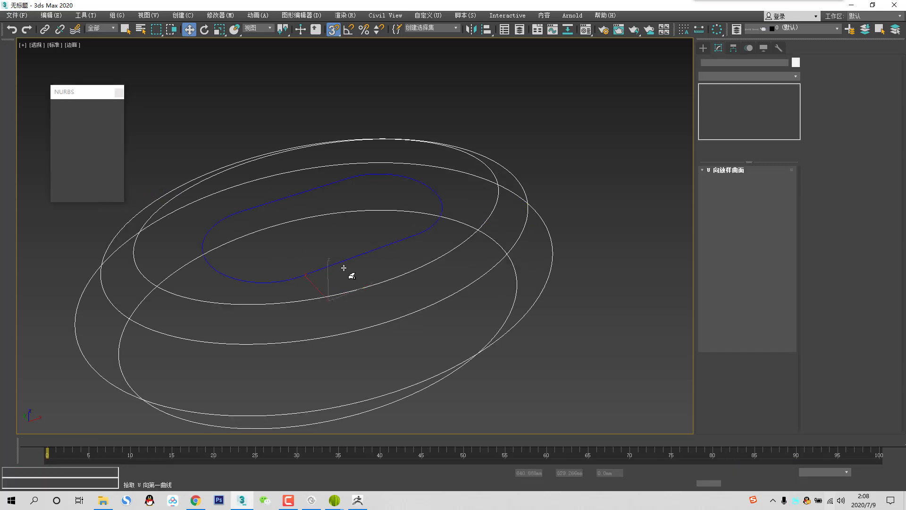
click(518, 285)
click(553, 252)
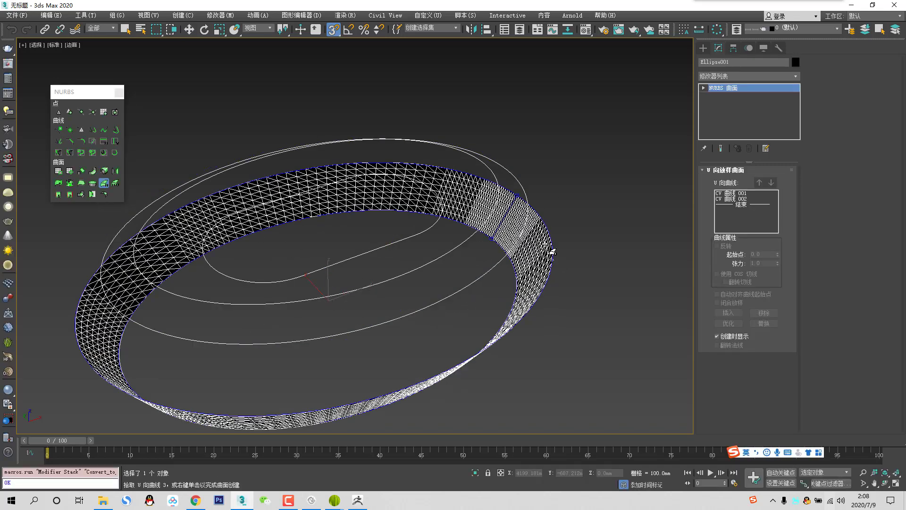
click(529, 193)
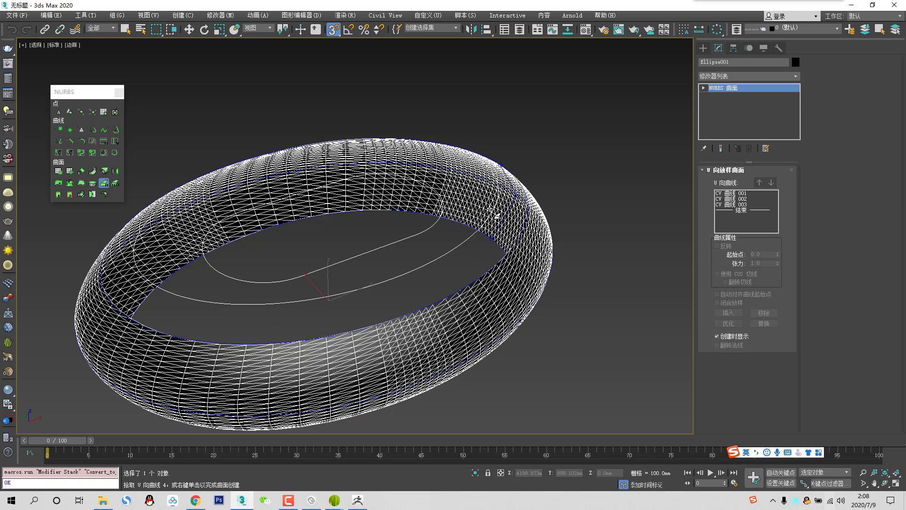
click(470, 232)
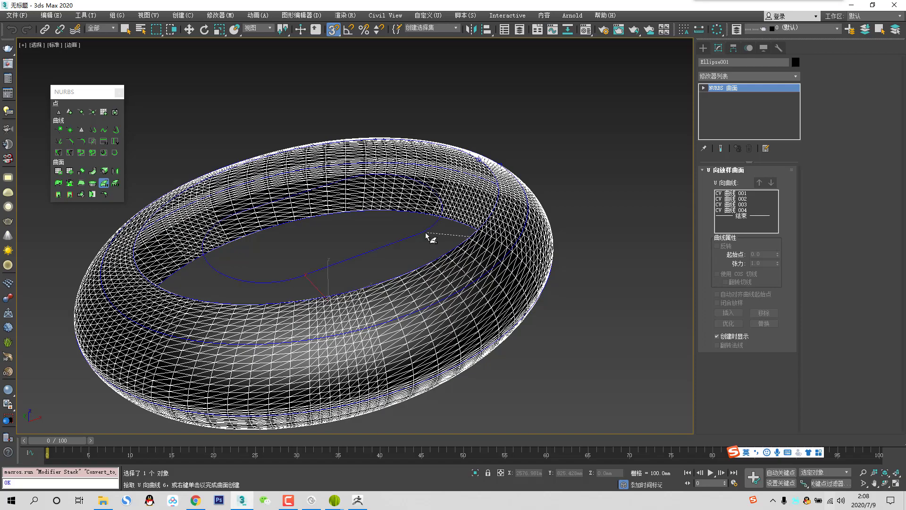
click(425, 232)
right_click(467, 227)
alt+middle_drag(477, 250, 465, 203)
alt+middle_drag(493, 252, 488, 277)
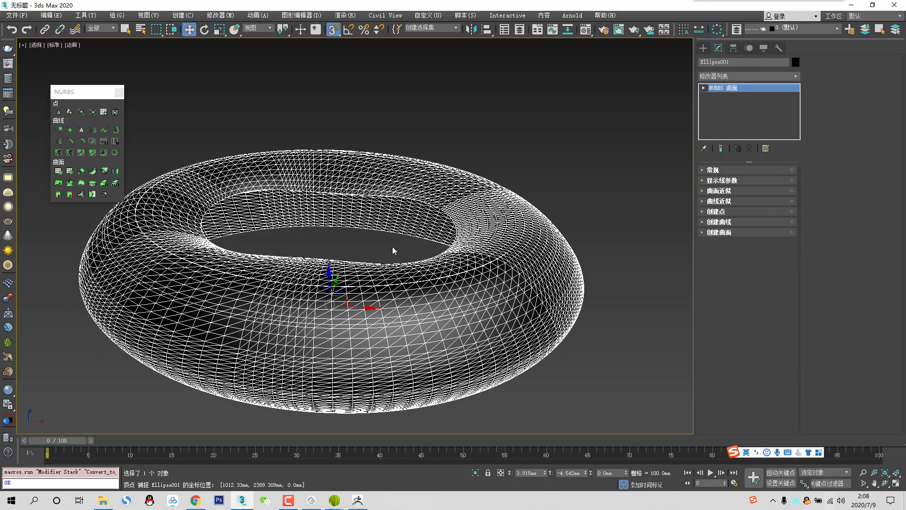
Assign the 01 - Default material to the lofted surface and close the material editor and NURBS toolbox.
key(m)
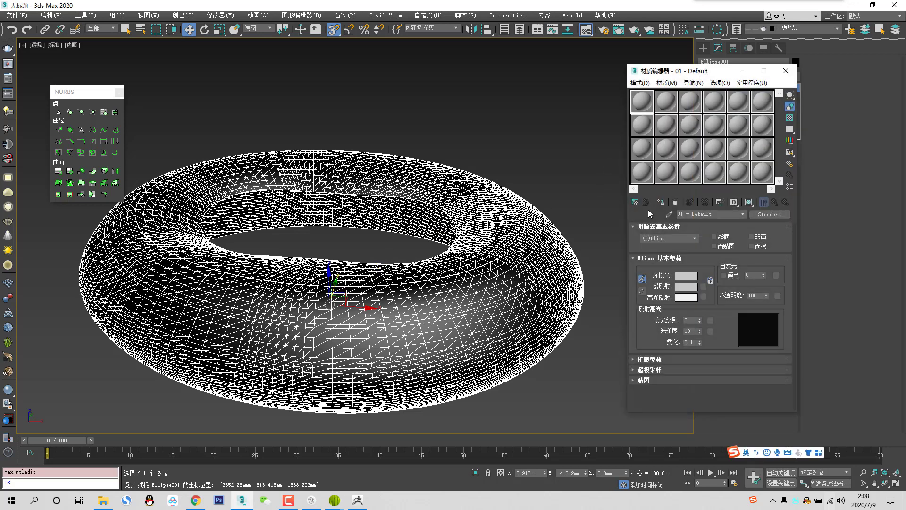
click(661, 203)
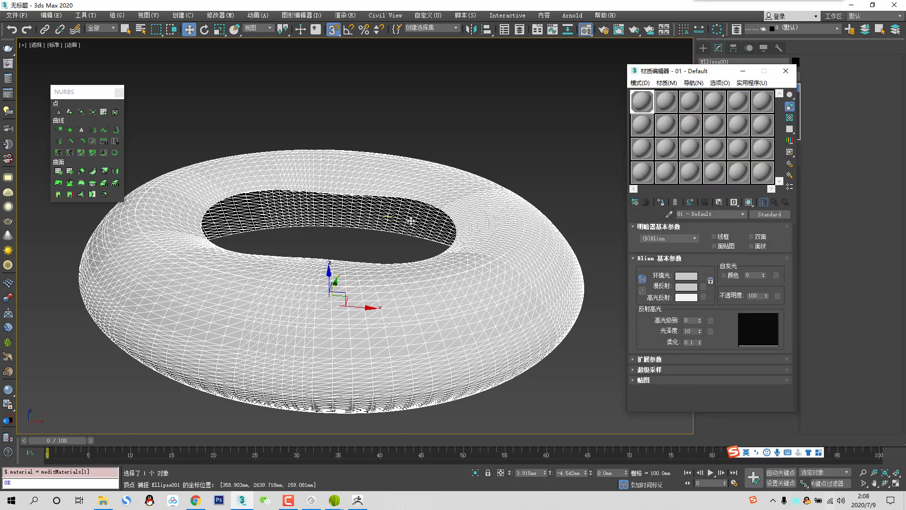
click(785, 71)
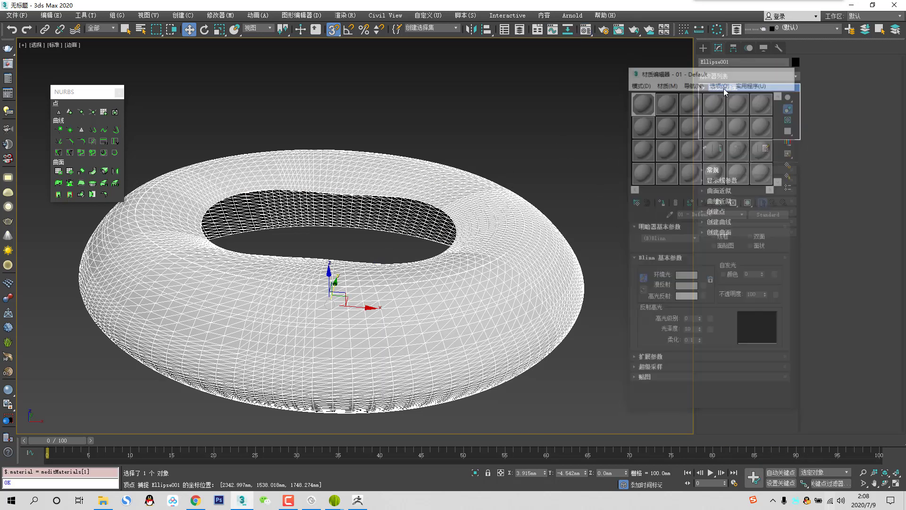
click(119, 93)
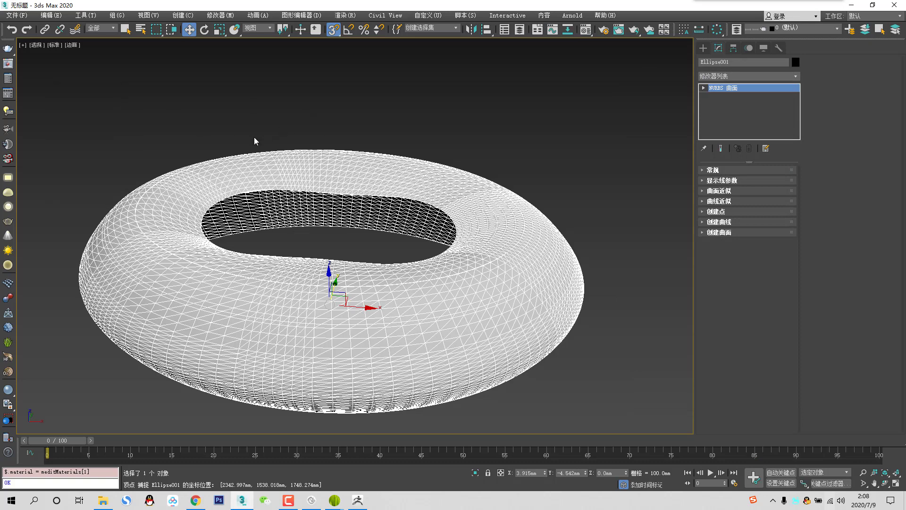
Show the lofted surface shaded without edges and compare its form with the stadium reference photo in the chat window.
key(F3)
mouse_move(404, 228)
alt+middle_down()
mouse_move(344, 184)
mouse_move(339, 219)
mouse_move(243, 215)
mouse_move(331, 186)
mouse_move(439, 261)
mouse_move(425, 257)
alt+middle_up()
key(alt+Tab)
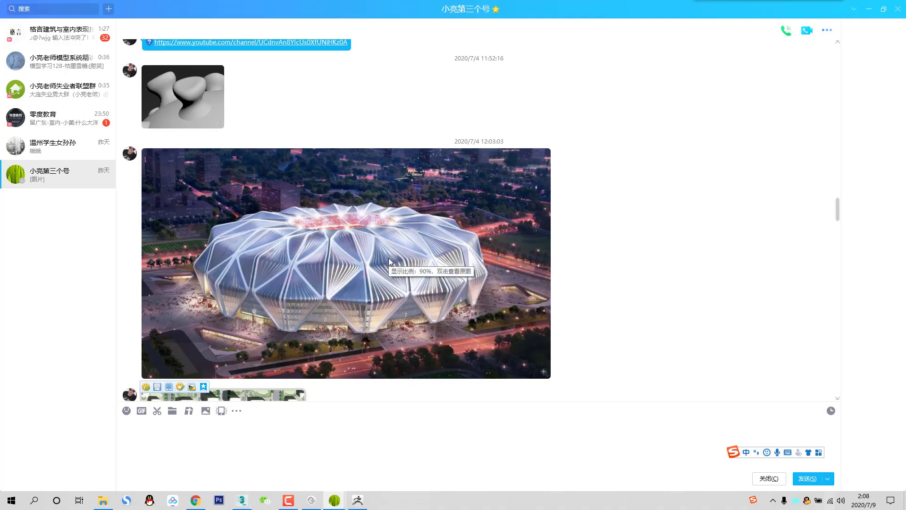
key(alt+Tab)
scroll(388, 258, down, 4)
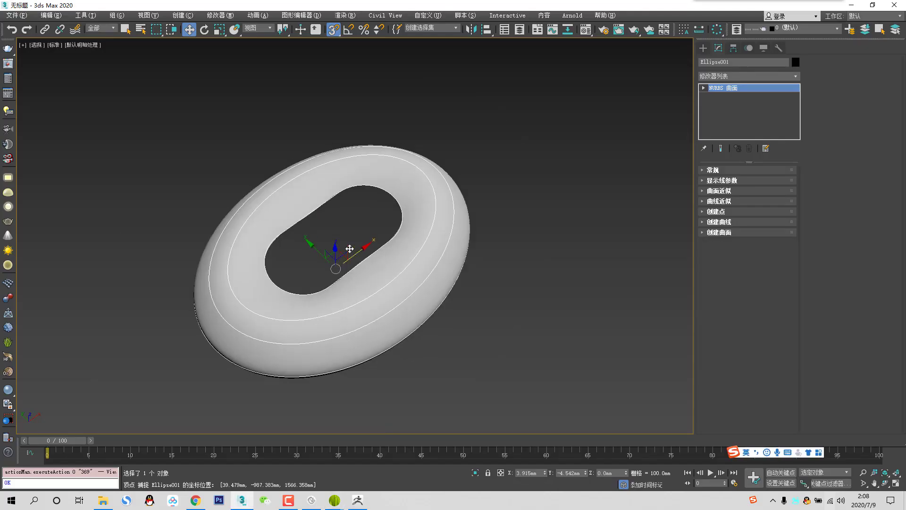
alt+middle_drag(388, 258, 327, 244)
Select all the curve CVs of the NURBS surface in the top view and scale them up along the Y axis.
key(F3)
key(t)
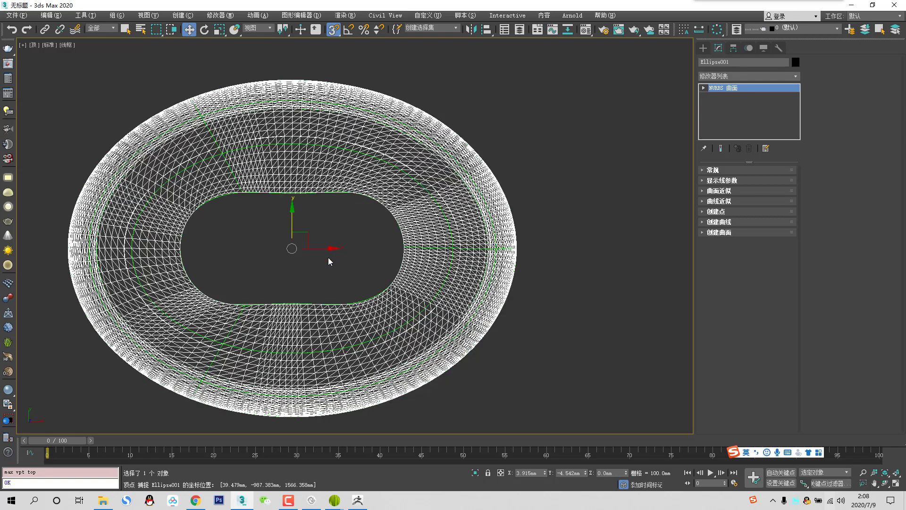
scroll(401, 245, down, 4)
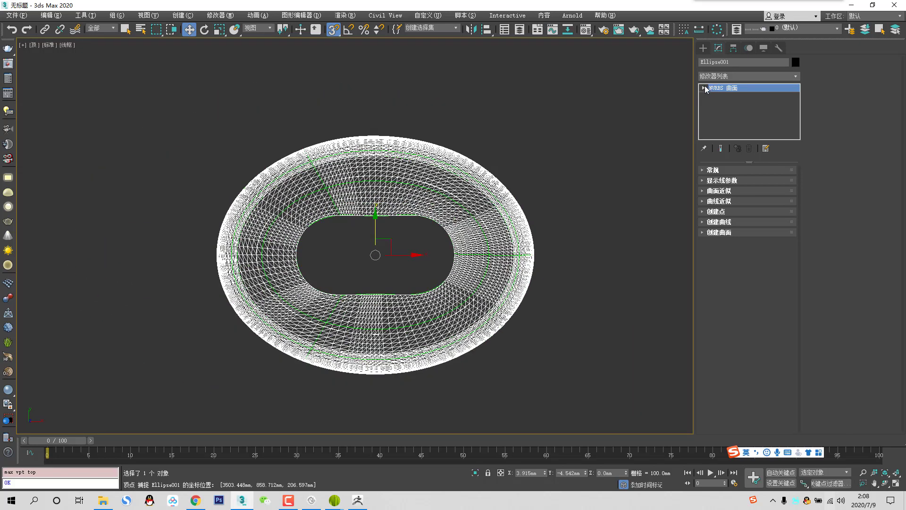
click(722, 96)
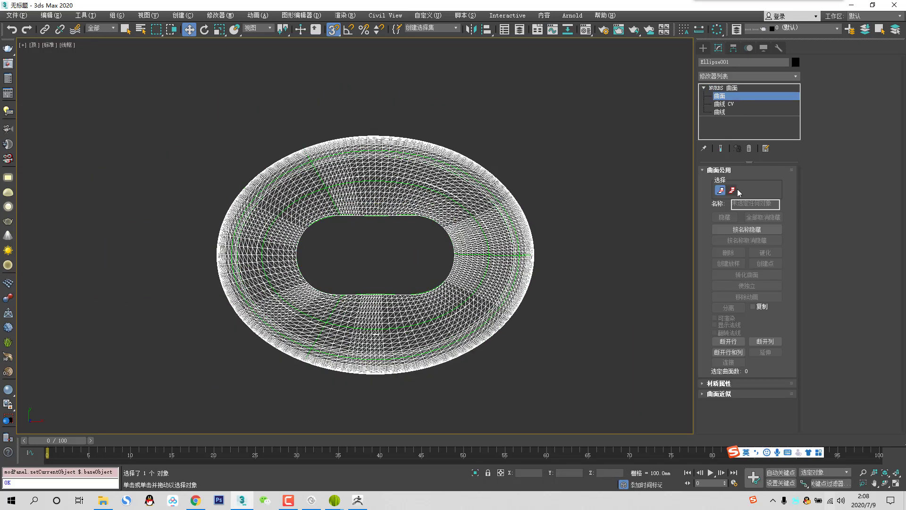
click(720, 112)
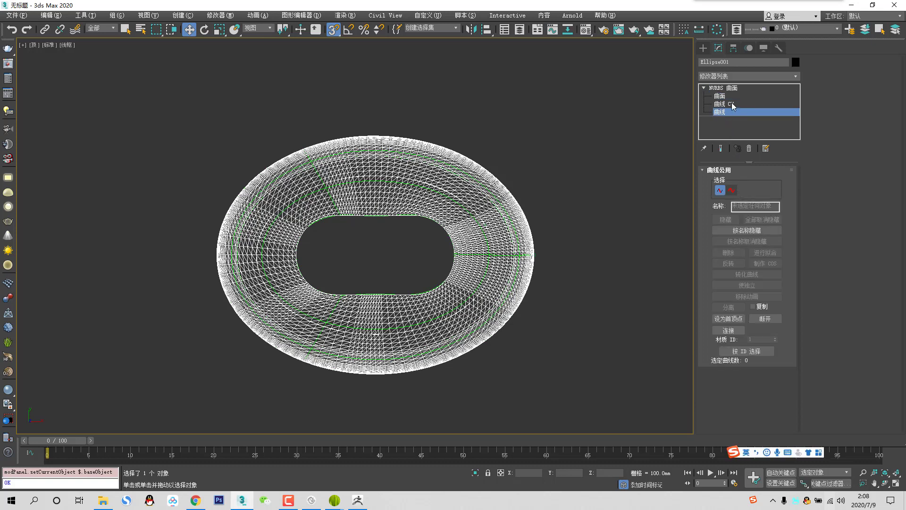
click(731, 103)
key(ctrl+a)
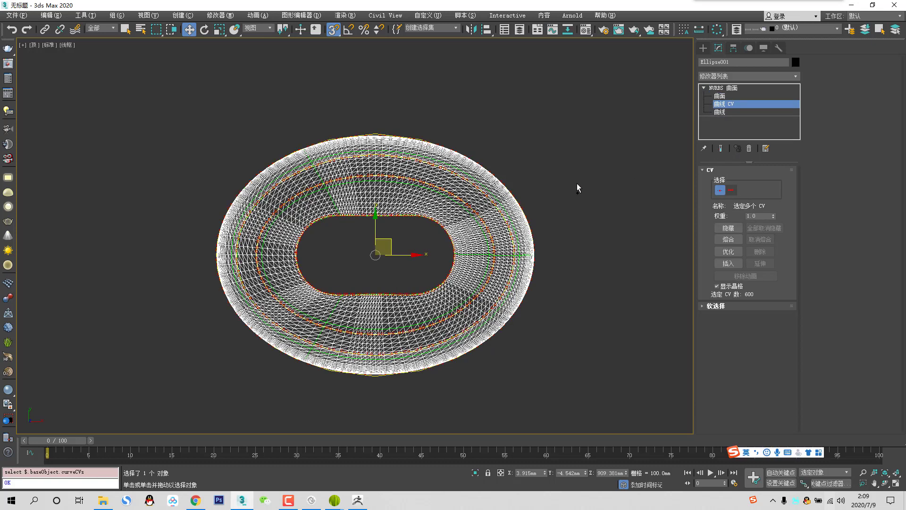
right_click(401, 187)
click(404, 210)
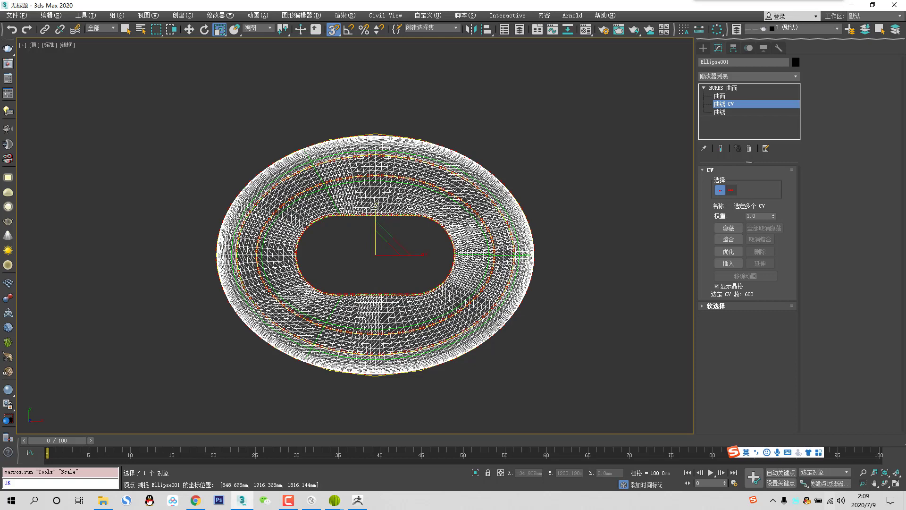
mouse_move(372, 210)
mouse_down()
mouse_move(376, 197)
mouse_move(376, 210)
mouse_up()
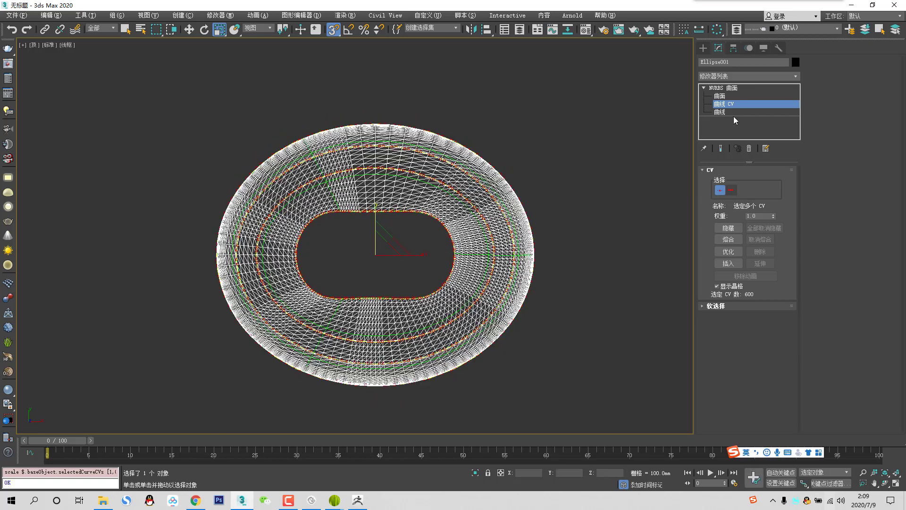
Return to the Move tool, inspect the widened surface in perspective and leave the curve CV level.
click(746, 89)
click(746, 103)
right_click(440, 108)
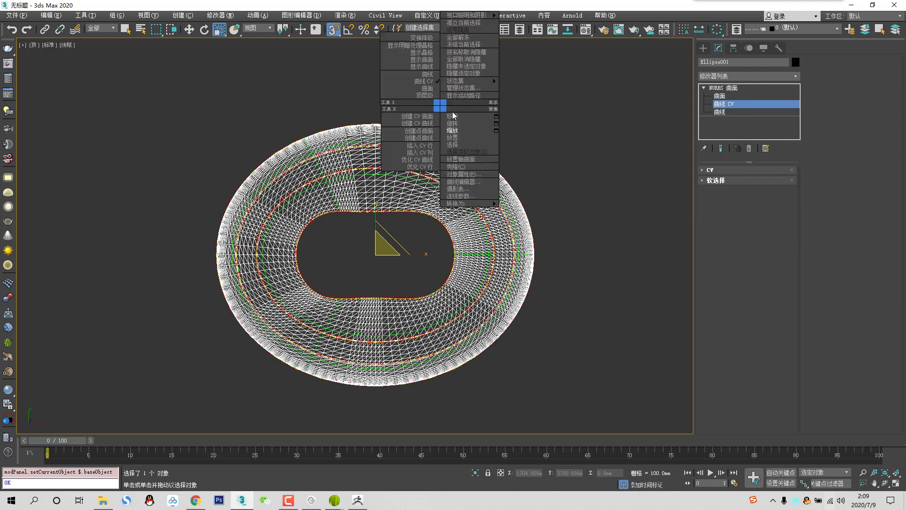
click(454, 117)
key(p)
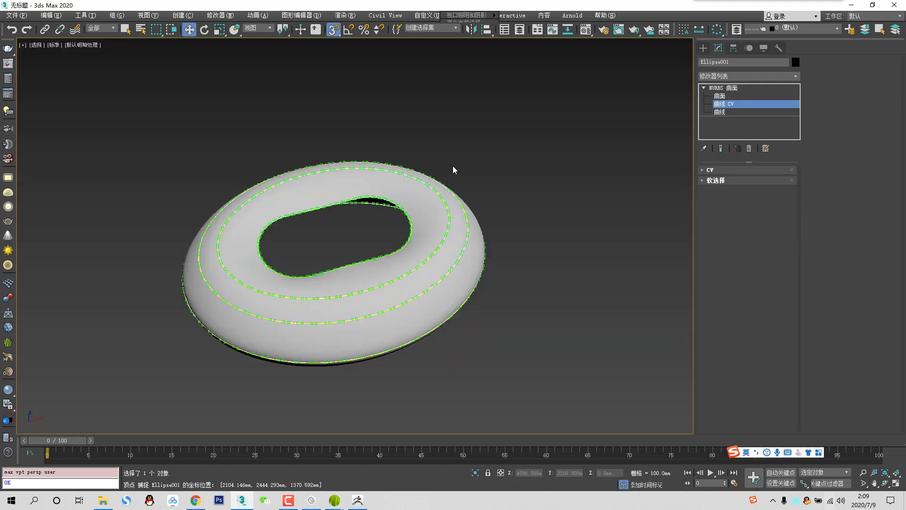
alt+middle_drag(435, 181, 450, 162)
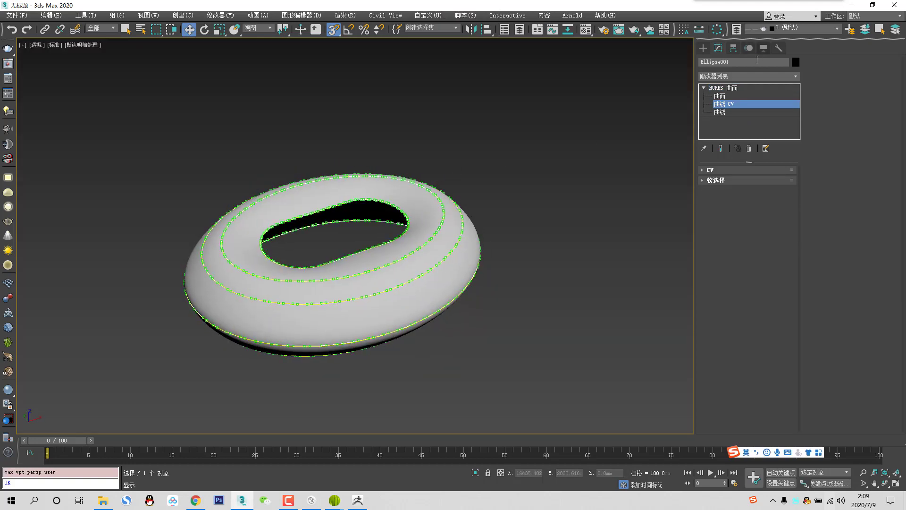
click(704, 87)
alt+middle_drag(431, 208, 333, 244)
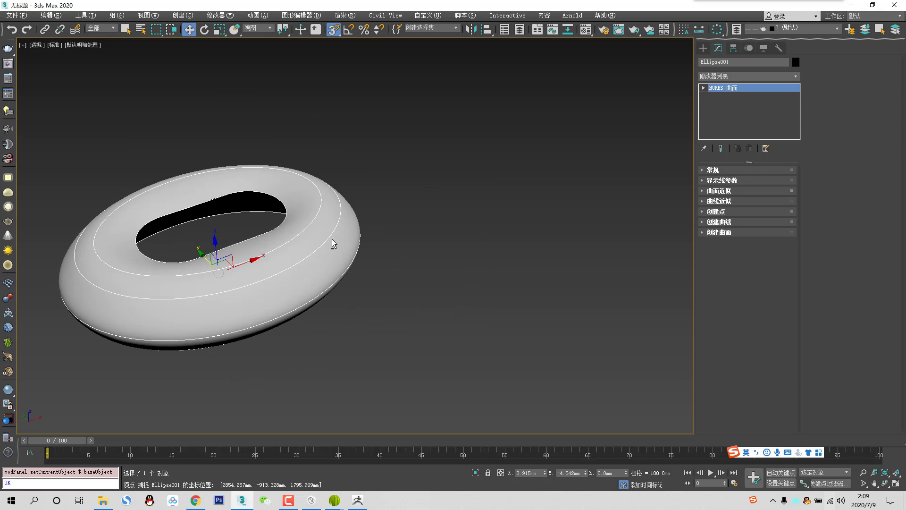
Draw a standard plane about 5038 mm long and 4693 mm wide beside the roof surface in the top view.
click(492, 233)
key(t)
click(703, 47)
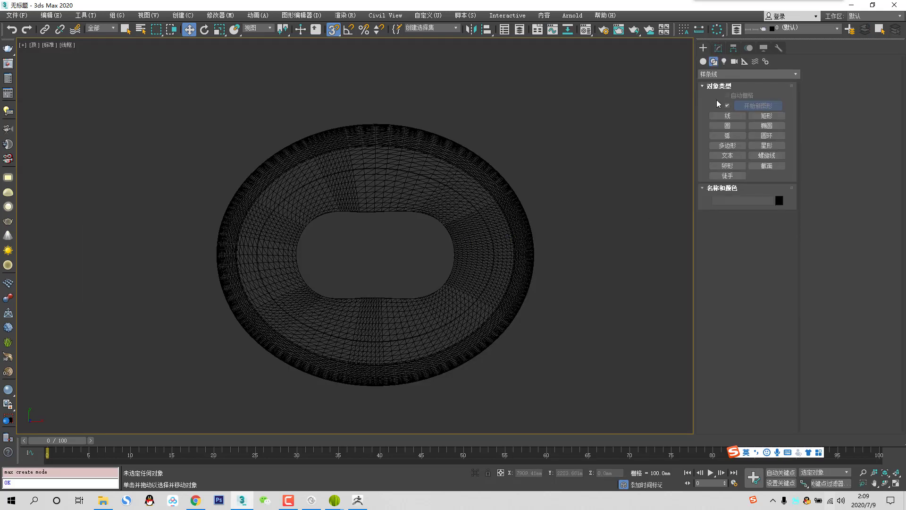
click(703, 61)
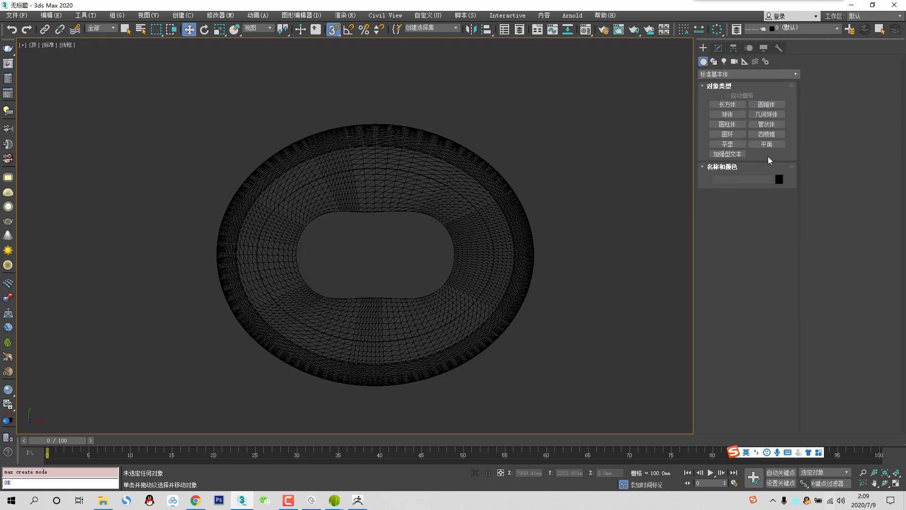
click(766, 144)
middle_drag(561, 206, 425, 196)
drag(433, 119, 619, 319)
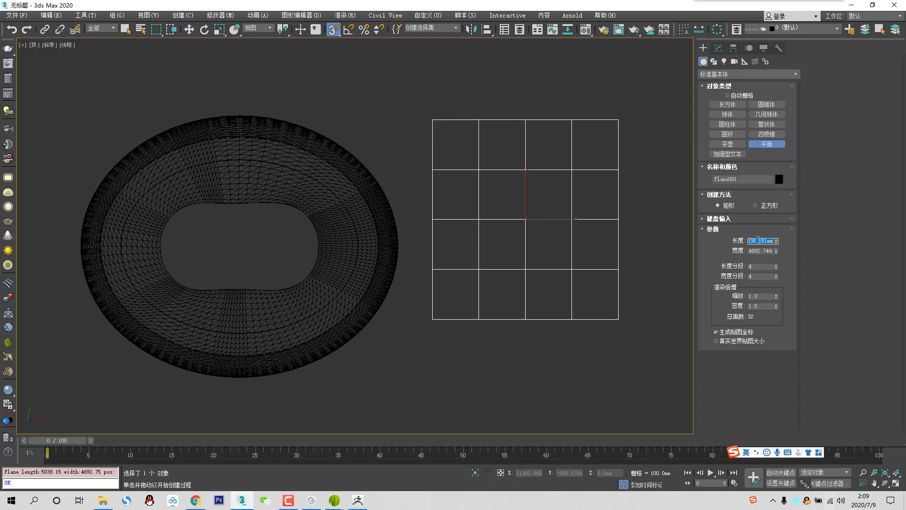
Set the new plane's length and width to 5000 mm each.
key(Tab)
text(50)
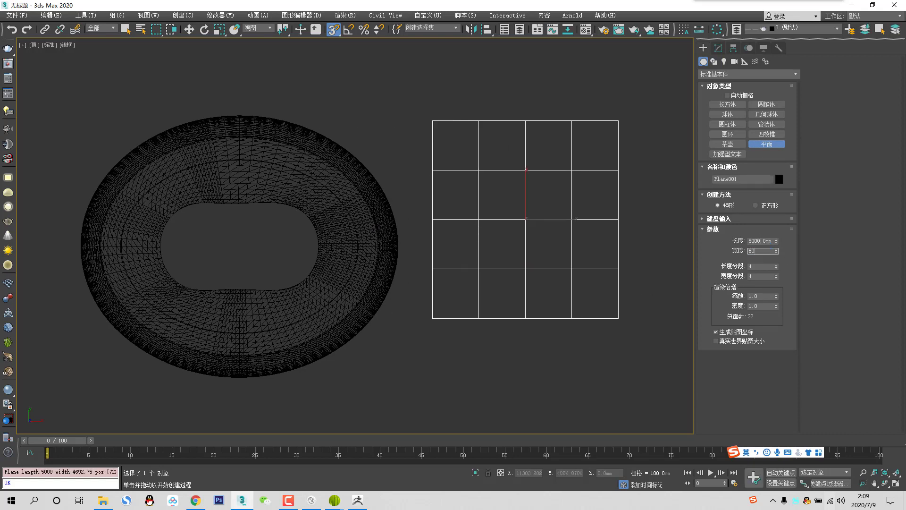
key(Tab)
Try dividing the plane into 100 length segments and 100 width segments.
text(10)
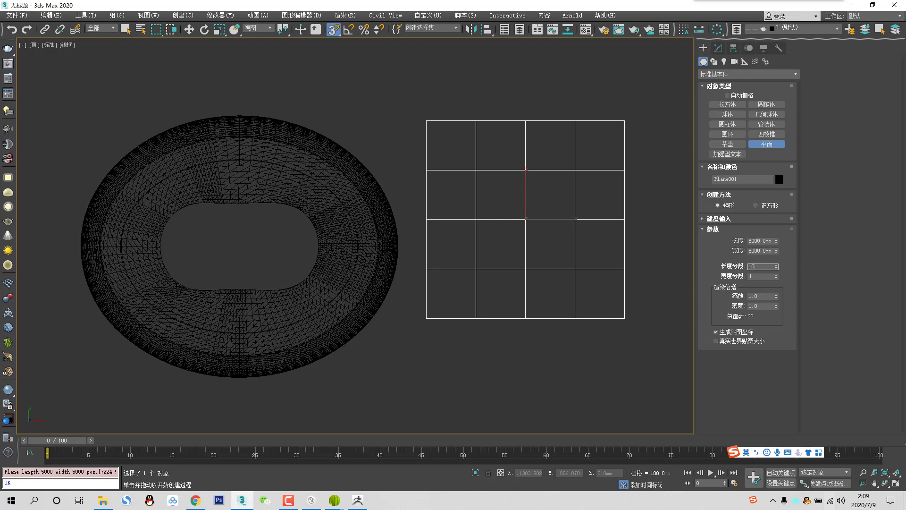
text(0)
key(Tab)
text(100)
Set the plane's length segments and width segments to 50 each.
key(Tab)
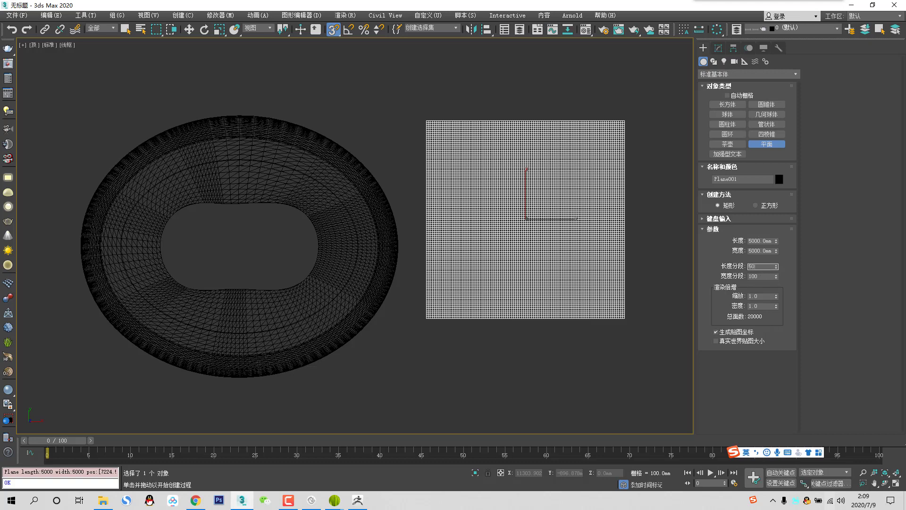
key(Tab)
text(50)
key(Return)
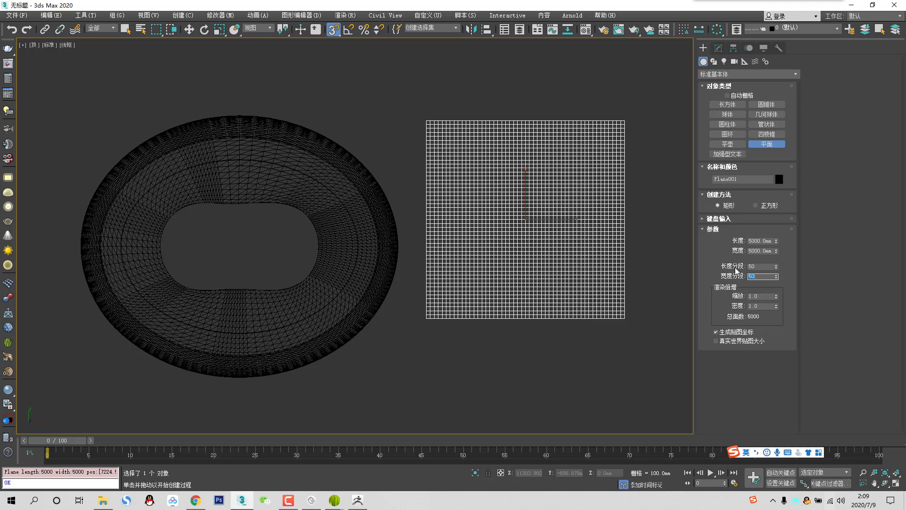
Assign the 02 - Default material with a pinkish-red diffuse colour to the plane and display edged faces in perspective.
key(p)
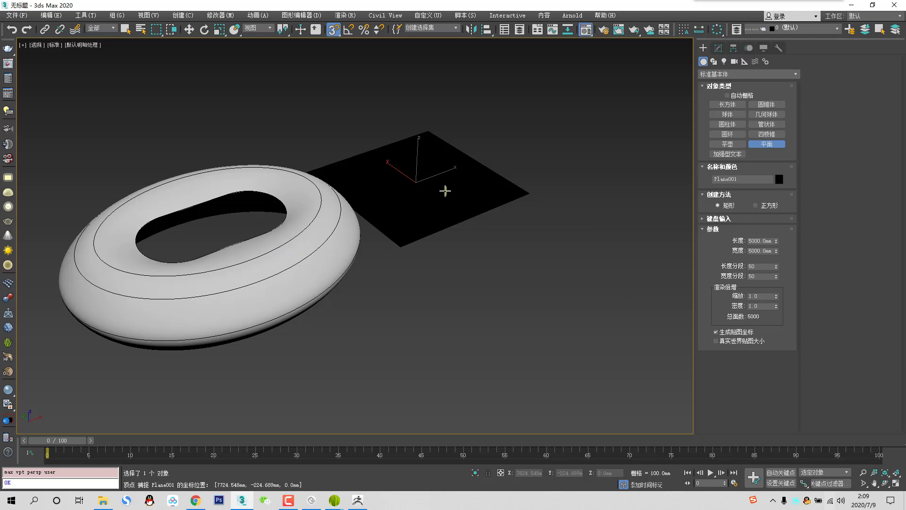
key(m)
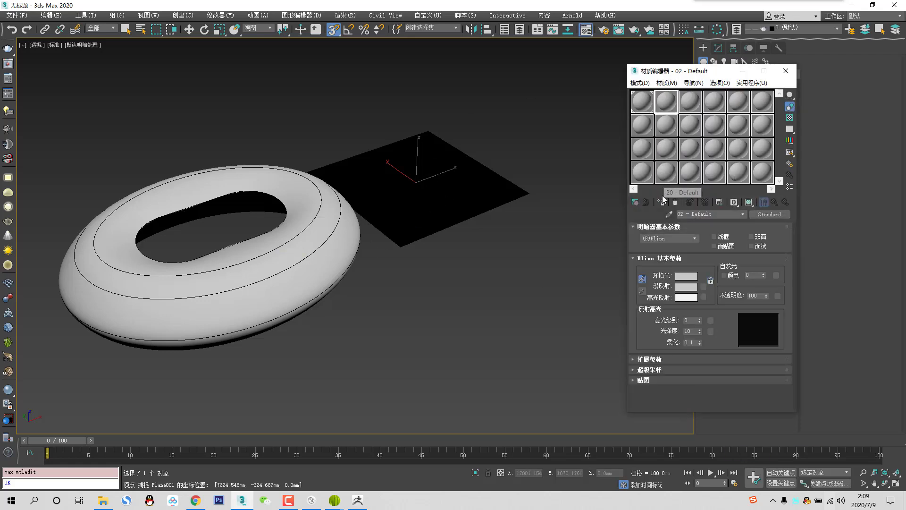
click(661, 202)
click(687, 286)
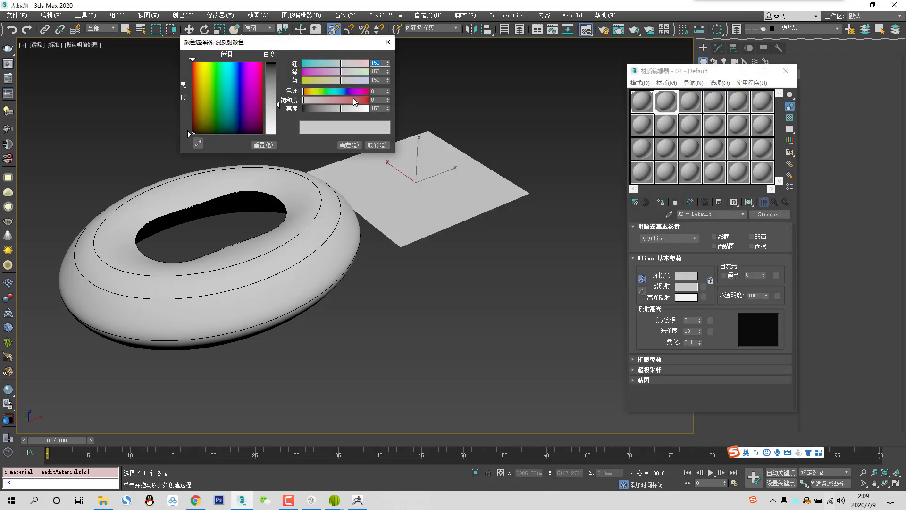
click(342, 99)
click(349, 144)
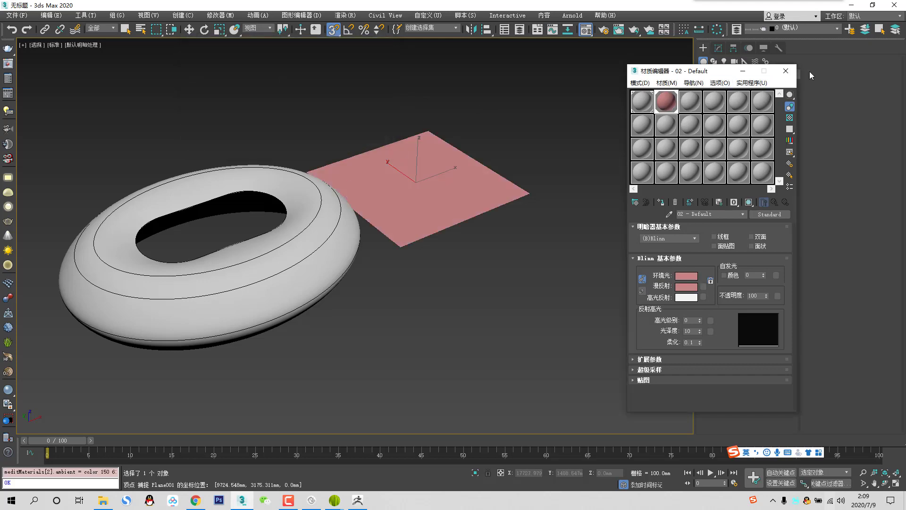
click(786, 70)
key(F3)
key(w)
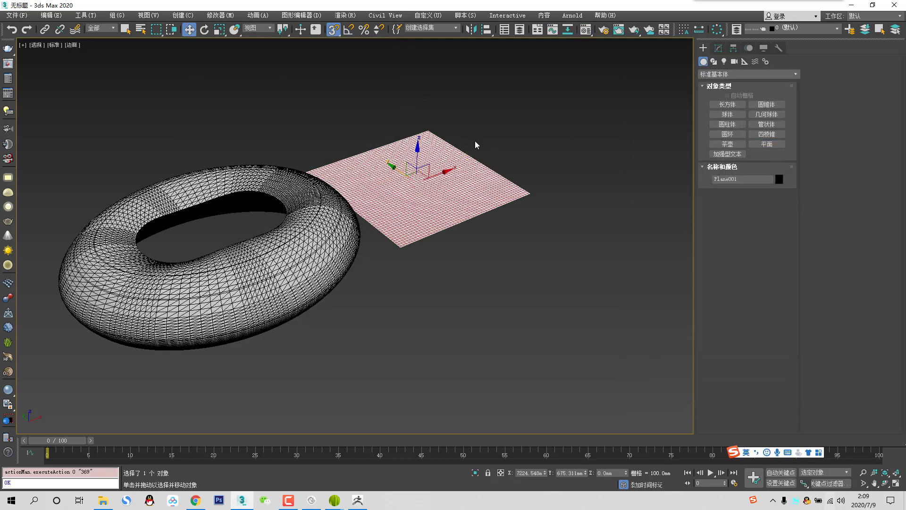
Apply the Surface Deform (WSM) modifier to the pink plane.
right_click(447, 133)
mouse_move(498, 231)
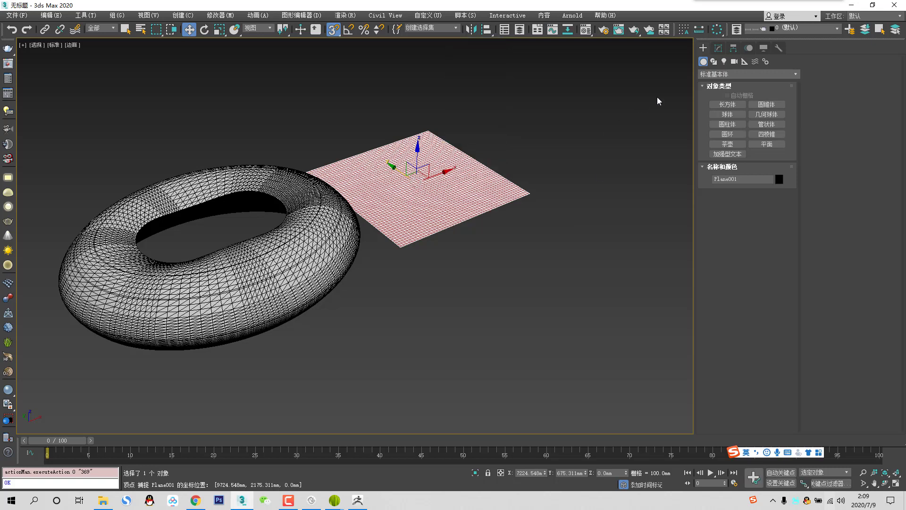
click(719, 47)
click(750, 76)
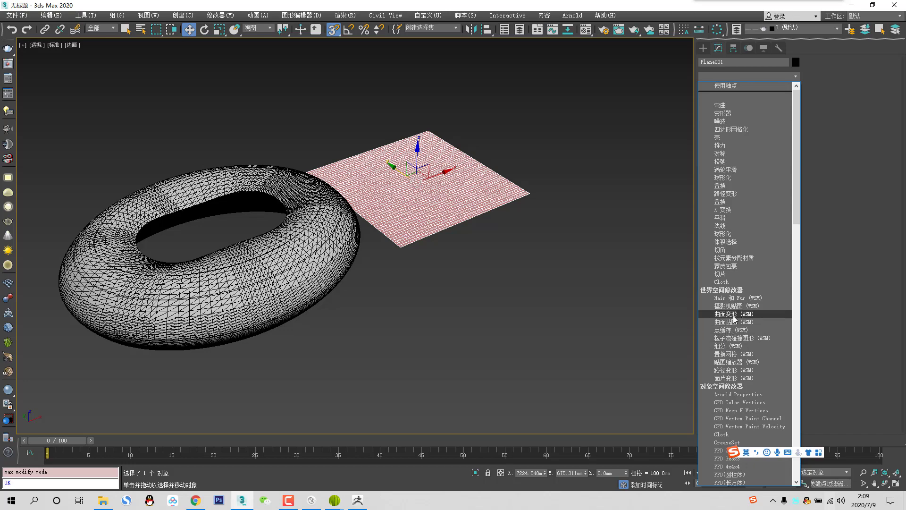
click(734, 314)
Pick the lofted ring as the deforming surface, move the plane onto it and turn snapping off.
click(746, 196)
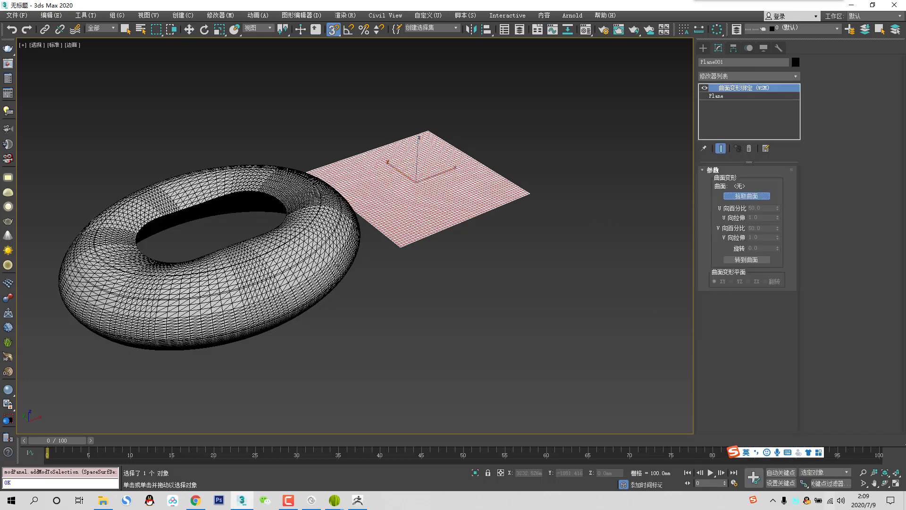
click(295, 258)
alt+middle_drag(385, 239, 351, 239)
click(757, 260)
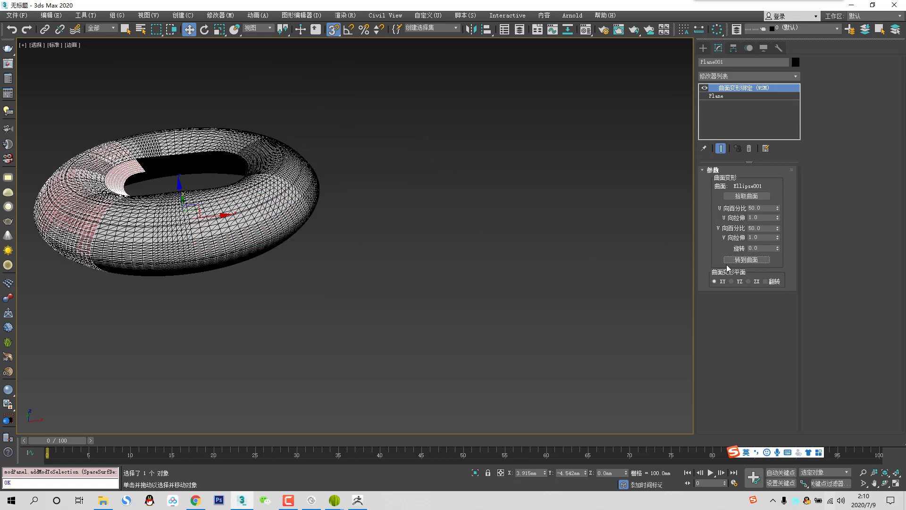
scroll(218, 202, up, 5)
key(s)
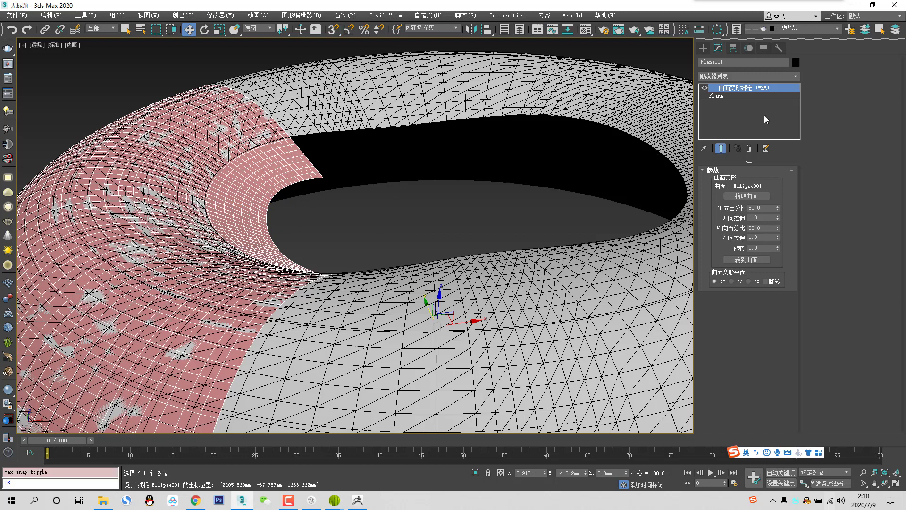
Reduce the base plane's length to 3550 mm so it wraps the ring's cross-section.
click(737, 95)
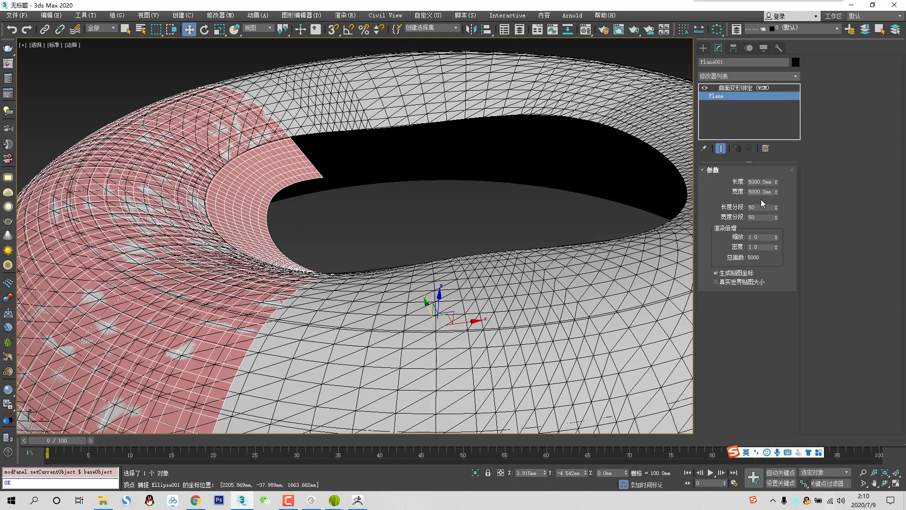
drag(777, 183, 785, 197)
scroll(220, 150, up, 5)
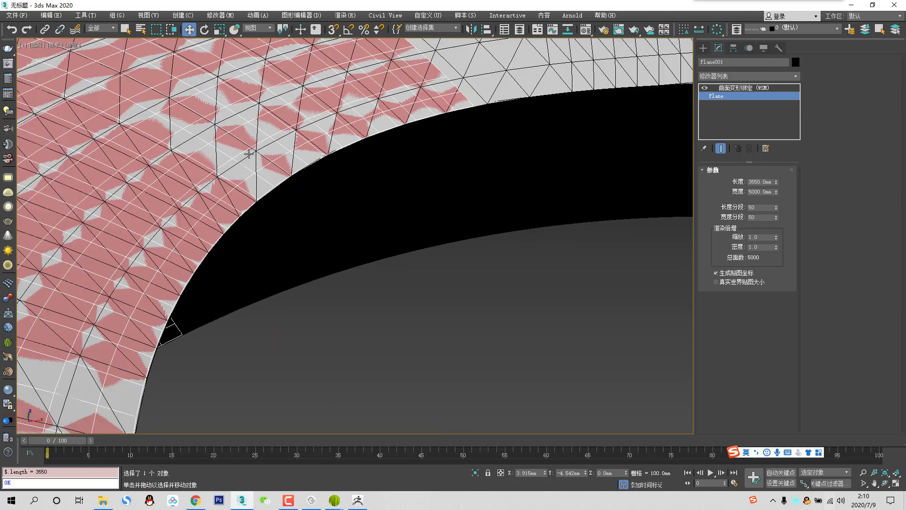
scroll(269, 193, down, 8)
alt+middle_drag(270, 231, 290, 213)
scroll(290, 212, up, 6)
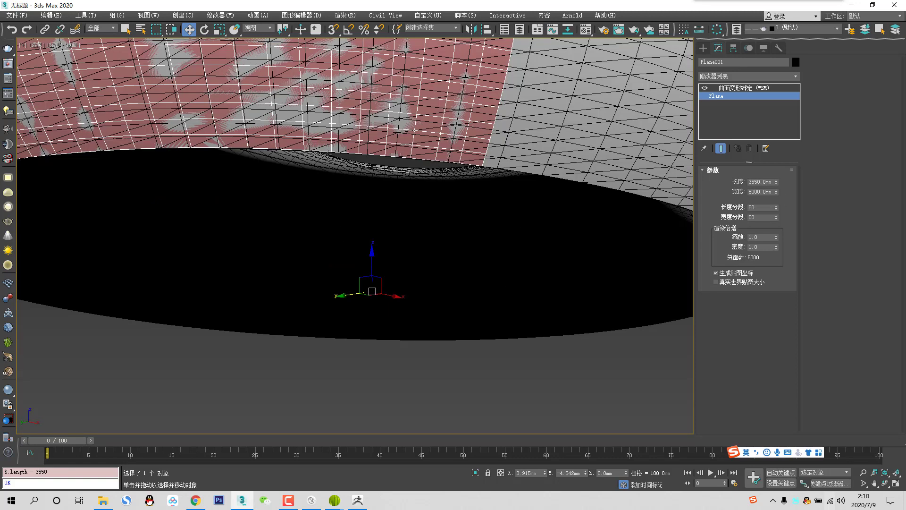
Widen the base plane to 8450 mm along the ring and set its width segments to 100.
click(755, 88)
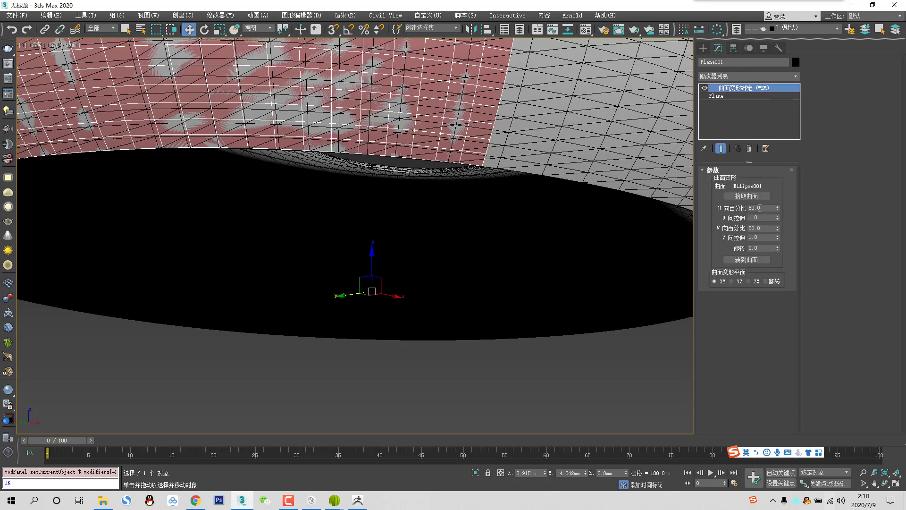
scroll(491, 130, down, 3)
alt+middle_drag(492, 130, 421, 151)
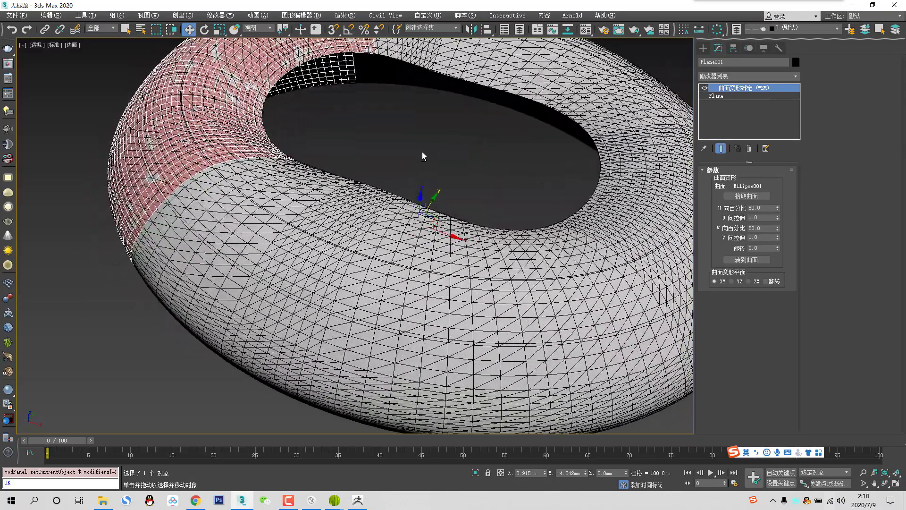
middle_drag(392, 93, 322, 149)
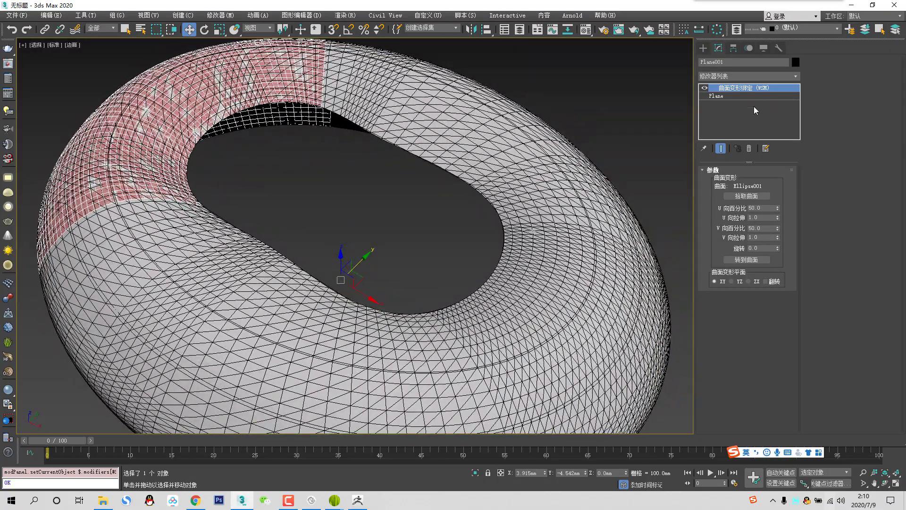
click(727, 96)
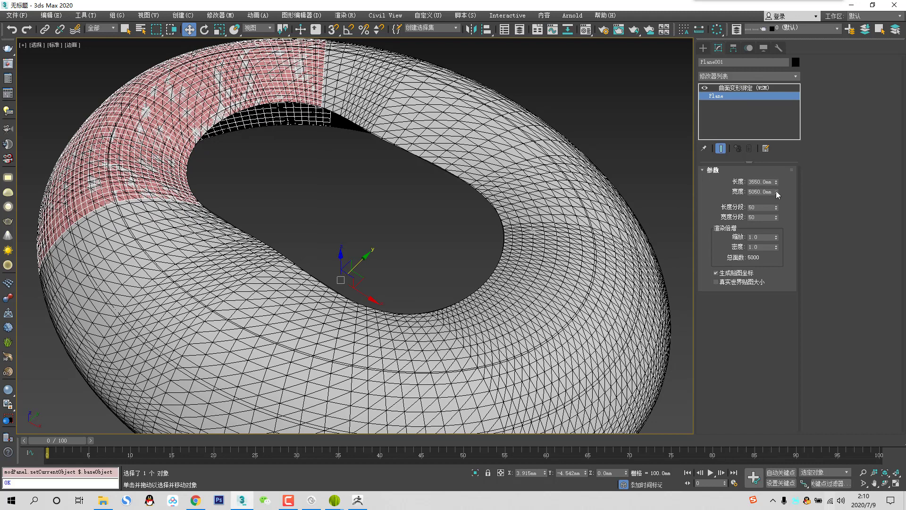
drag(776, 191, 776, 163)
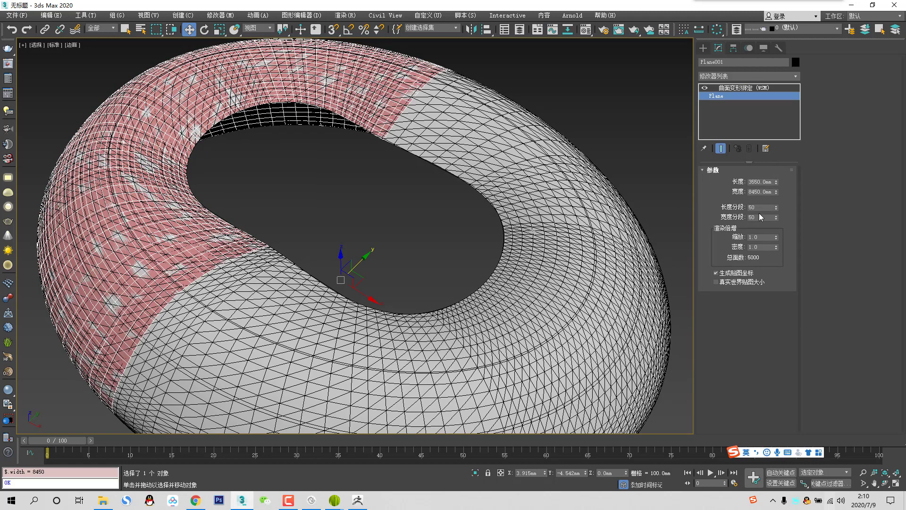
click(761, 217)
text(100)
key(Return)
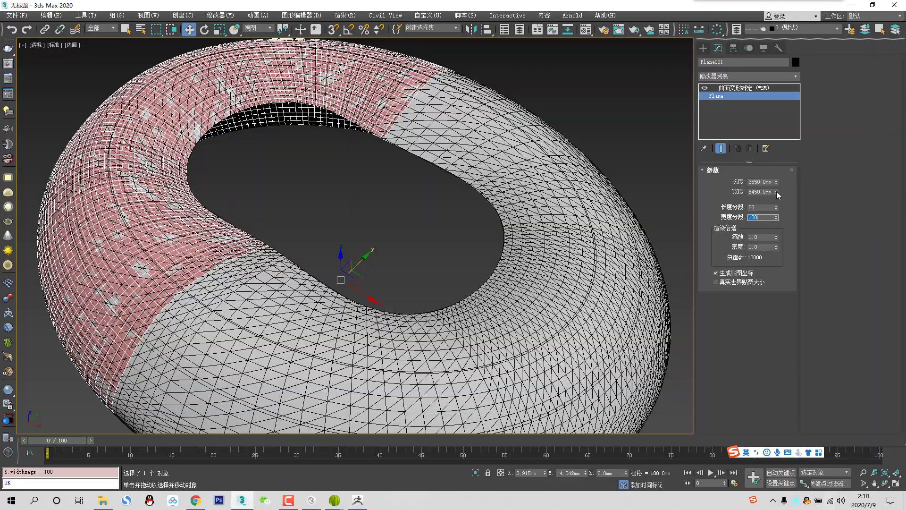
Widen the plane around the whole ring to 17998.5 mm, then try widths of 17980 and 17975 mm at the seam.
drag(777, 191, 774, 140)
scroll(471, 242, up, 5)
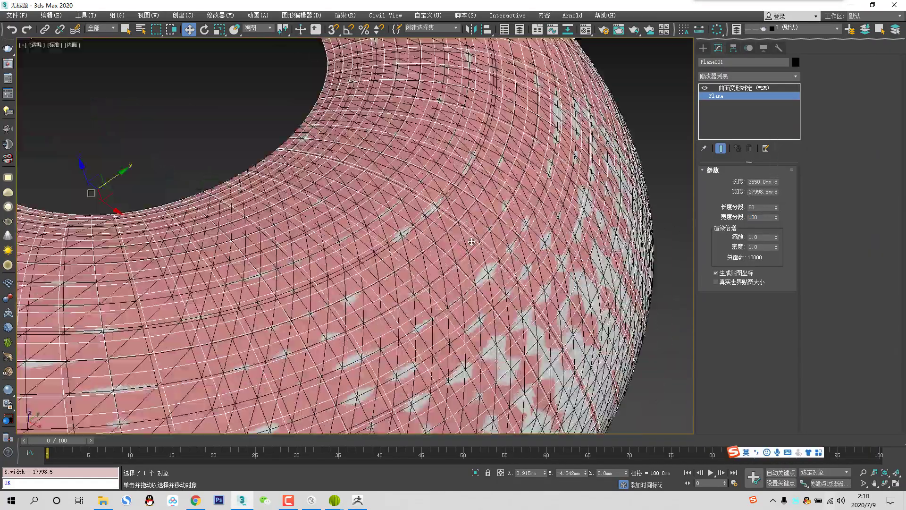
scroll(471, 241, up, 5)
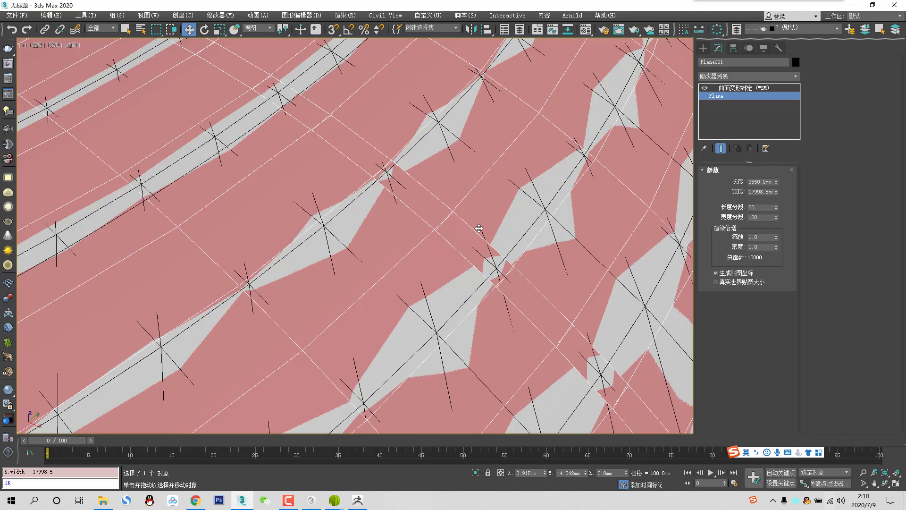
double_click(758, 191)
text(17980)
key(Return)
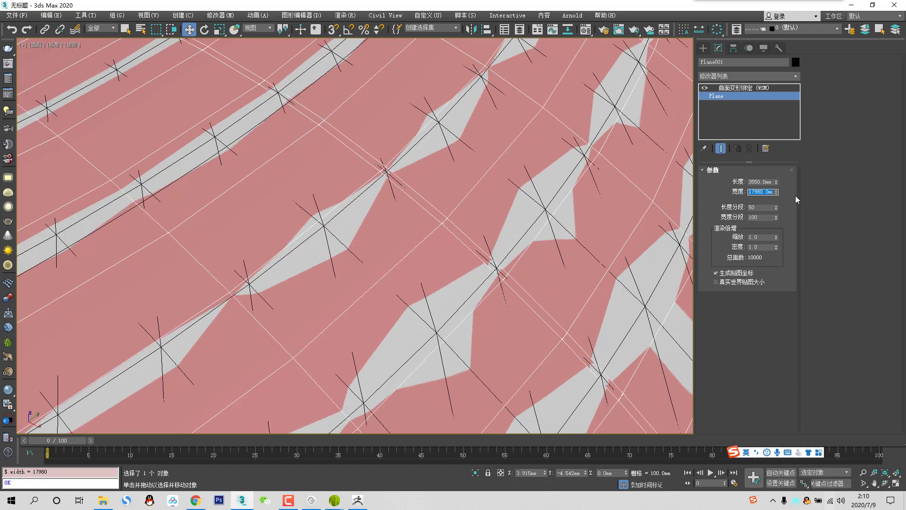
drag(758, 192, 783, 193)
text(17975)
key(Return)
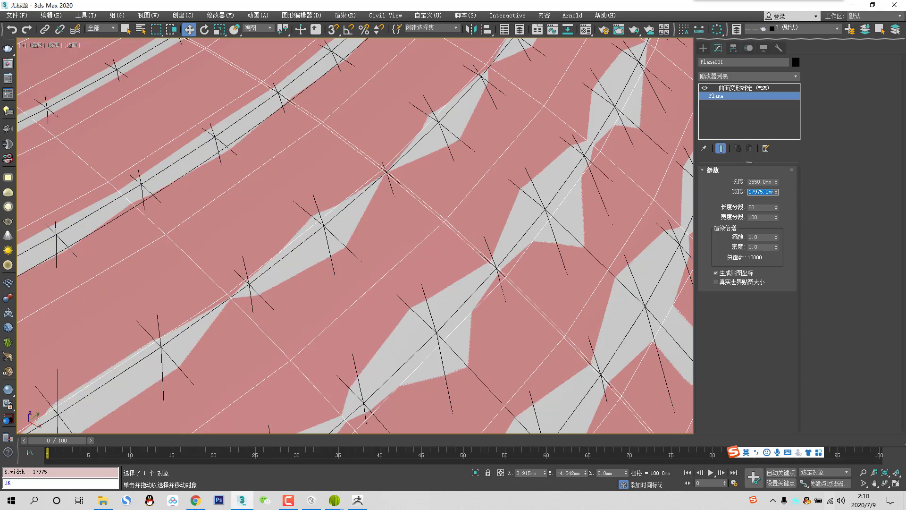
scroll(394, 172, up, 6)
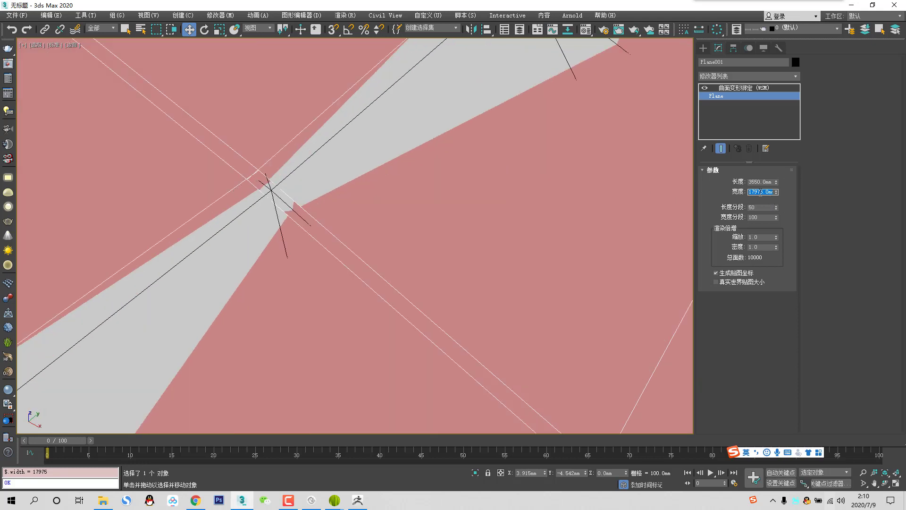
Try plane widths of 17972 mm and 17973 mm to align the seam edges.
drag(765, 193, 822, 200)
text(2)
key(Return)
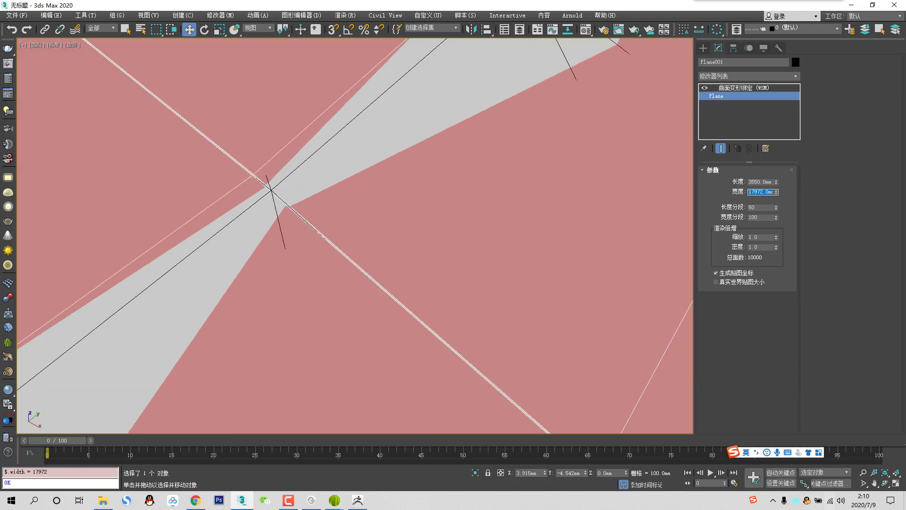
scroll(376, 186, up, 5)
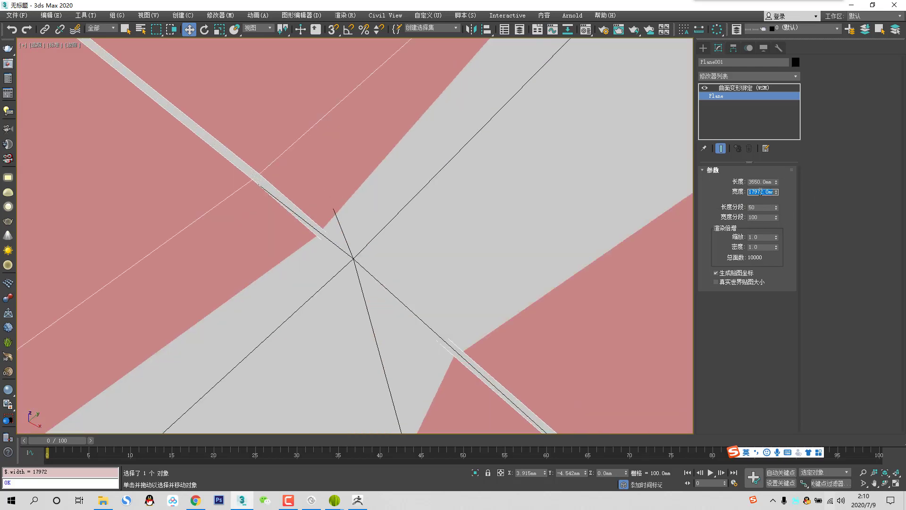
text(17973)
key(Return)
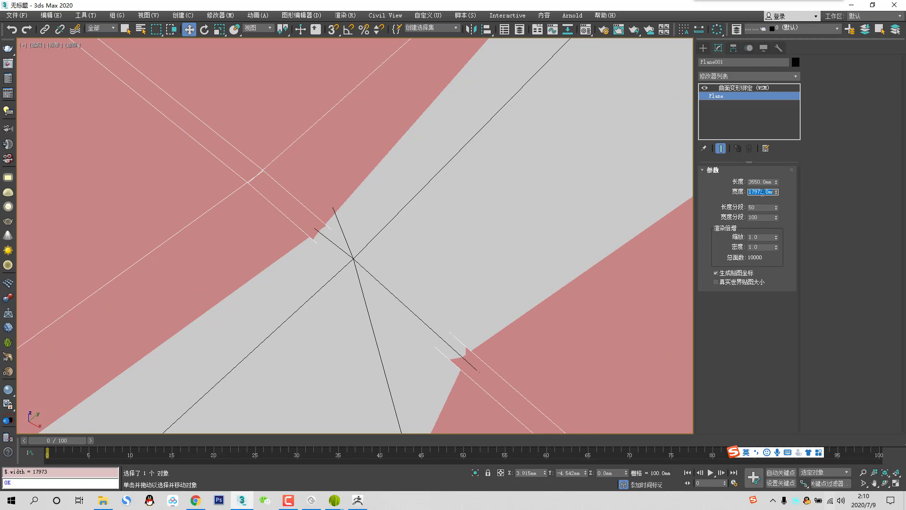
Try plane widths of 17972.4 mm and 17972.19 mm at the seam.
drag(761, 192, 811, 194)
text(2.4)
key(Return)
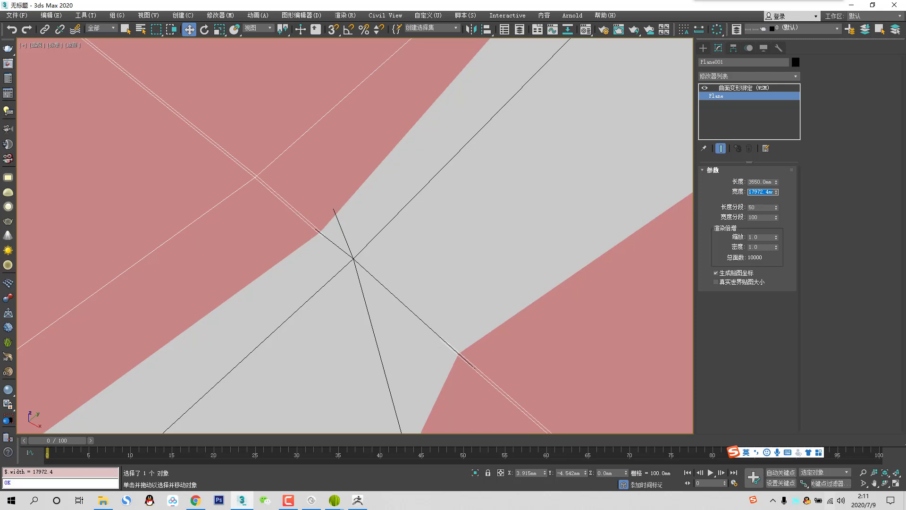
drag(766, 188, 806, 199)
text(19)
key(Return)
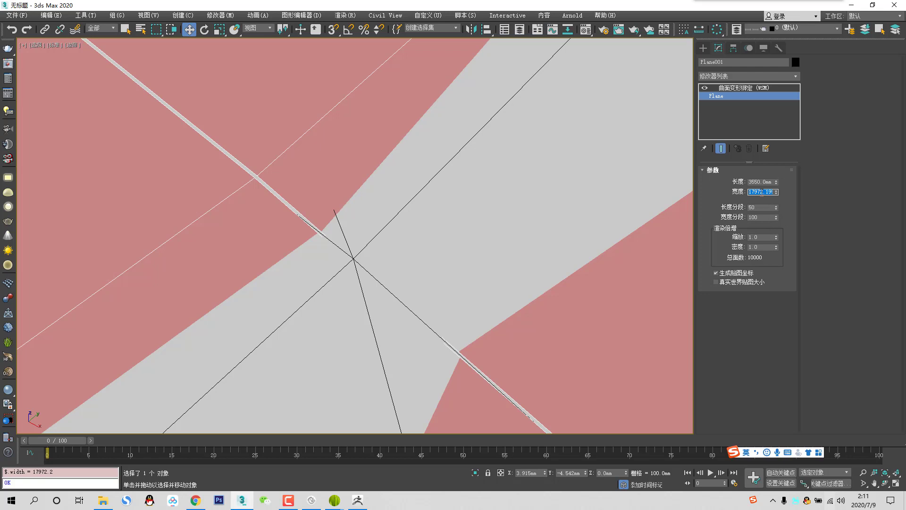
Set the plane's width to 17972.3 mm to close the seam around the ring.
drag(767, 189, 780, 193)
text(3)
key(Return)
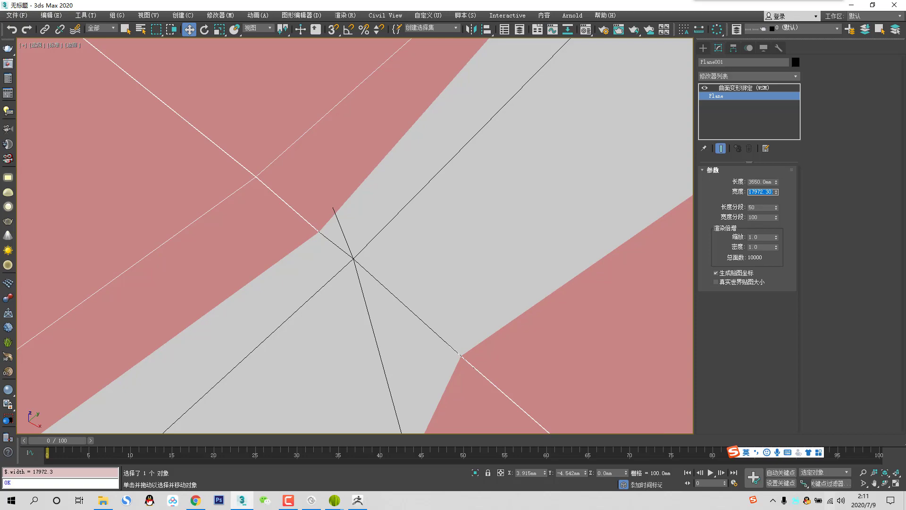
scroll(228, 237, down, 15)
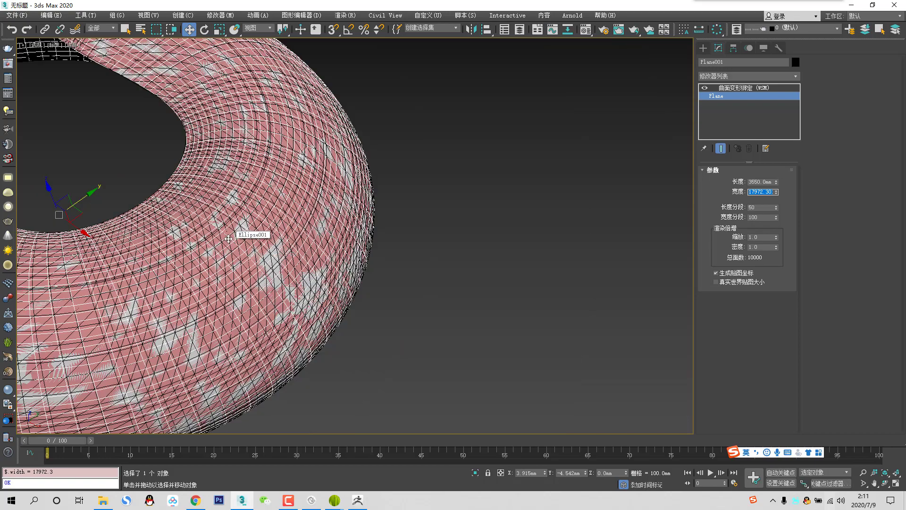
scroll(228, 239, down, 8)
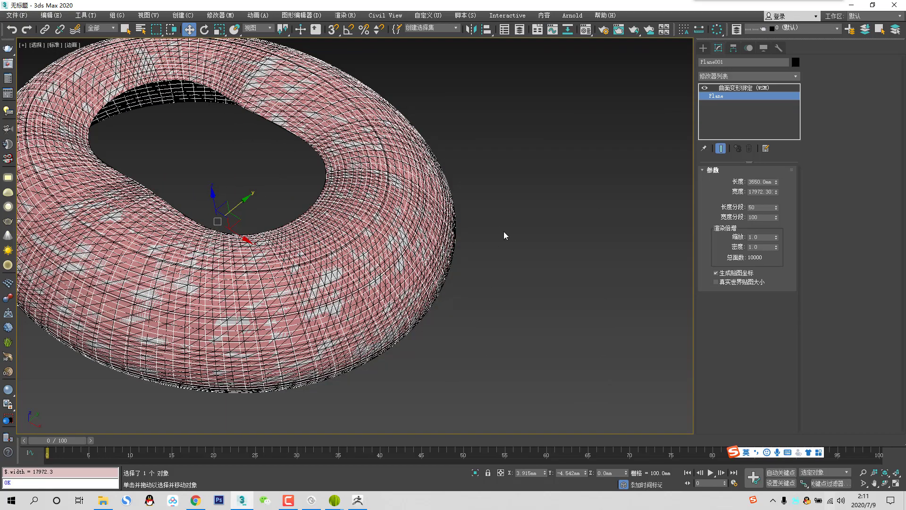
Remove the Surface Deform modifier from the plane and move the flat plane about 6124 mm along negative Y, clear of the ring.
click(736, 87)
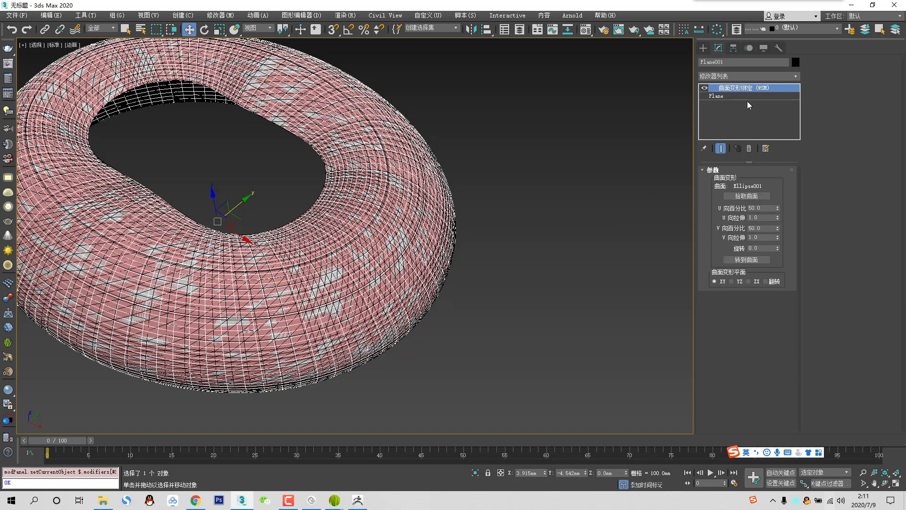
click(749, 148)
scroll(438, 208, down, 5)
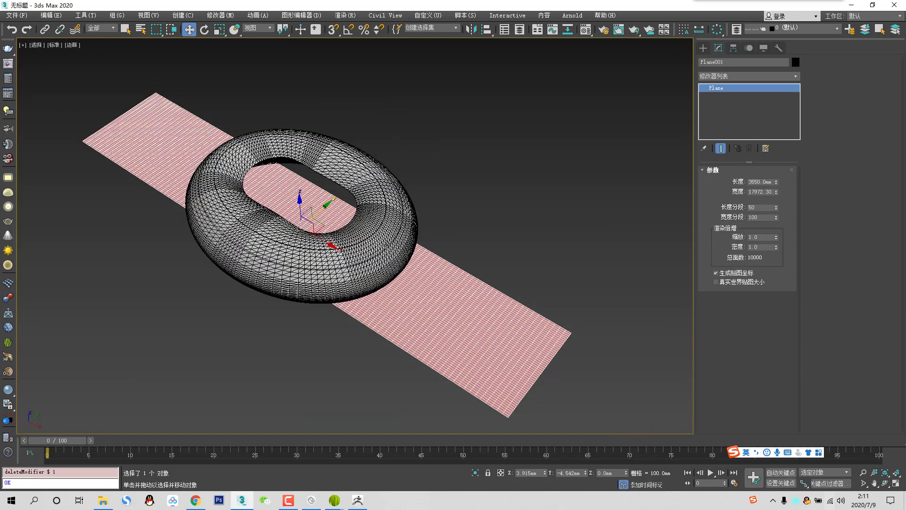
drag(327, 212, 187, 335)
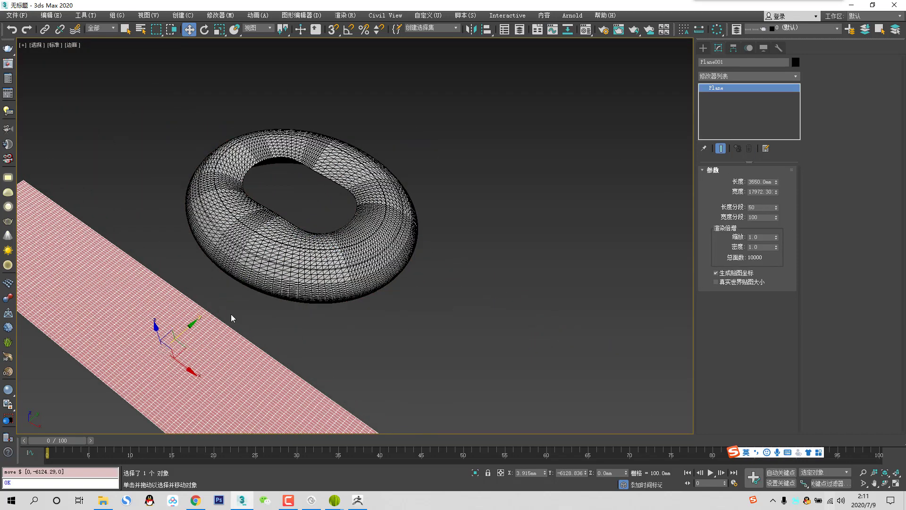
scroll(231, 313, down, 2)
middle_drag(255, 279, 232, 252)
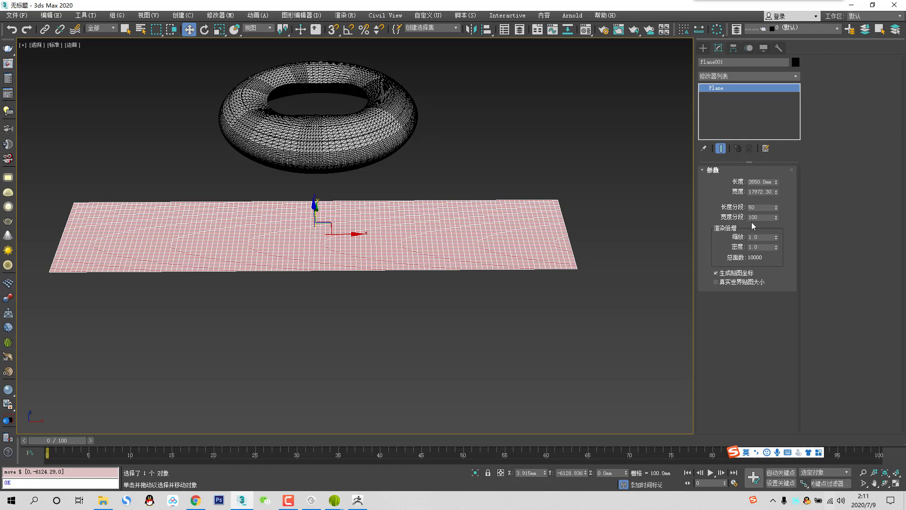
Set the plane's length segments to 35 and check the stadium reference picture in the chat window.
click(763, 208)
key(Return)
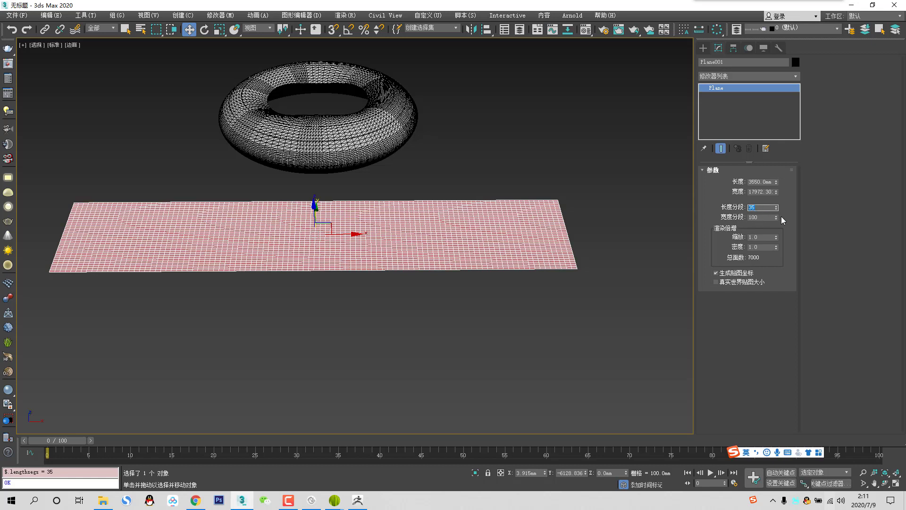
scroll(388, 217, up, 3)
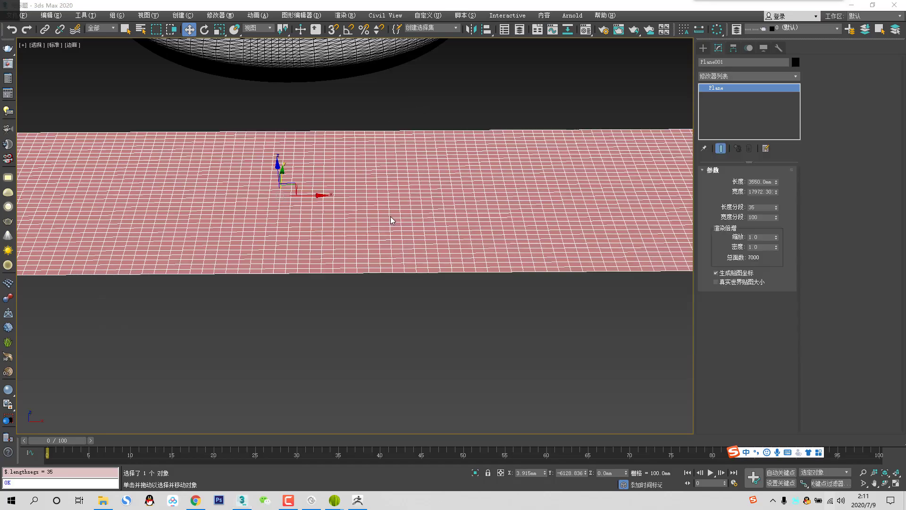
key(alt+Tab)
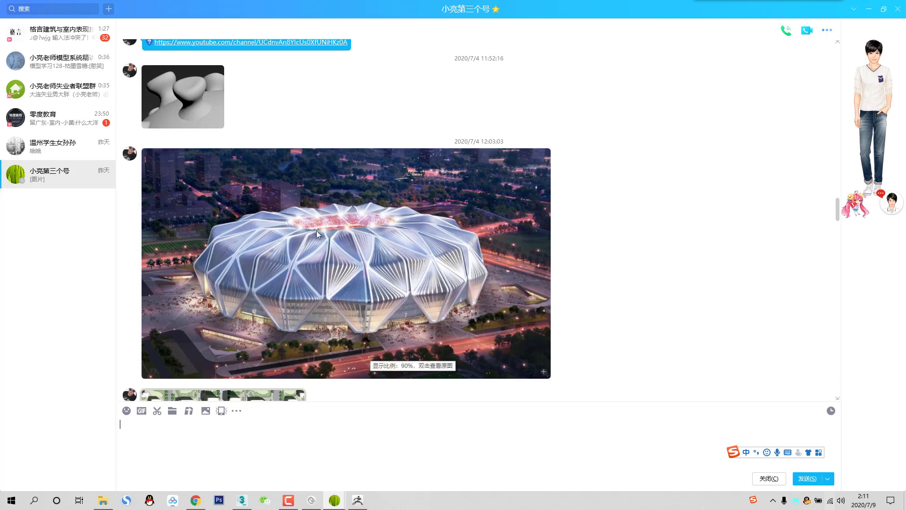
key(alt+Tab)
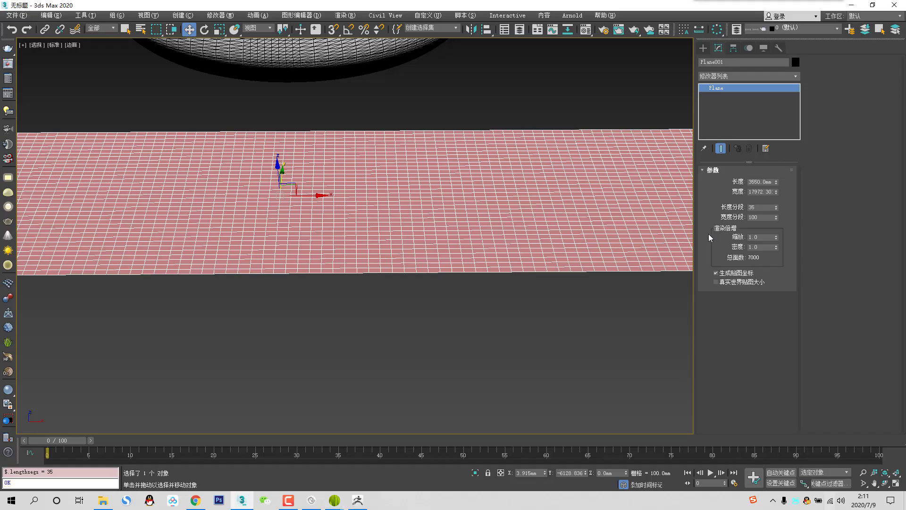
Set the flat plane's length segments to 36.
double_click(765, 207)
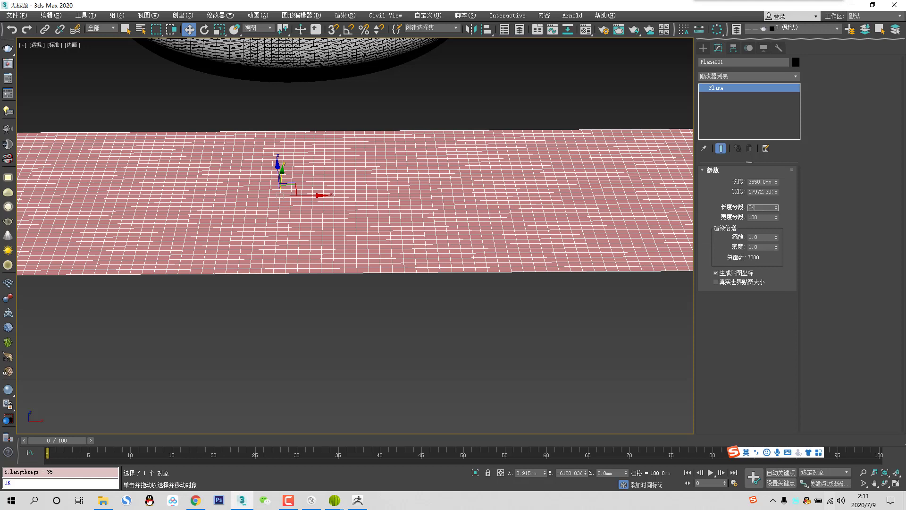
key(Return)
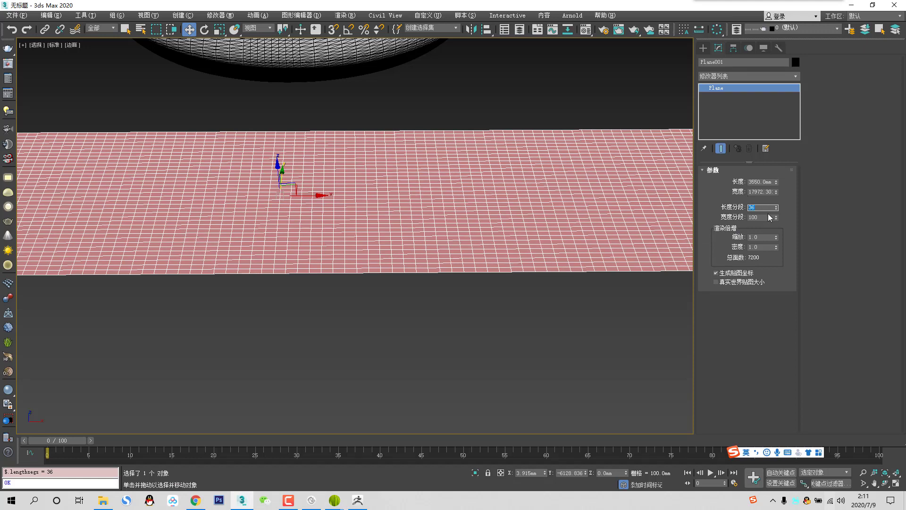
Open the stadium's top-view site plan from the chat window and examine how the roof is divided into petals.
key(alt+Tab)
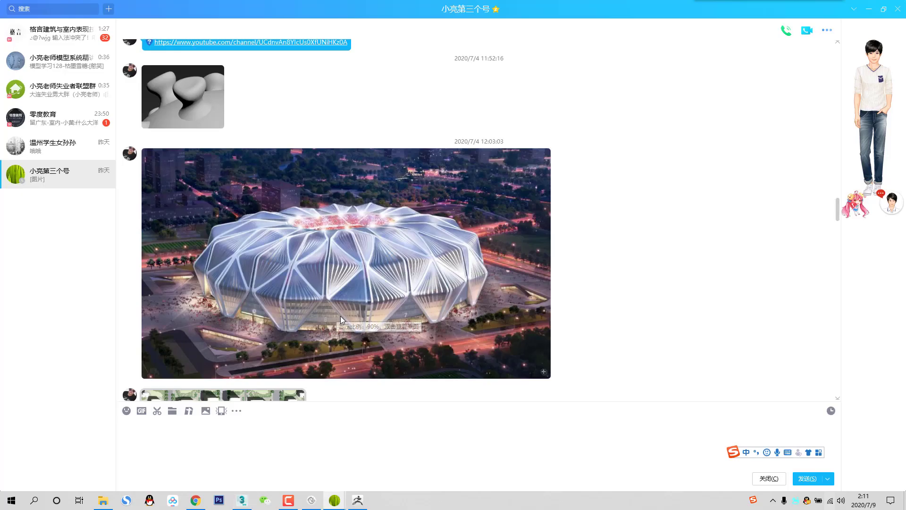
scroll(289, 251, down, 7)
scroll(283, 236, up, 2)
double_click(255, 175)
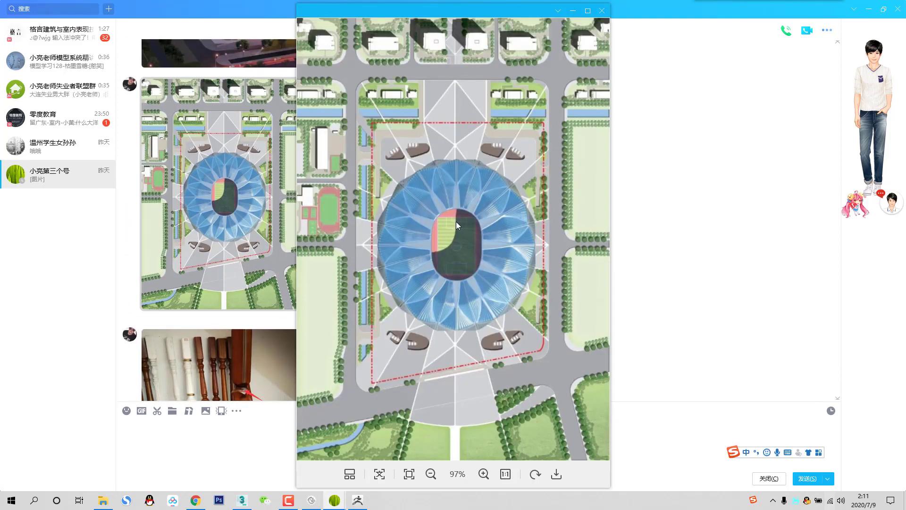
scroll(448, 291, up, 5)
scroll(446, 293, down, 2)
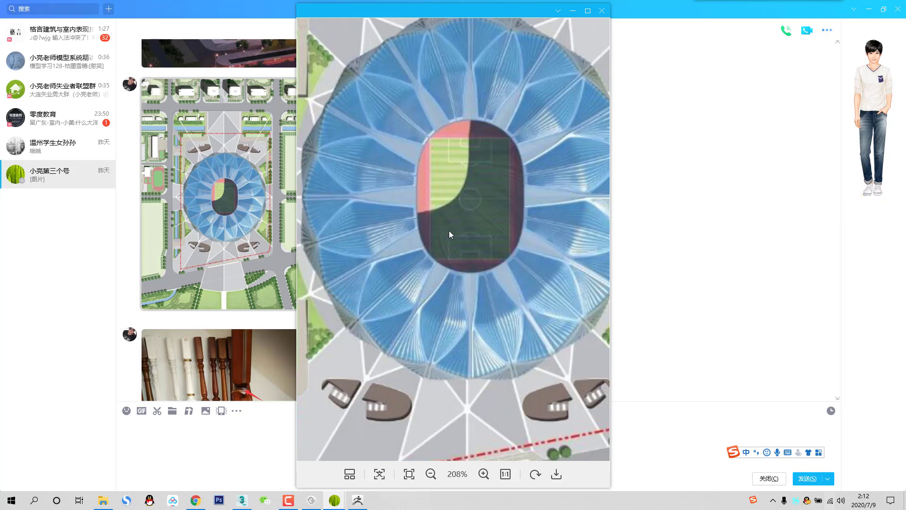
key(alt+Tab)
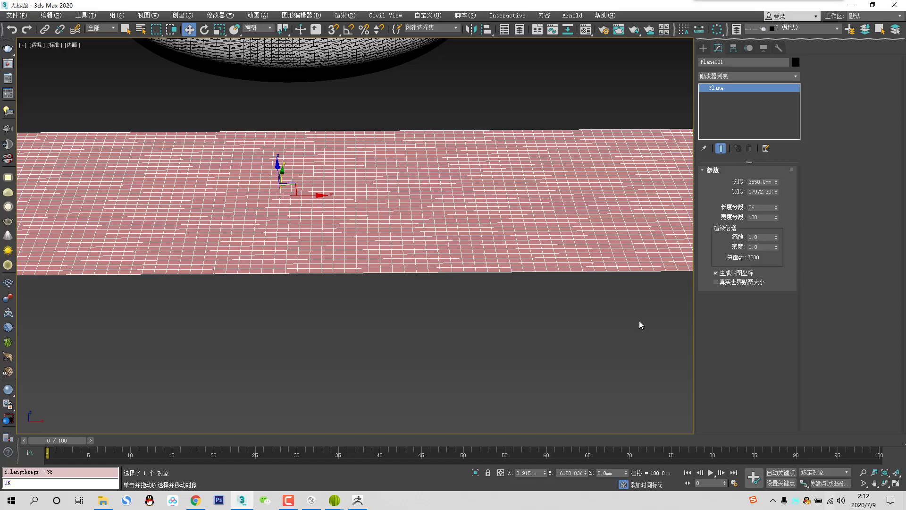
Set the plane's width segments to 120.
click(765, 217)
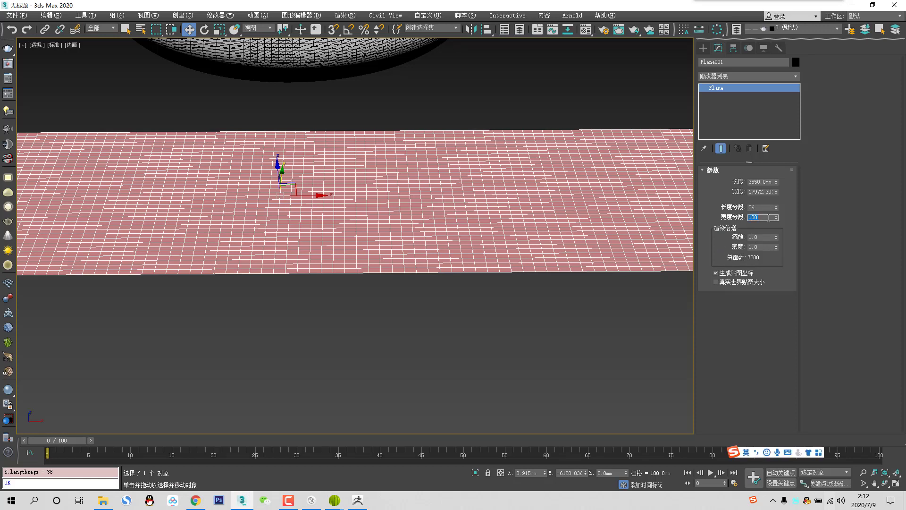
text(120)
key(Return)
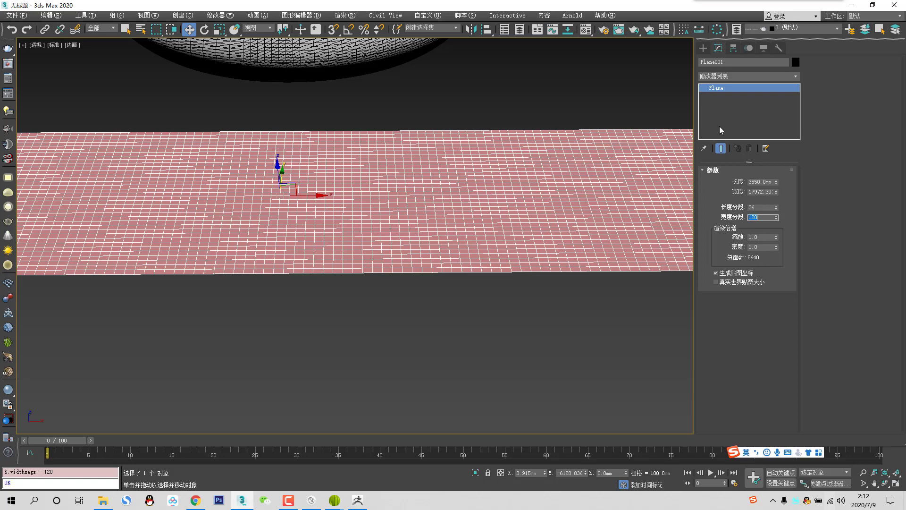
Show the plane in a shaded top view with edged faces and set its length segments to 32.
scroll(396, 196, down, 3)
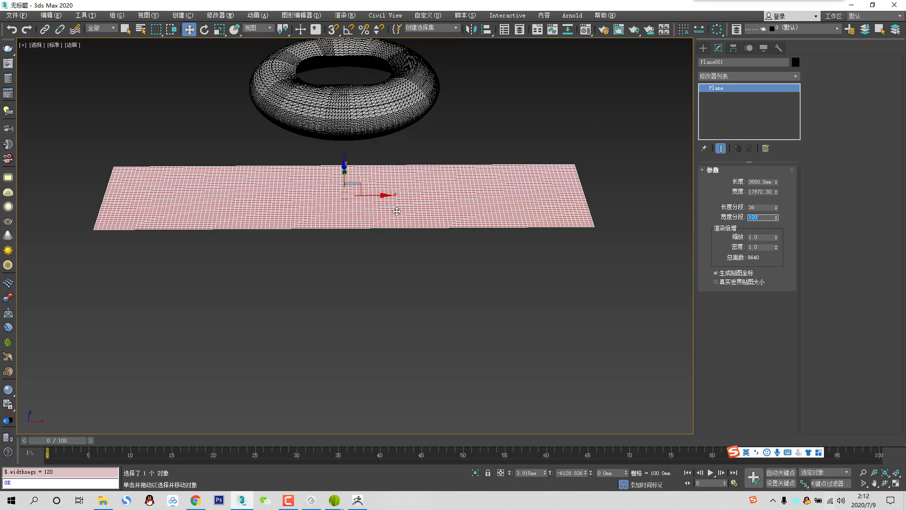
middle_drag(383, 194, 414, 202)
key(t)
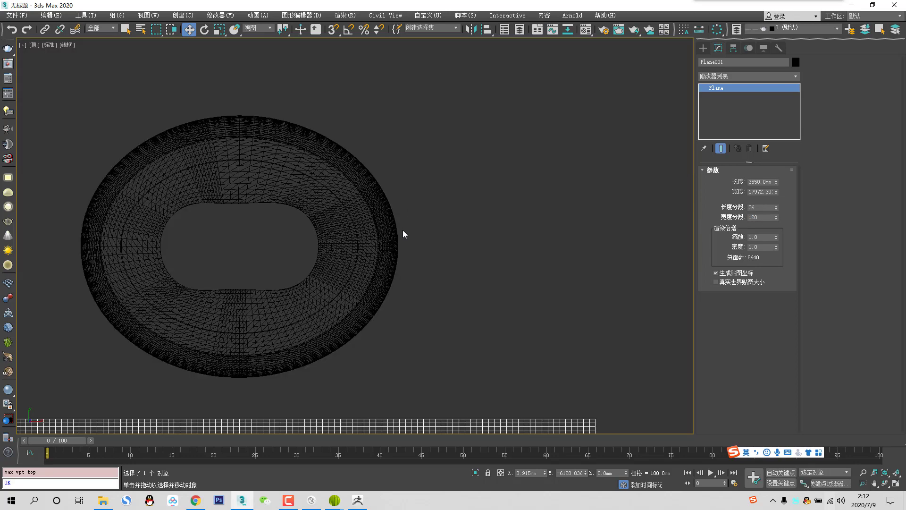
key(z)
middle_drag(360, 239, 400, 219)
scroll(393, 237, up, 2)
key(F3)
key(F4)
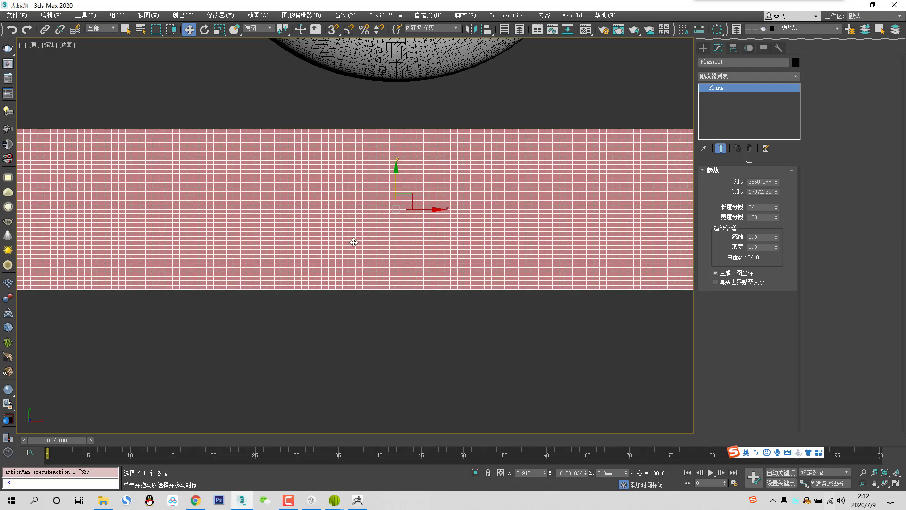
middle_drag(354, 242, 471, 216)
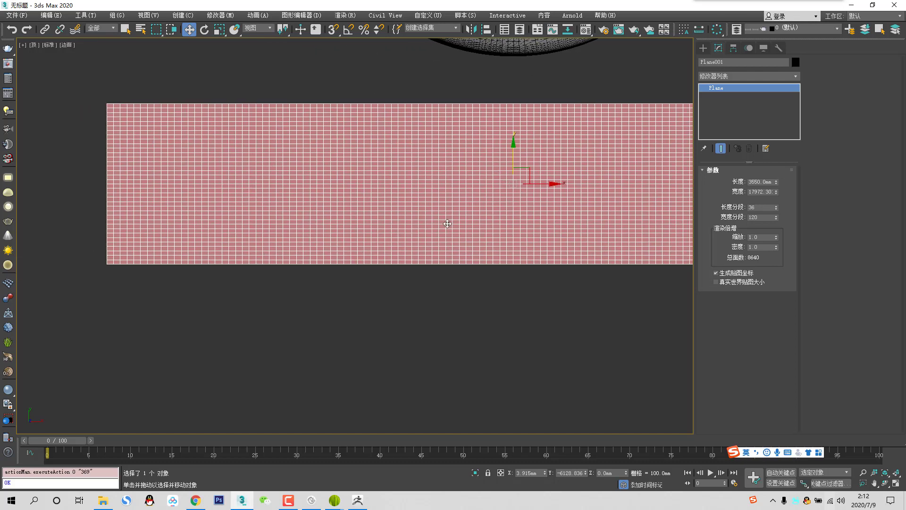
click(760, 209)
key(Return)
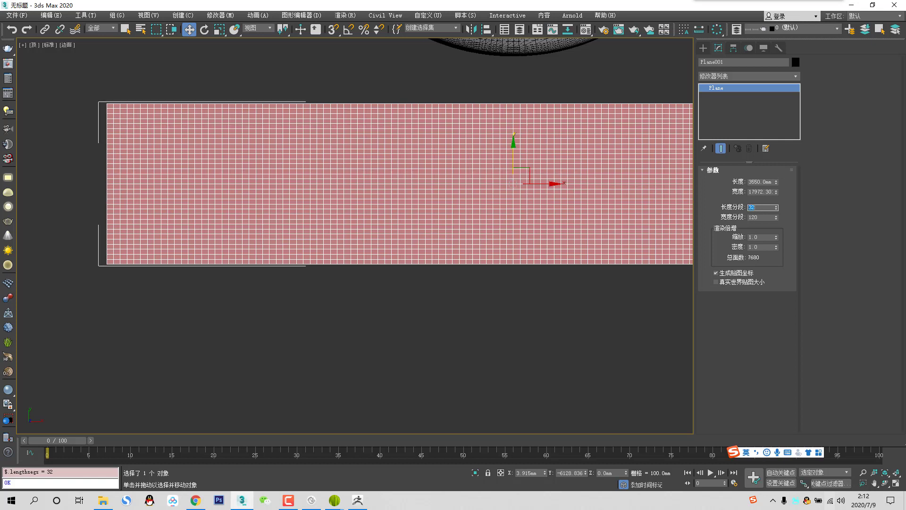
Hide the selection brackets and convert the plane to an Editable Poly.
middle_drag(496, 165, 487, 173)
key(j)
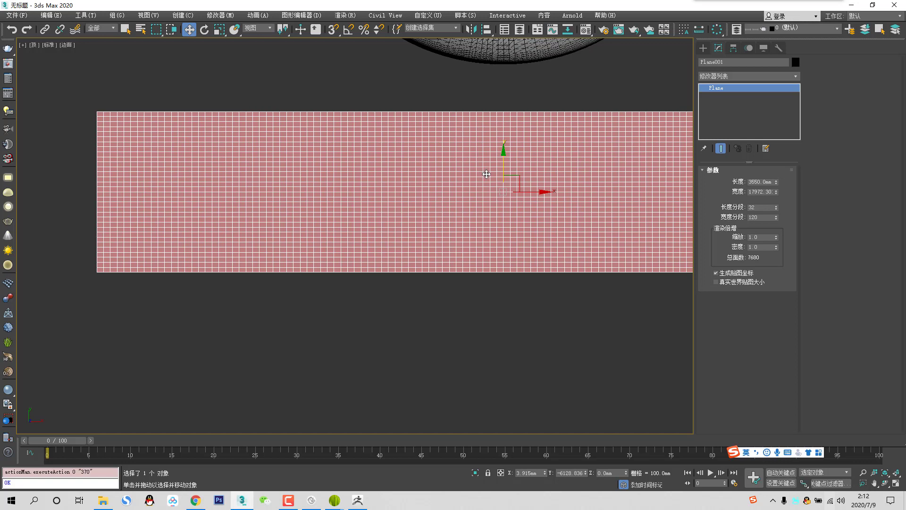
right_click(280, 210)
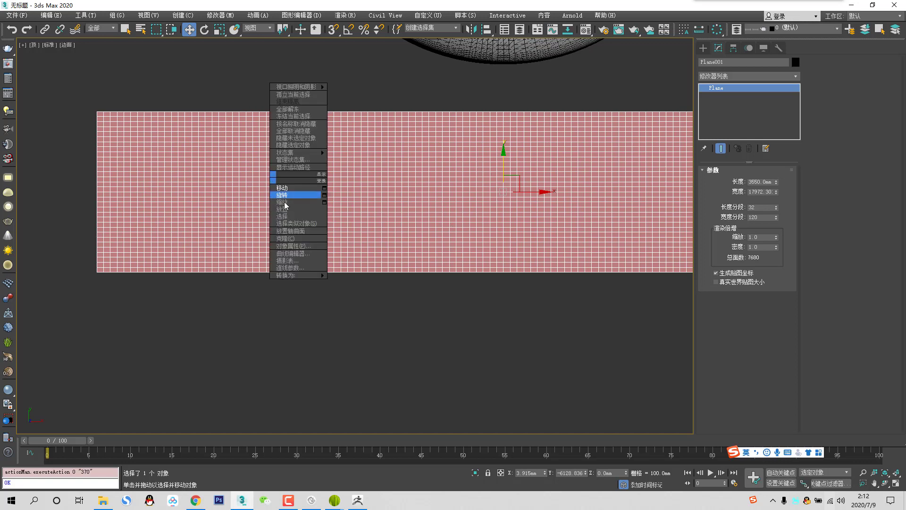
mouse_move(312, 276)
click(361, 285)
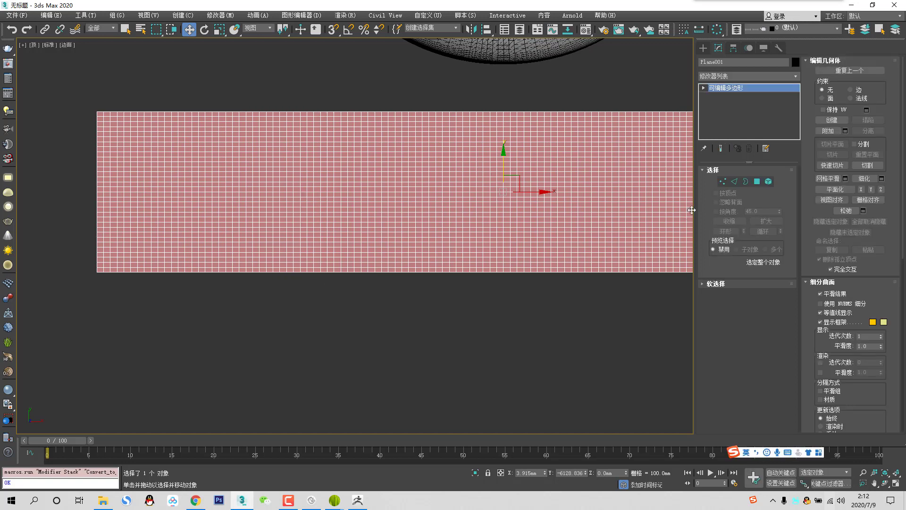
Select only the first five edges along the plane's upper border from its left corner, checking the division against the site plan.
key(2)
scroll(75, 115, up, 10)
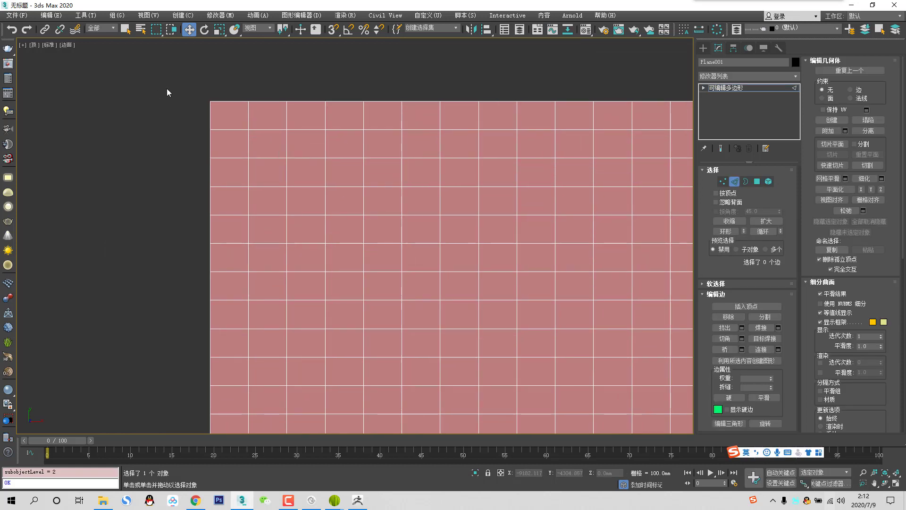
drag(160, 88, 678, 122)
scroll(426, 156, down, 3)
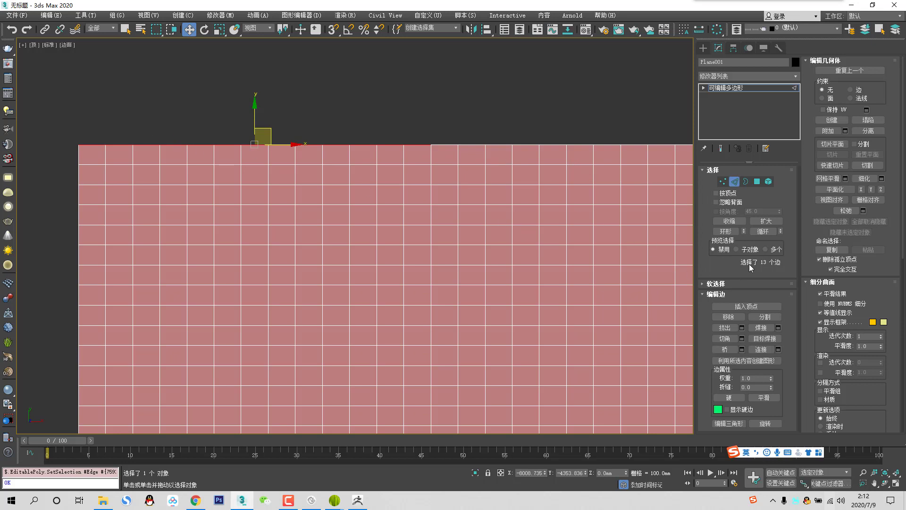
drag(479, 89, 382, 150)
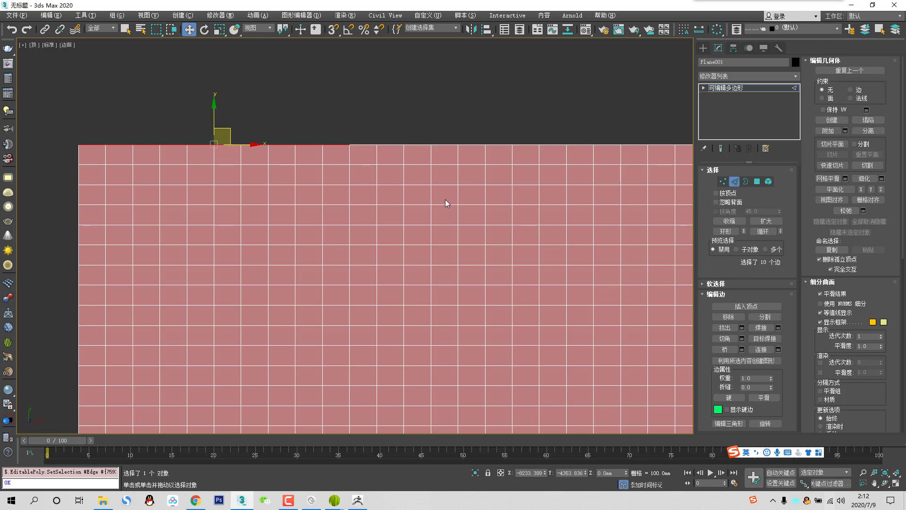
key(alt+Tab)
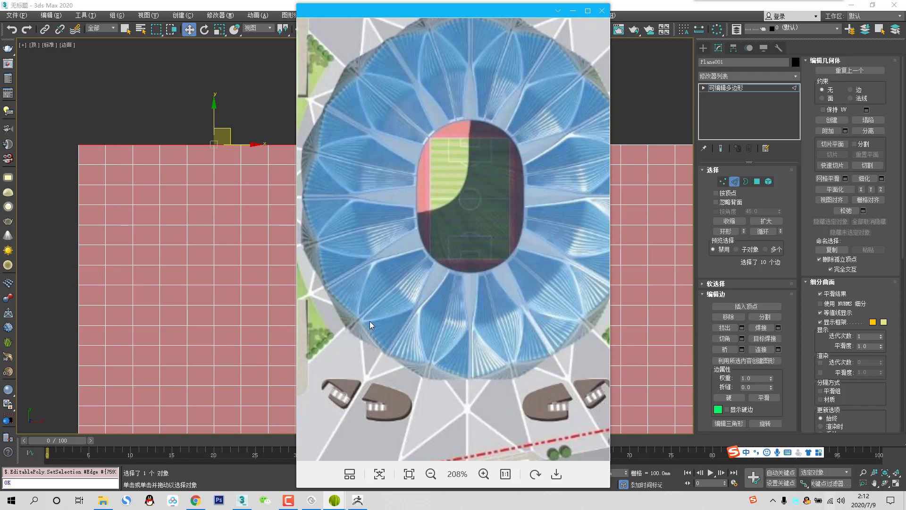
key(alt+Tab)
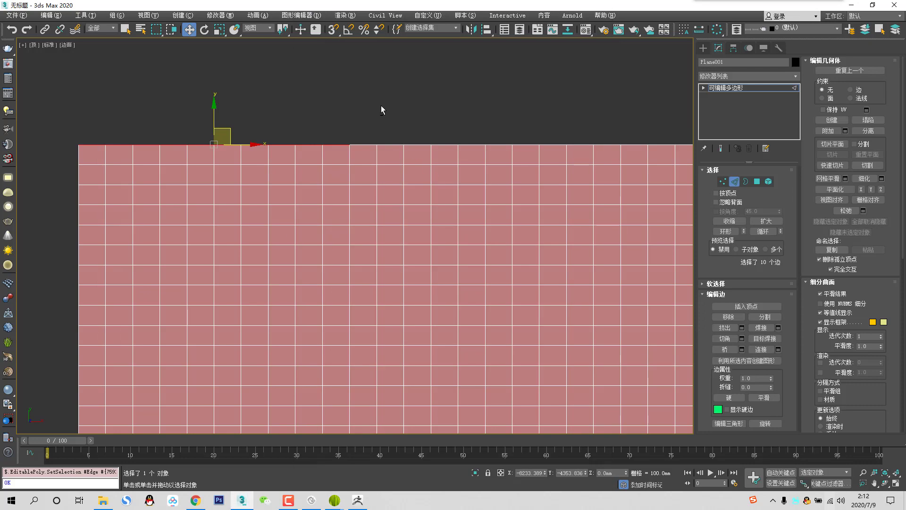
alt+drag(388, 106, 229, 156)
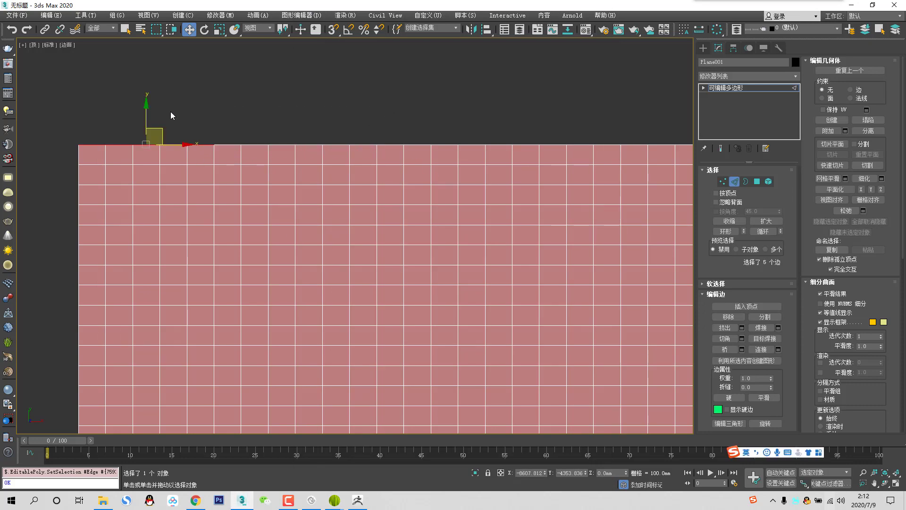
scroll(230, 128, down, 4)
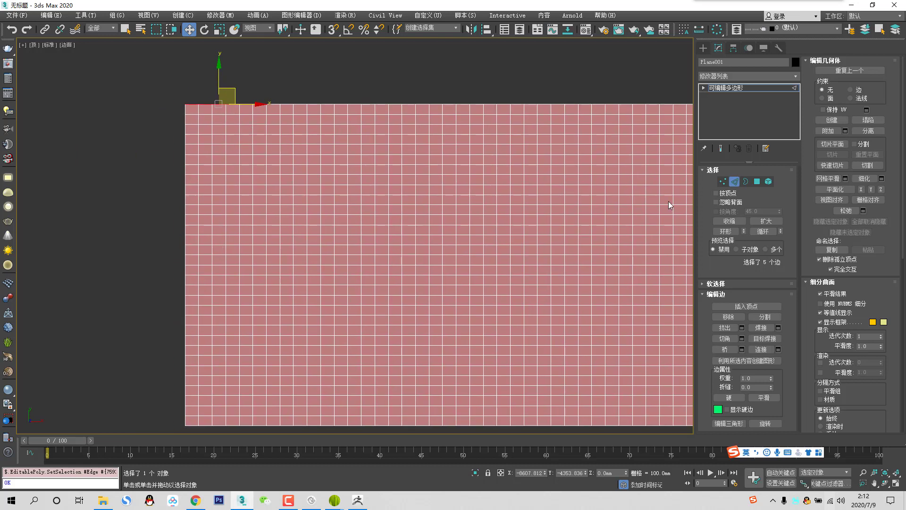
Extend the five edges with Ring, convert them to polygons, and delete all other polygons to keep a five-column strip.
click(725, 232)
key(4)
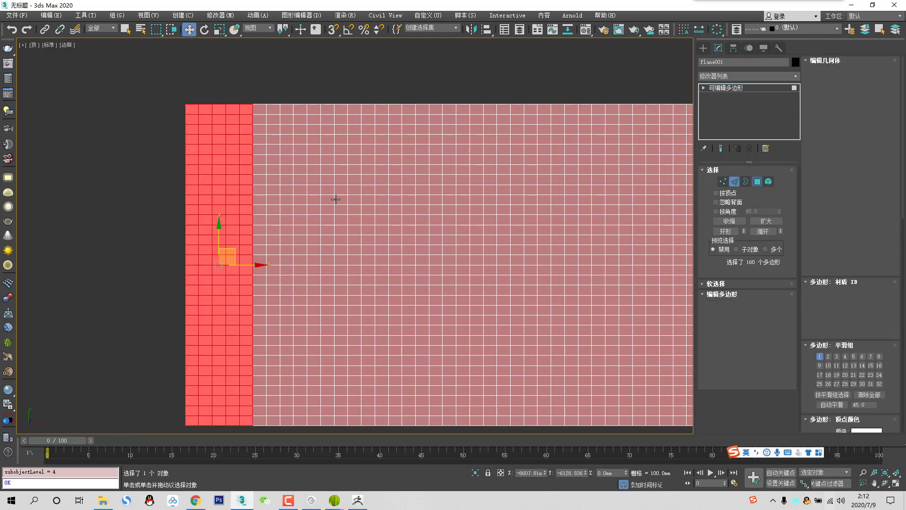
key(ctrl+i)
key(Delete)
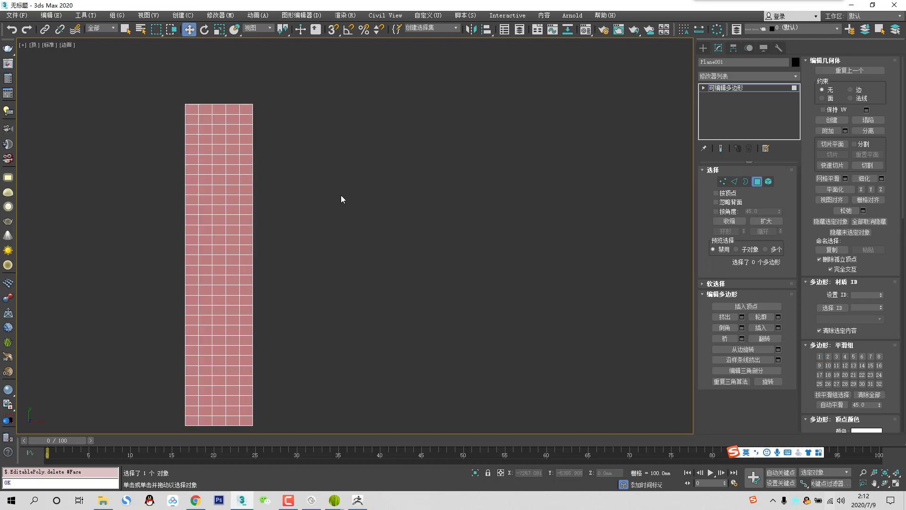
click(757, 182)
click(279, 158)
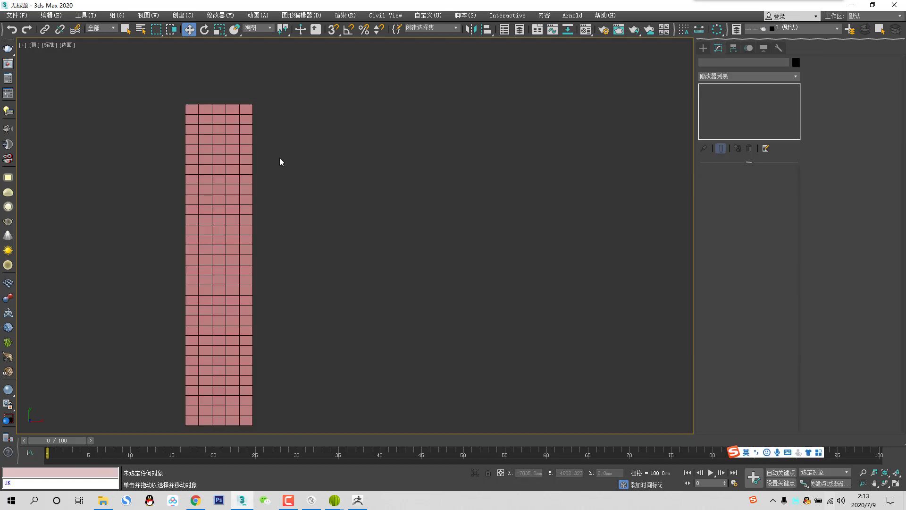
Draw a new plane of about 3550 × 749 mm over the strip, snapping from its upper-left to its lower-right corner.
scroll(249, 240, up, 2)
middle_drag(250, 240, 303, 204)
scroll(303, 204, down, 4)
scroll(263, 164, up, 1)
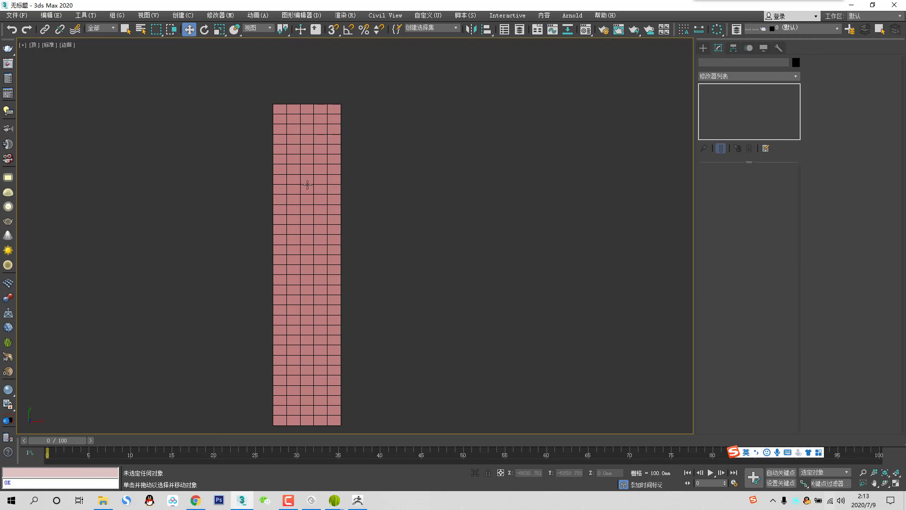
scroll(346, 164, down, 2)
right_click(395, 151)
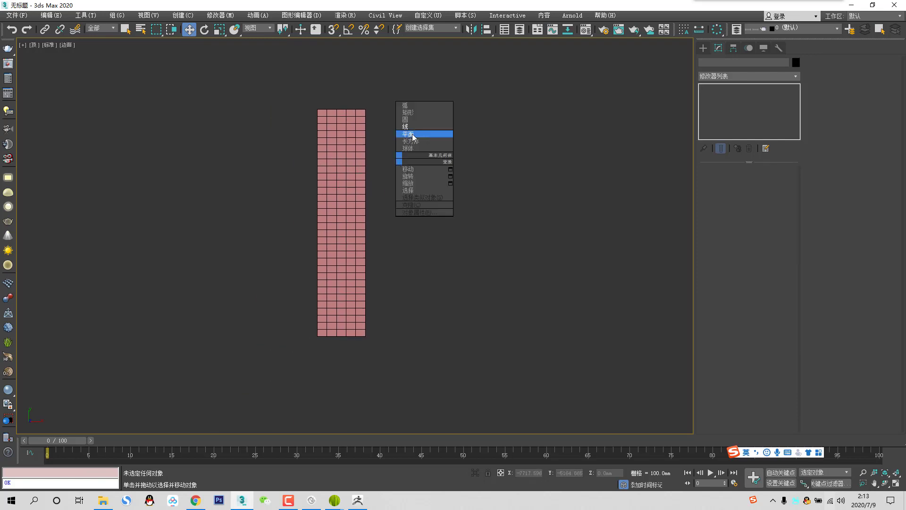
click(422, 136)
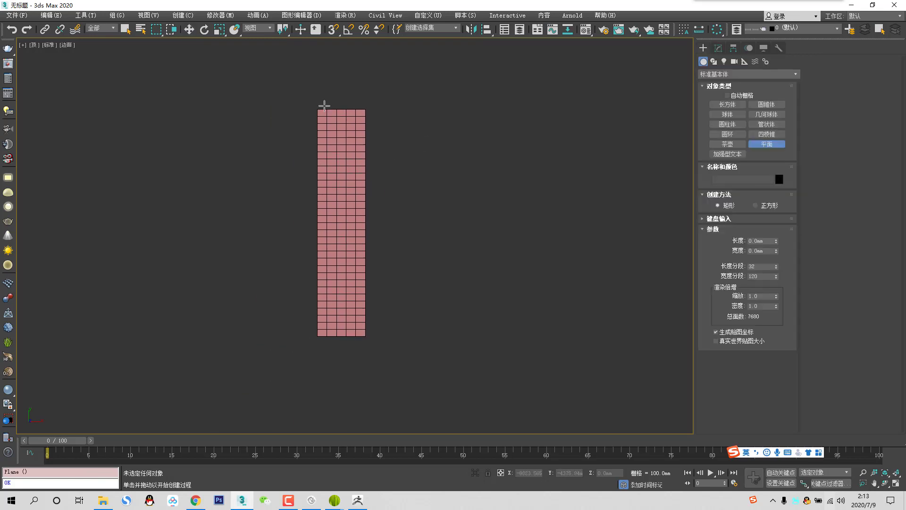
key(s)
drag(318, 109, 370, 338)
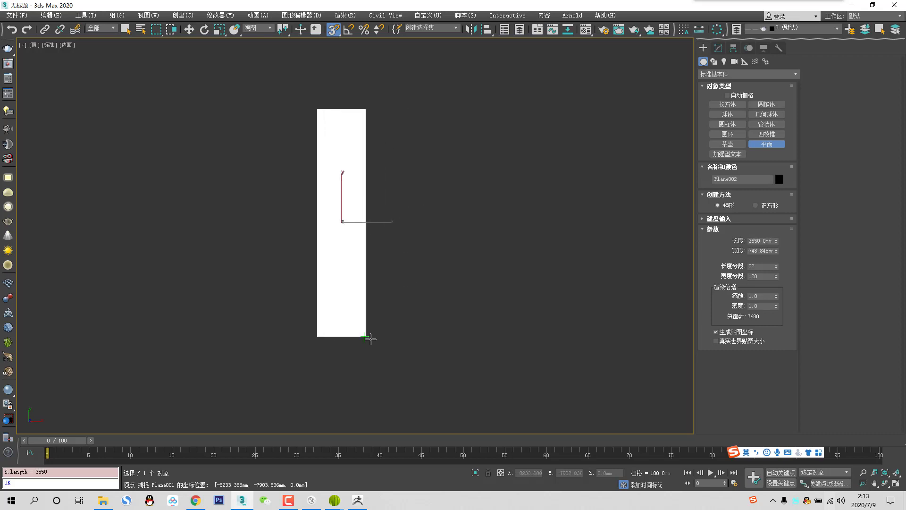
Set the new plane to 4 length segments and 1 width segment.
right_click(776, 267)
right_click(776, 277)
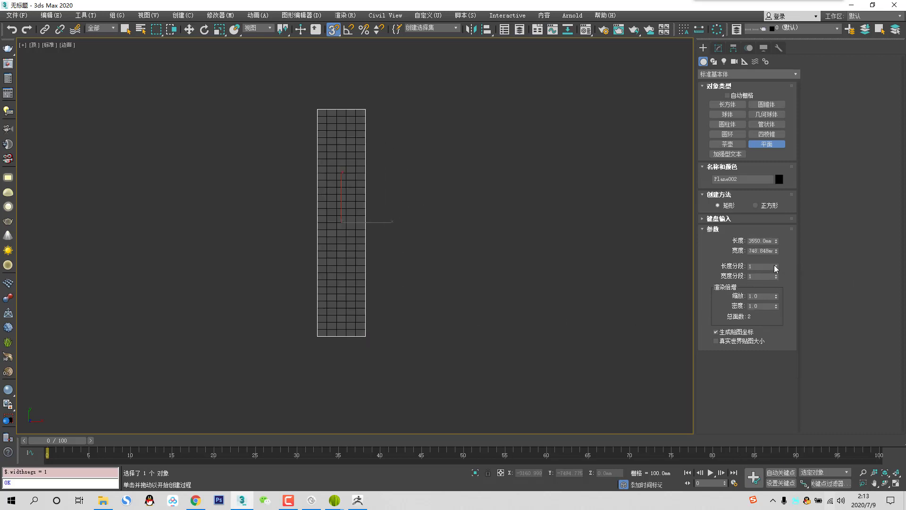
click(776, 265)
click(776, 264)
click(775, 265)
right_click(704, 260)
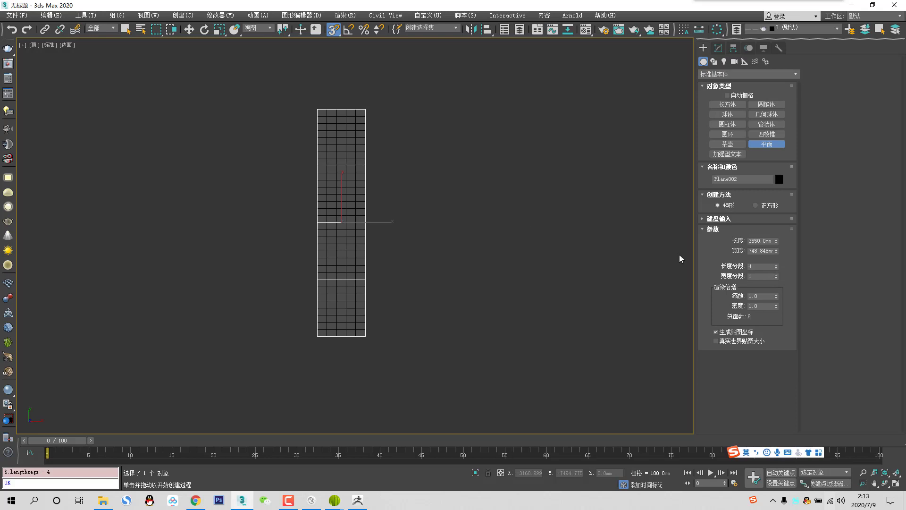
Turn off snapping, move the new plane along positive X clear of the strip, and check the site plan picture again.
right_click(384, 206)
right_click(383, 215)
key(s)
key(s)
key(s)
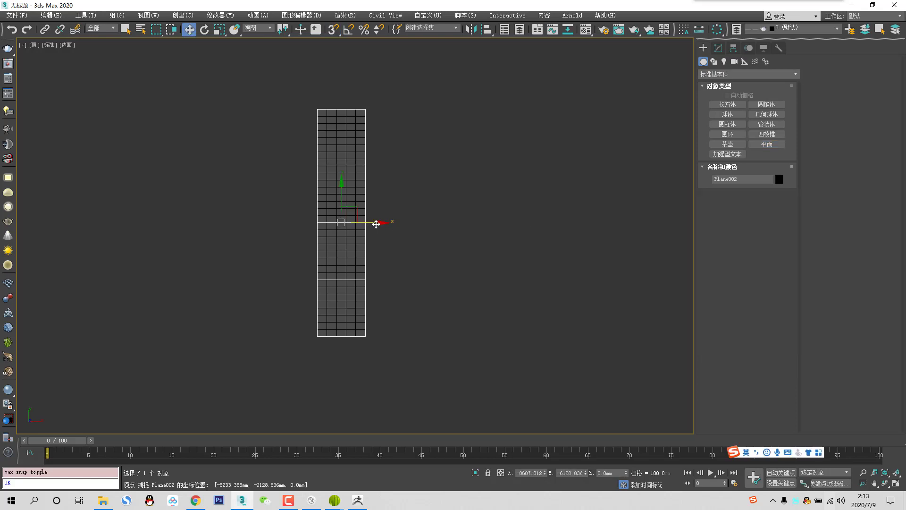
drag(375, 224, 467, 227)
click(491, 253)
scroll(448, 204, up, 2)
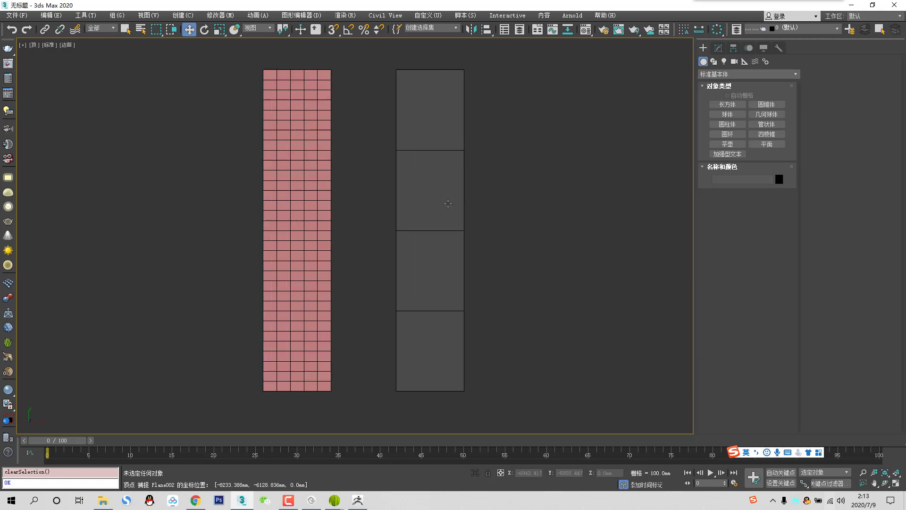
scroll(448, 203, up, 2)
key(alt+Tab)
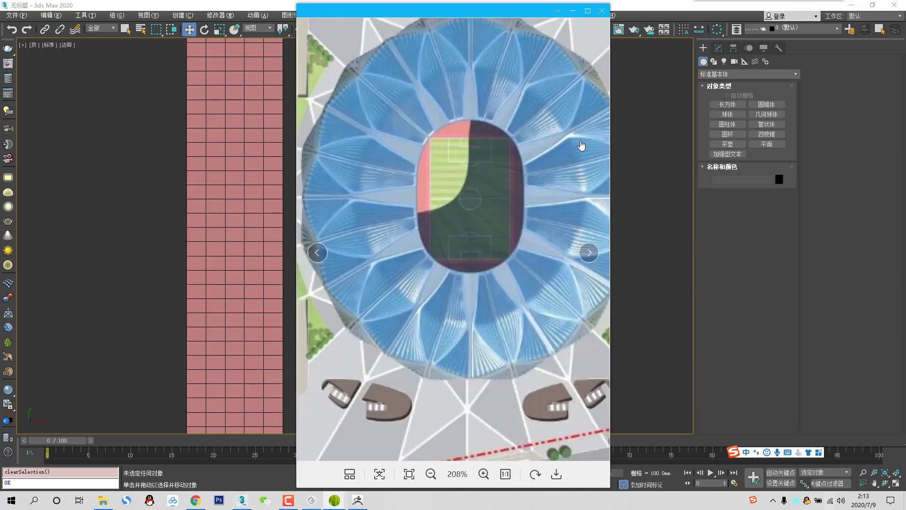
Open the stadium's night aerial rendering from the chat as reference and switch back to 3ds Max.
key(Escape)
key(alt+Tab)
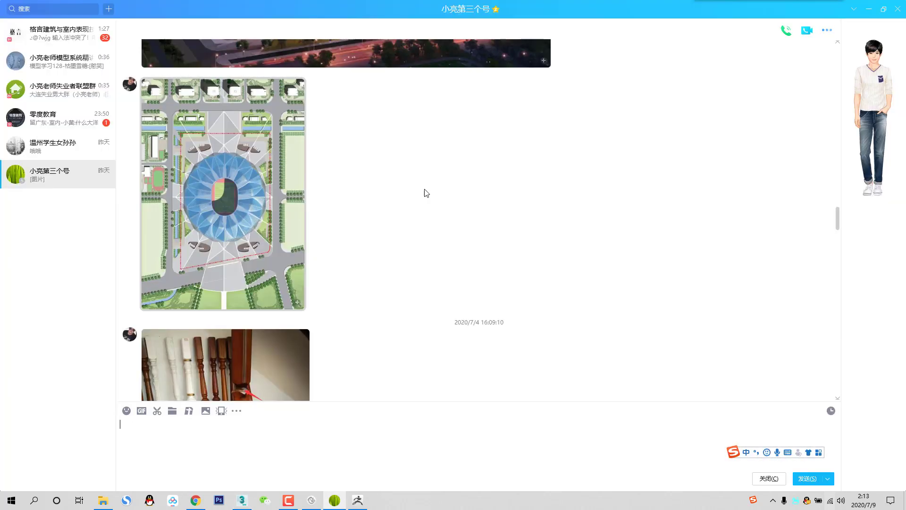
scroll(426, 193, up, 5)
double_click(421, 332)
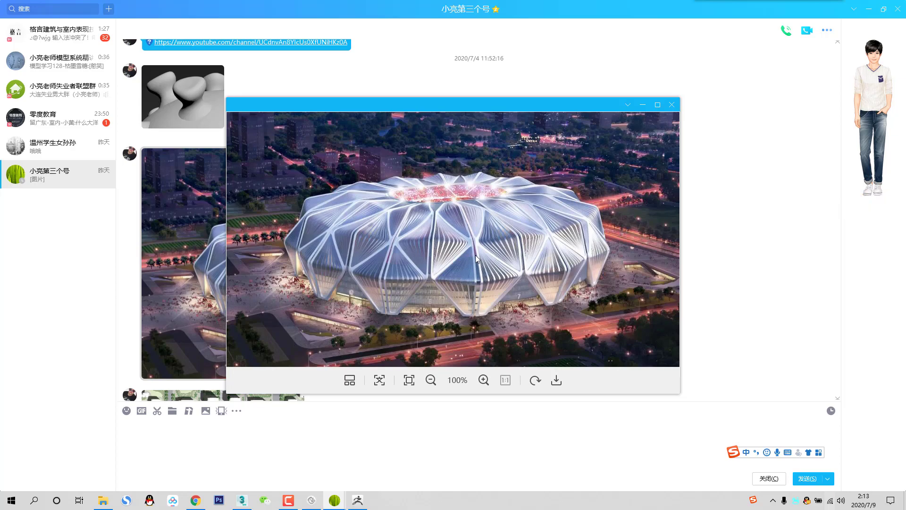
key(Escape)
click(393, 216)
key(alt+Tab)
key(Tab)
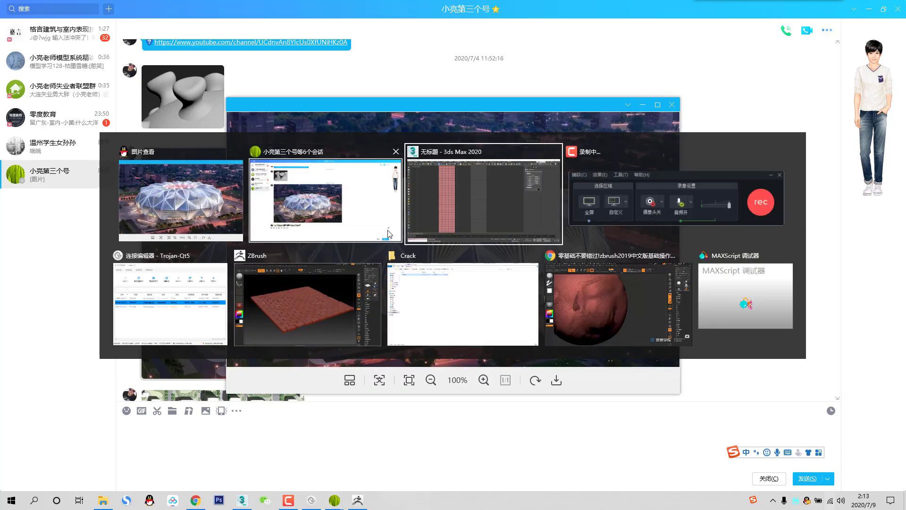
Convert the four-segment plane to Editable Poly and assign it the grey 01 - Default material.
scroll(432, 181, down, 4)
click(432, 182)
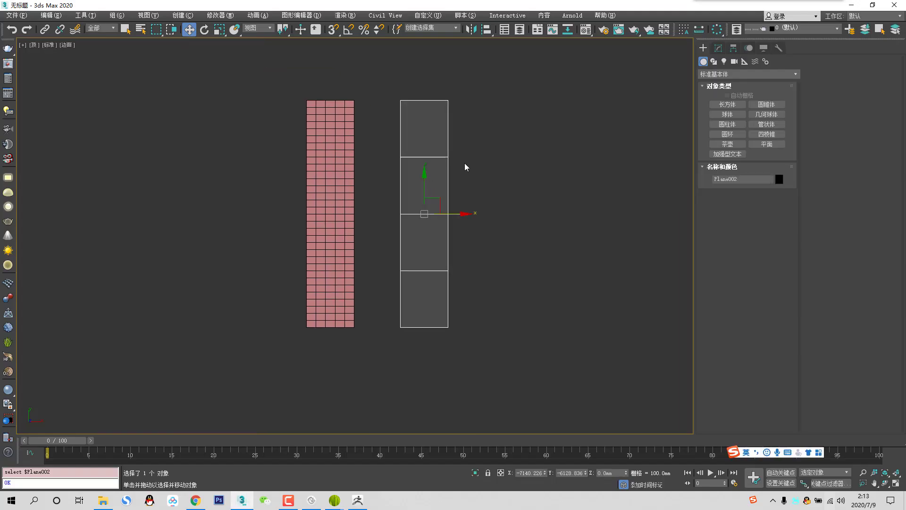
right_click(464, 167)
click(544, 260)
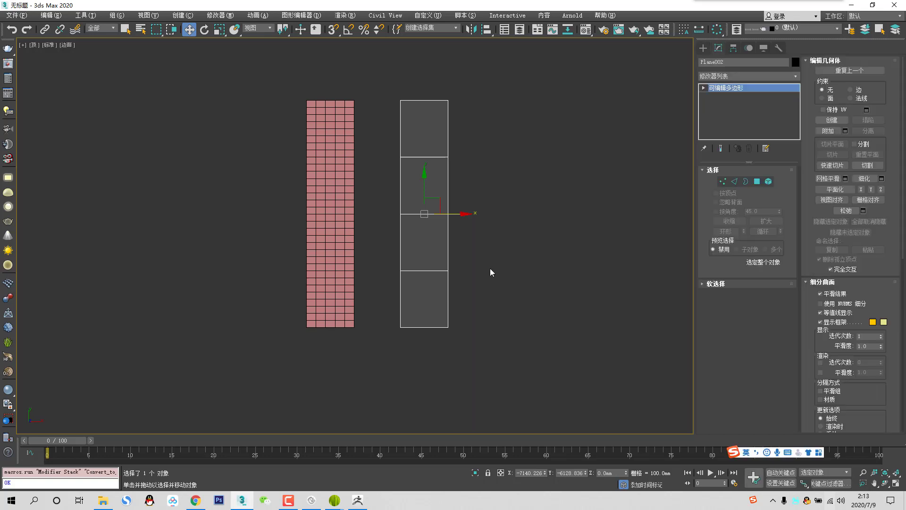
key(m)
click(641, 101)
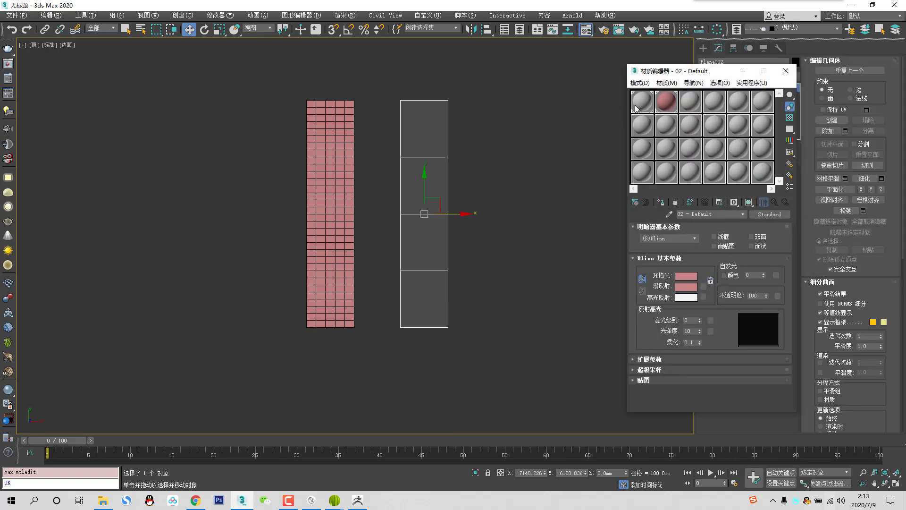
click(660, 203)
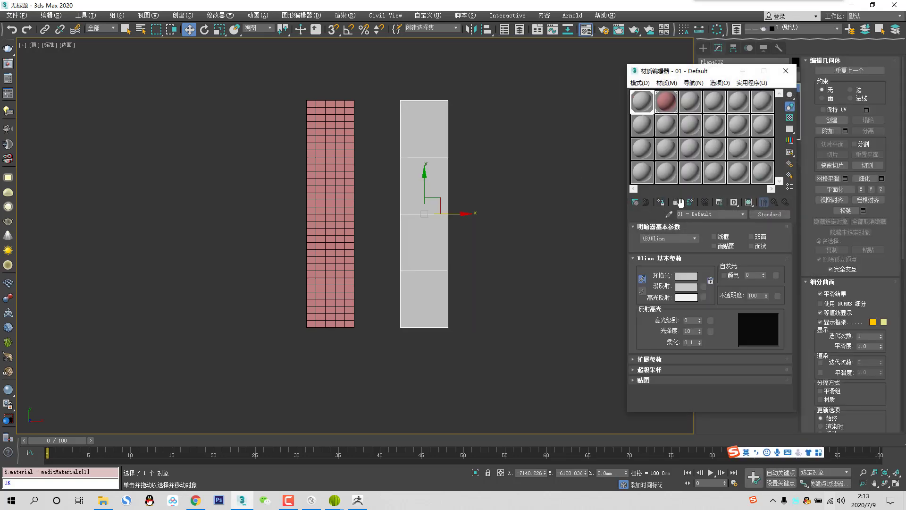
click(784, 71)
Target-weld the plane's lower-left and upper-left corner vertices onto the corresponding right corner vertices to form pointed ends.
click(722, 181)
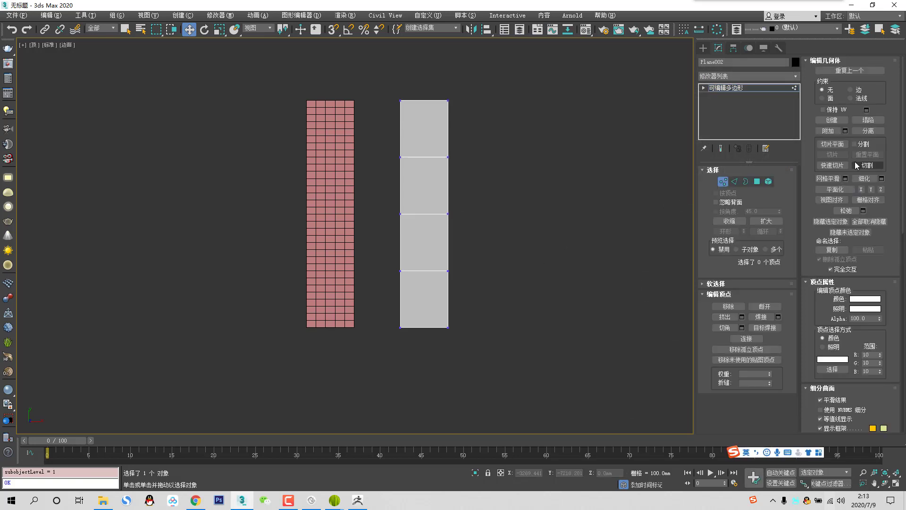
click(765, 327)
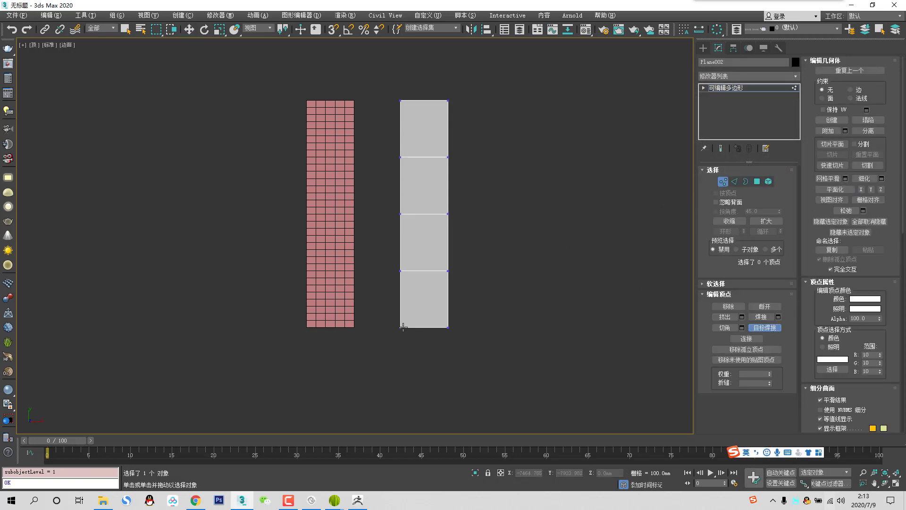
click(447, 327)
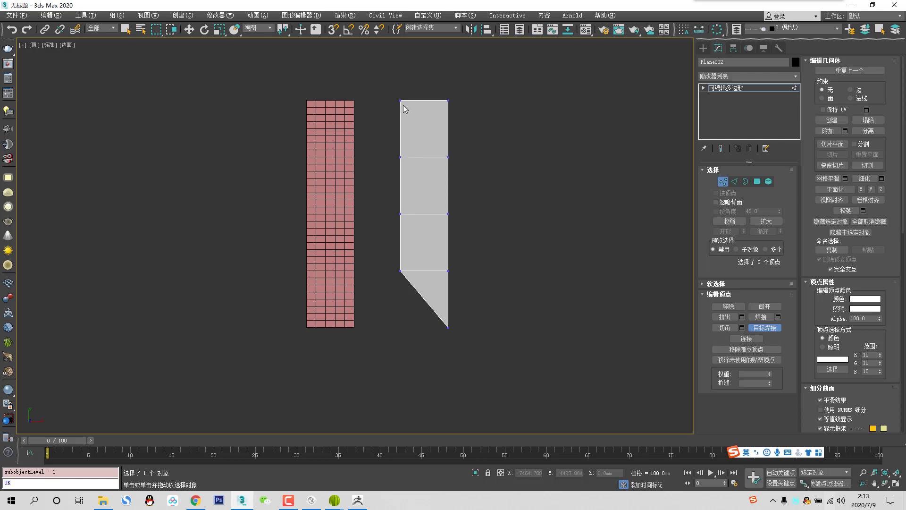
click(447, 99)
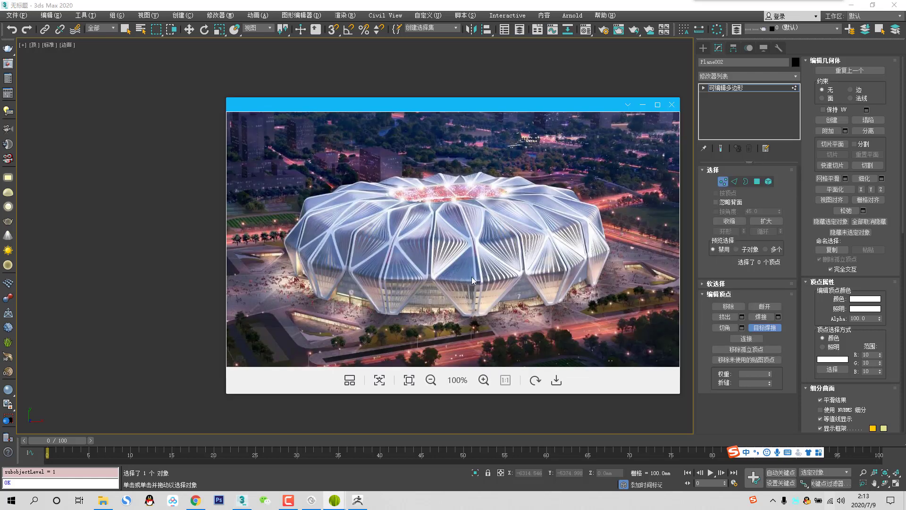
key(Escape)
key(w)
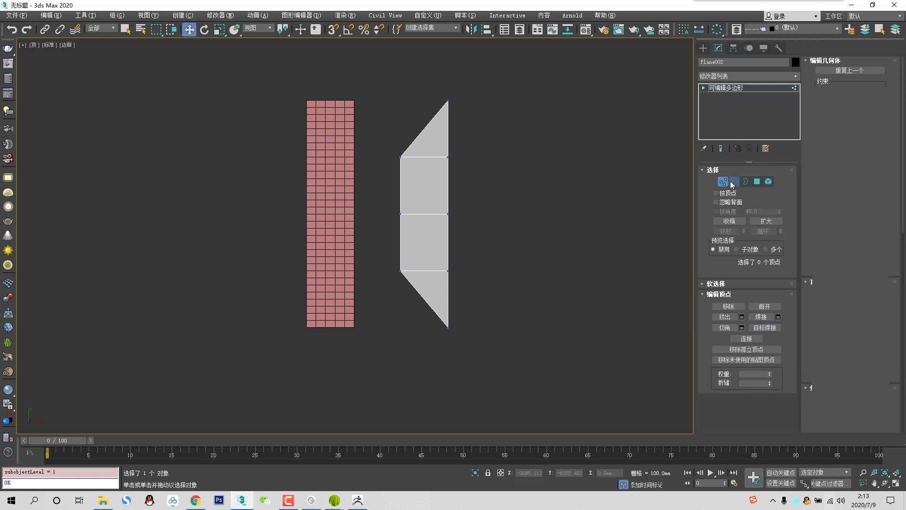
Connect the upper-left and lower-left vertices to the middle right vertex with diagonal edges, checking against the rendering.
click(400, 157)
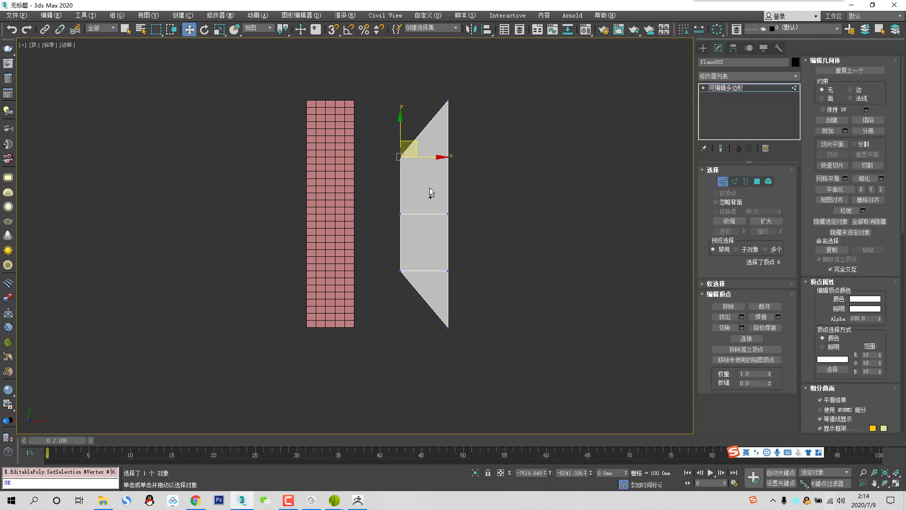
ctrl+click(447, 214)
ctrl+click(400, 271)
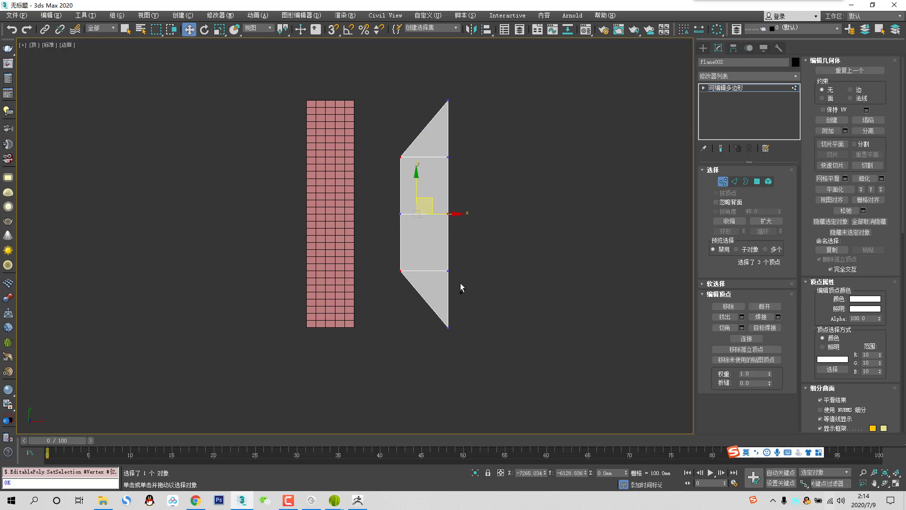
click(746, 339)
key(alt+Tab)
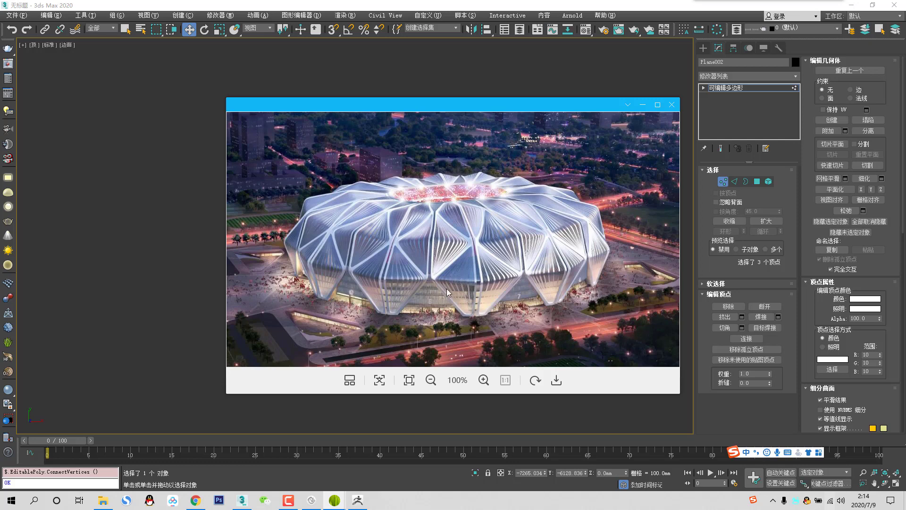
key(alt+Tab)
scroll(409, 183, up, 3)
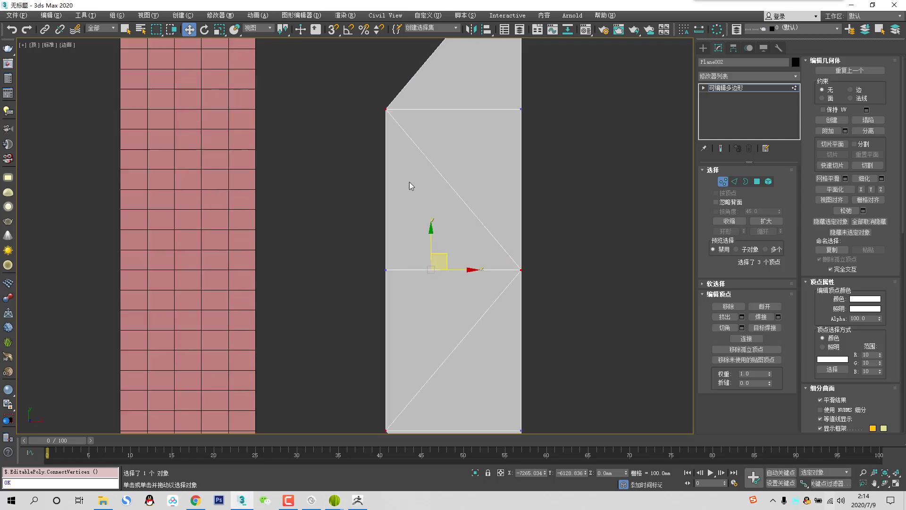
middle_drag(447, 196, 419, 177)
scroll(419, 177, down, 2)
Chamfer all edges of the panel by 10 mm with one segment.
click(735, 182)
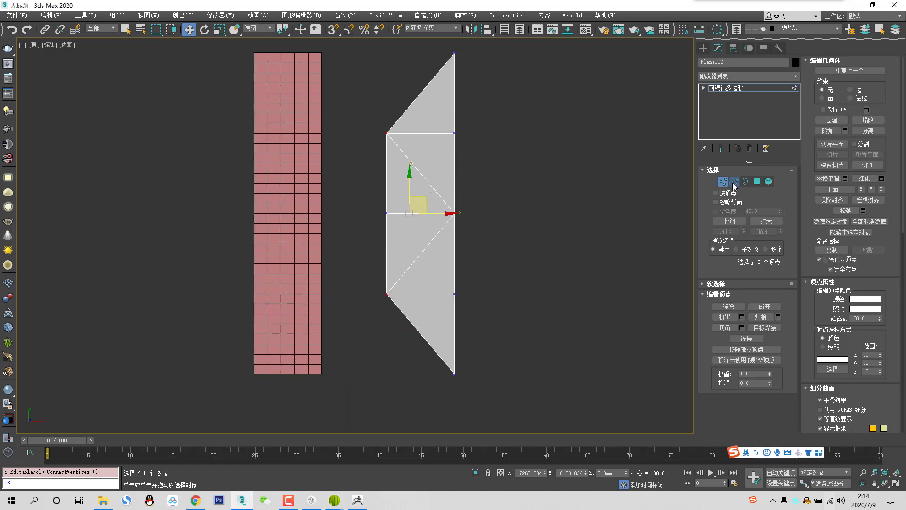
key(ctrl+a)
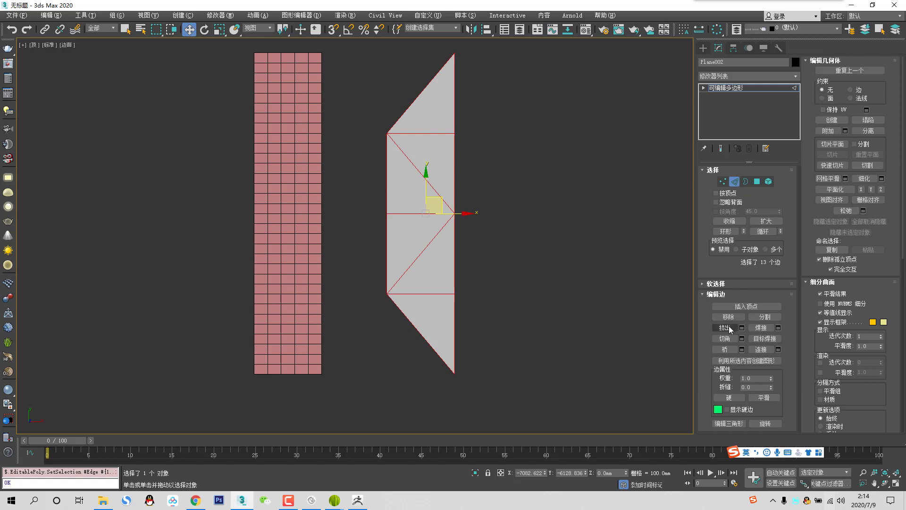
click(744, 340)
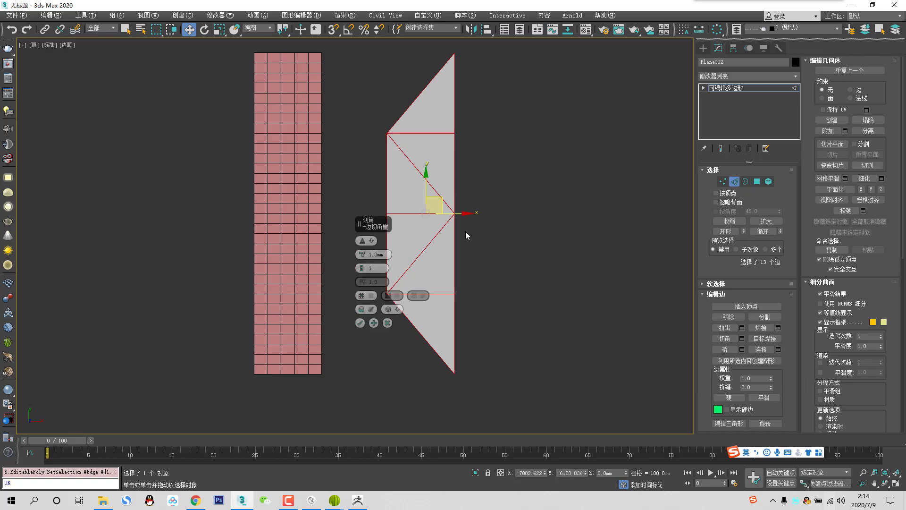
scroll(465, 232, up, 5)
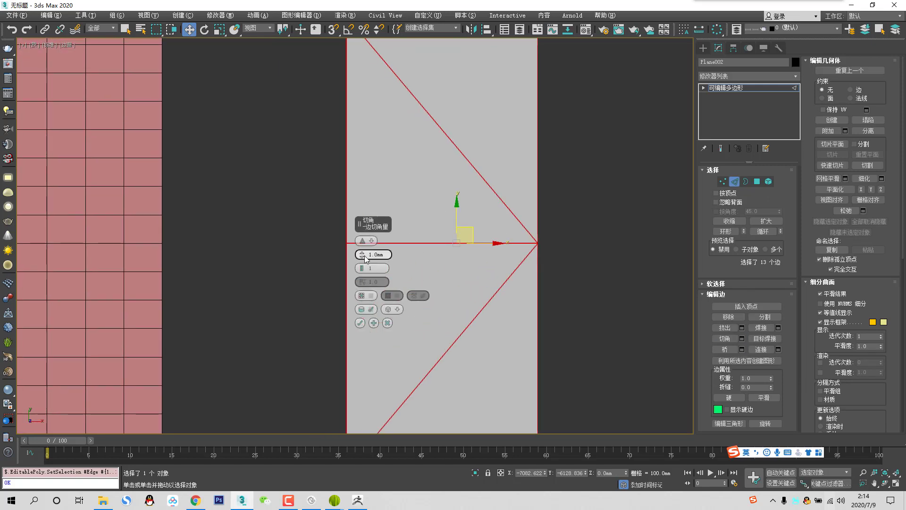
drag(365, 255, 367, 248)
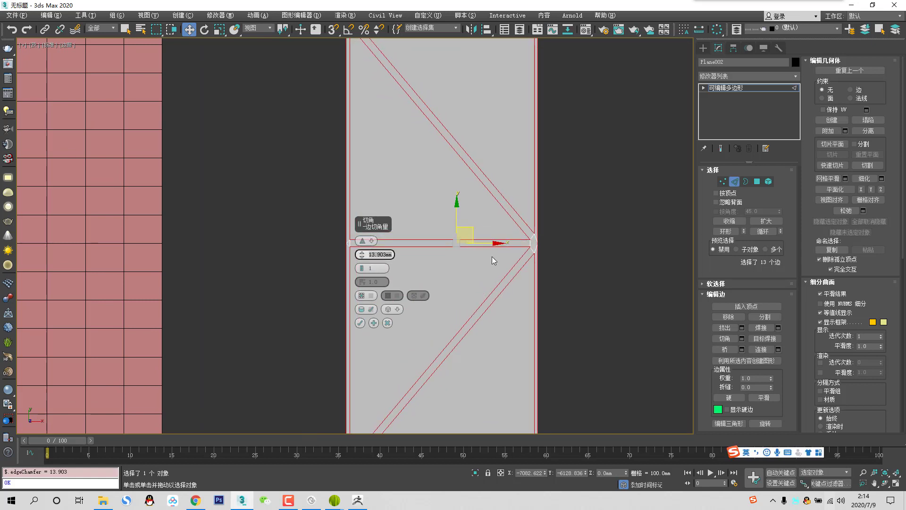
text(10)
key(Return)
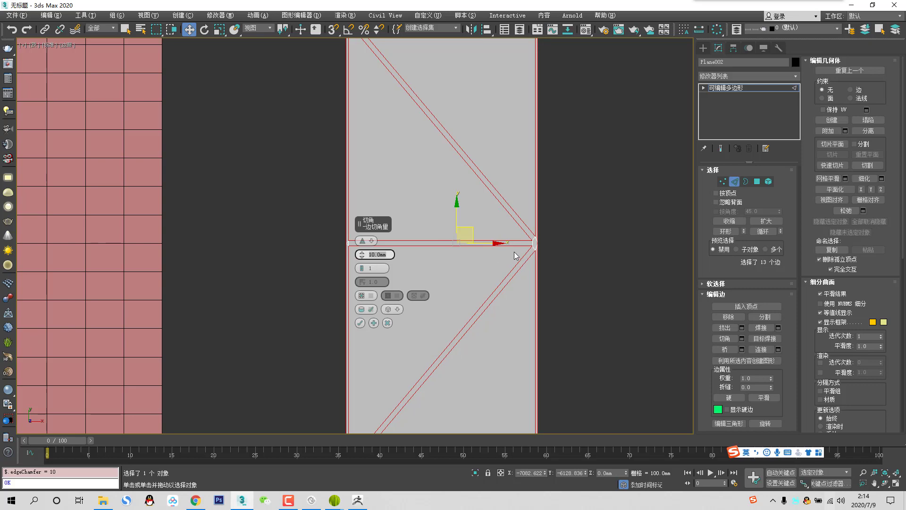
scroll(512, 198, down, 2)
key(alt+Tab)
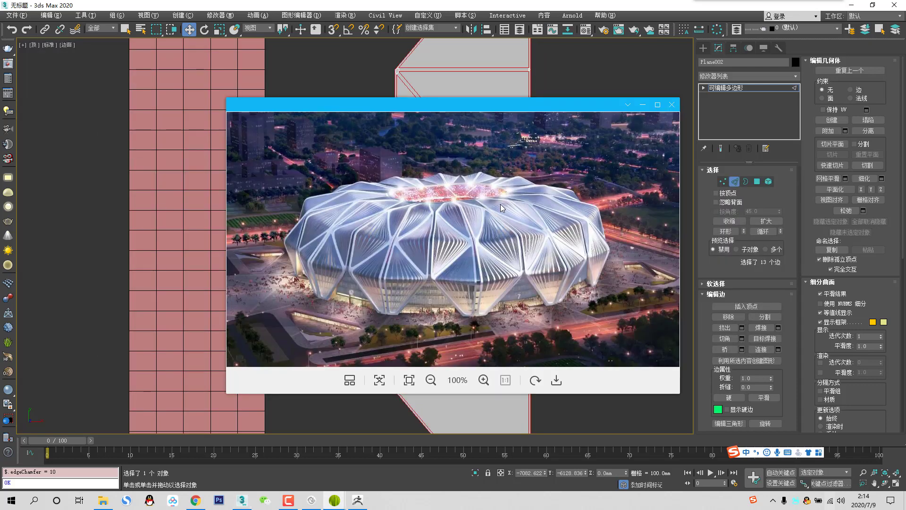
key(alt+Tab)
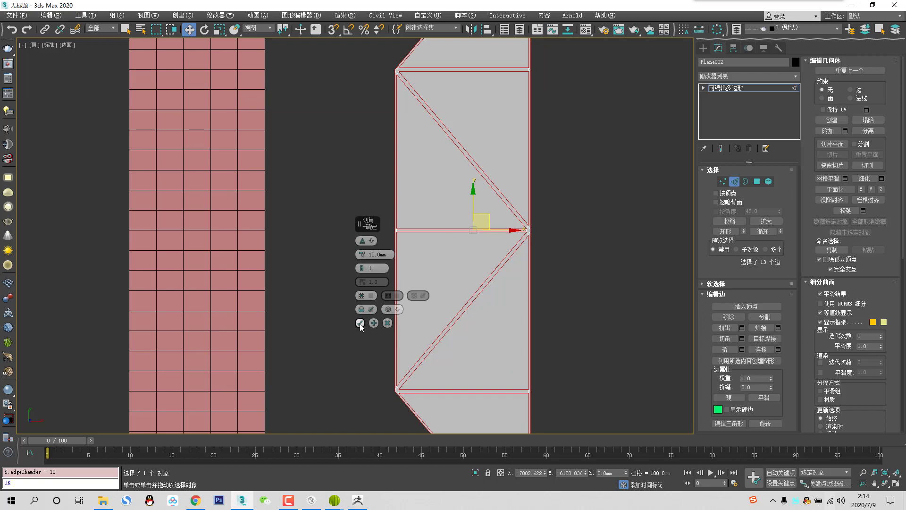
click(364, 325)
Examine the chamfered panel's lower corners and pointed tip and compare them with the stadium rendering.
middle_drag(463, 297, 460, 200)
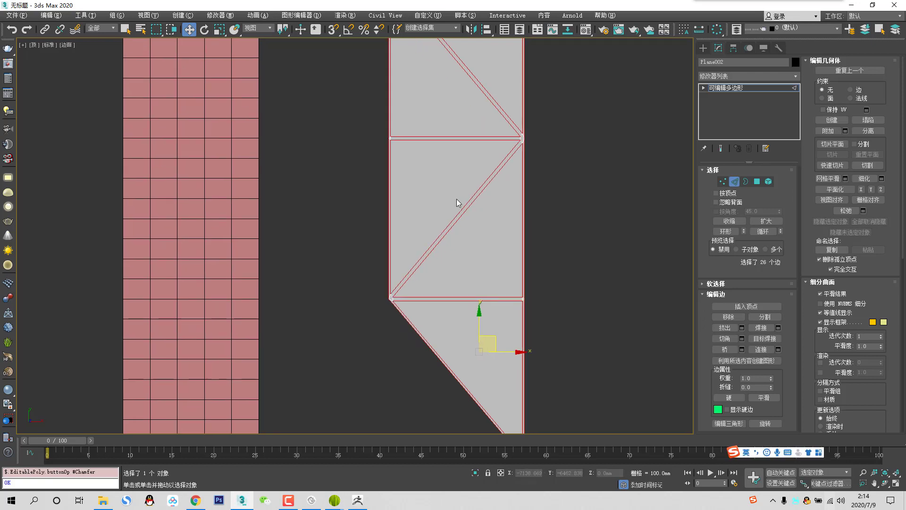
scroll(424, 294, up, 4)
scroll(415, 279, down, 4)
middle_drag(447, 281, 392, 208)
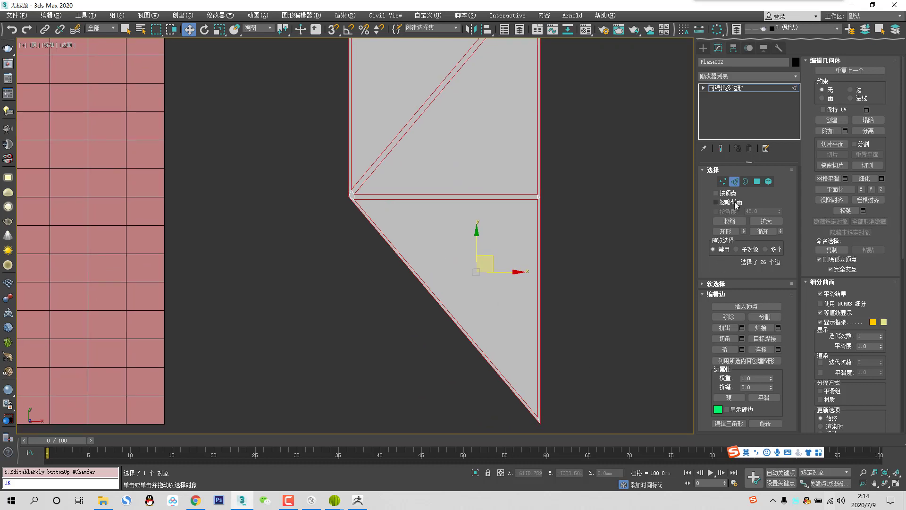
key(alt+Tab)
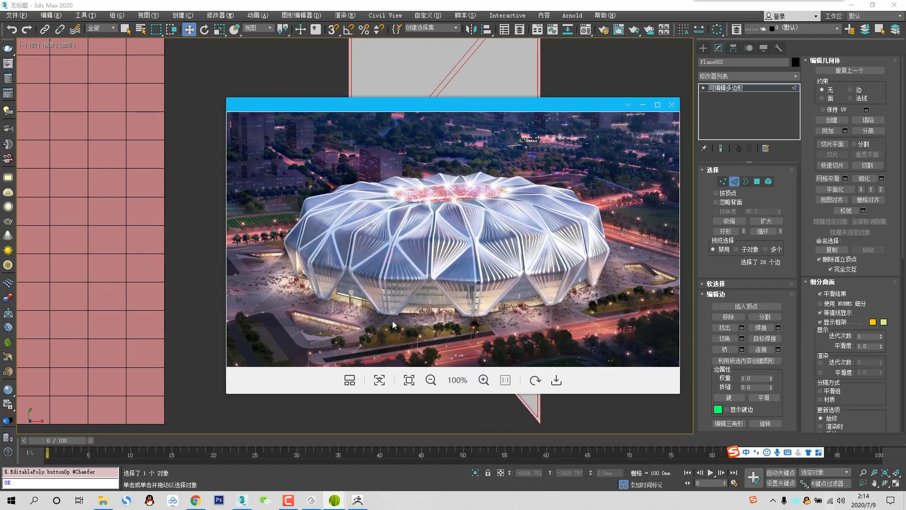
key(alt+Tab)
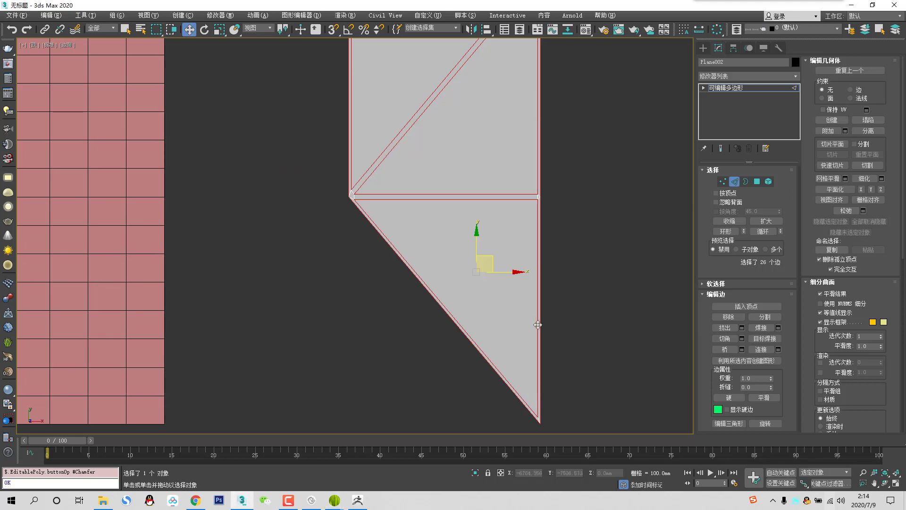
scroll(553, 273, up, 5)
middle_drag(574, 354, 579, 293)
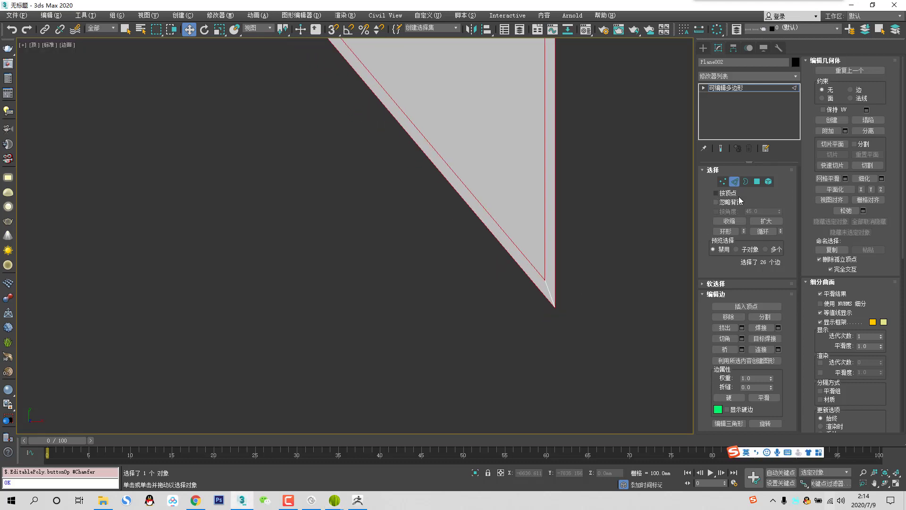
Move the whole panel along X onto the red strip, snapping its right side to the strip's right side.
key(2)
scroll(576, 191, down, 5)
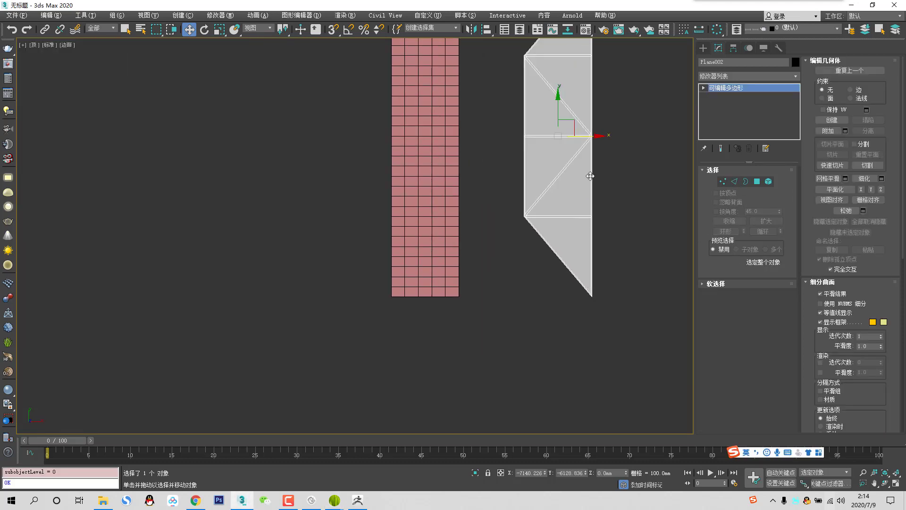
drag(590, 139, 468, 141)
scroll(473, 259, up, 6)
middle_drag(411, 310, 459, 220)
key(space)
key(s)
drag(517, 336, 467, 336)
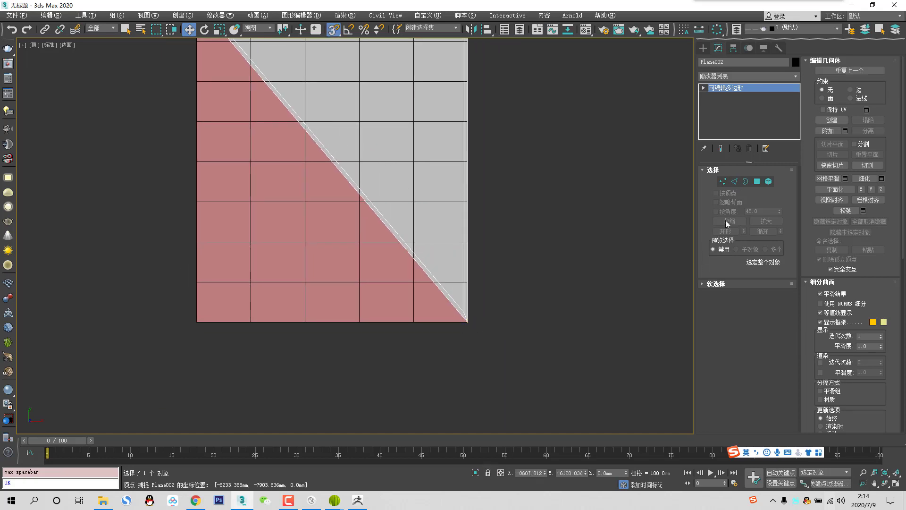
Chamfer the short edges at the panel's lower and upper tips to blunt both points, checking against the rendering.
click(734, 180)
scroll(465, 317, up, 5)
drag(372, 271, 568, 440)
scroll(534, 322, down, 12)
scroll(536, 194, down, 4)
middle_drag(536, 194, 494, 282)
scroll(509, 229, up, 10)
ctrl+drag(378, 212, 435, 270)
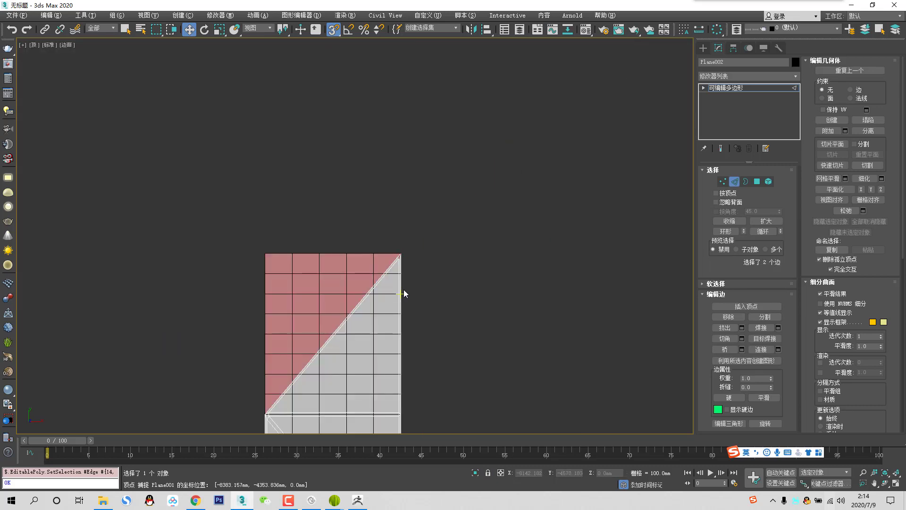
scroll(383, 272, up, 10)
click(724, 339)
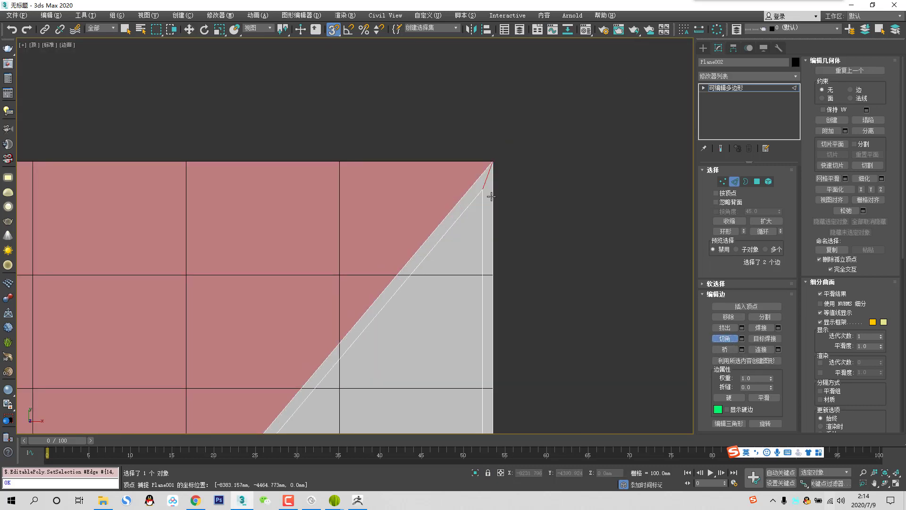
drag(484, 179, 442, 198)
key(alt+Tab)
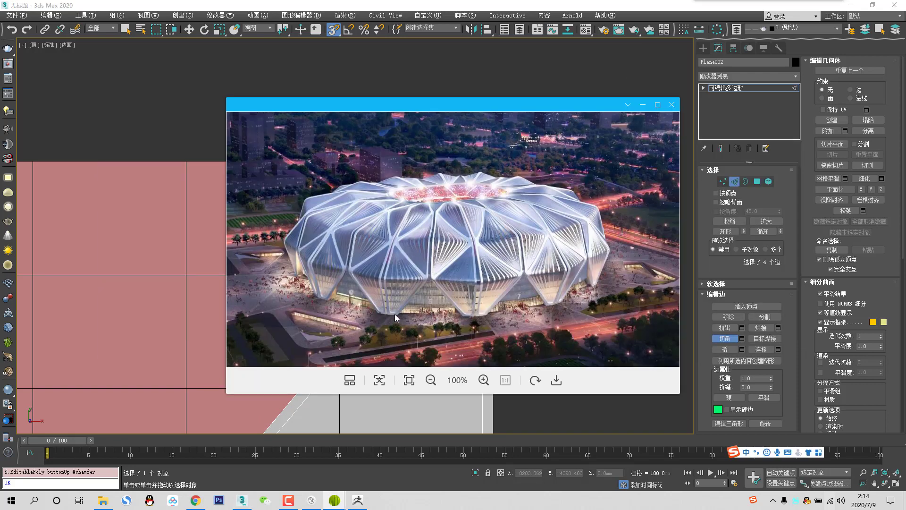
key(alt+Tab)
key(w)
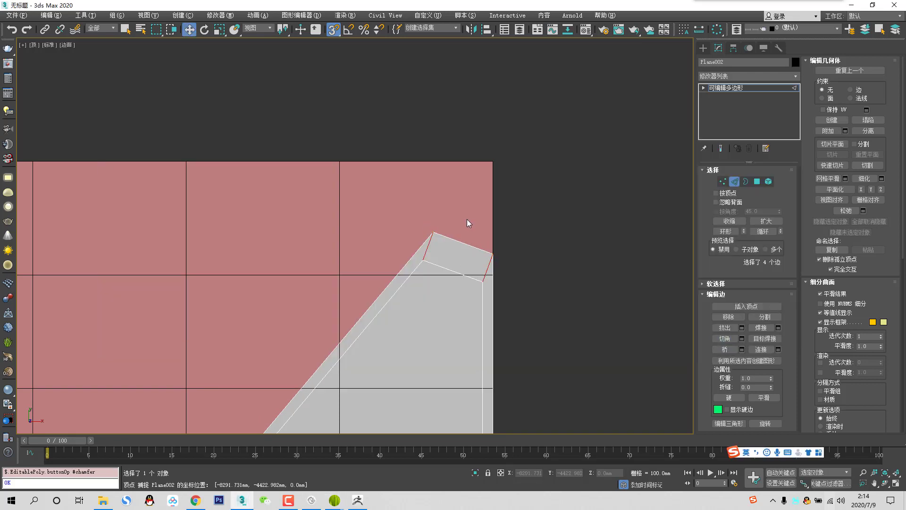
Snap the upper tip's slanted left edge along Y to the height of the tip's right corner, levelling the blunt end.
click(431, 238)
key(s)
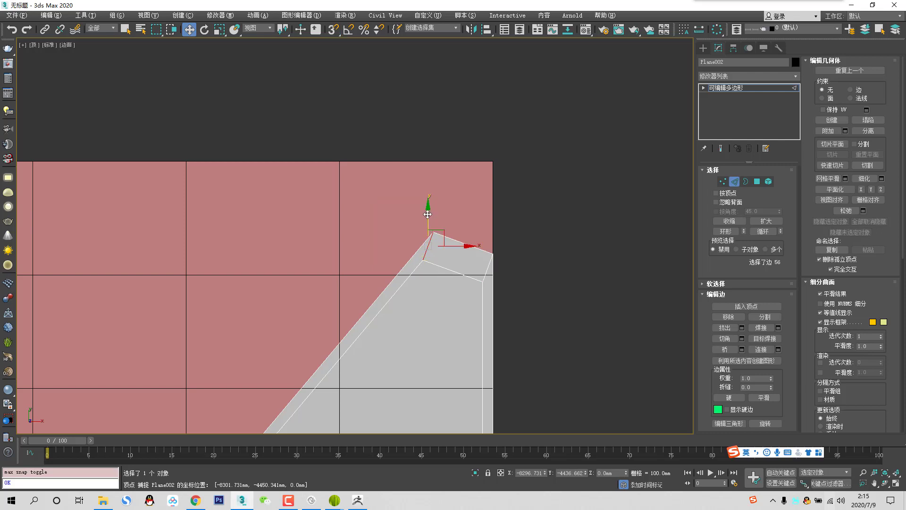
scroll(426, 236, up, 3)
key(s)
key(space)
middle_drag(469, 253, 294, 261)
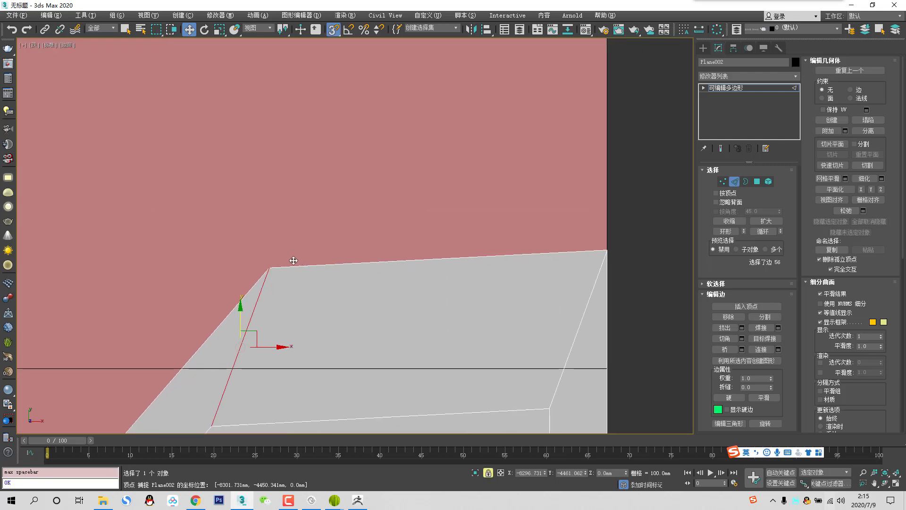
drag(270, 267, 607, 249)
scroll(612, 248, down, 5)
key(space)
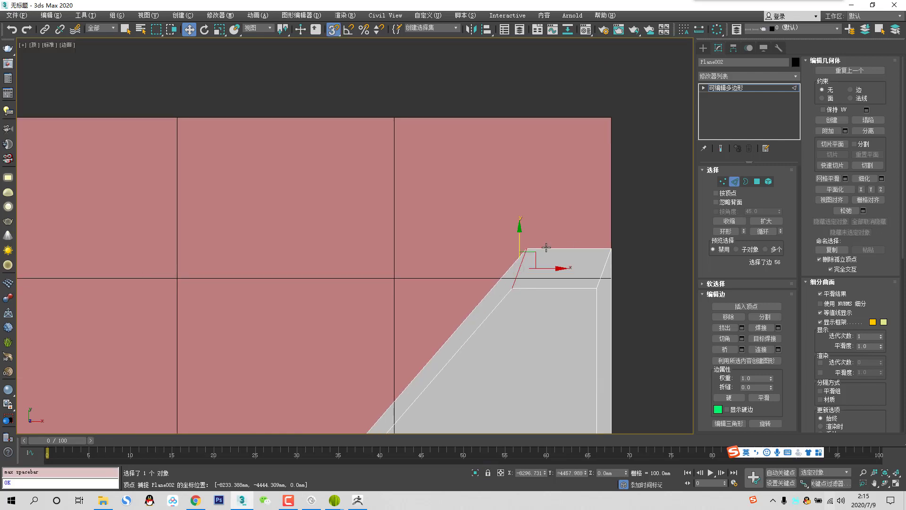
Move the upper tip's four-edge border loop along Y, snapping it to the red strip's top edge.
double_click(546, 249)
key(space)
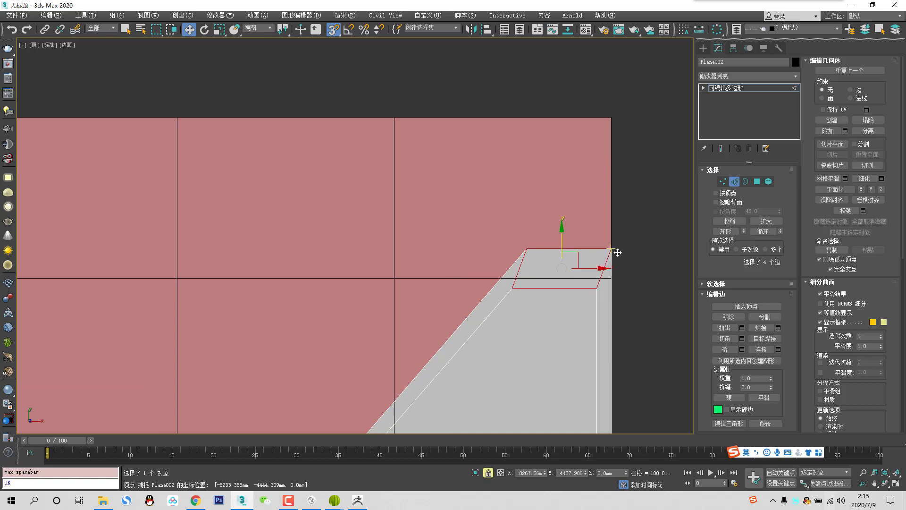
drag(617, 253, 614, 120)
key(space)
scroll(626, 154, down, 4)
scroll(612, 157, up, 3)
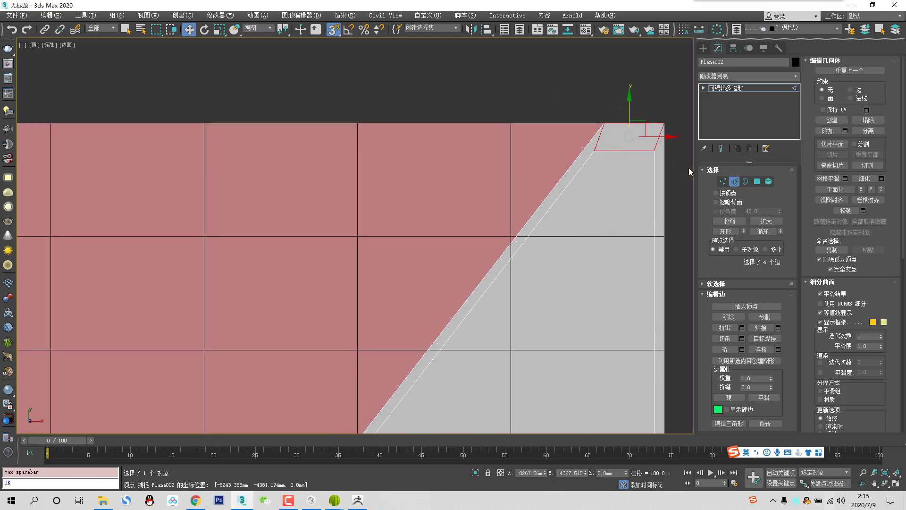
Move the upper tip's outer left vertex outward along X to widen the frame margin beside the diagonal.
click(722, 182)
click(604, 123)
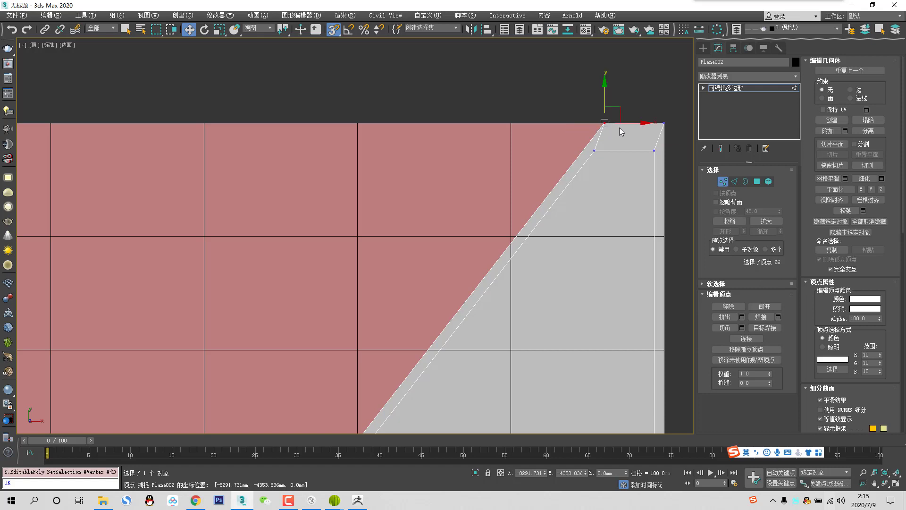
key(s)
drag(628, 125, 638, 177)
scroll(609, 157, down, 2)
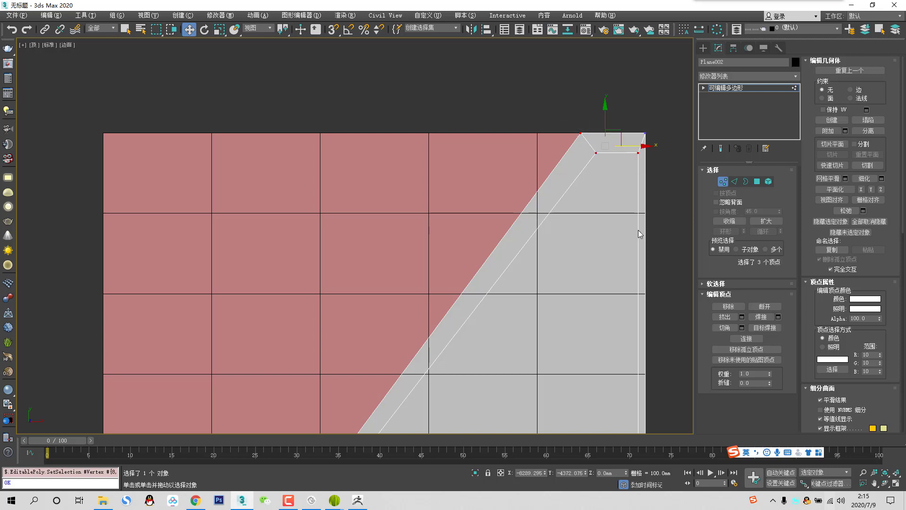
scroll(597, 135, down, 5)
Snap the lower tip's left vertices along Y to the height of the tip's right corner, levelling the lower blunt end.
click(723, 184)
middle_drag(607, 304, 569, 134)
middle_drag(555, 395, 611, 186)
scroll(553, 297, up, 7)
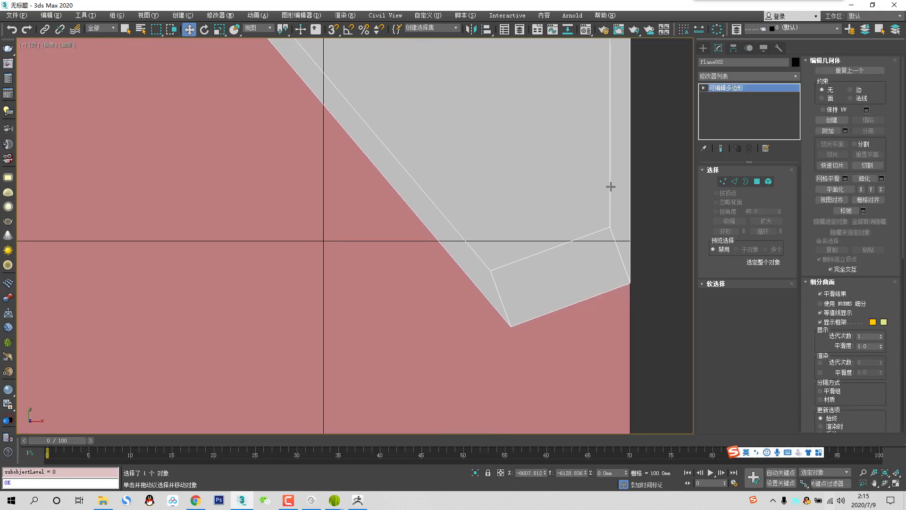
click(723, 183)
middle_drag(573, 233, 560, 217)
drag(466, 218, 541, 354)
key(s)
key(space)
drag(499, 313, 616, 267)
key(space)
Move the lower tip's four vertices along Y, snapping them to the red strip's bottom edge.
drag(414, 185, 690, 311)
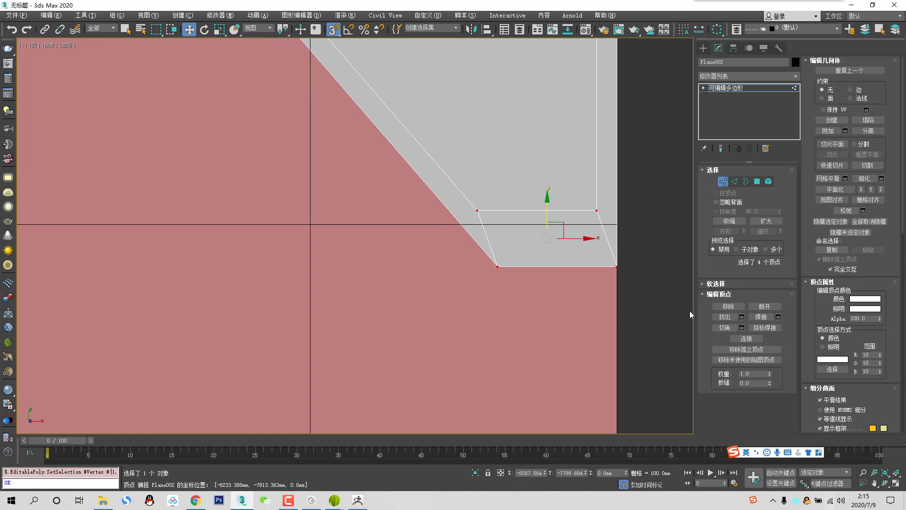
scroll(630, 274, down, 5)
key(space)
drag(632, 269, 578, 325)
key(space)
Move the lower tip's outer left vertex about 26.8 mm outward along X to widen the frame margin.
scroll(595, 304, up, 4)
key(s)
scroll(594, 303, up, 2)
scroll(595, 256, down, 4)
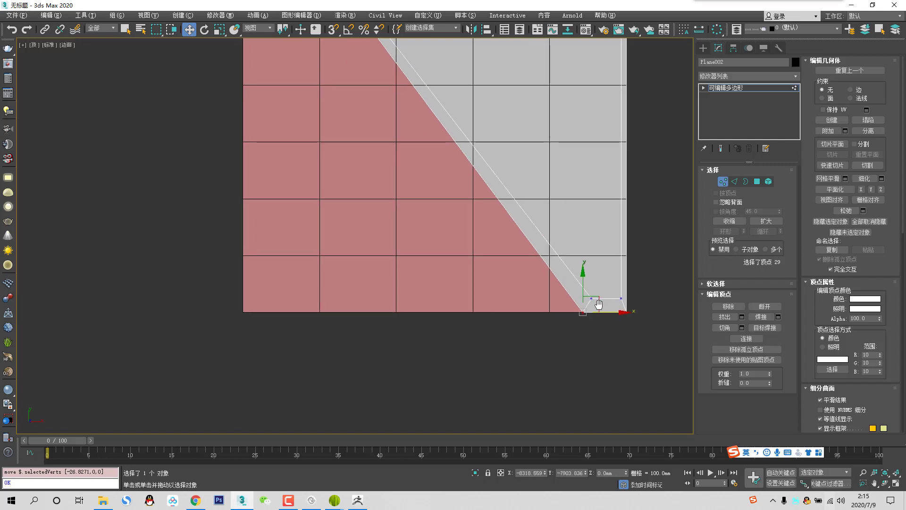
Offset all inner frame vertices along the panel's right side, including both tips, by -5 mm and another -10 mm in X.
drag(535, 289, 613, 335)
scroll(615, 256, down, 6)
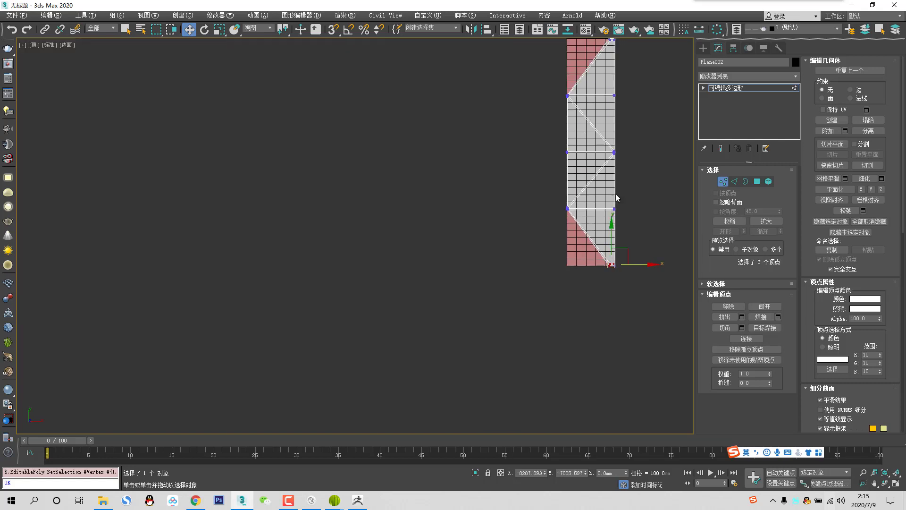
scroll(616, 189, up, 5)
scroll(603, 274, down, 2)
scroll(605, 287, up, 5)
drag(568, 240, 585, 284)
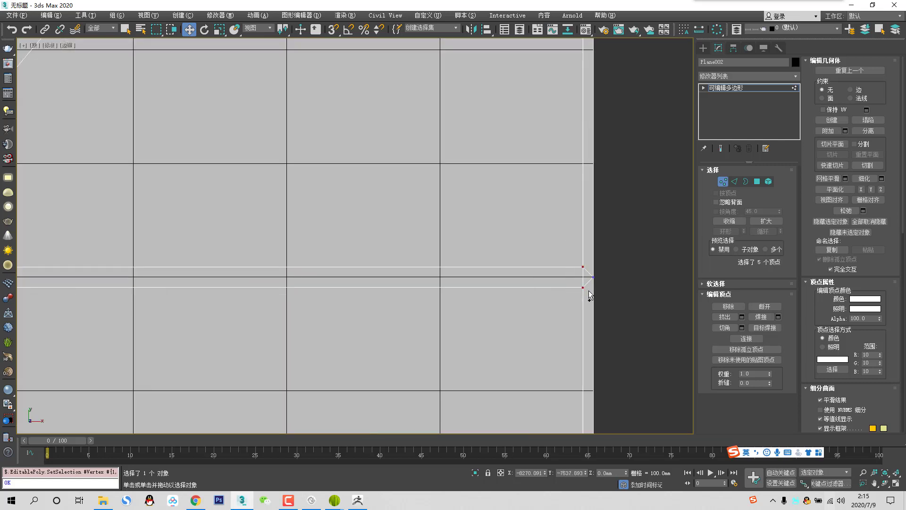
scroll(586, 283, down, 5)
scroll(587, 274, up, 3)
drag(547, 160, 571, 233)
scroll(597, 269, down, 3)
middle_drag(593, 187, 596, 381)
scroll(583, 141, up, 4)
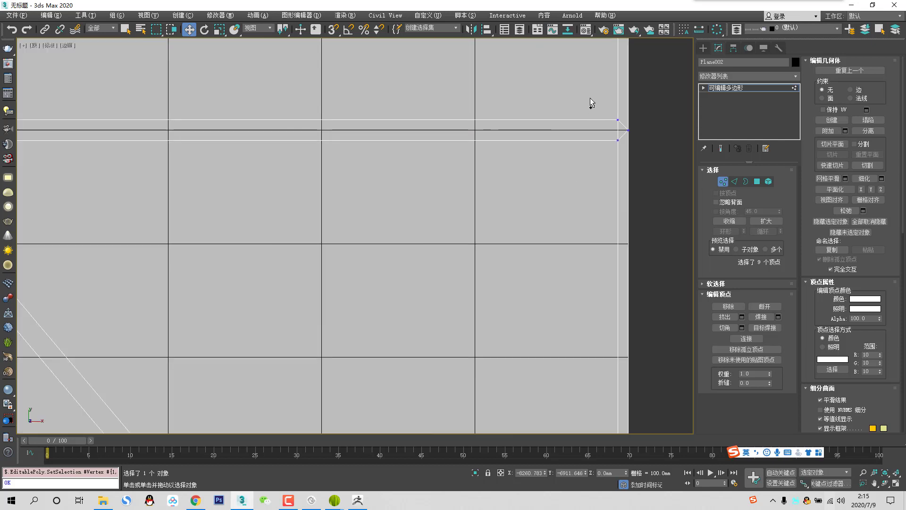
ctrl+drag(590, 97, 622, 161)
scroll(622, 161, down, 5)
scroll(572, 135, up, 6)
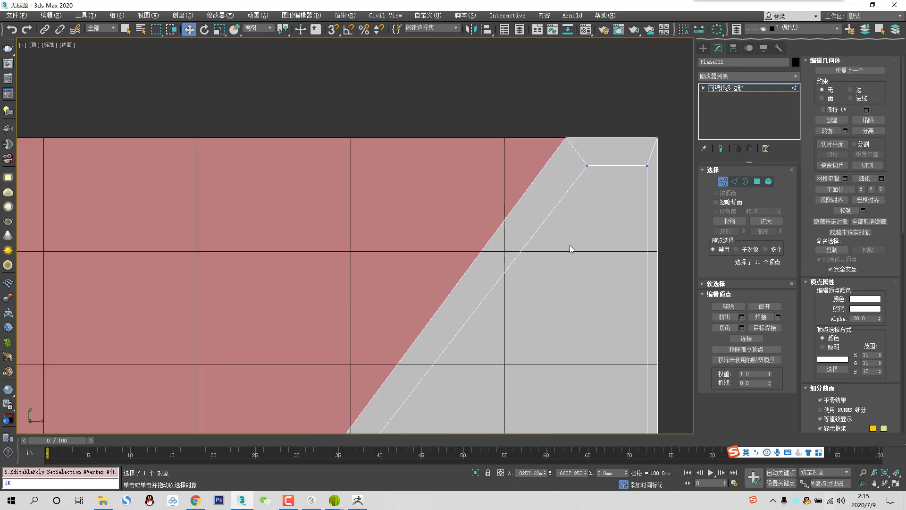
scroll(562, 180, down, 3)
drag(486, 125, 586, 200)
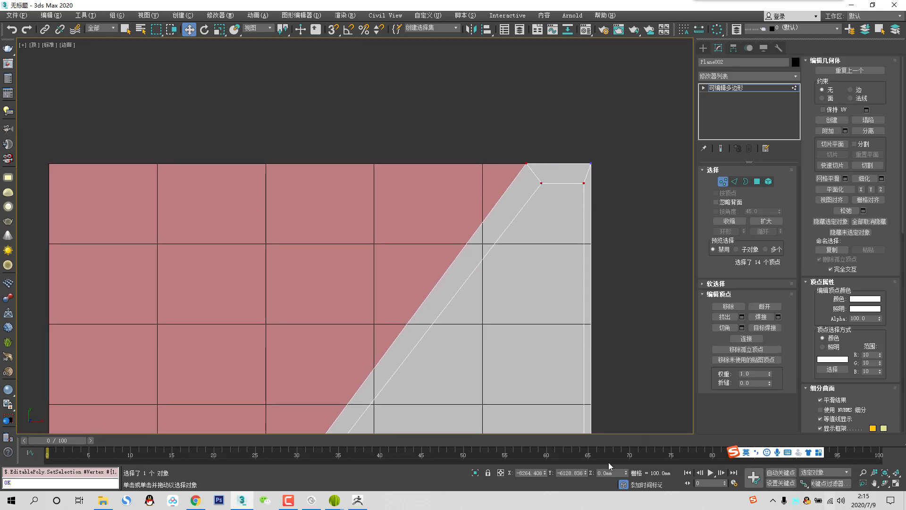
click(502, 473)
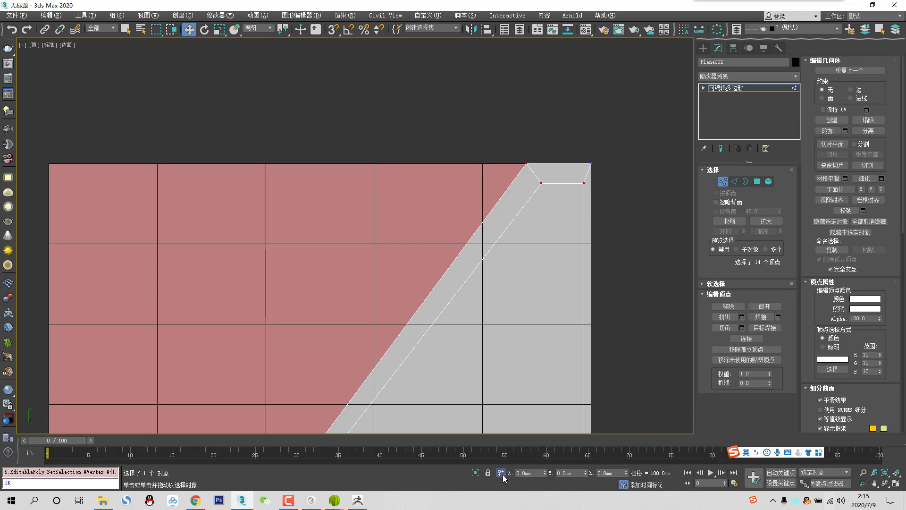
click(580, 472)
click(541, 473)
text(-5)
key(Return)
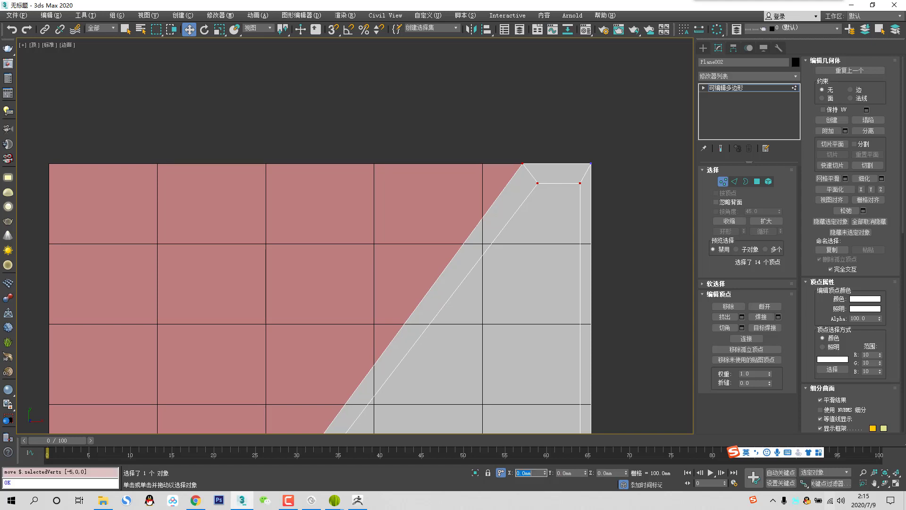
text(-10)
key(Return)
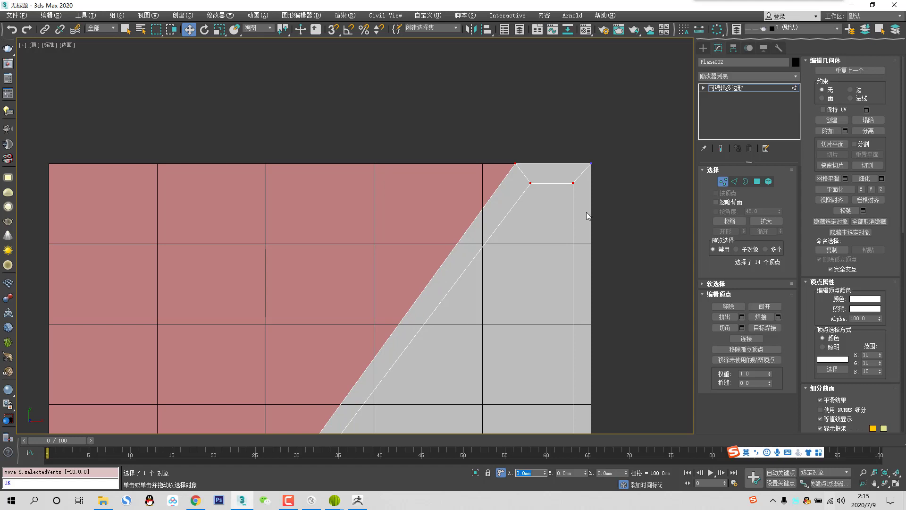
Offset the inner frame vertices at the three crossbar ends on the panel's left side by 15 mm in X.
scroll(570, 209, down, 3)
middle_drag(583, 210, 497, 115)
scroll(498, 116, down, 1)
middle_drag(523, 275, 517, 185)
scroll(356, 174, up, 6)
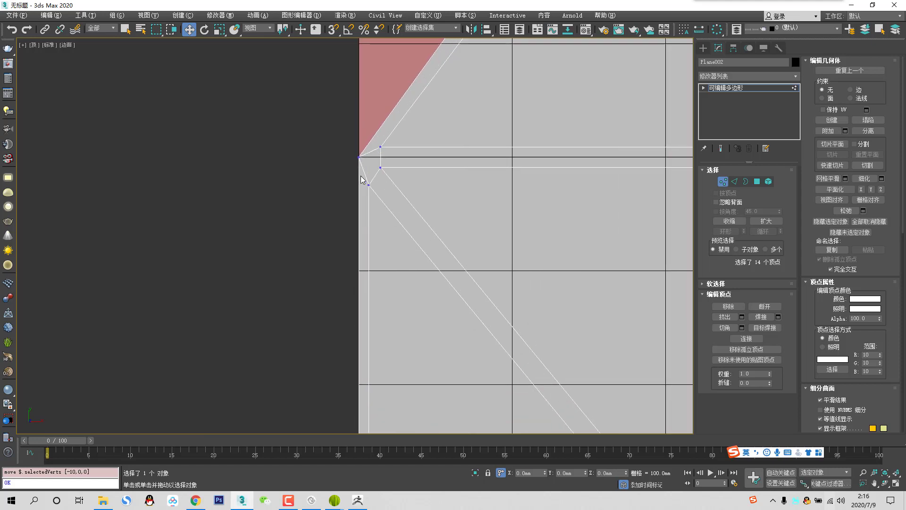
drag(367, 102, 474, 264)
scroll(502, 303, down, 5)
middle_drag(501, 303, 440, 141)
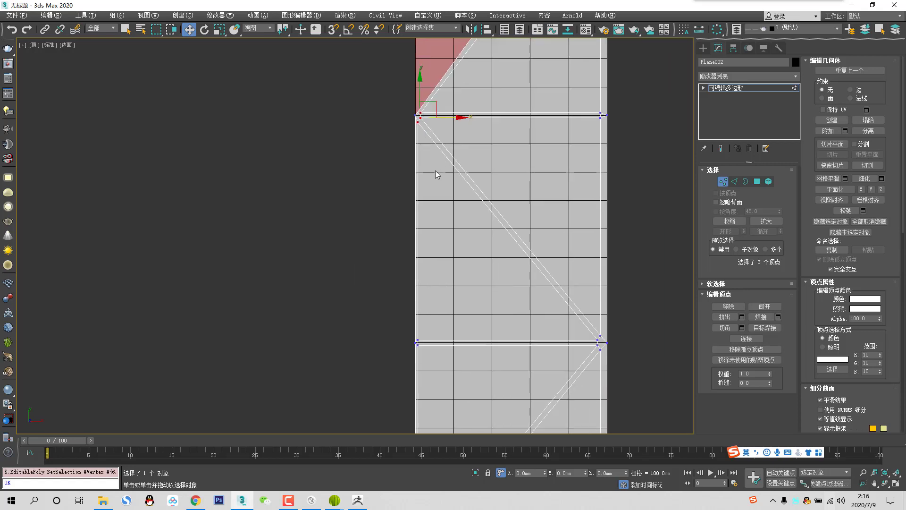
middle_drag(426, 359, 416, 259)
scroll(402, 243, up, 4)
ctrl+drag(424, 225, 452, 293)
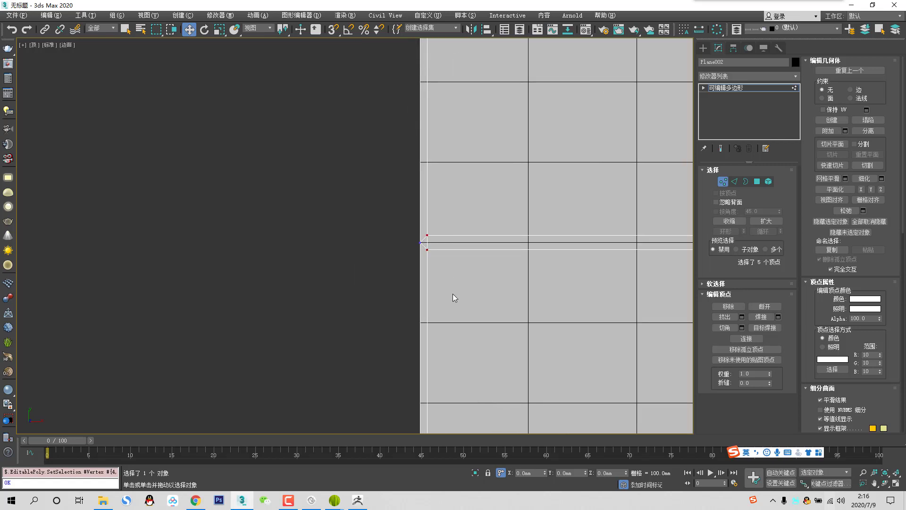
scroll(453, 293, down, 5)
middle_drag(452, 325, 420, 168)
scroll(417, 198, up, 3)
middle_drag(427, 348, 416, 279)
scroll(416, 278, up, 3)
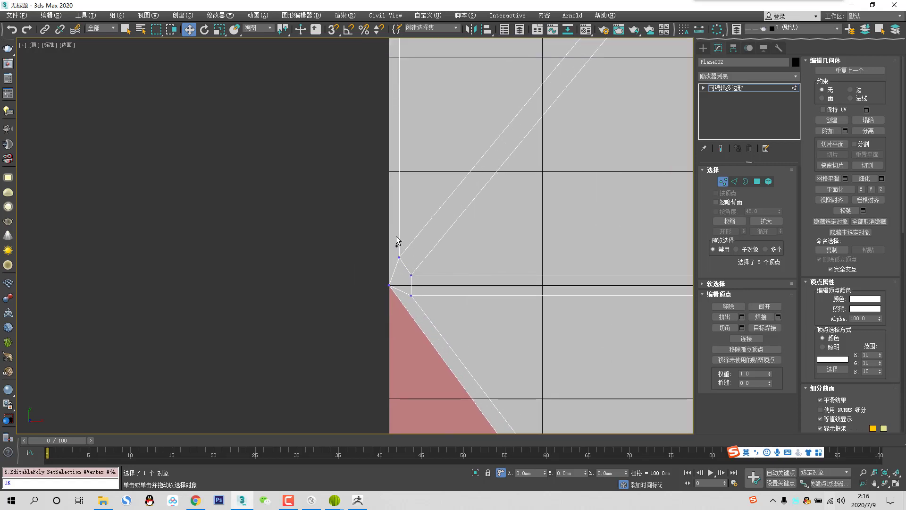
ctrl+drag(395, 236, 427, 326)
click(528, 472)
text(1)
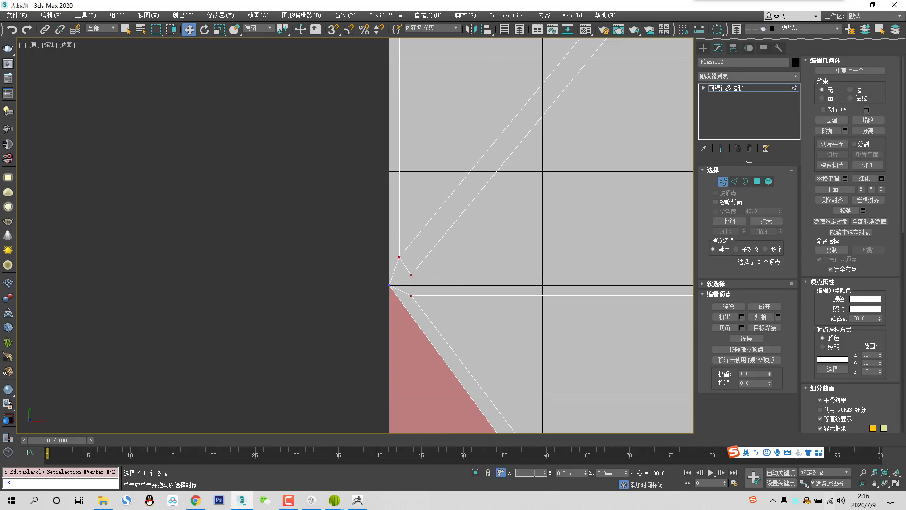
text(5)
key(Return)
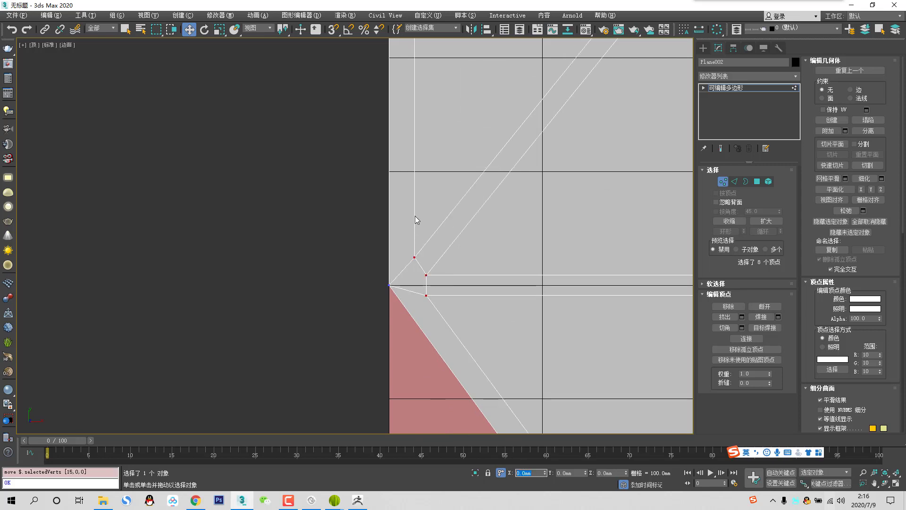
Chamfer the outer vertex at the lower crossbar's right end by 10 mm.
scroll(382, 318, down, 4)
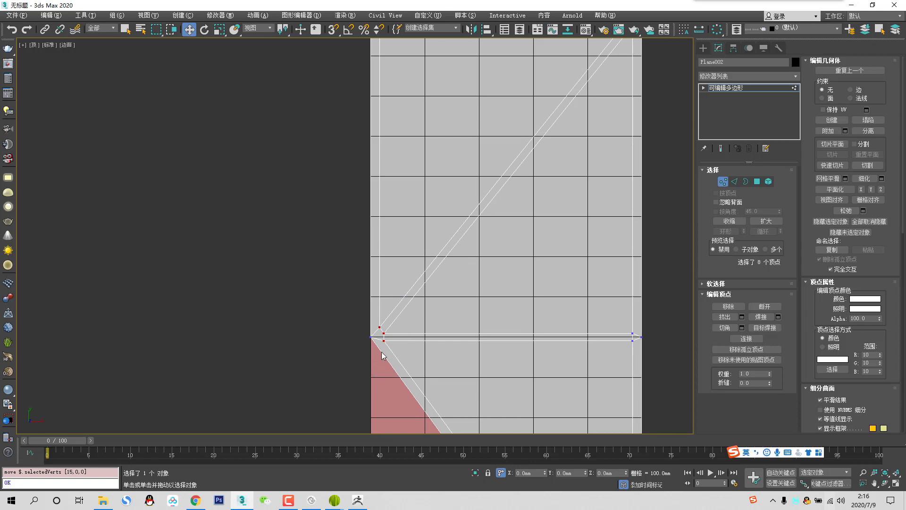
middle_drag(463, 315, 428, 232)
scroll(568, 242, up, 4)
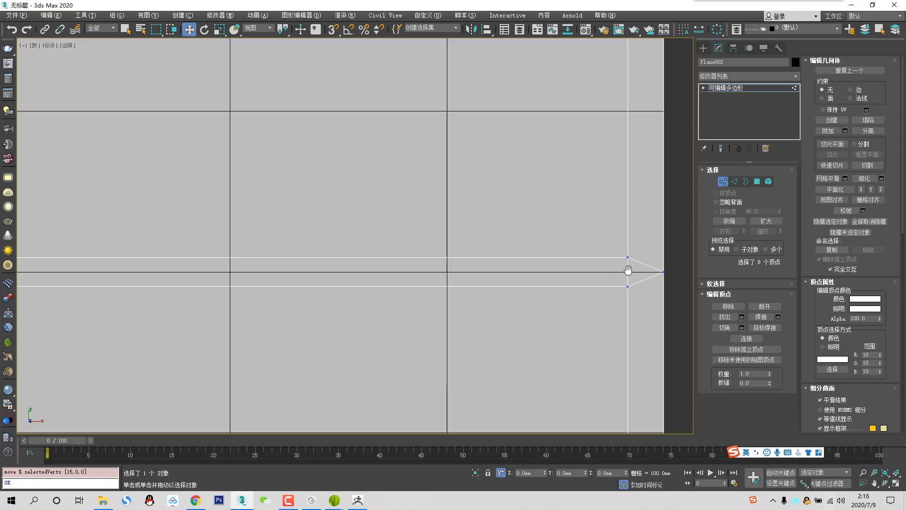
middle_drag(628, 270, 507, 238)
scroll(507, 239, down, 4)
scroll(507, 238, up, 2)
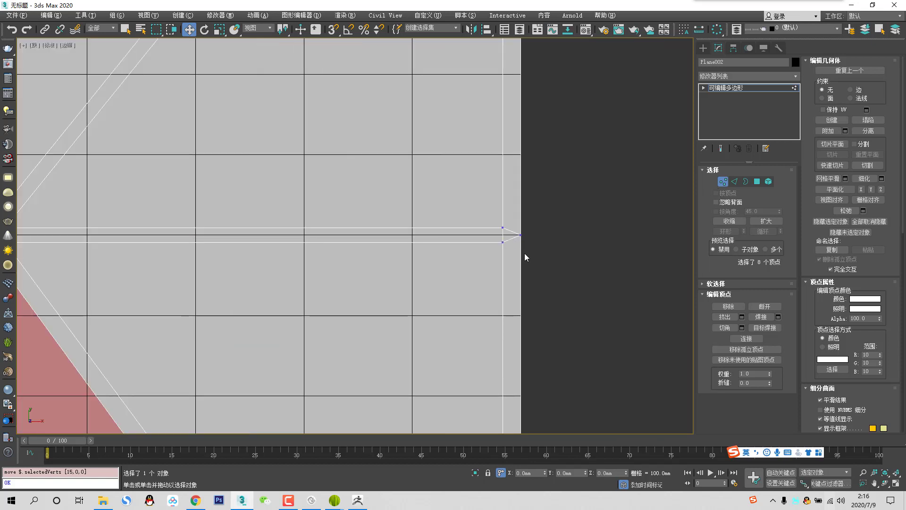
drag(539, 267, 537, 264)
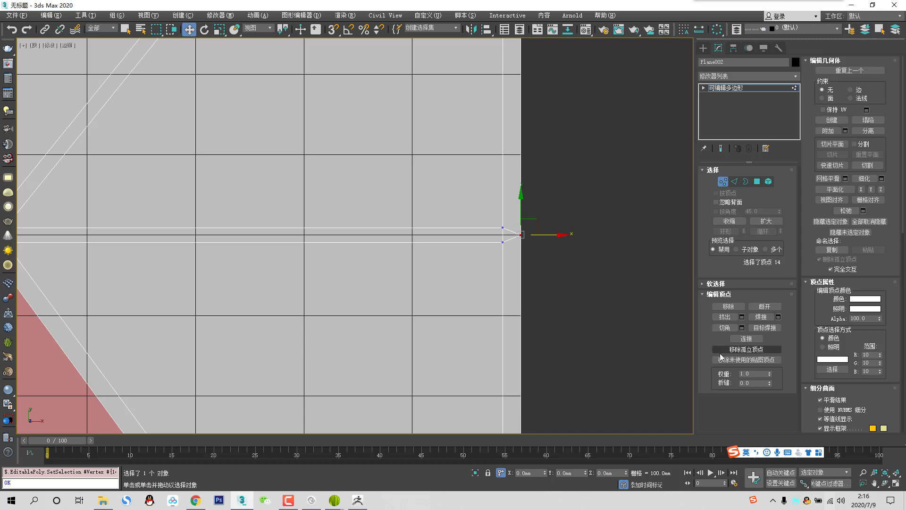
click(742, 328)
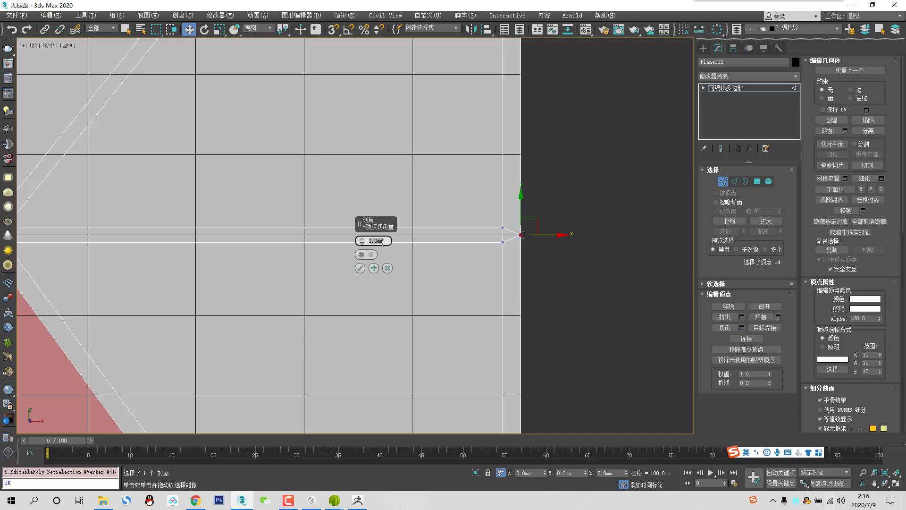
double_click(382, 241)
text(10)
key(Return)
click(359, 268)
scroll(500, 234, up, 5)
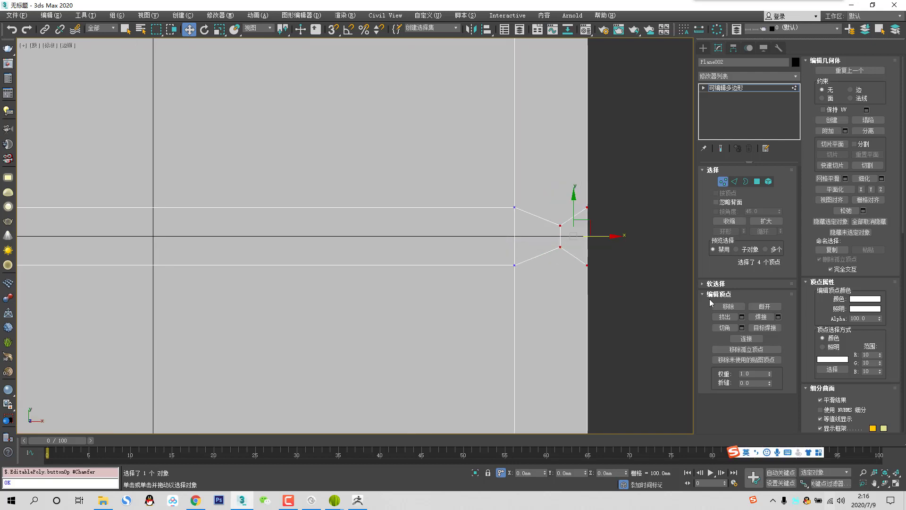
Target weld the two inner chamfer vertices at the lower crossbar's right end onto the neighbouring outer border vertices.
click(776, 330)
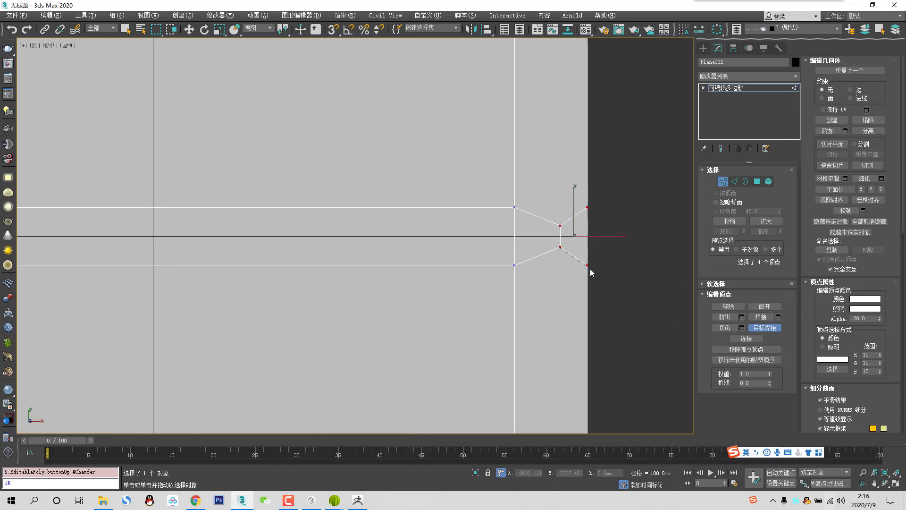
click(588, 265)
scroll(588, 206, down, 5)
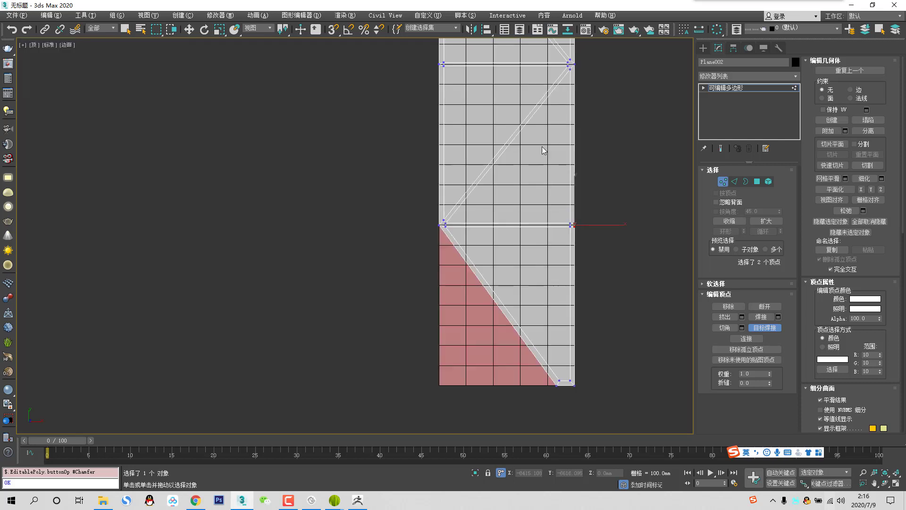
scroll(441, 248, up, 6)
right_click(534, 184)
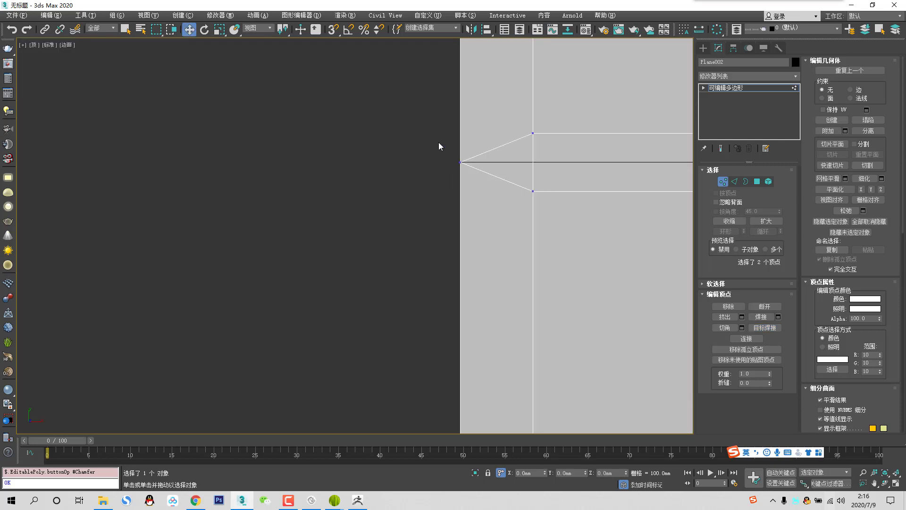
Chamfer the outer vertices at the middle crossbar's left end and the upper crossbar's right end by the same amount.
drag(427, 131, 474, 175)
scroll(477, 155, down, 6)
middle_drag(583, 111, 376, 308)
scroll(454, 110, up, 5)
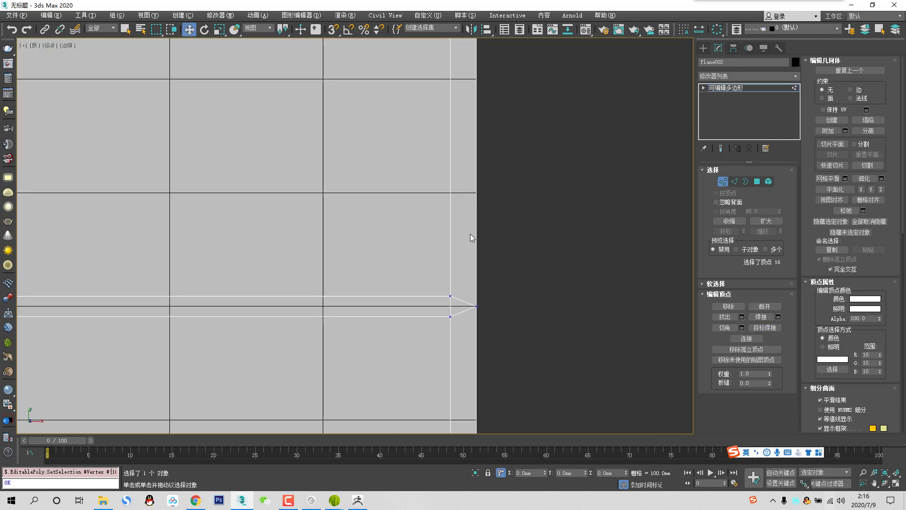
drag(466, 243, 521, 358)
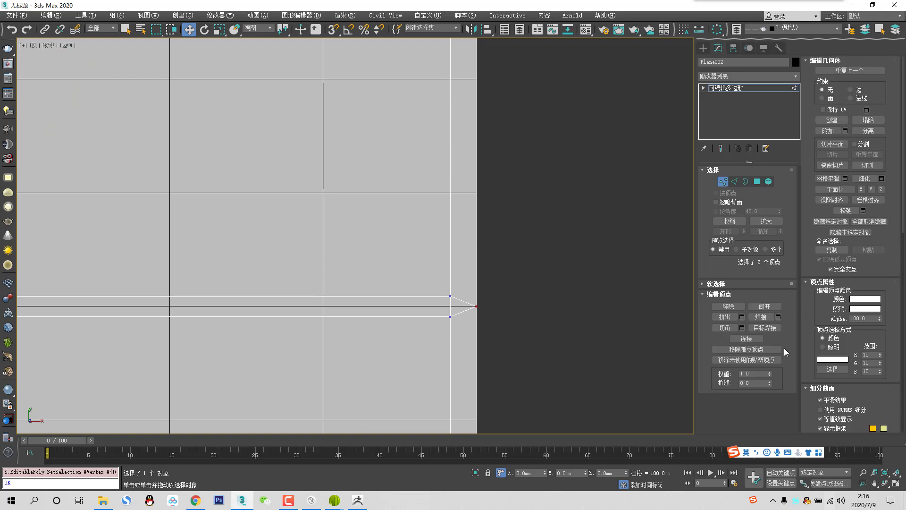
click(742, 328)
click(373, 265)
Target weld the two inner chamfer vertices at the upper crossbar's right end onto the neighbouring outer border vertices.
click(764, 327)
click(466, 302)
click(476, 295)
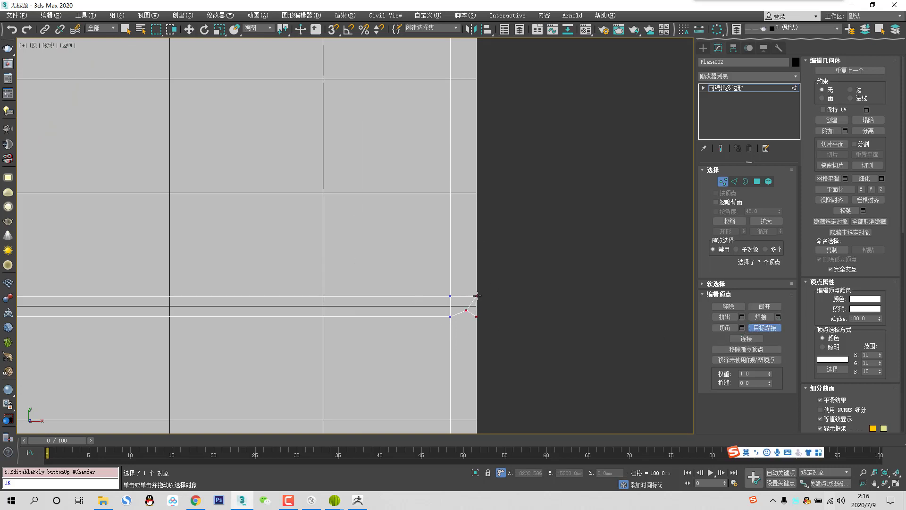
click(466, 311)
click(476, 317)
scroll(432, 319, down, 8)
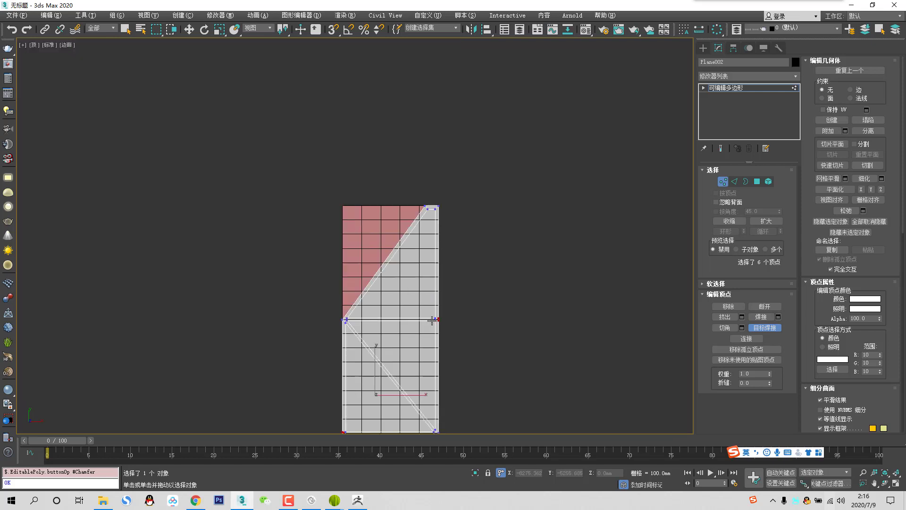
Target weld the two inner chamfer vertices at the middle crossbar's left end onto the neighbouring outer border vertices.
middle_drag(345, 341, 421, 218)
scroll(417, 294, up, 4)
scroll(436, 302, up, 6)
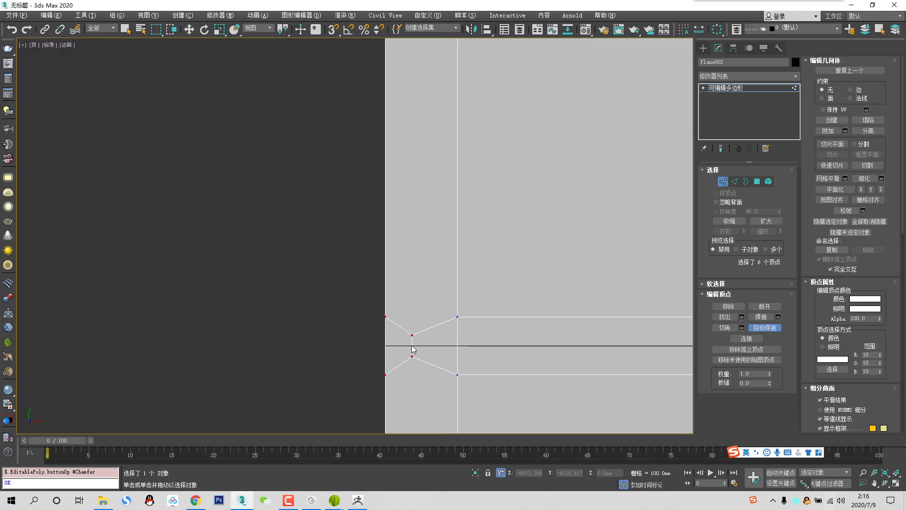
click(412, 335)
click(386, 315)
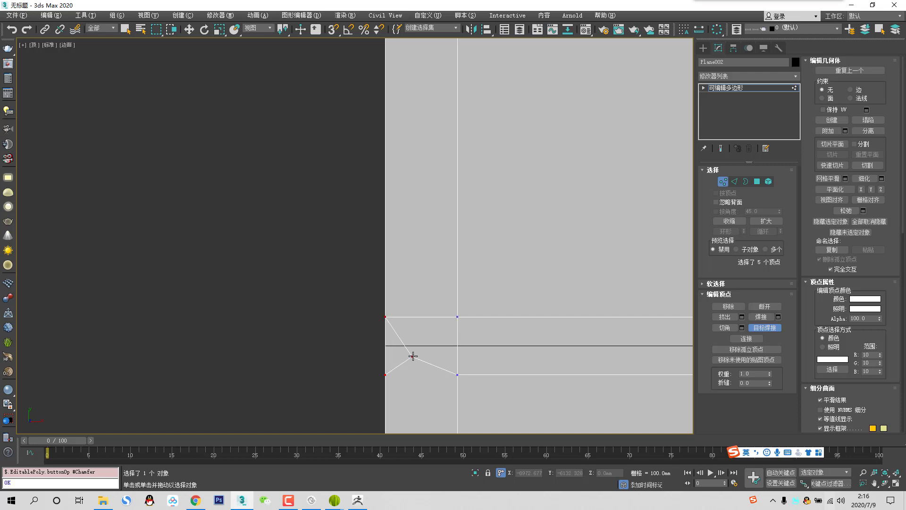
click(413, 356)
click(385, 374)
right_click(424, 279)
scroll(441, 221, down, 5)
scroll(460, 142, down, 1)
middle_drag(461, 142, 409, 379)
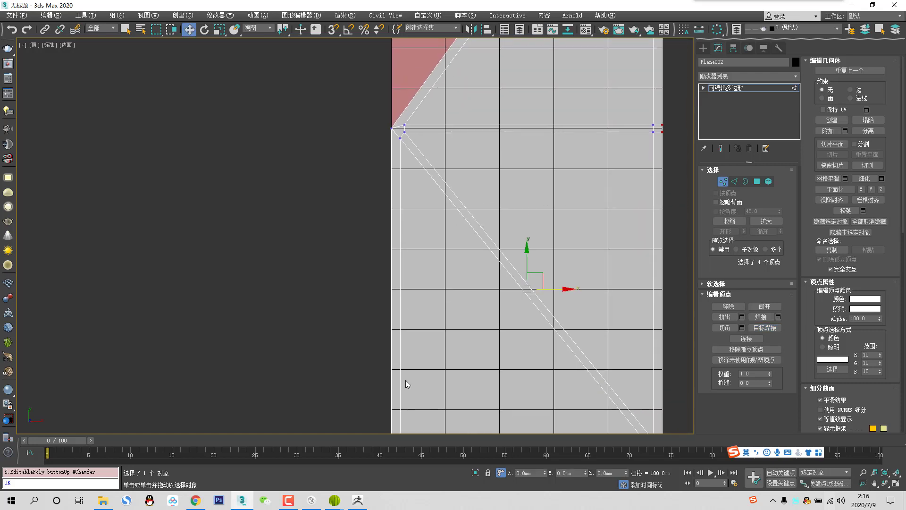
Examine the vertex junctions and chamfered strips along the panel, and compare them with the stadium reference image.
scroll(381, 139, up, 5)
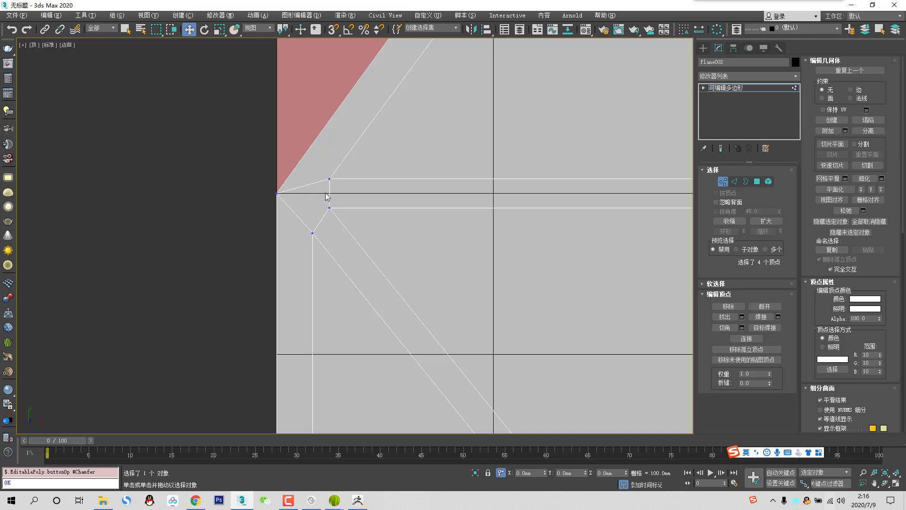
scroll(328, 197, down, 4)
scroll(330, 191, down, 3)
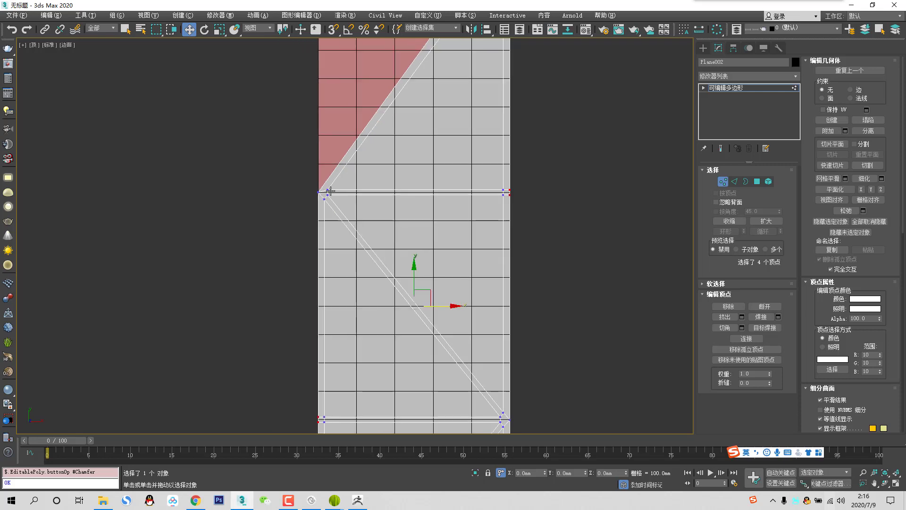
scroll(388, 203, down, 3)
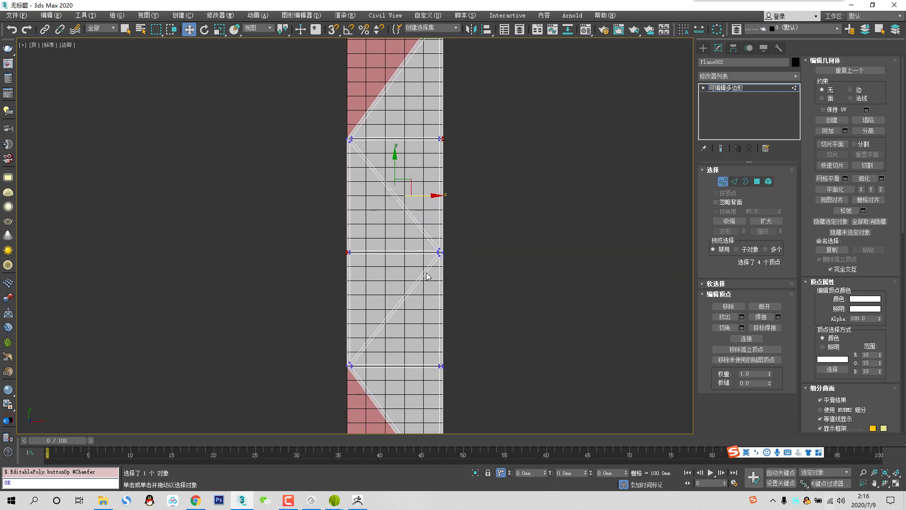
scroll(427, 273, up, 2)
middle_drag(427, 267, 430, 203)
middle_drag(467, 331, 468, 321)
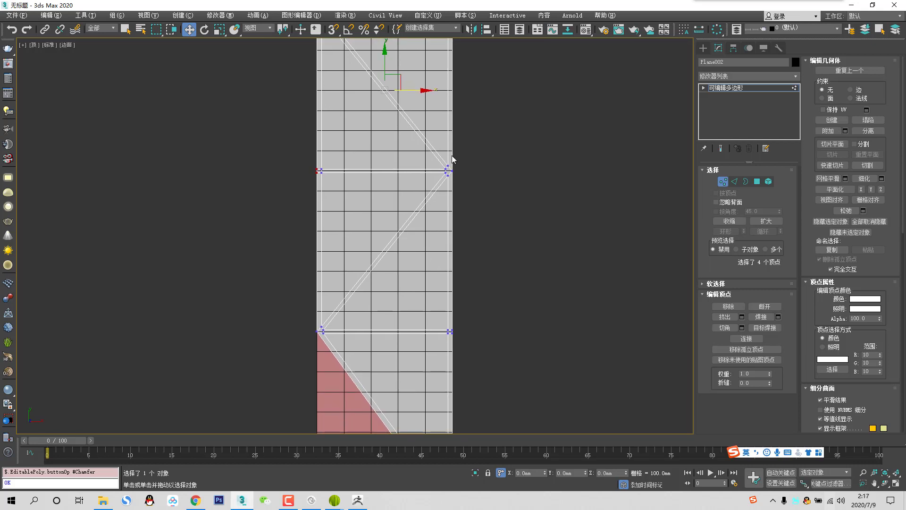
scroll(451, 155, up, 5)
scroll(429, 205, down, 6)
scroll(423, 342, up, 6)
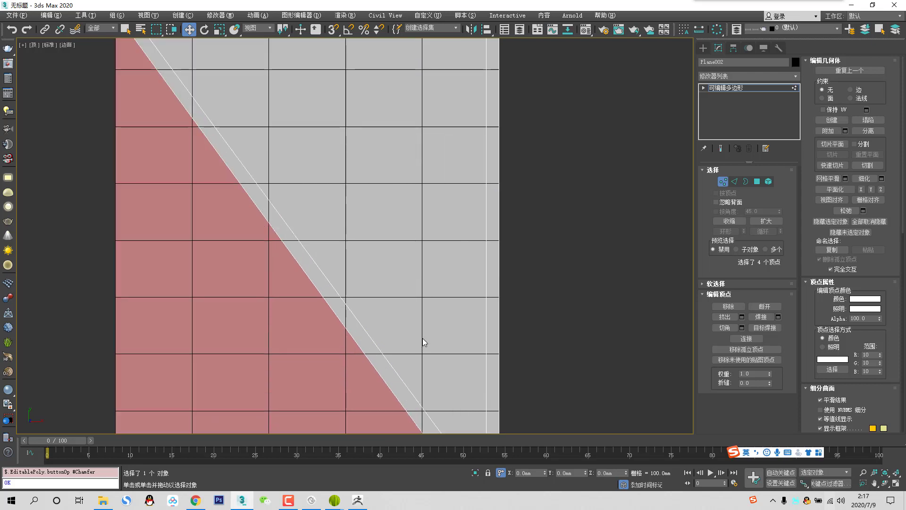
scroll(423, 342, down, 8)
middle_drag(424, 342, 424, 389)
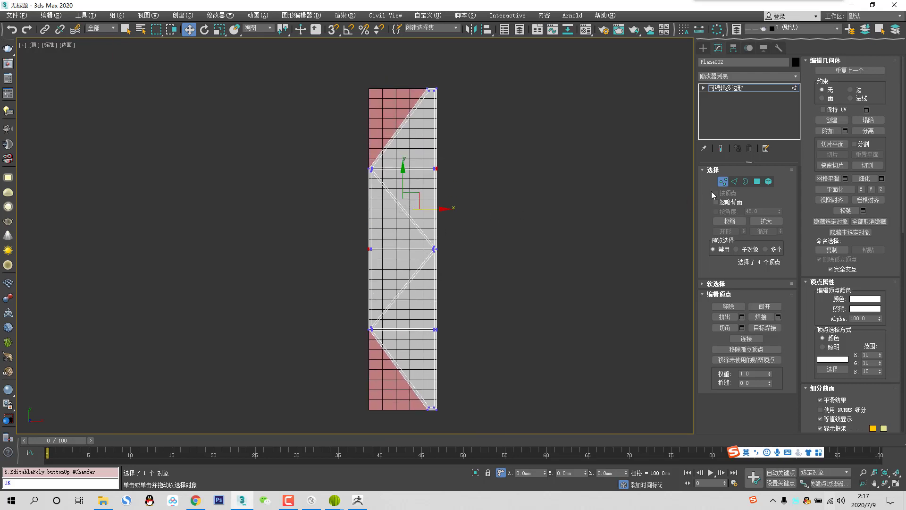
scroll(424, 184, up, 3)
key(alt+Tab)
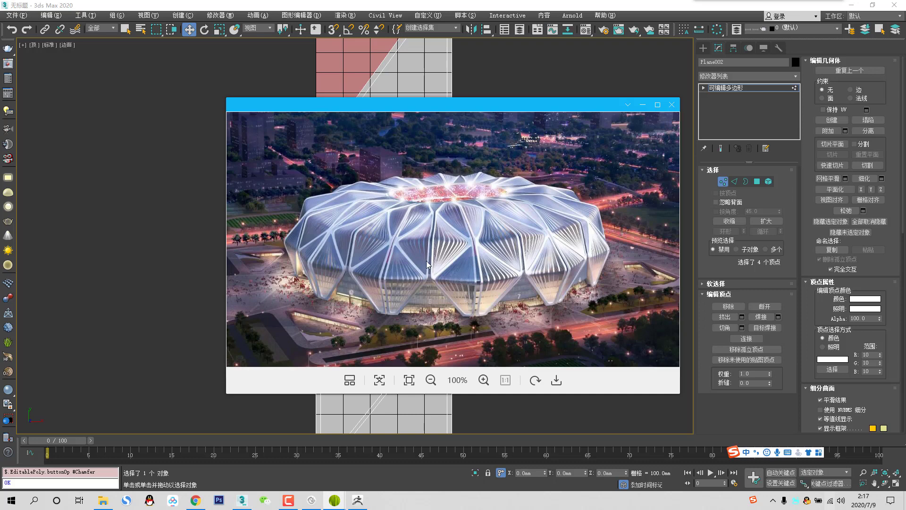
key(alt+Tab)
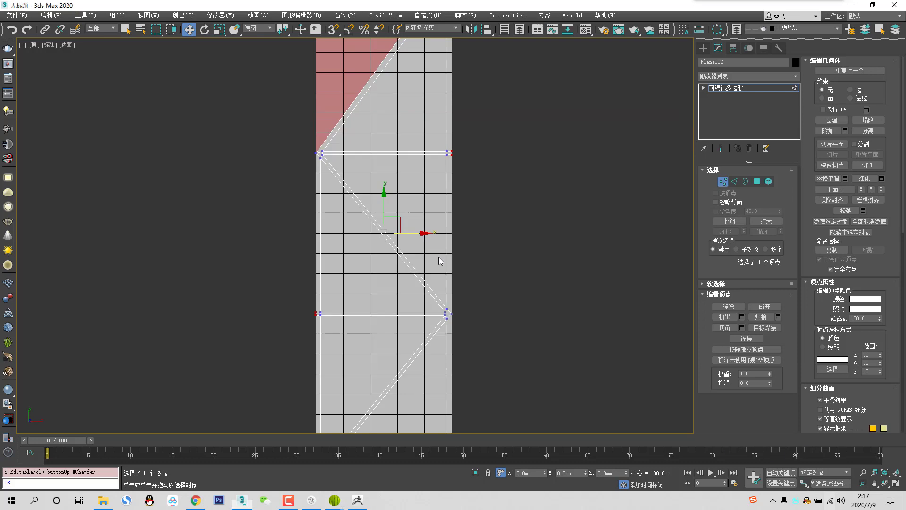
Select the vertices at the upper-right, middle-left and lower-right ends of the panel's cross strips and raise them vertically by 240 mm.
drag(420, 140, 465, 168)
scroll(441, 261, down, 2)
middle_drag(441, 261, 442, 215)
ctrl+drag(344, 238, 377, 267)
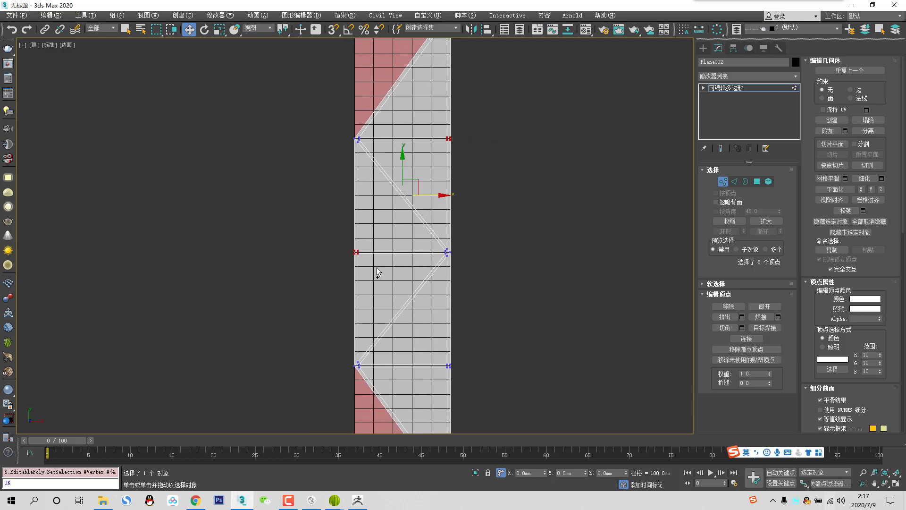
ctrl+drag(440, 342, 460, 373)
key(l)
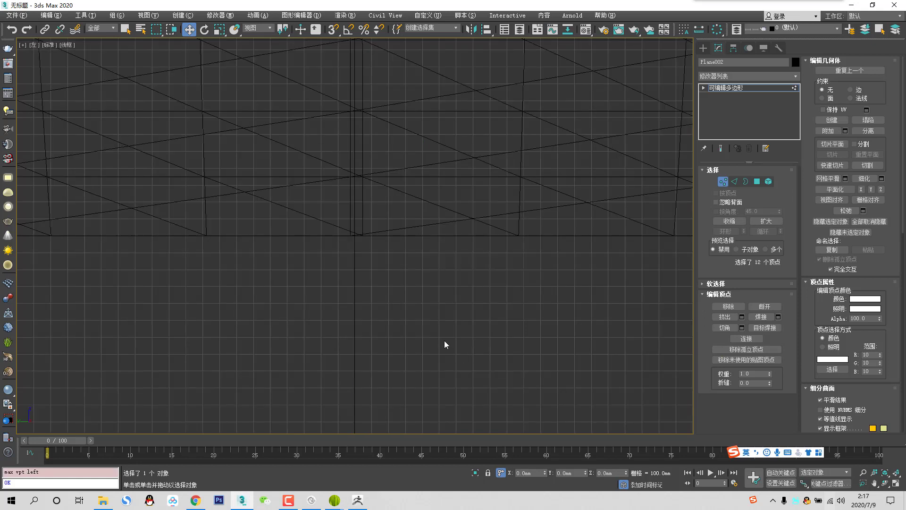
key(z)
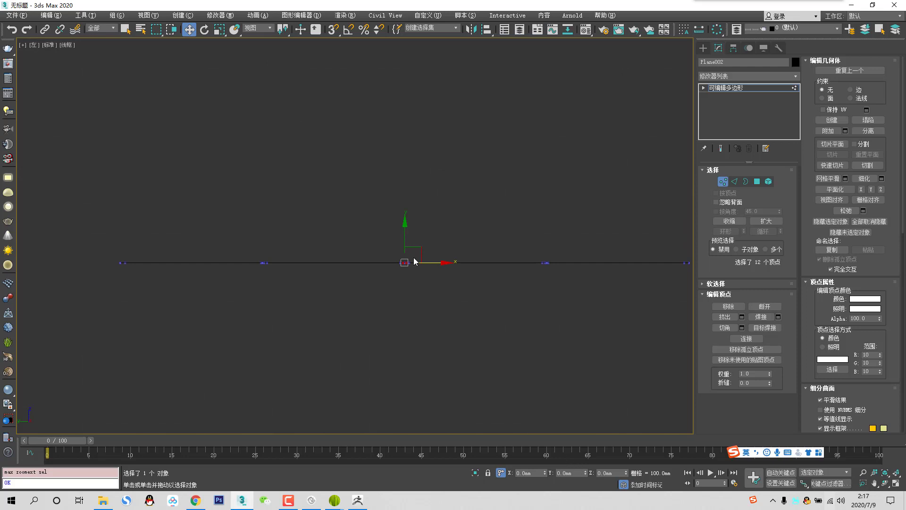
drag(405, 238, 414, 196)
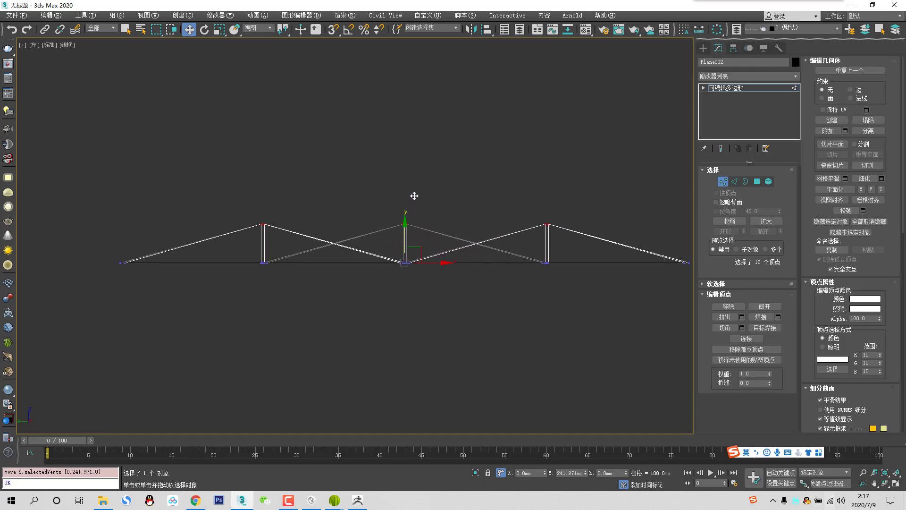
key(ctrl+z)
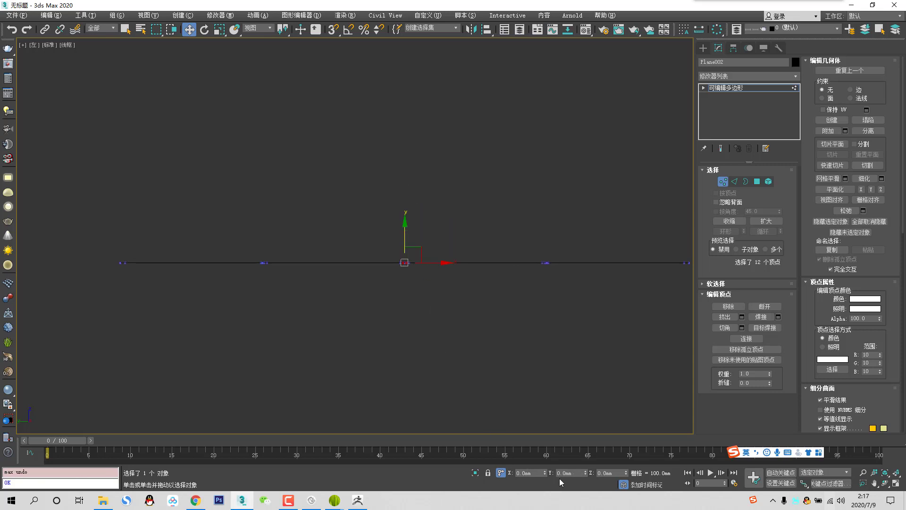
click(572, 470)
text(240)
key(Return)
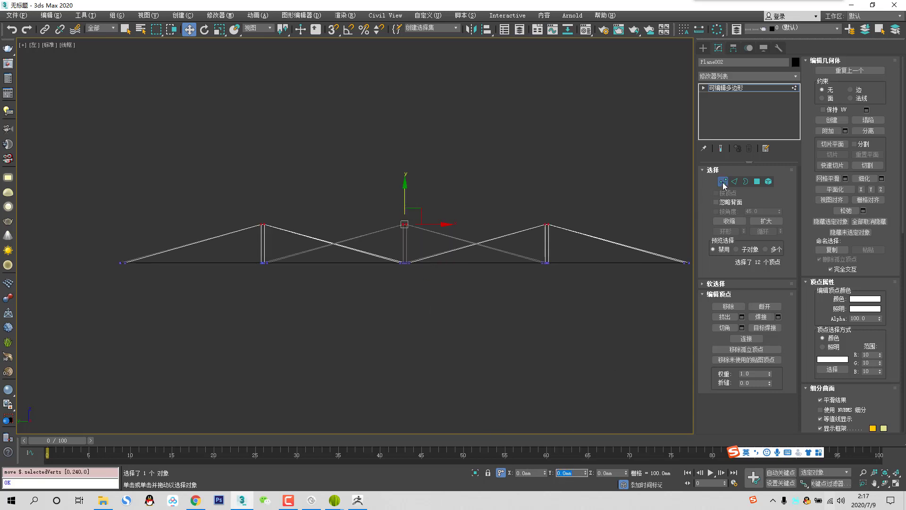
Leave vertex editing and move the folded panel about 897 mm along X, clear of the gridded plane, in the perspective view.
click(723, 182)
key(p)
scroll(162, 210, up, 5)
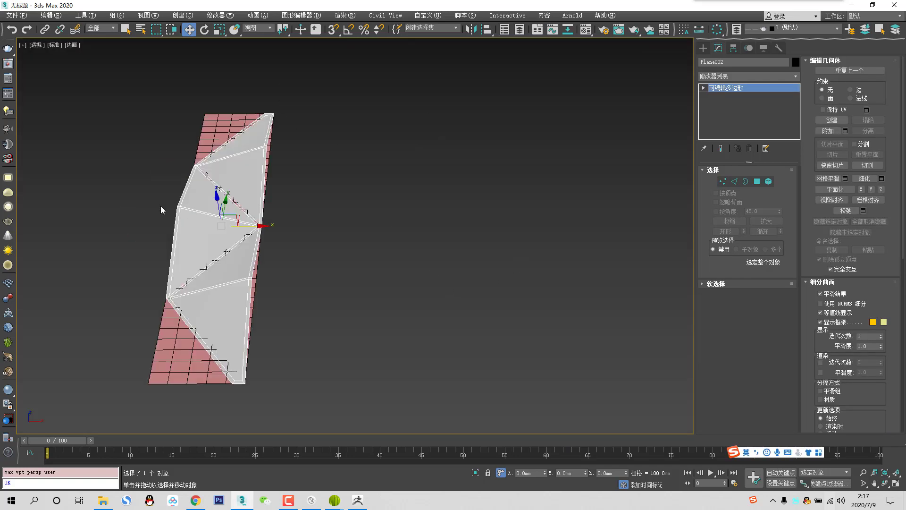
drag(250, 225, 346, 229)
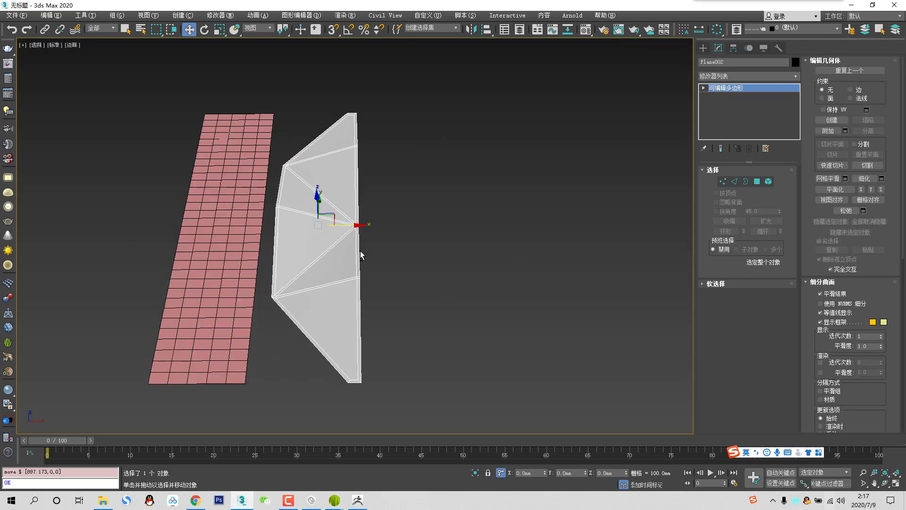
Examine the triangular panels and frame seams in the enlarged stadium reference image and compare them with the folded panel.
alt+middle_drag(361, 255, 423, 245)
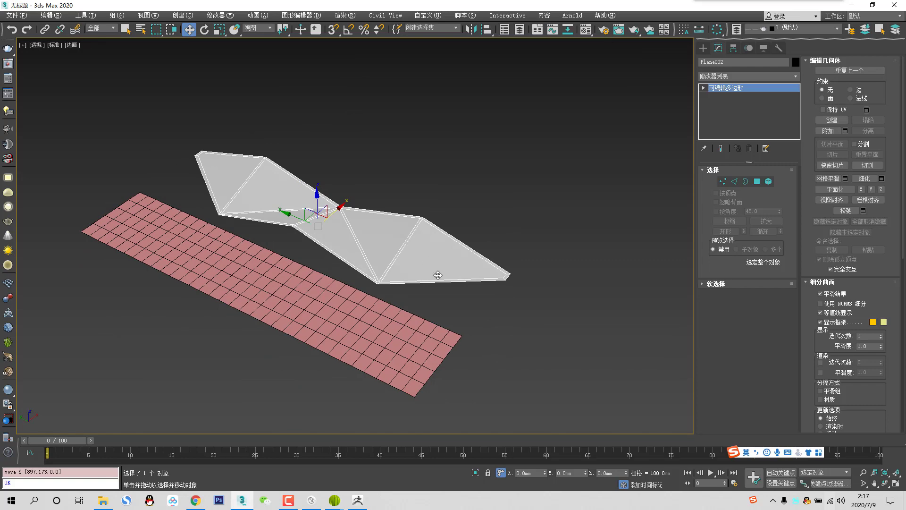
key(alt+Tab)
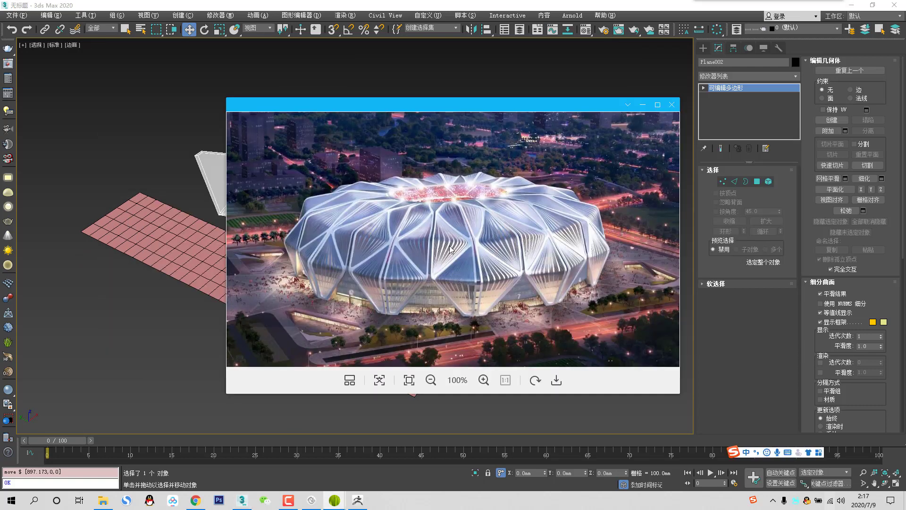
scroll(460, 246, up, 3)
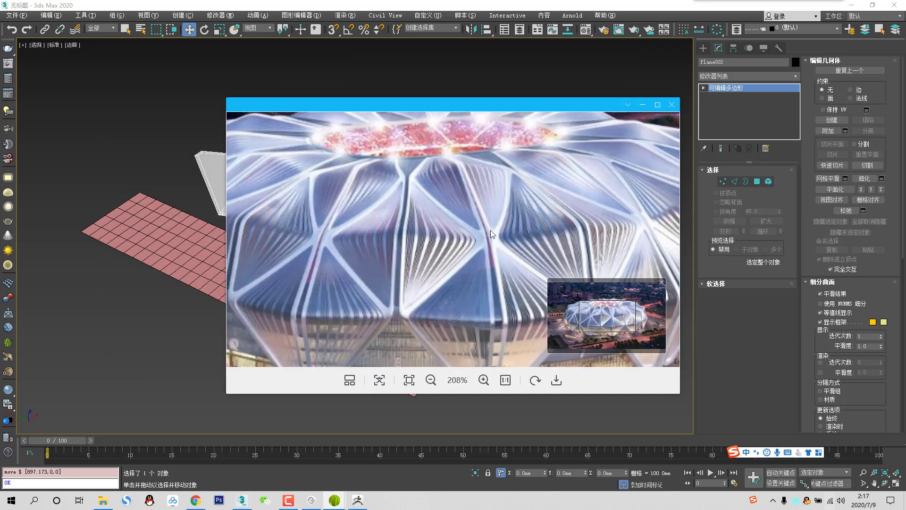
click(655, 105)
scroll(446, 259, up, 5)
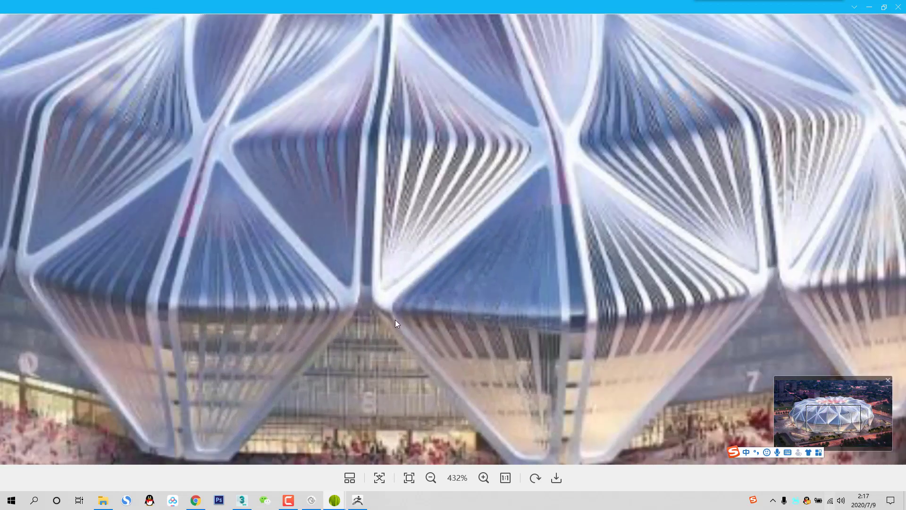
key(alt+Tab)
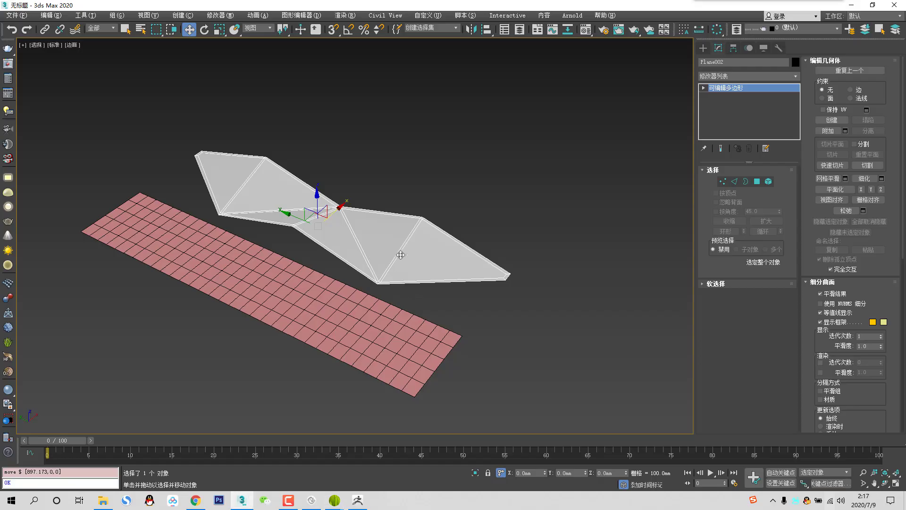
scroll(409, 255, up, 5)
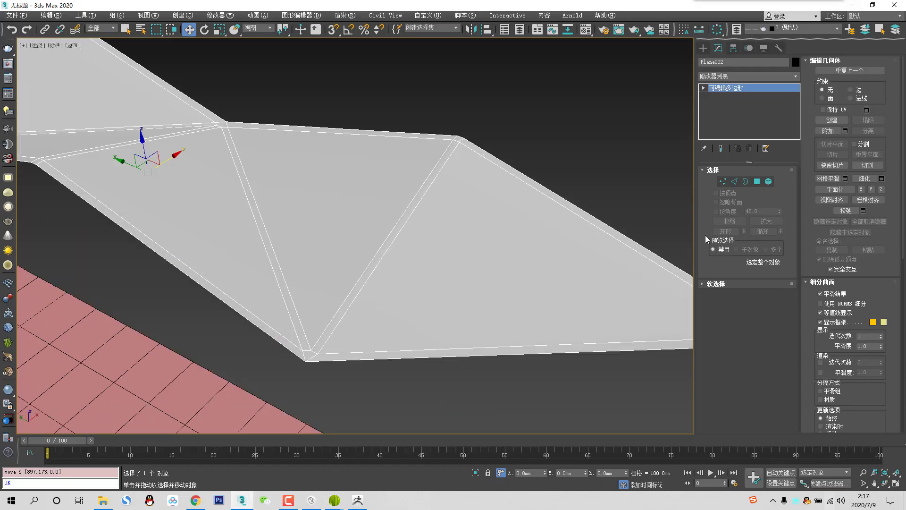
Select the panel's six triangular faces together with the three narrow strips joining each pair, nine polygons in total.
click(757, 181)
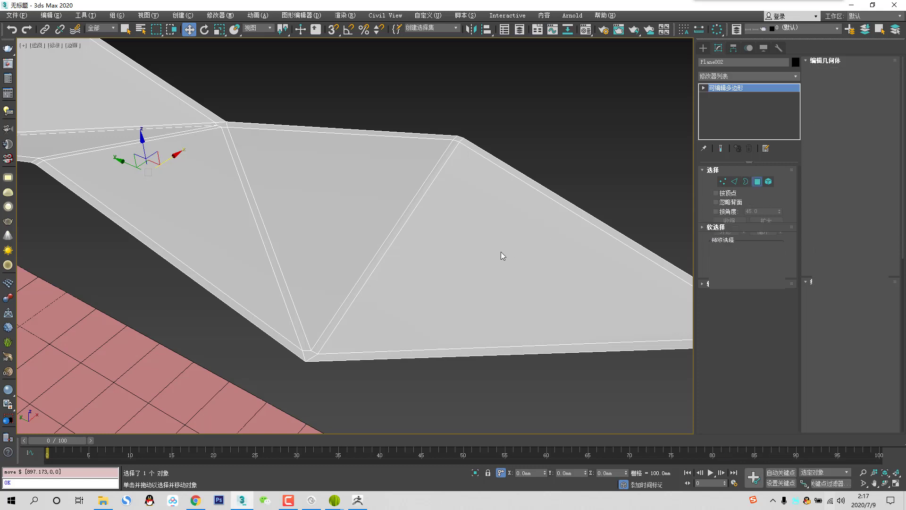
click(415, 221)
ctrl+click(401, 208)
ctrl+click(361, 208)
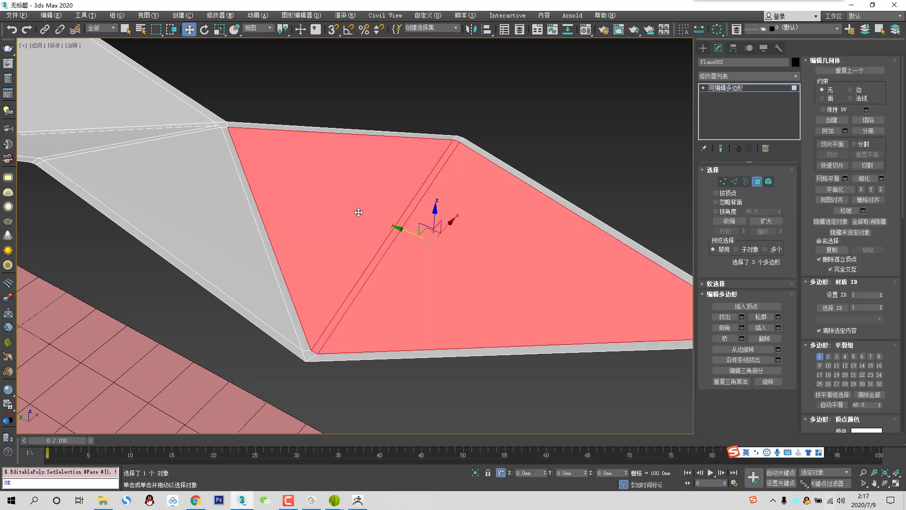
scroll(321, 217, down, 4)
ctrl+click(284, 222)
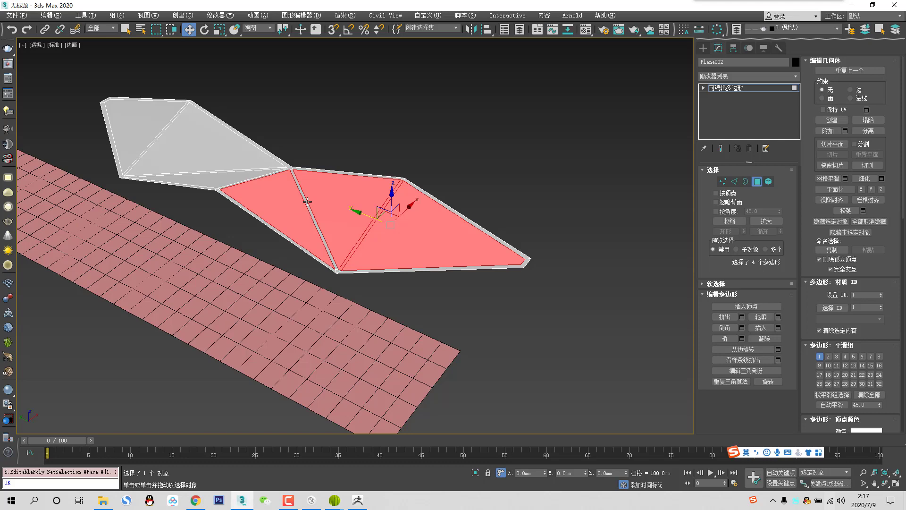
alt+middle_drag(317, 197, 296, 219)
key(alt+Tab)
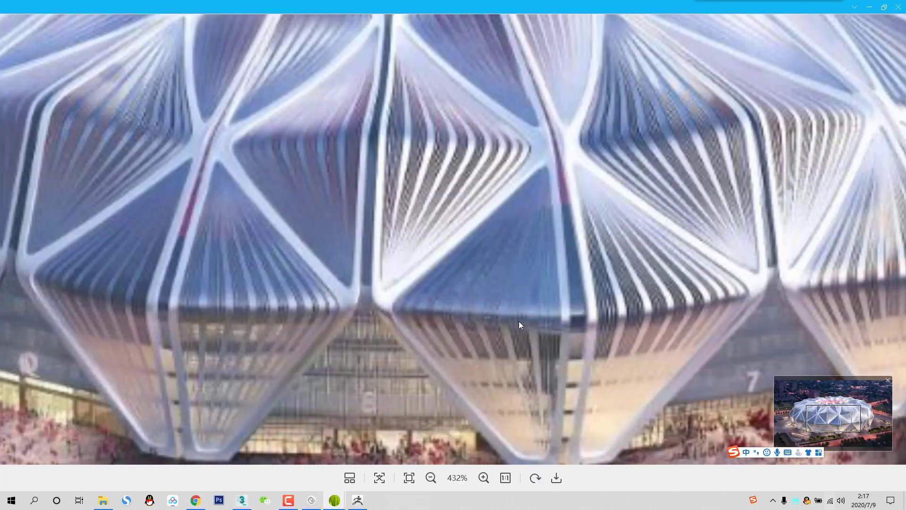
key(alt+Tab)
ctrl+click(246, 164)
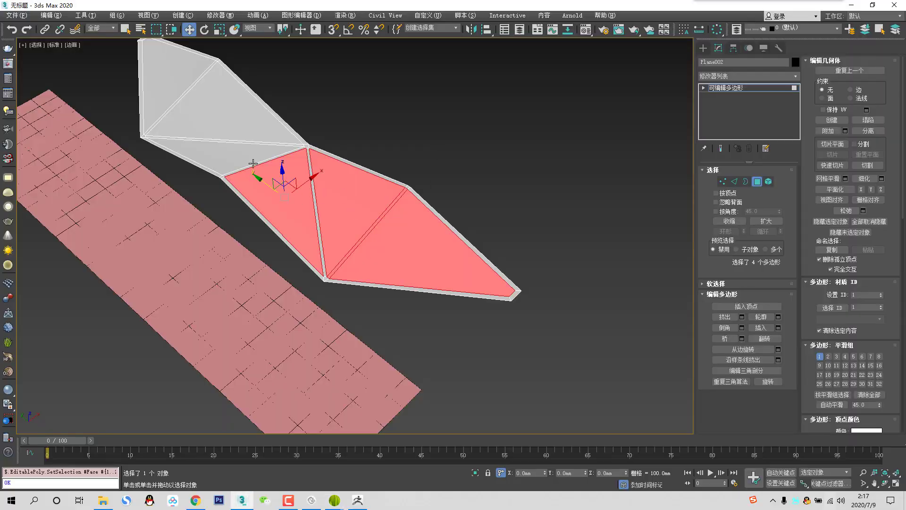
ctrl+click(246, 163)
ctrl+click(233, 105)
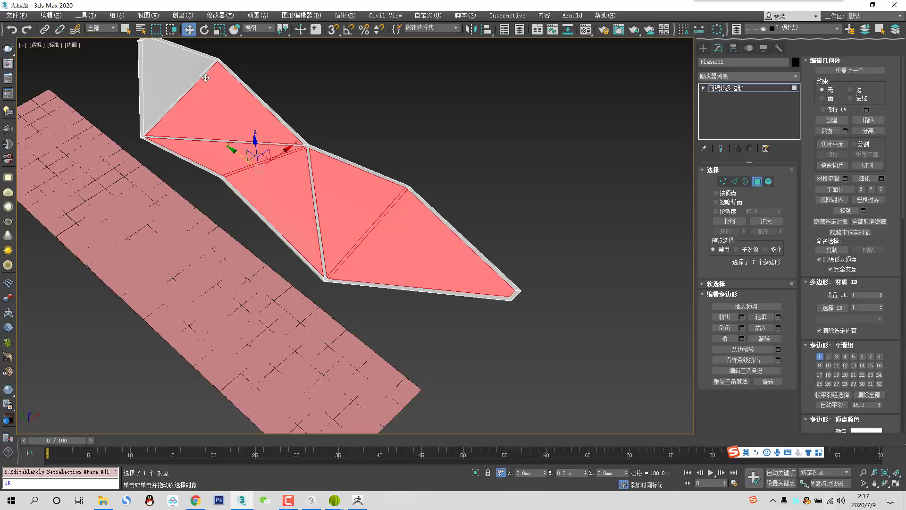
ctrl+click(199, 79)
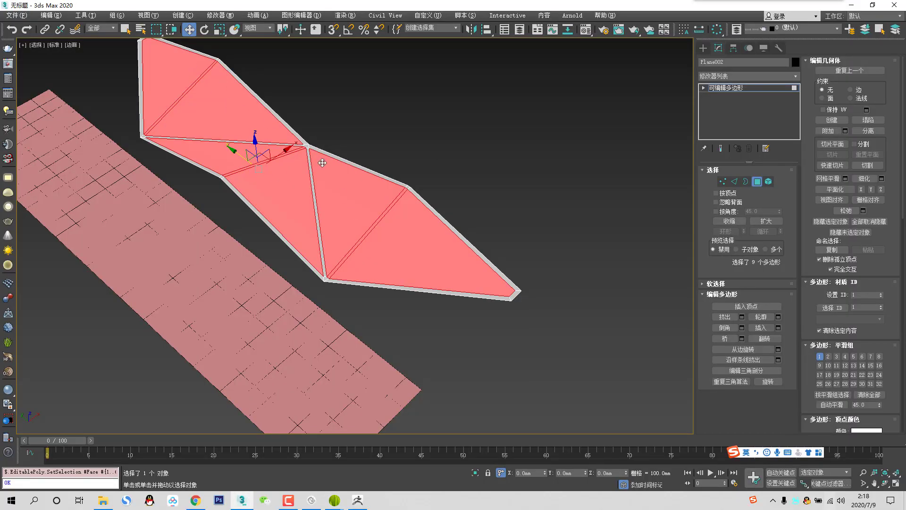
Invert the polygon selection and detach the outer border and dividing strips as a separate object.
key(ctrl+i)
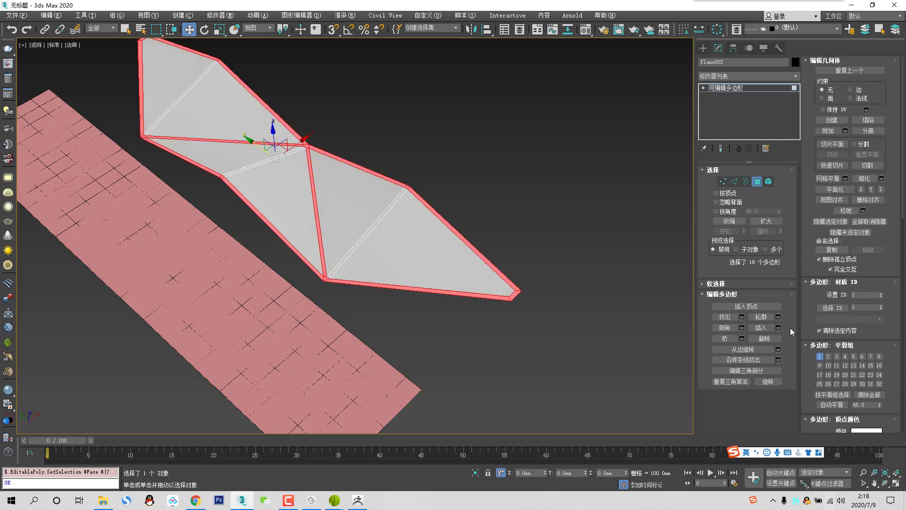
click(877, 132)
click(479, 254)
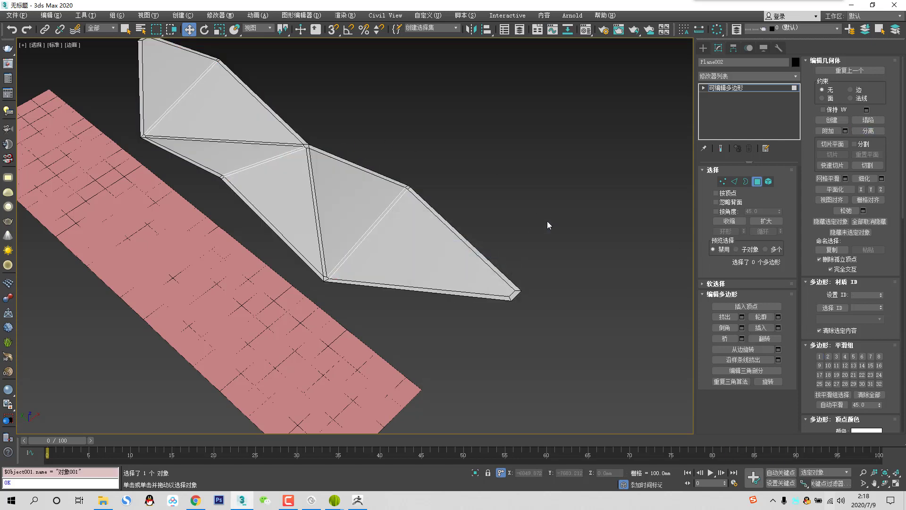
Leave polygon editing, select the detached frame strips as a whole object, and add a Shell modifier to them.
click(756, 181)
click(446, 191)
scroll(398, 186, up, 5)
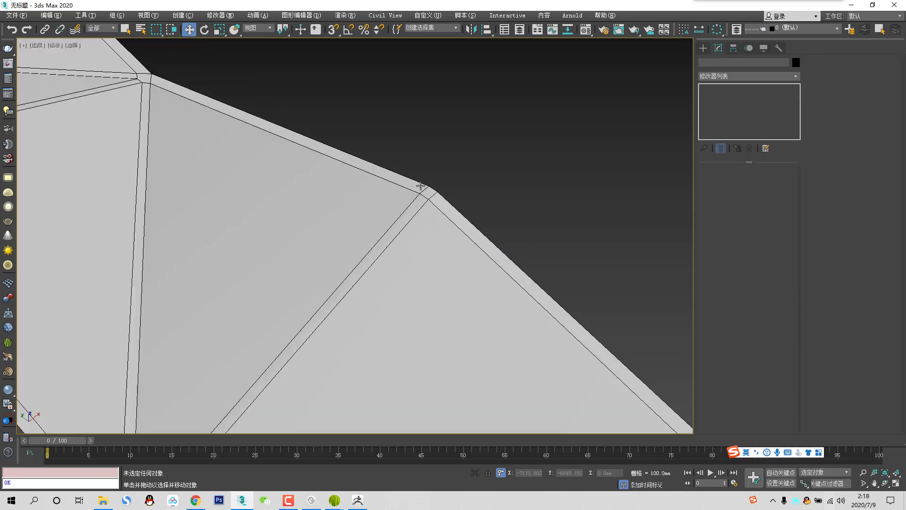
click(427, 192)
click(427, 193)
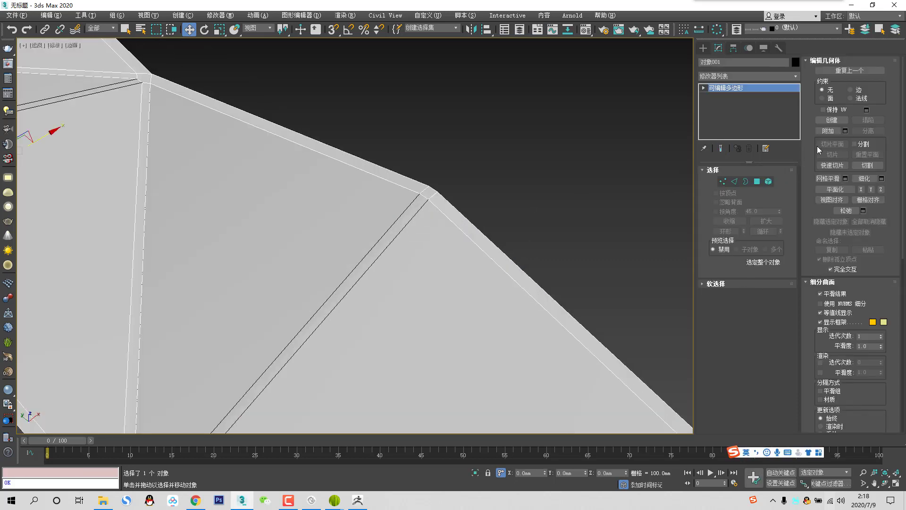
click(757, 182)
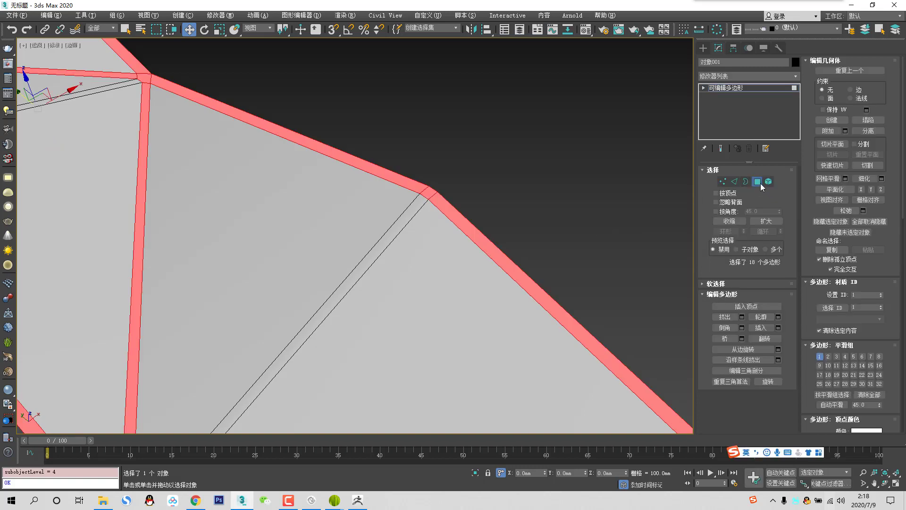
click(745, 86)
click(736, 76)
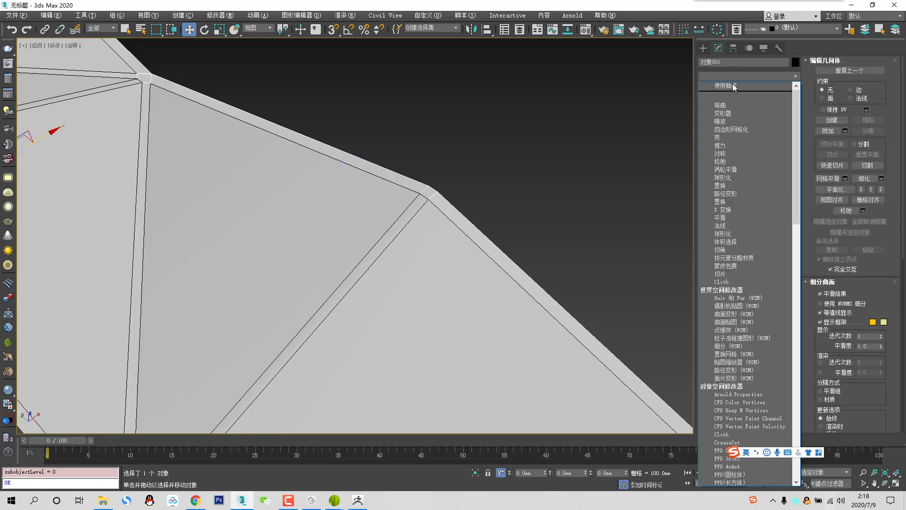
click(725, 137)
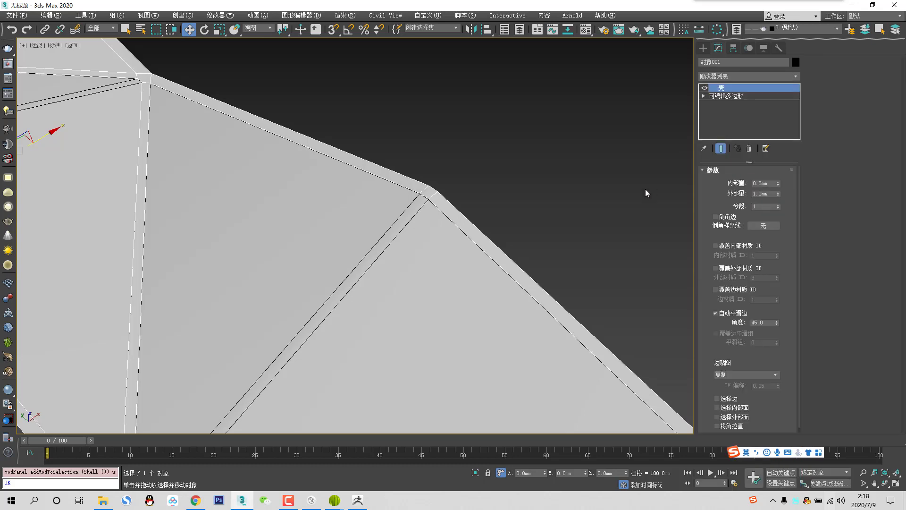
Set the shell's outer amount to 0 mm and turn on selection of its outer faces.
scroll(305, 159, down, 5)
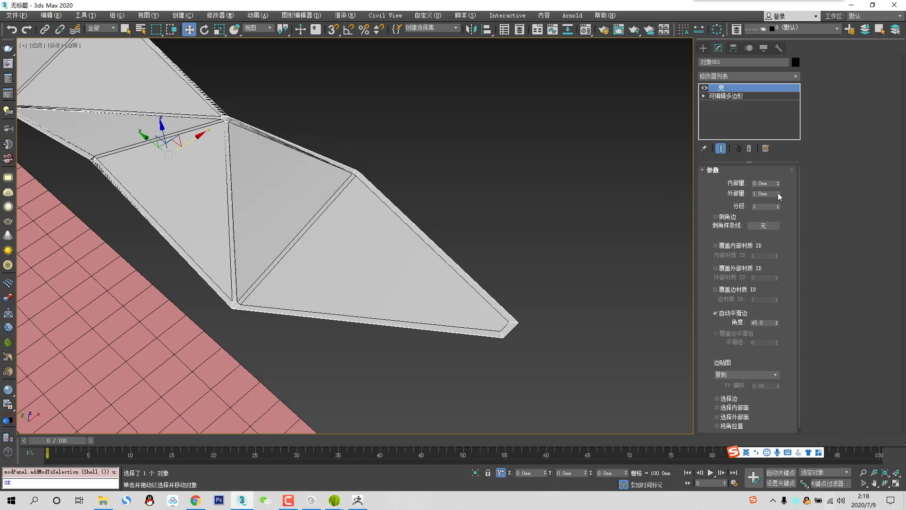
right_click(778, 192)
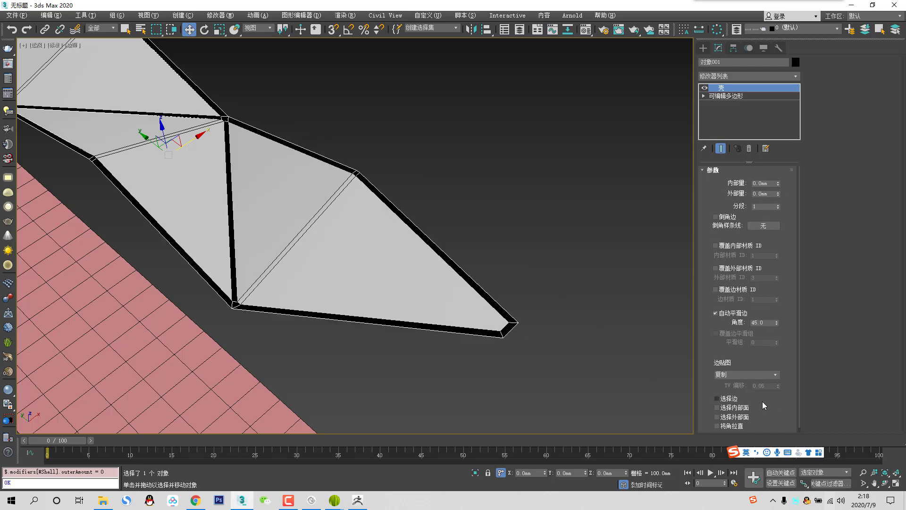
click(731, 417)
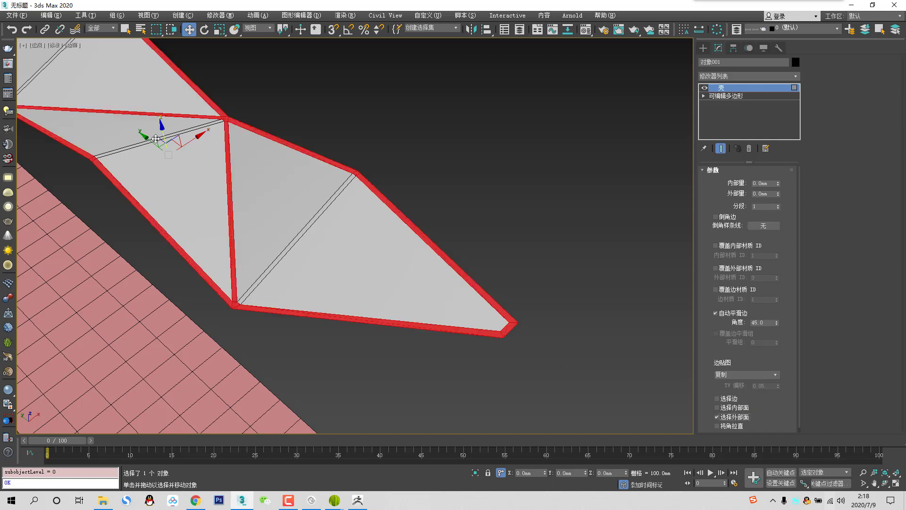
Convert the shelled frame to an editable poly and enter polygon editing with its outer faces selected.
right_click(472, 134)
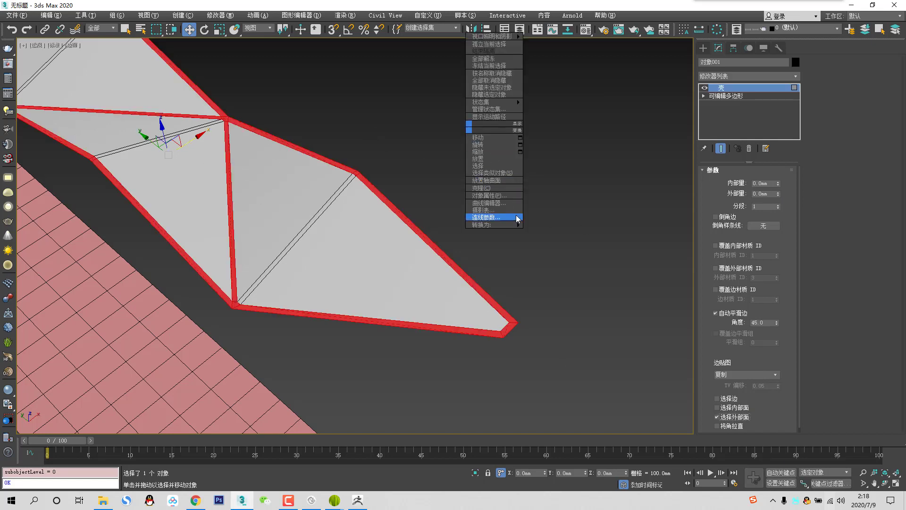
mouse_move(517, 218)
click(572, 235)
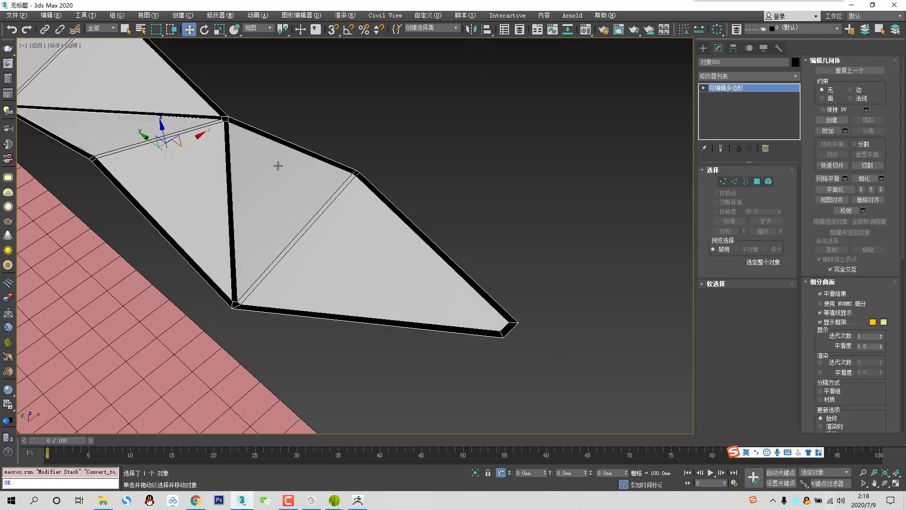
scroll(250, 150, up, 2)
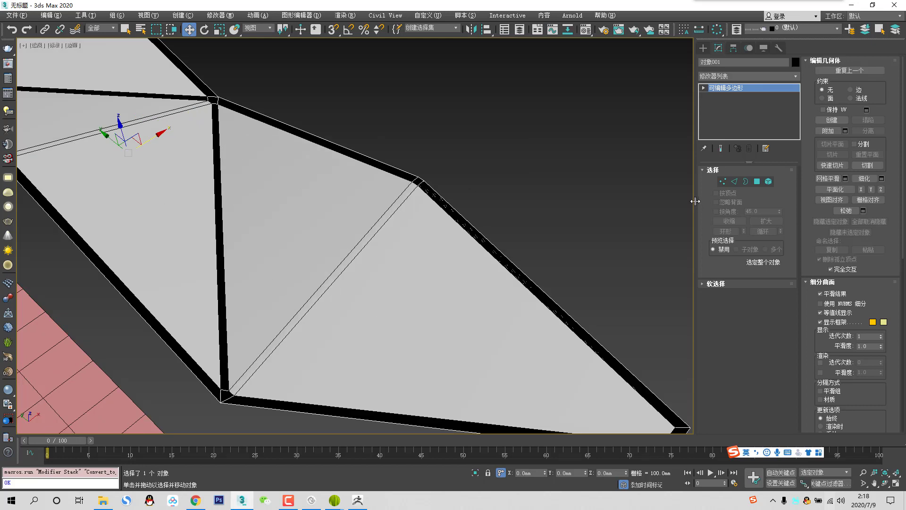
click(757, 181)
key(ctrl+a)
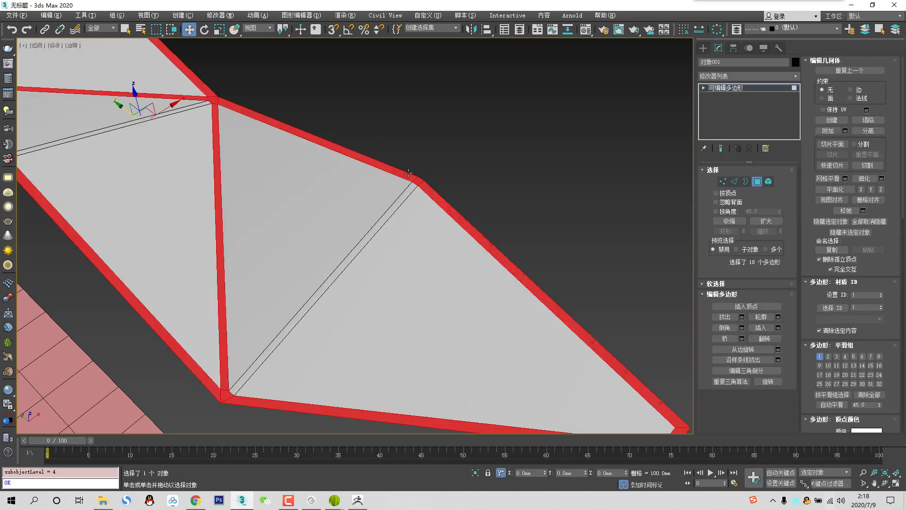
Try moving the frame's selected outer faces 20 mm along Y, and undo the move.
click(575, 473)
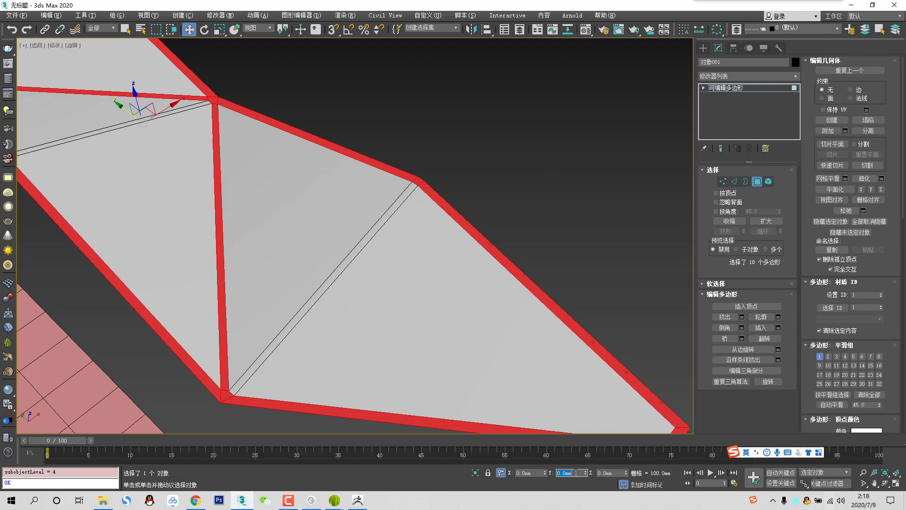
text(20)
key(Return)
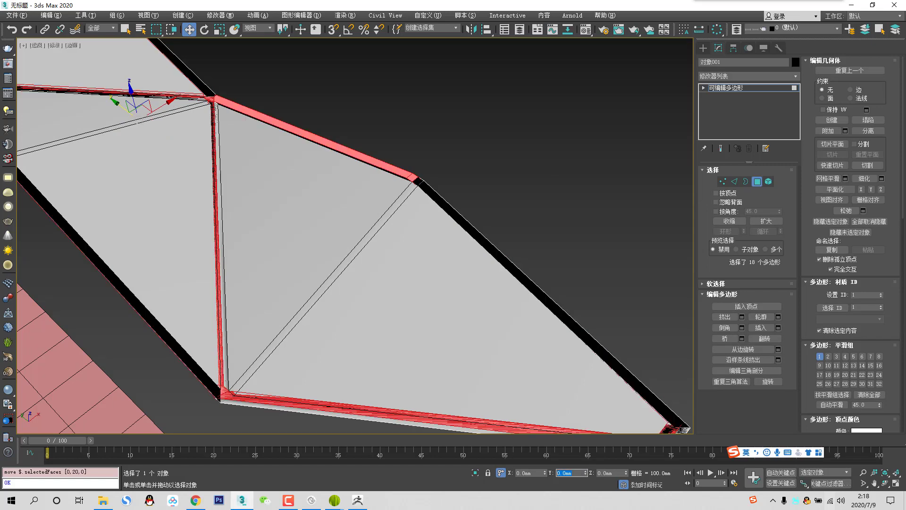
key(ctrl+z)
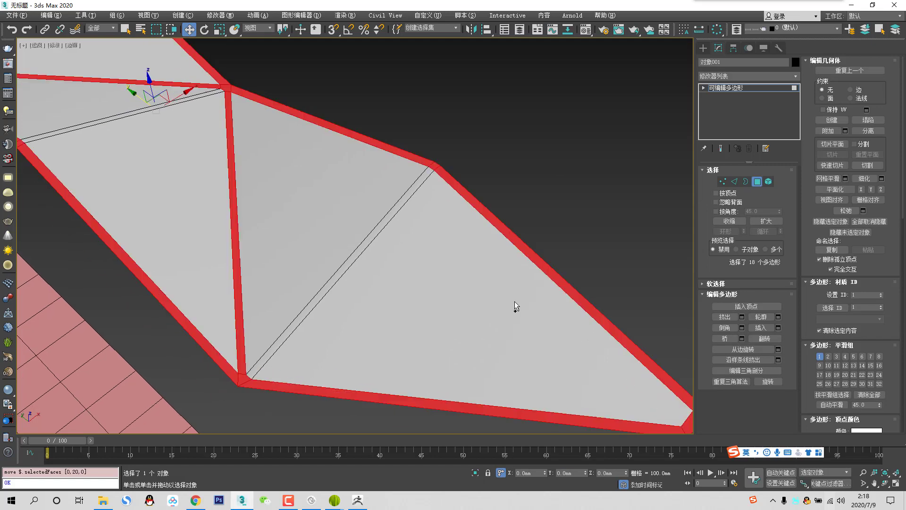
Move the frame's selected outer faces 20 mm along Z to give the strips thickness.
double_click(609, 474)
text(20)
key(Return)
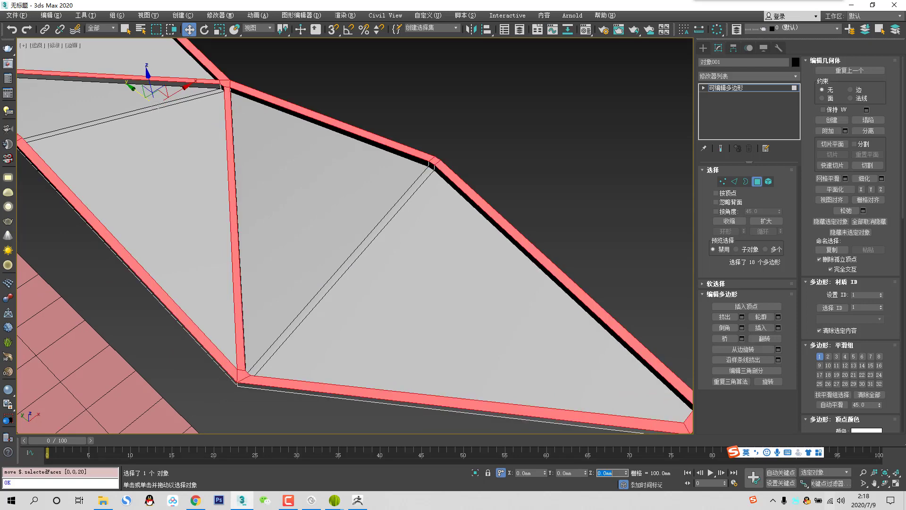
alt+middle_drag(357, 339, 342, 316)
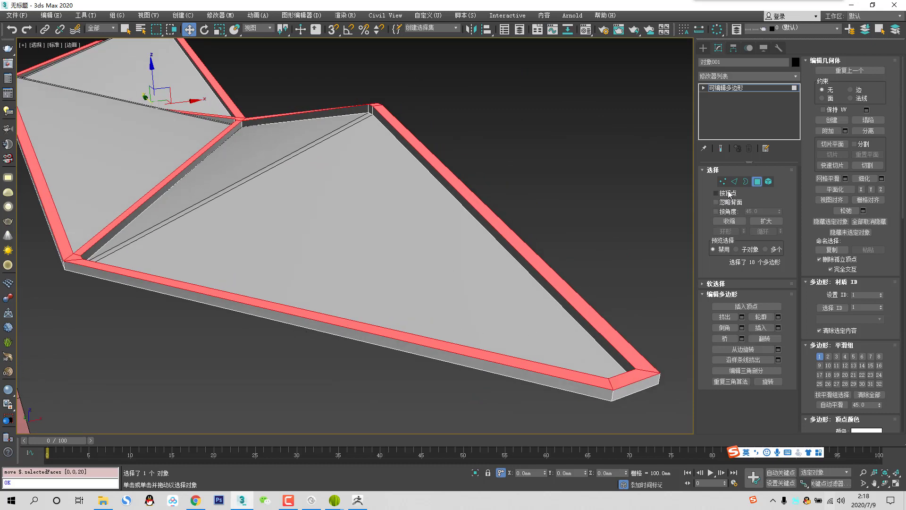
Select all edges of the thickened frame and chamfer them by 1 mm with one segment.
click(756, 182)
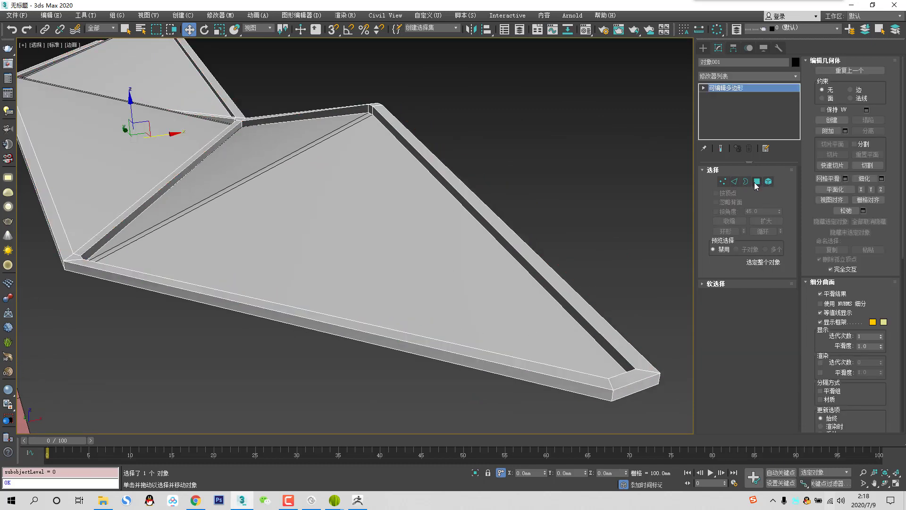
click(734, 181)
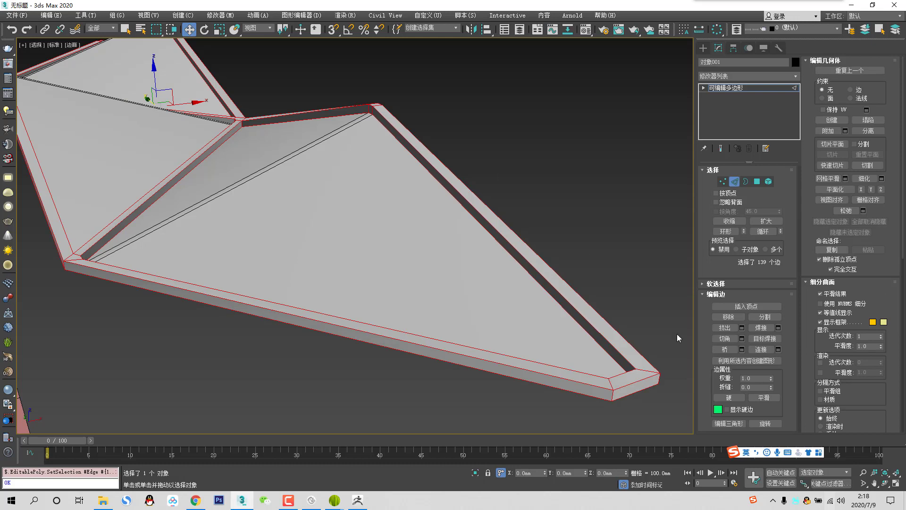
click(742, 338)
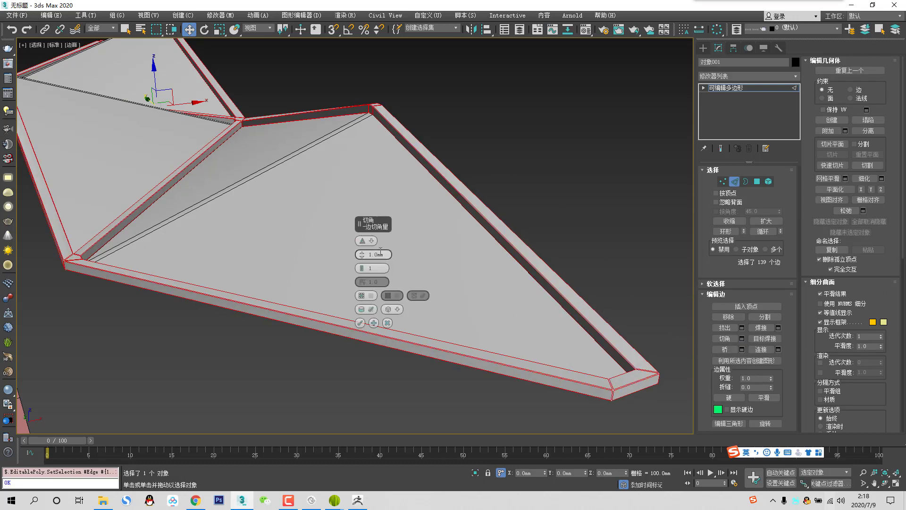
click(359, 322)
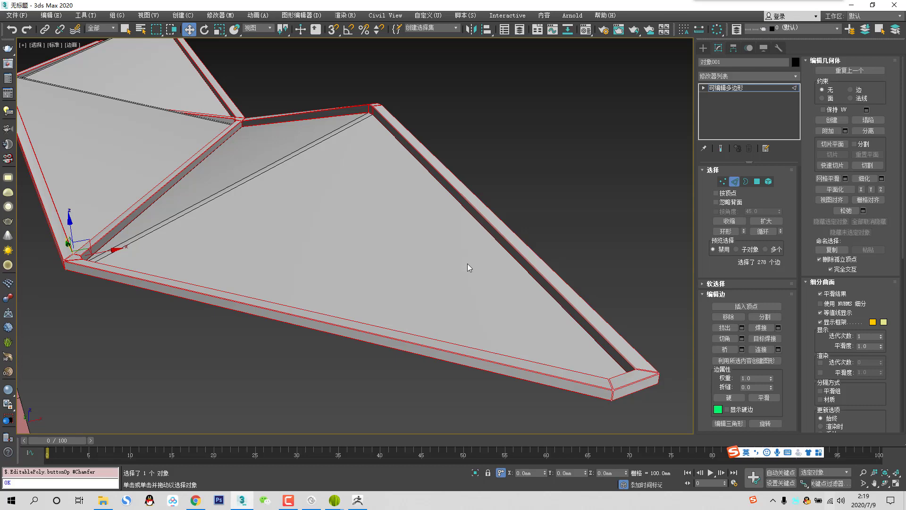
middle_drag(420, 200, 527, 336)
alt+middle_drag(375, 286, 353, 298)
key(alt+Tab)
key(alt+Tab)
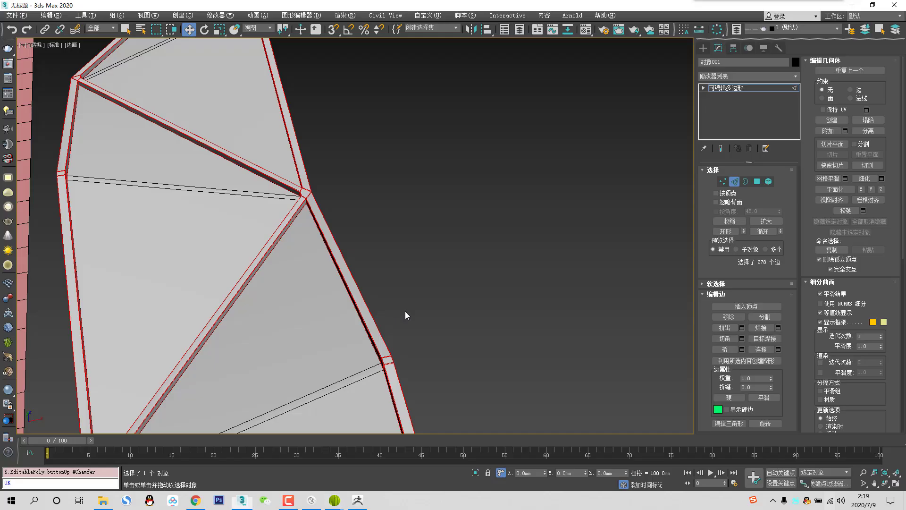
In the top view, connect the lengthwise edges of all frame strips with 2 segments and a pinch of 95.
scroll(401, 304, down, 5)
key(t)
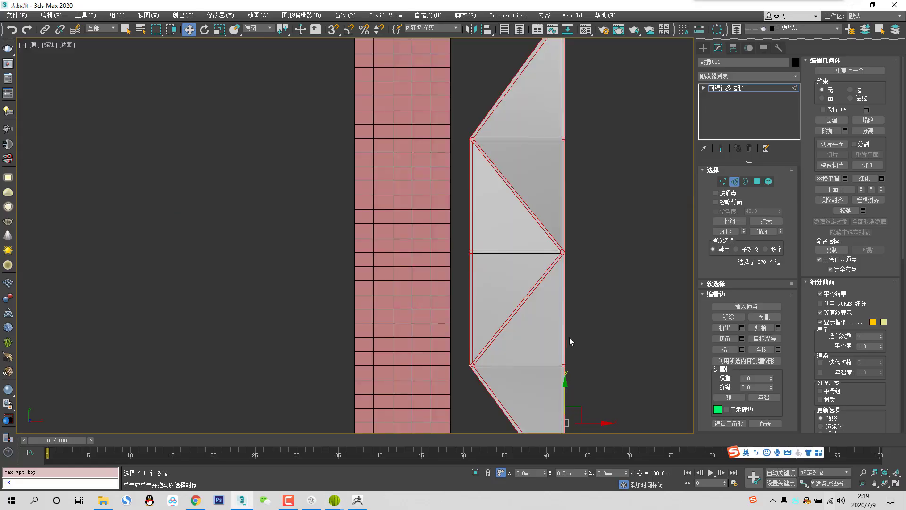
drag(603, 172, 420, 196)
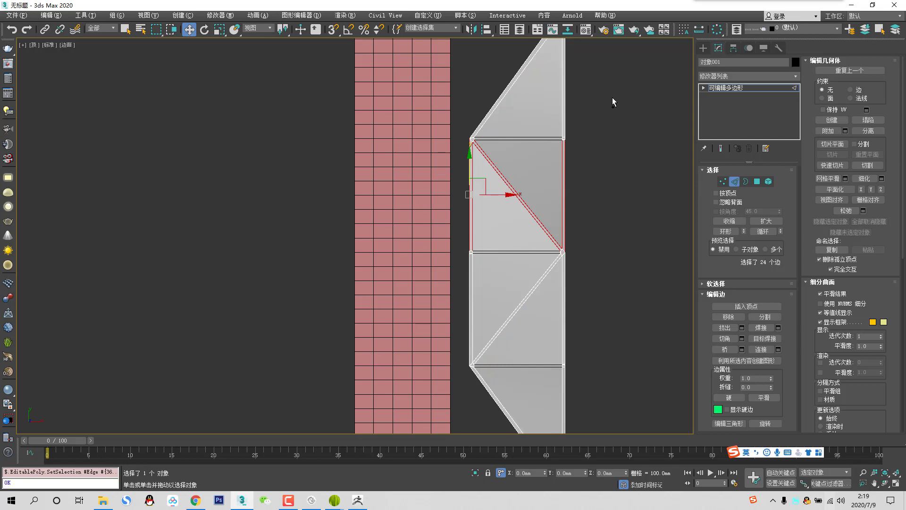
ctrl+drag(609, 301, 423, 350)
middle_drag(557, 409, 508, 287)
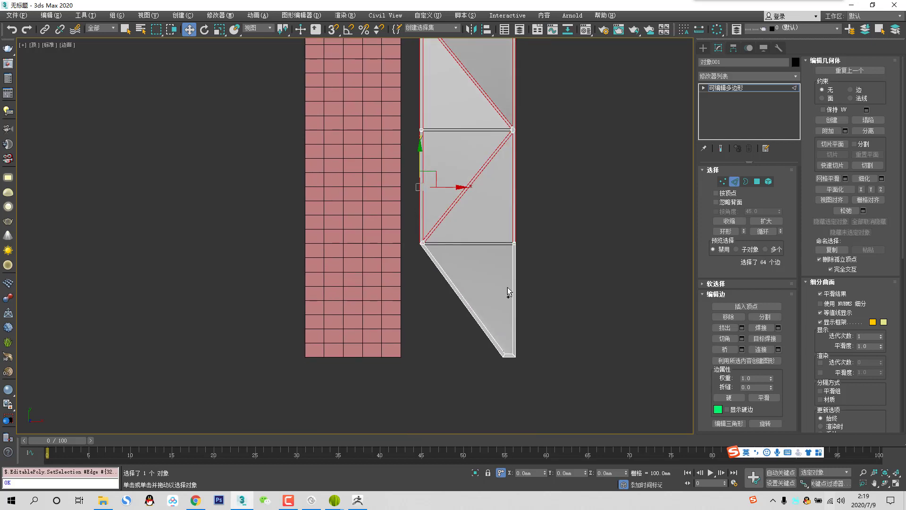
ctrl+drag(542, 290, 311, 321)
click(778, 349)
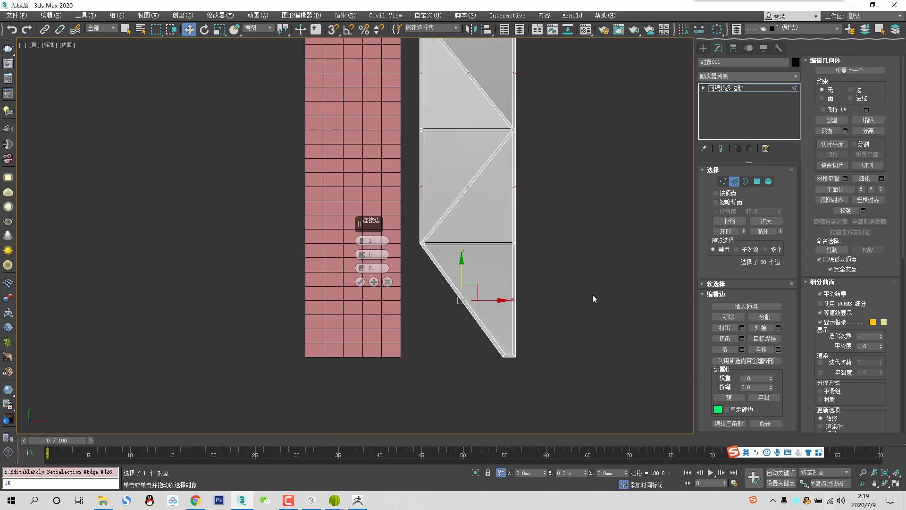
click(362, 239)
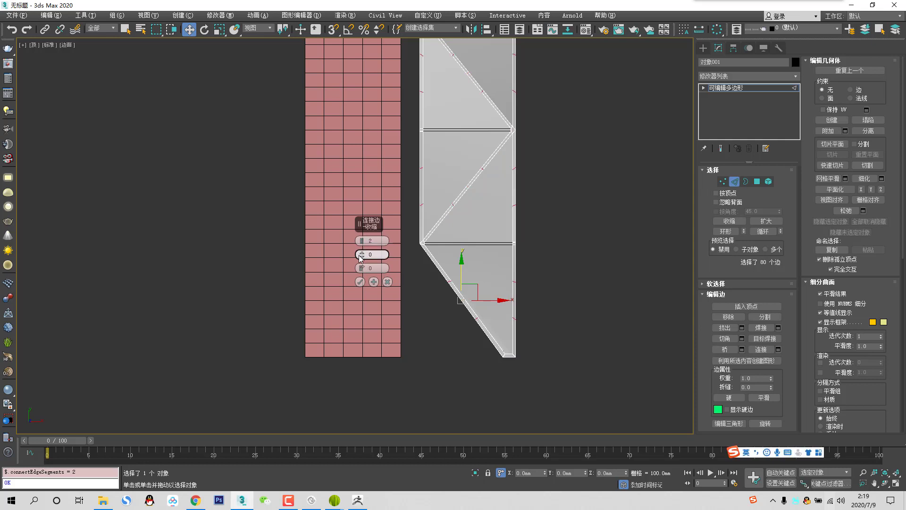
drag(362, 255, 344, 79)
click(359, 281)
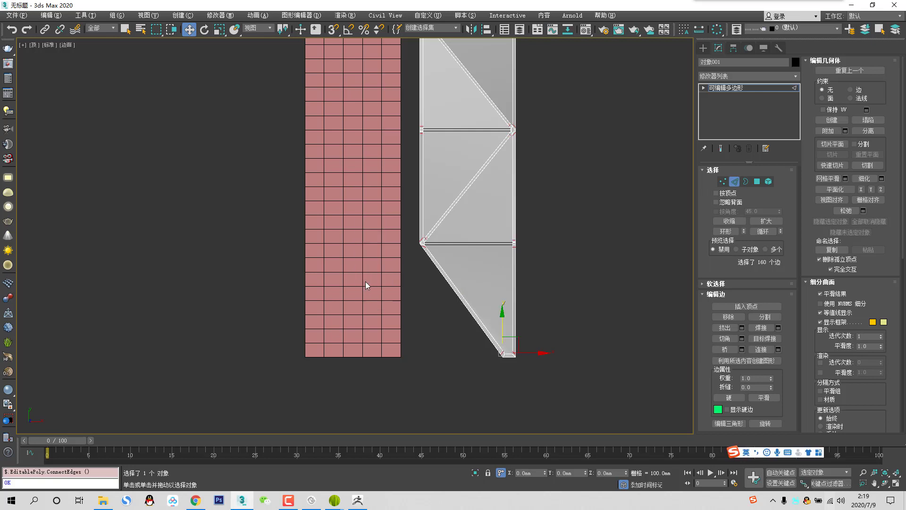
Select the short end edges at both tips of the frame and connect them with 1 segment and zero pinch.
scroll(531, 339, up, 6)
drag(485, 316, 490, 322)
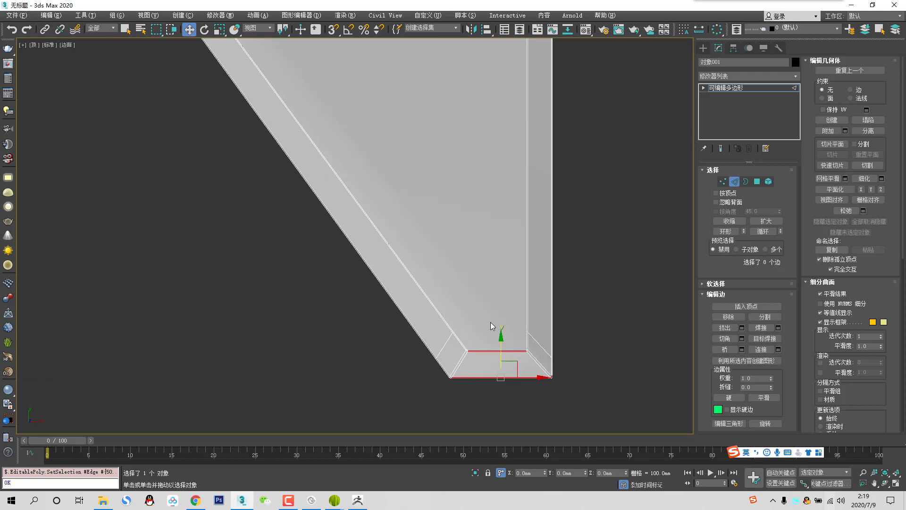
scroll(491, 322, down, 5)
scroll(593, 124, up, 6)
ctrl+drag(592, 124, 581, 66)
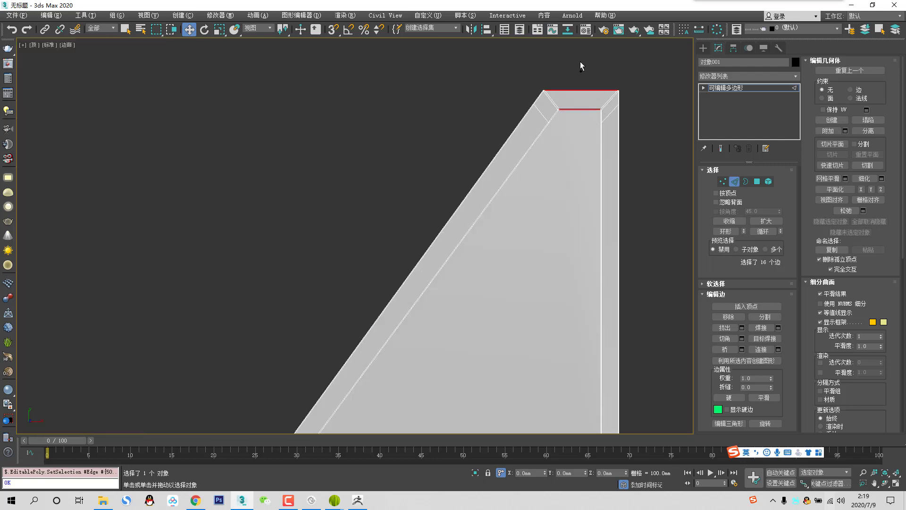
click(779, 349)
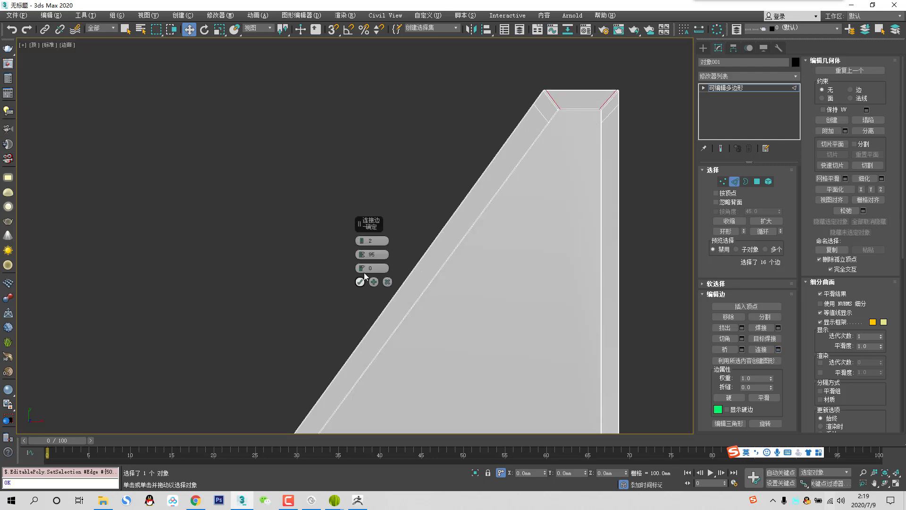
right_click(365, 254)
right_click(363, 241)
click(360, 281)
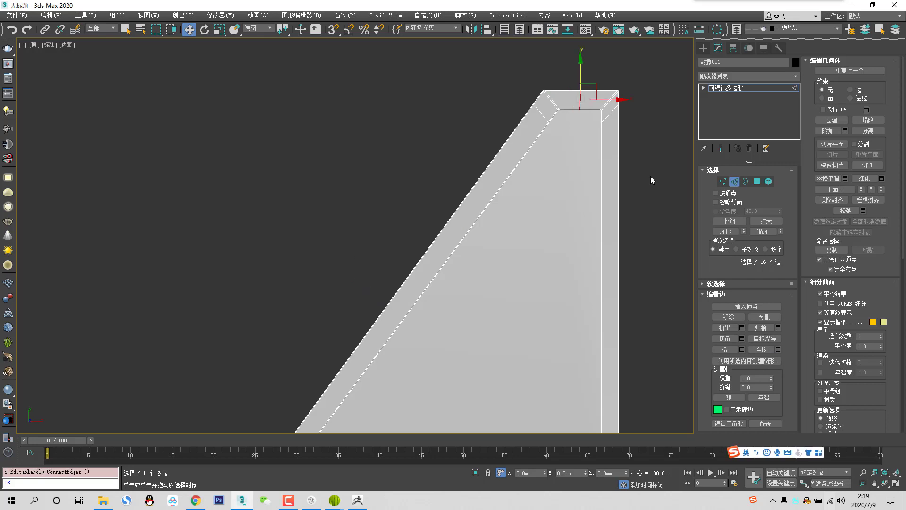
Leave edge editing, return to the perspective view, and turn on NURMS subdivision for the frame.
click(735, 182)
scroll(529, 222, down, 5)
scroll(493, 305, up, 4)
scroll(474, 325, down, 1)
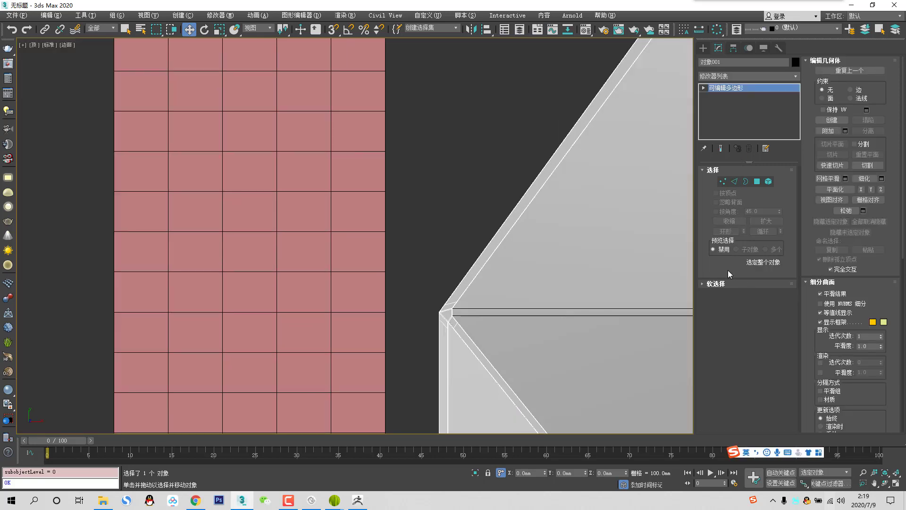
key(p)
scroll(366, 281, up, 5)
scroll(366, 282, down, 1)
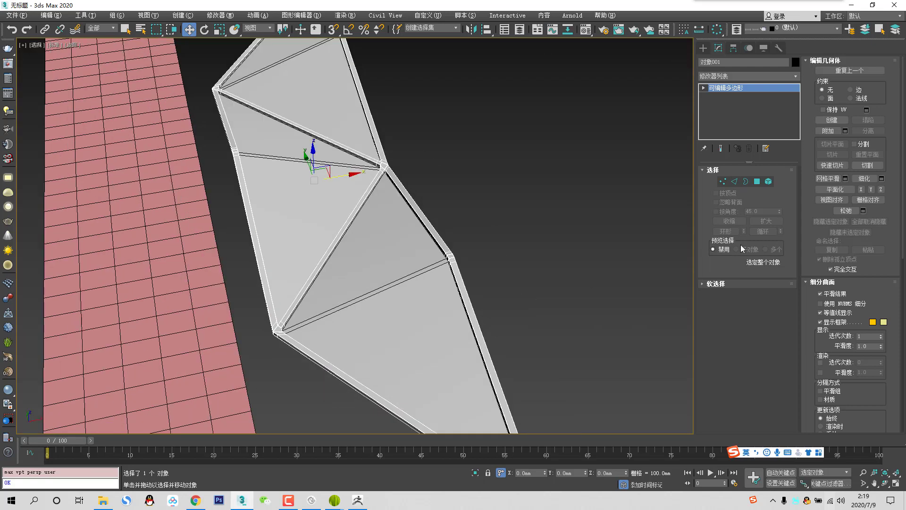
click(855, 303)
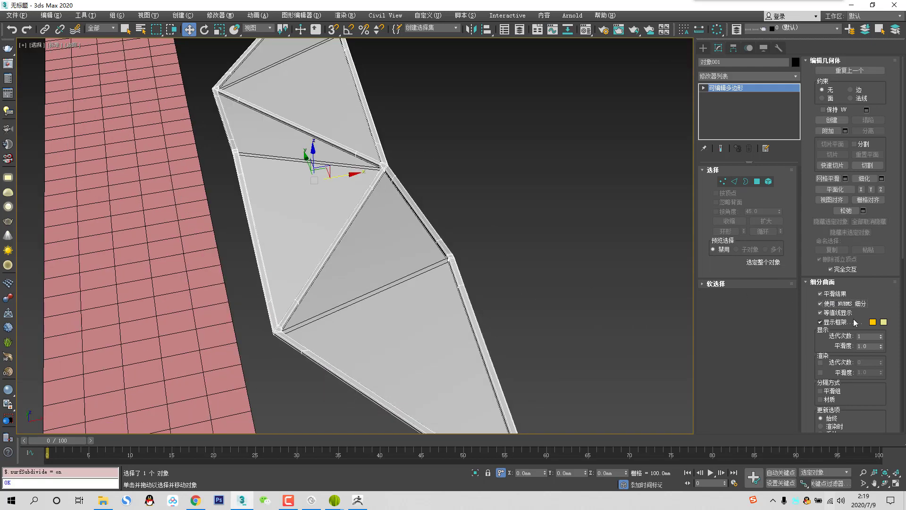
Set the frame's subdivision iterations to 2, hide the edge display, and inspect the smoothed strips and joints from several angles.
click(880, 334)
key(F4)
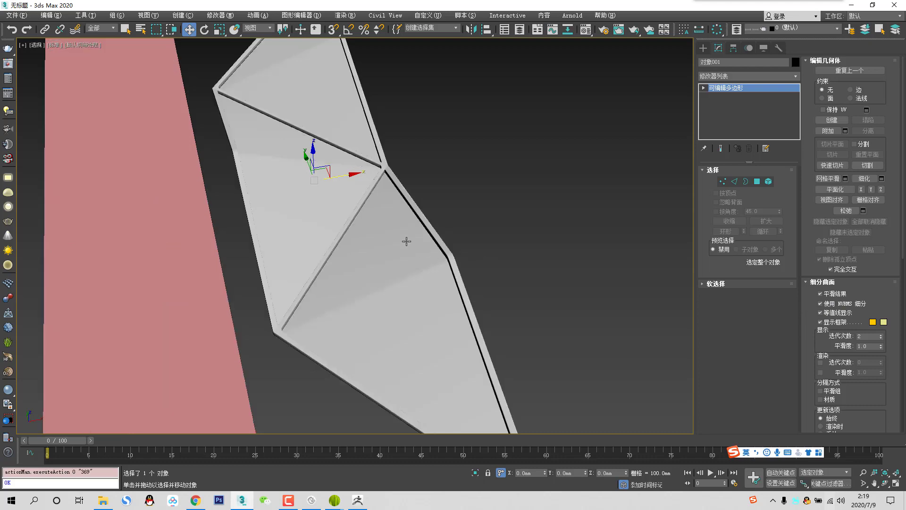
scroll(333, 138, up, 6)
scroll(354, 137, down, 4)
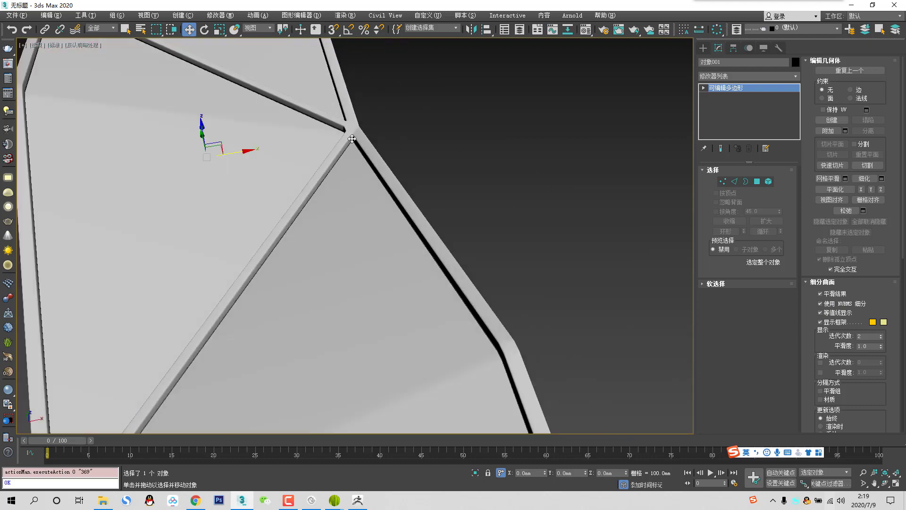
alt+middle_drag(375, 149, 441, 177)
scroll(350, 155, down, 2)
scroll(485, 199, down, 4)
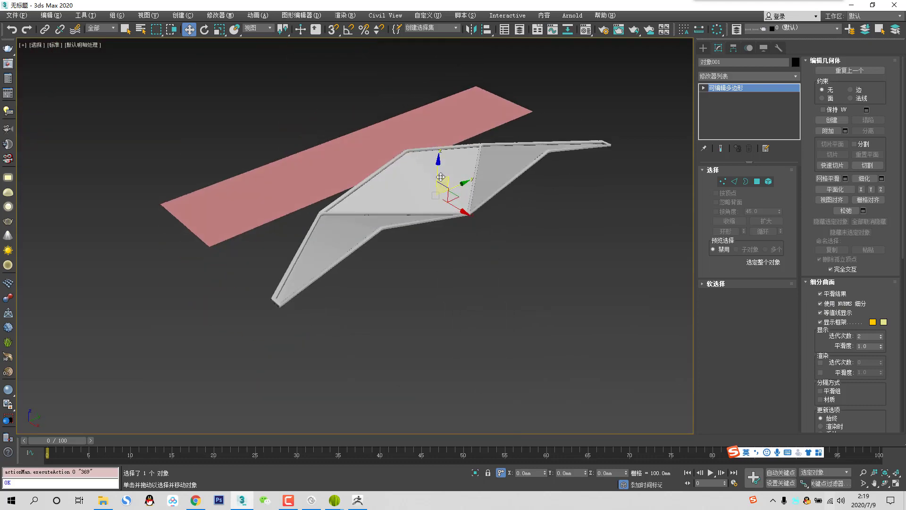
scroll(366, 183, up, 5)
alt+middle_drag(226, 306, 342, 287)
scroll(263, 285, down, 5)
alt+middle_drag(328, 267, 643, 313)
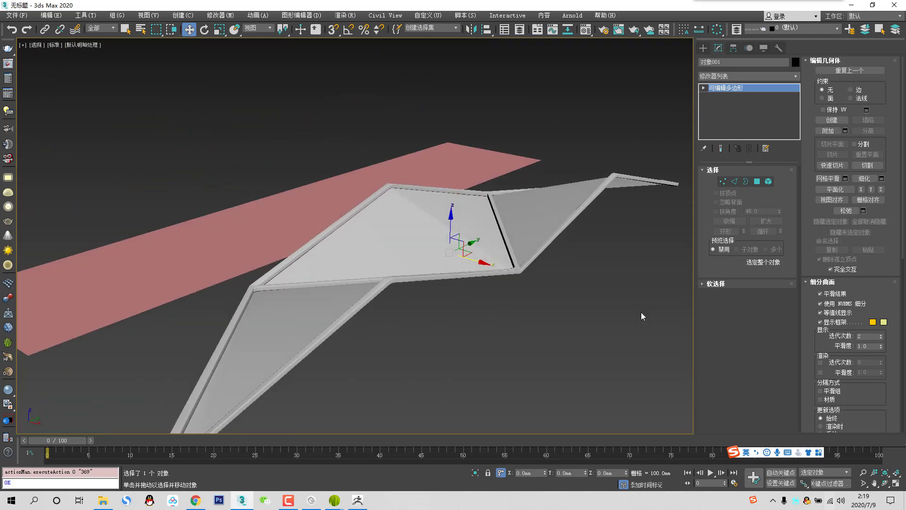
Turn off NURMS subdivision for the frame, show edged faces again, and switch to the top view.
click(820, 304)
key(F4)
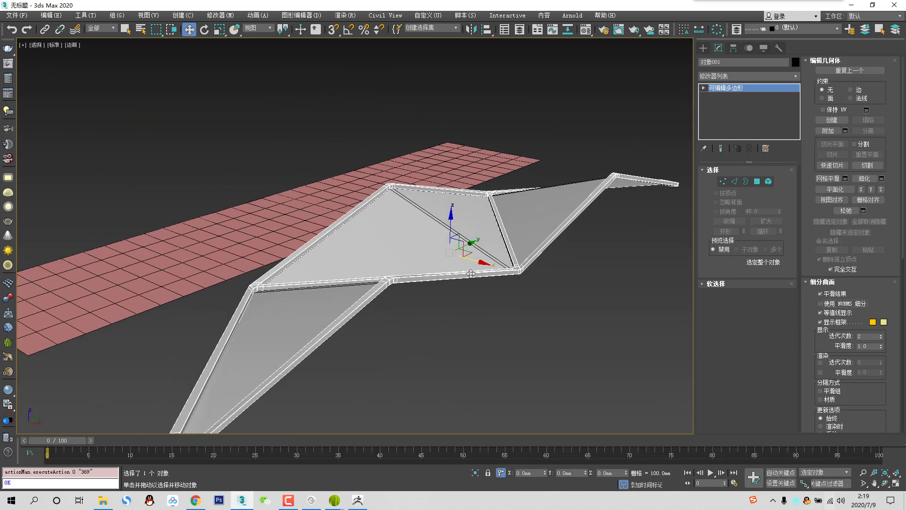
alt+middle_drag(394, 300, 481, 289)
key(t)
scroll(479, 291, down, 5)
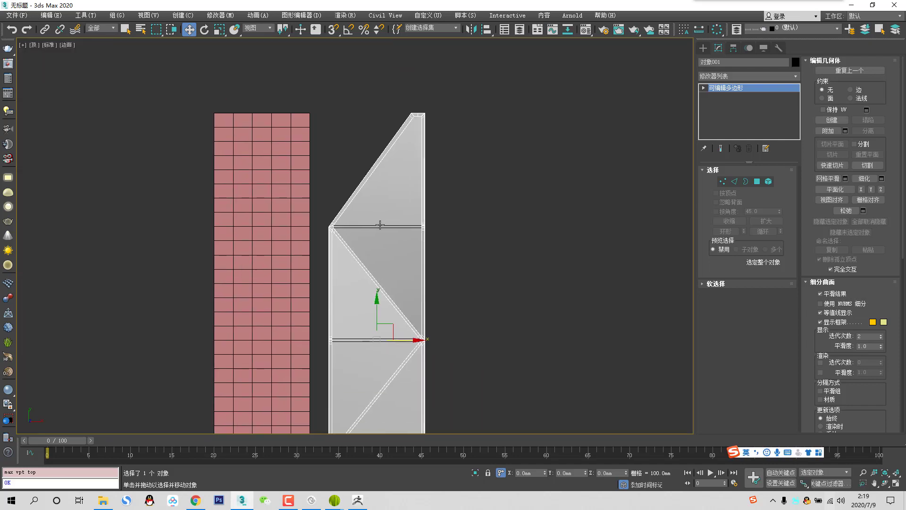
After checking the stadium reference image, assign the 03 - Default material to the frame and set its diffuse color to white.
click(396, 214)
key(alt+Tab)
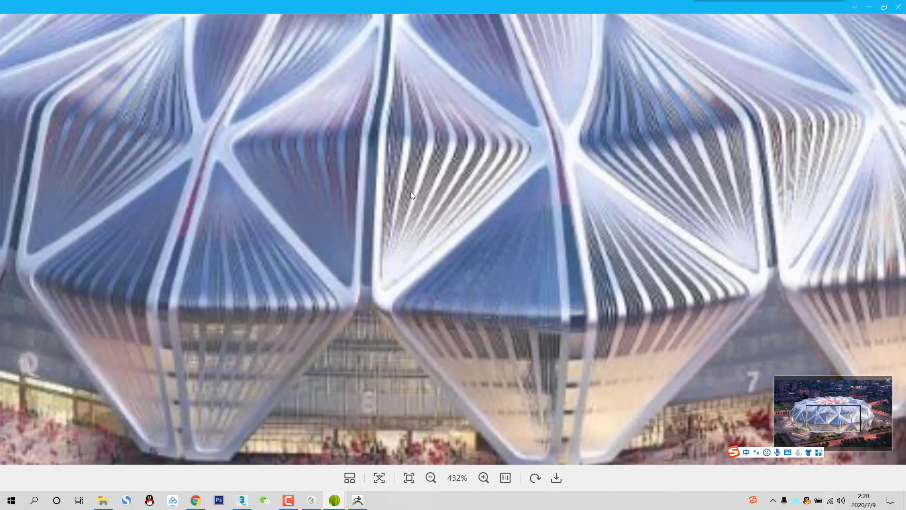
key(alt+Tab)
scroll(425, 242, up, 5)
click(440, 224)
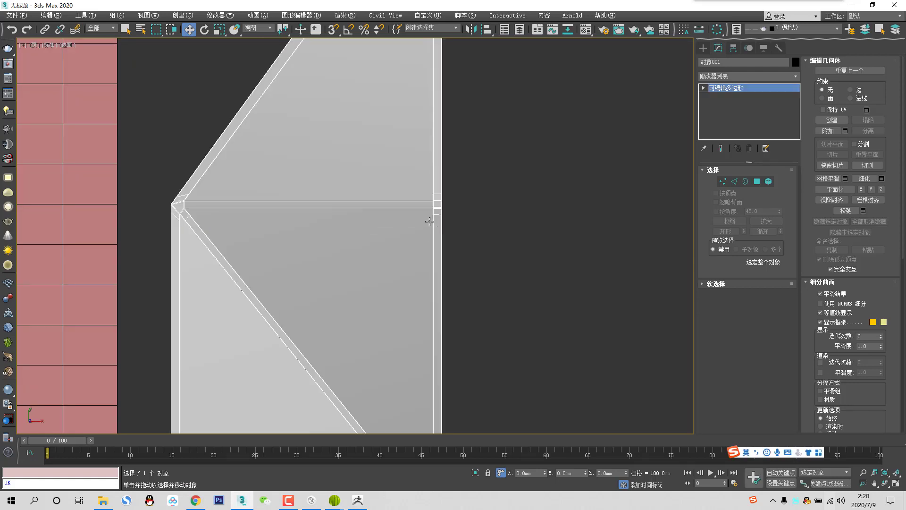
key(m)
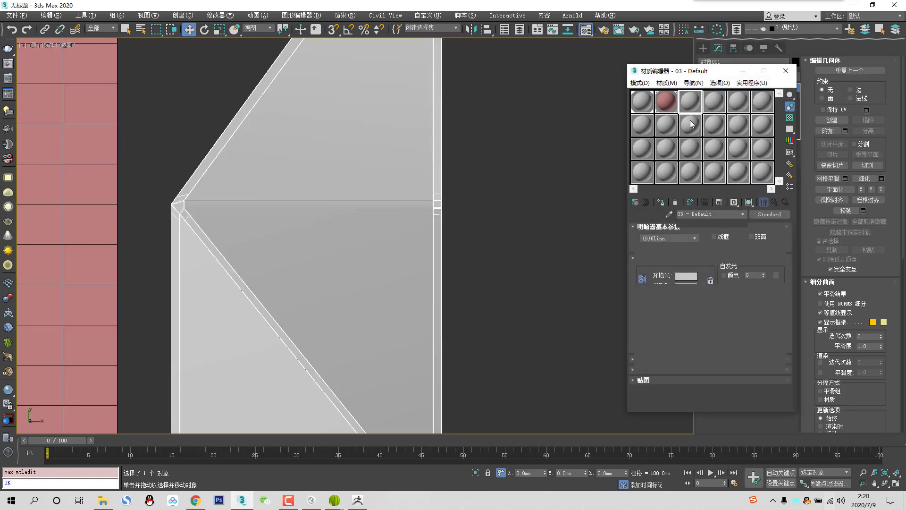
click(661, 202)
click(692, 284)
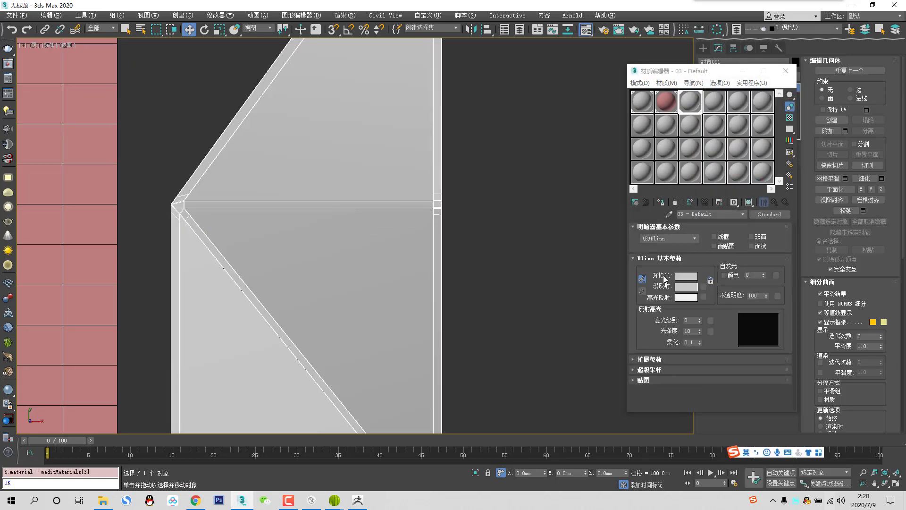
drag(354, 109, 375, 109)
click(354, 143)
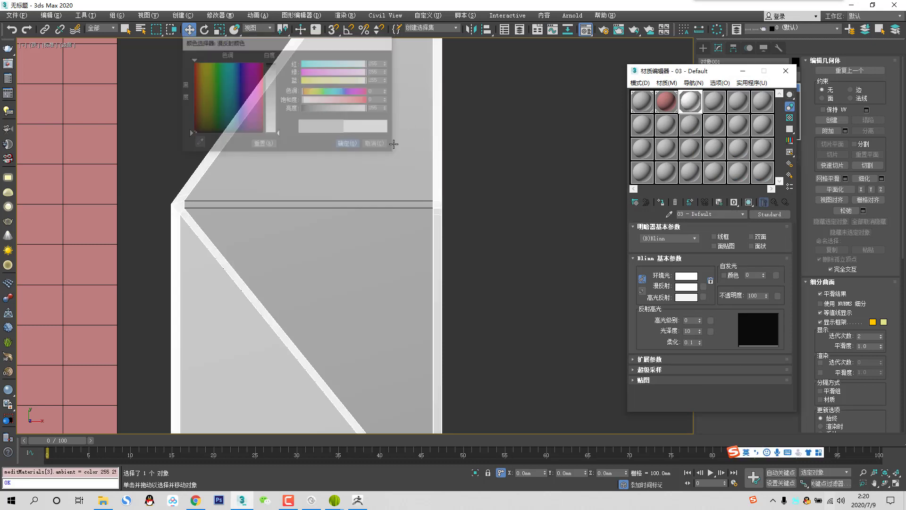
Darken the panel material 01 - Default to a diffuse gray of RGB 77 and close the material editor.
click(641, 102)
click(688, 288)
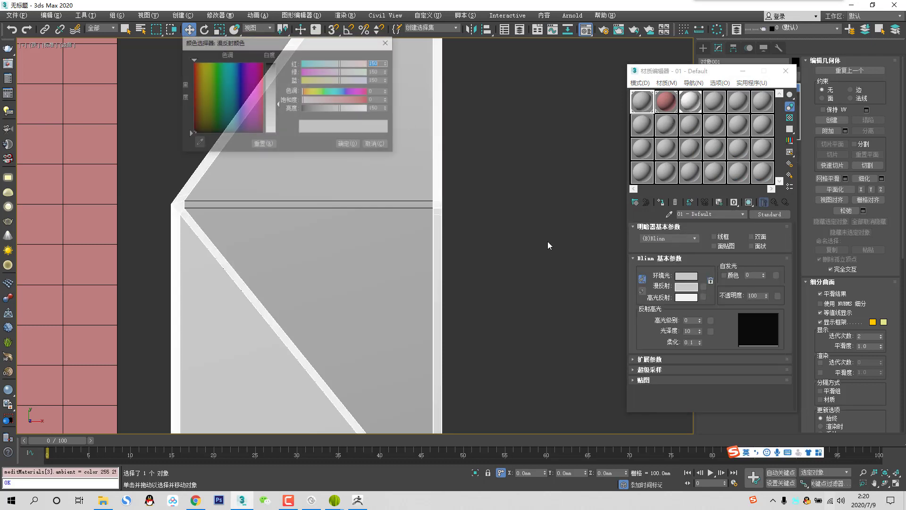
drag(329, 112, 322, 109)
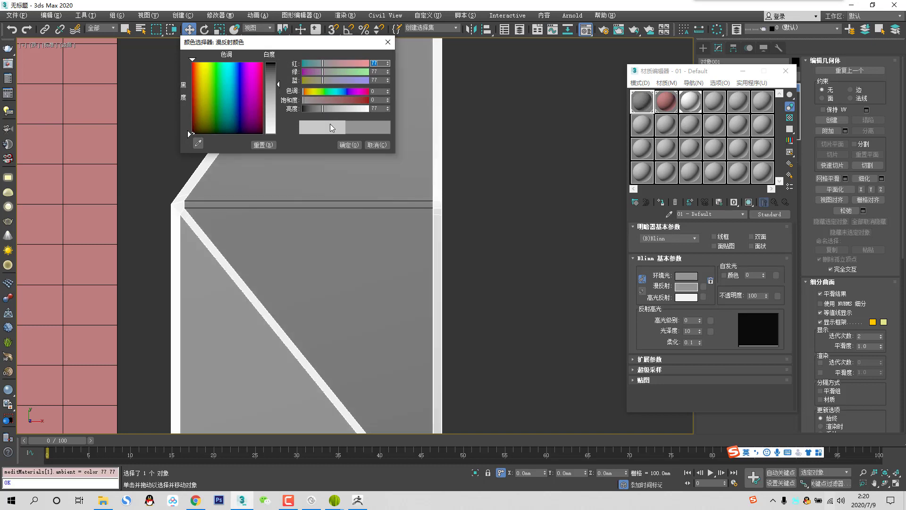
click(339, 145)
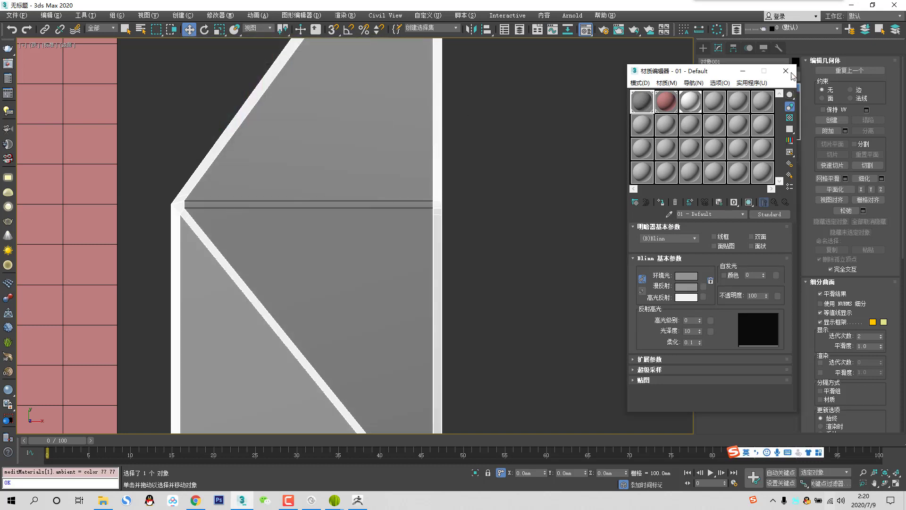
click(786, 71)
scroll(363, 158, down, 4)
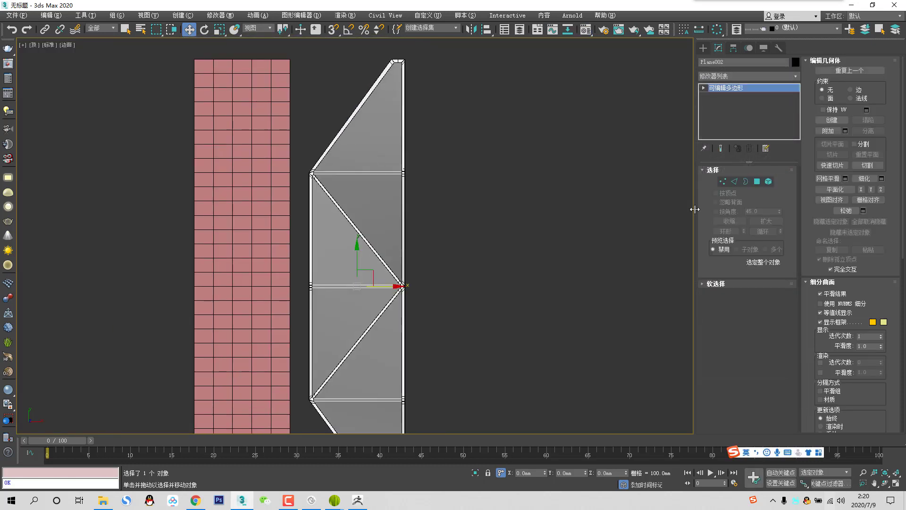
click(735, 181)
click(364, 152)
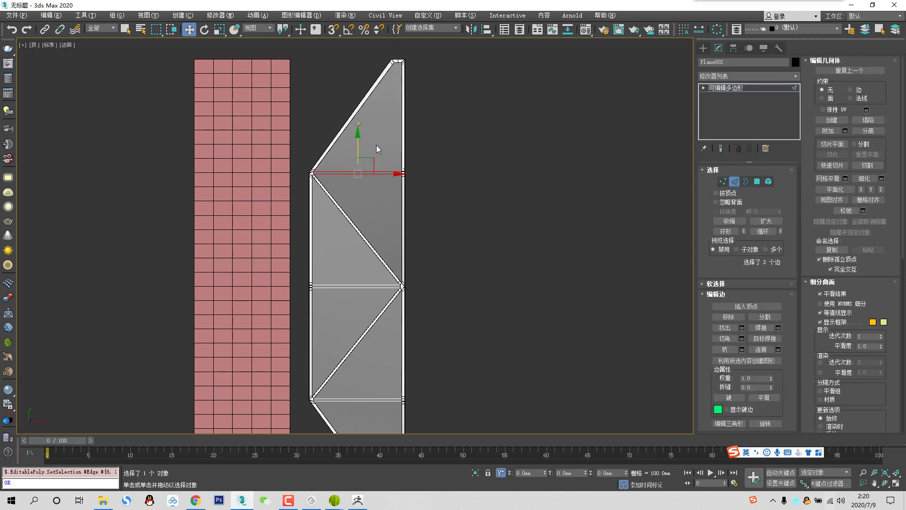
scroll(381, 258, up, 5)
scroll(435, 270, down, 5)
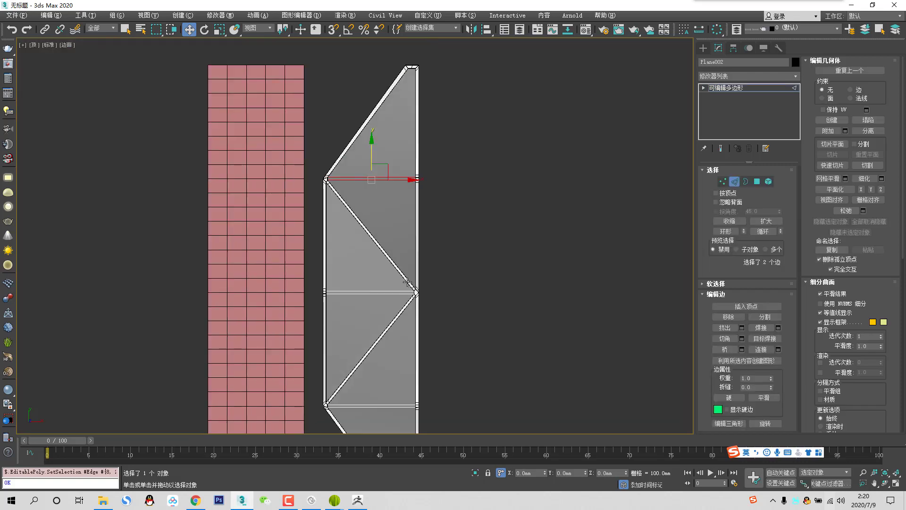
click(722, 182)
click(723, 182)
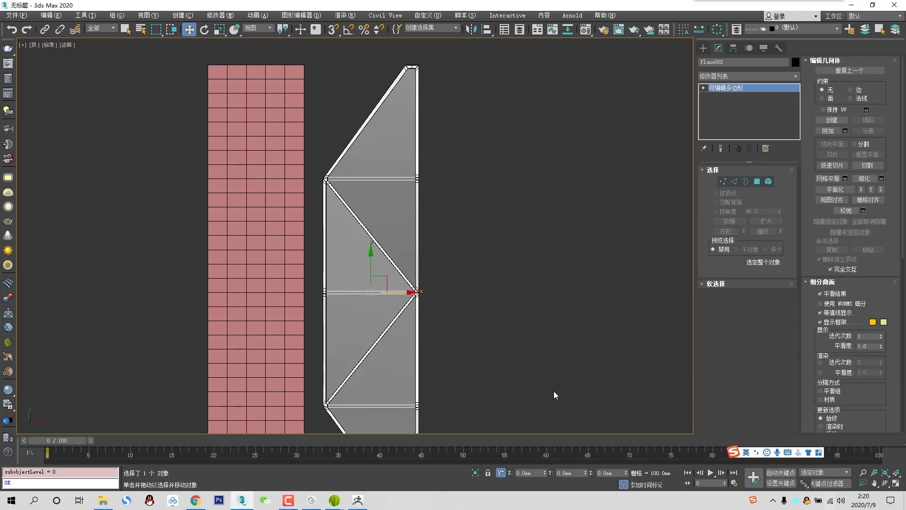
Isolate the panel mesh and select the two acute corner vertices above and below the middle fold on the straight side.
click(476, 474)
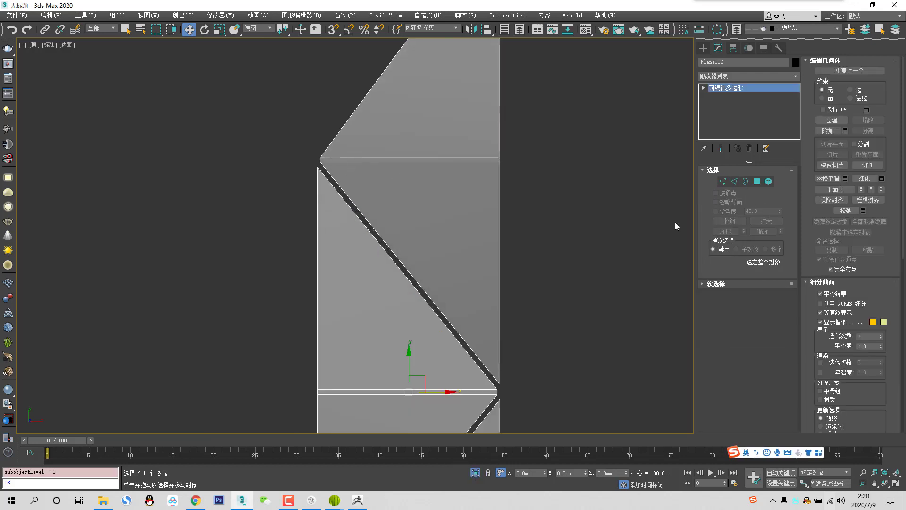
click(723, 181)
scroll(500, 381, up, 5)
drag(478, 357, 506, 390)
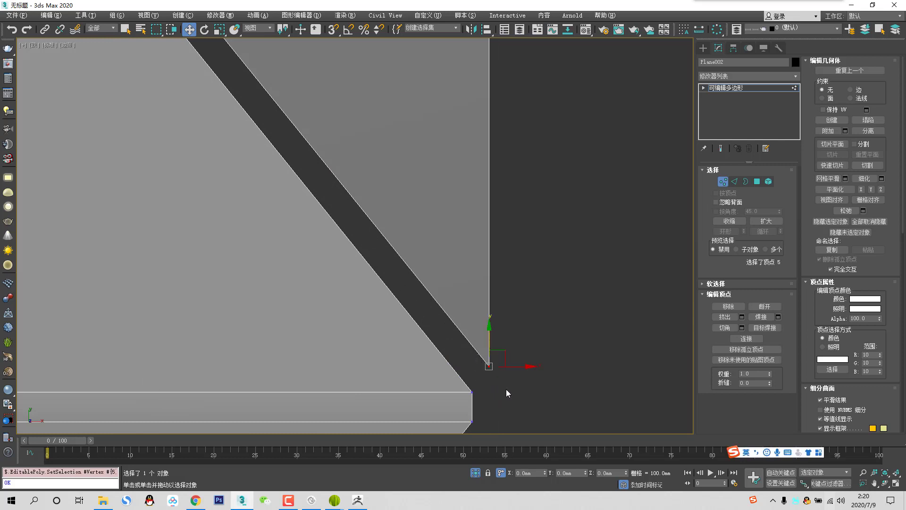
scroll(505, 390, down, 4)
middle_drag(506, 391, 510, 329)
scroll(510, 343, up, 5)
ctrl+drag(476, 290, 519, 325)
scroll(414, 309, down, 9)
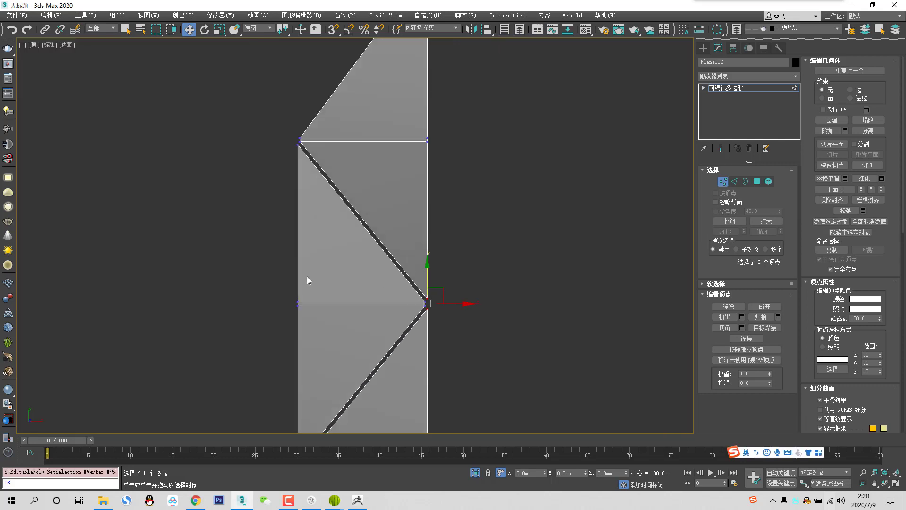
Add the acute corner vertices at the two outer ends of the diagonal gaps to the panel's vertex selection.
scroll(304, 133, up, 5)
ctrl+drag(283, 165, 300, 192)
scroll(321, 223, down, 7)
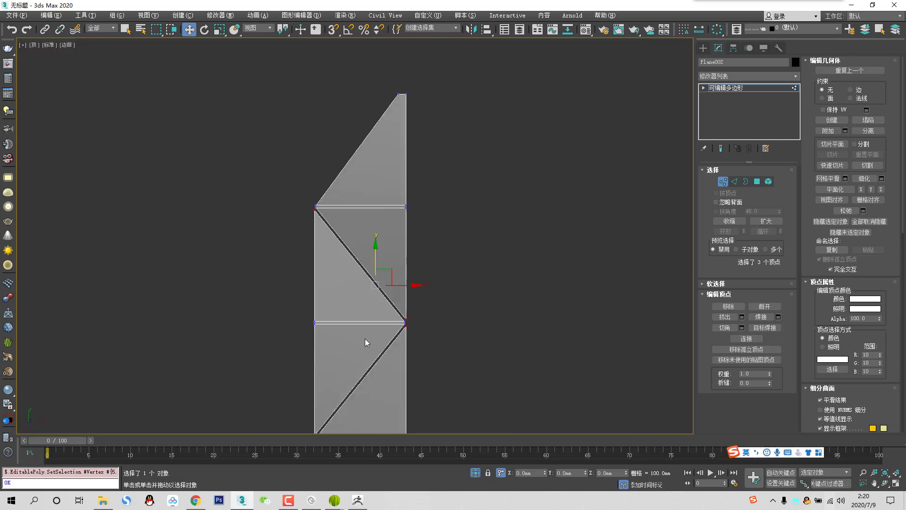
middle_drag(366, 341, 369, 198)
scroll(316, 288, up, 2)
scroll(322, 305, up, 2)
ctrl+drag(279, 274, 323, 302)
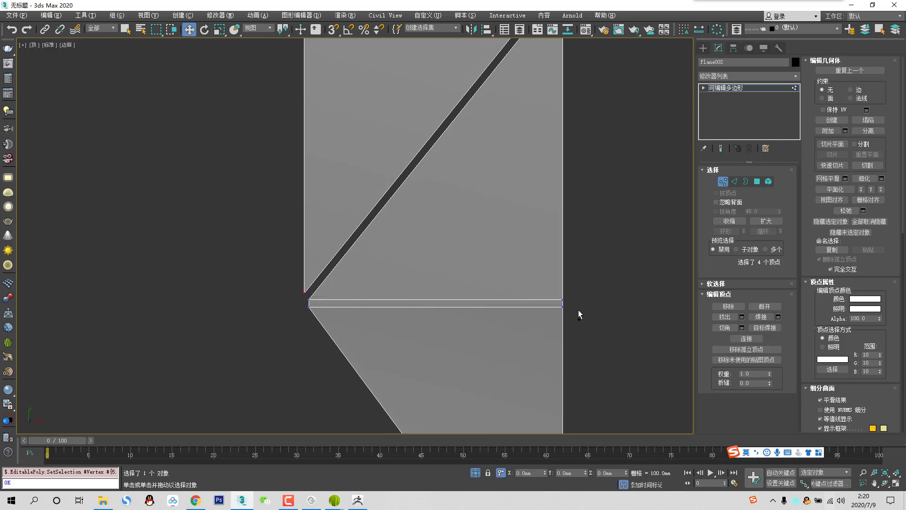
scroll(570, 330, up, 2)
scroll(571, 330, down, 6)
middle_drag(540, 243, 528, 176)
middle_drag(519, 231, 513, 359)
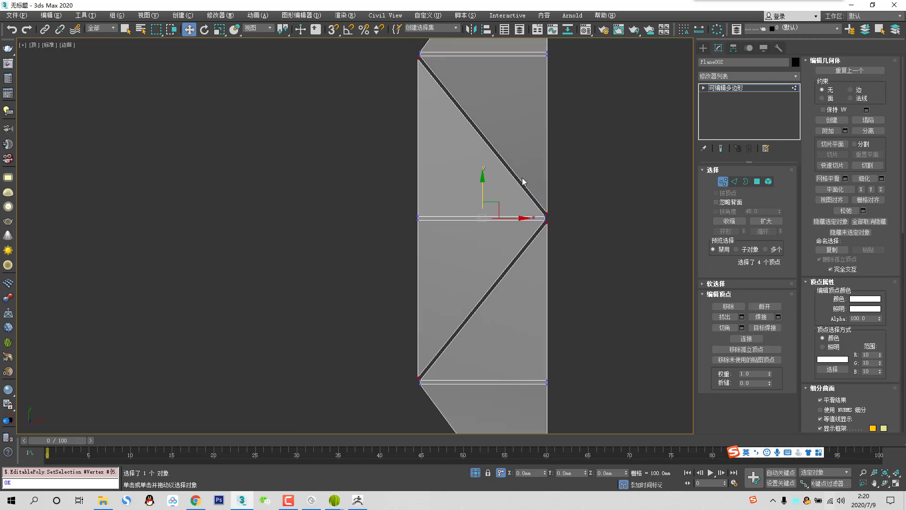
scroll(522, 179, down, 2)
middle_drag(522, 179, 519, 214)
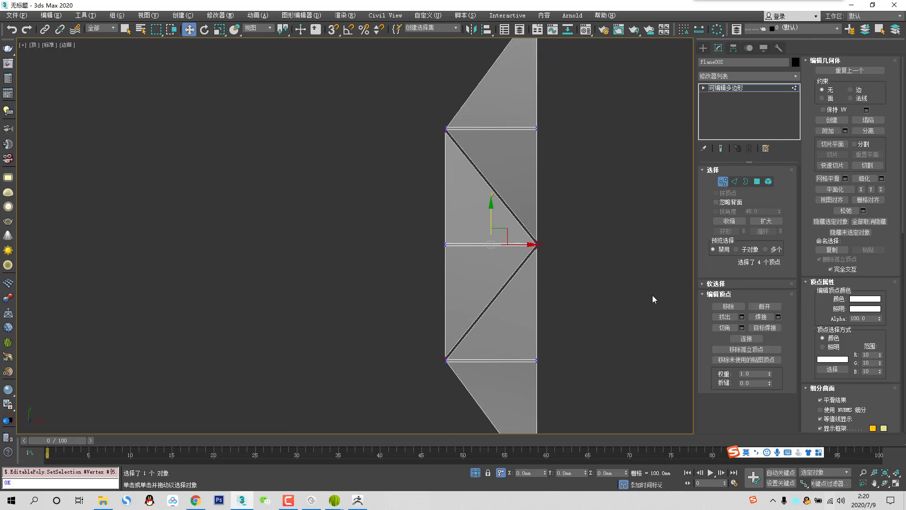
Chamfer the four selected corner vertices by 20 mm, leave vertex editing, and check the cut corners against the frame joints.
click(742, 328)
scroll(526, 243, up, 4)
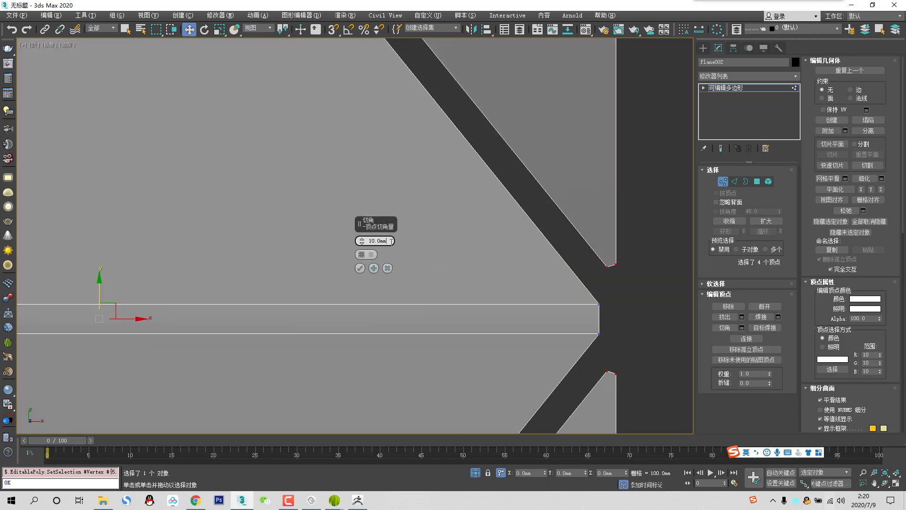
text(20)
key(Return)
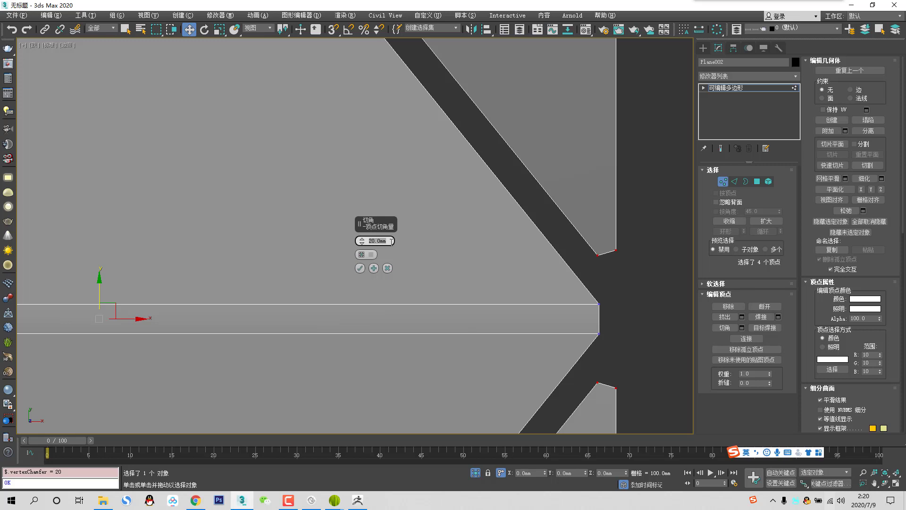
click(360, 268)
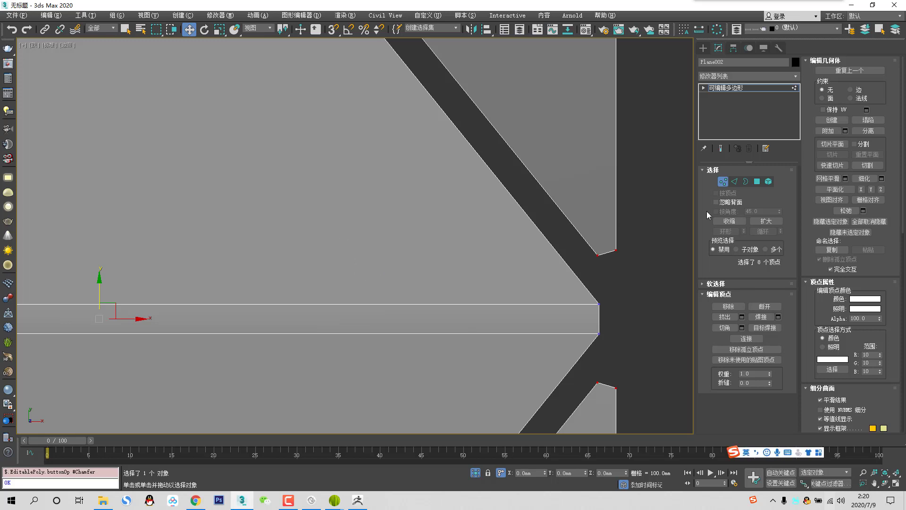
click(723, 181)
scroll(526, 423, down, 5)
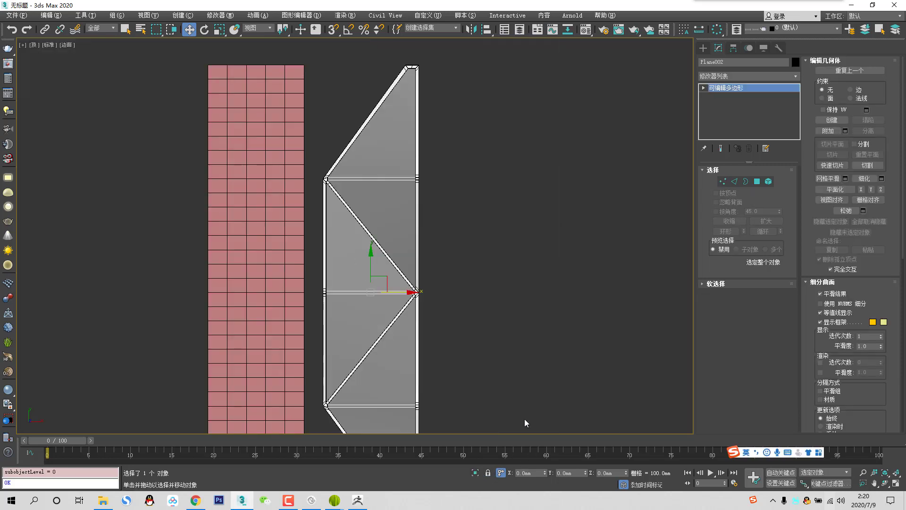
scroll(434, 315, up, 6)
scroll(323, 212, down, 2)
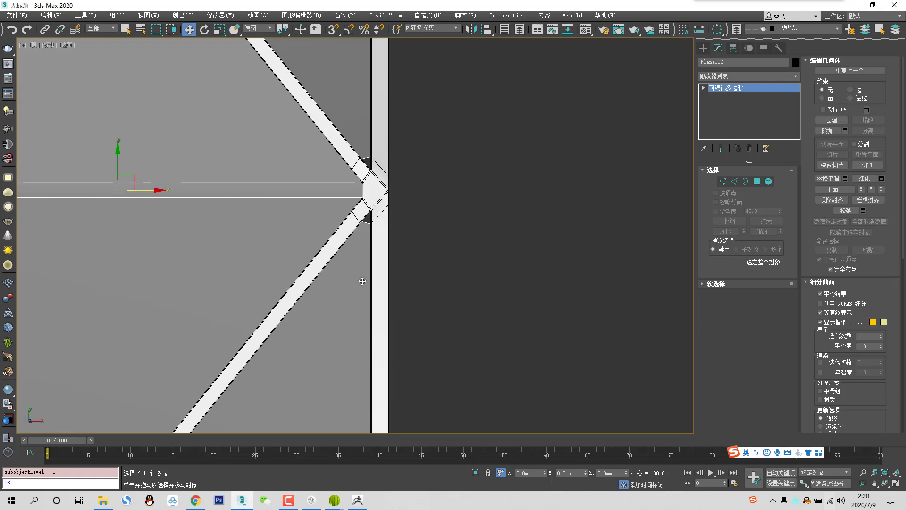
Isolate the panel again, select the three pairs of crosswise fold edges, and expand the selection to their edge rings.
click(474, 473)
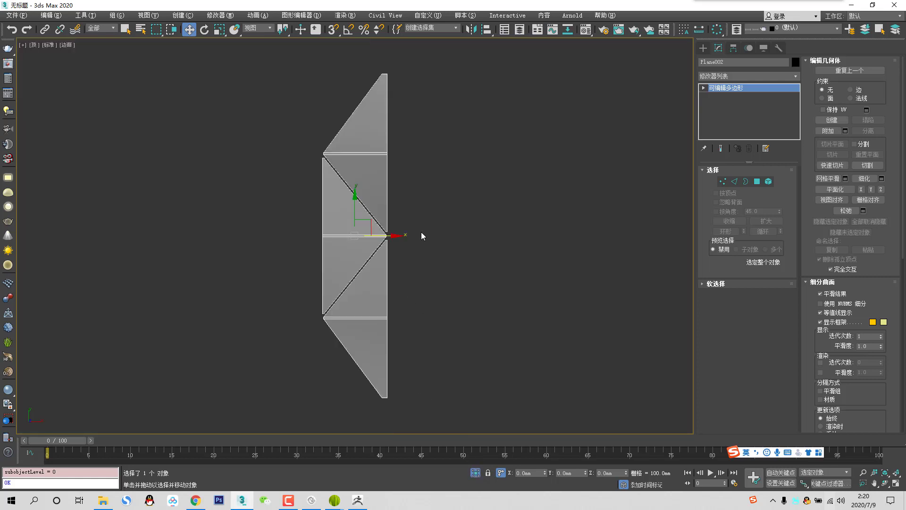
click(734, 181)
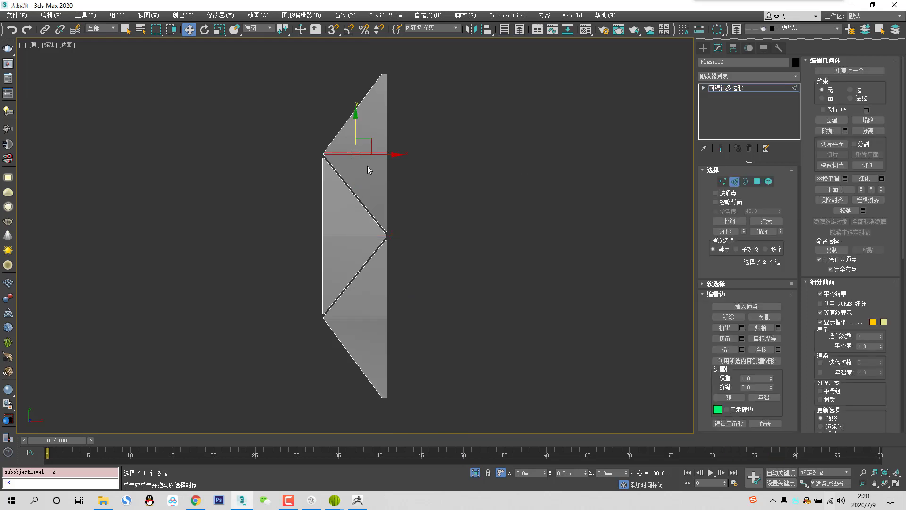
drag(368, 166, 354, 128)
ctrl+drag(347, 250, 342, 229)
ctrl+drag(372, 345, 359, 294)
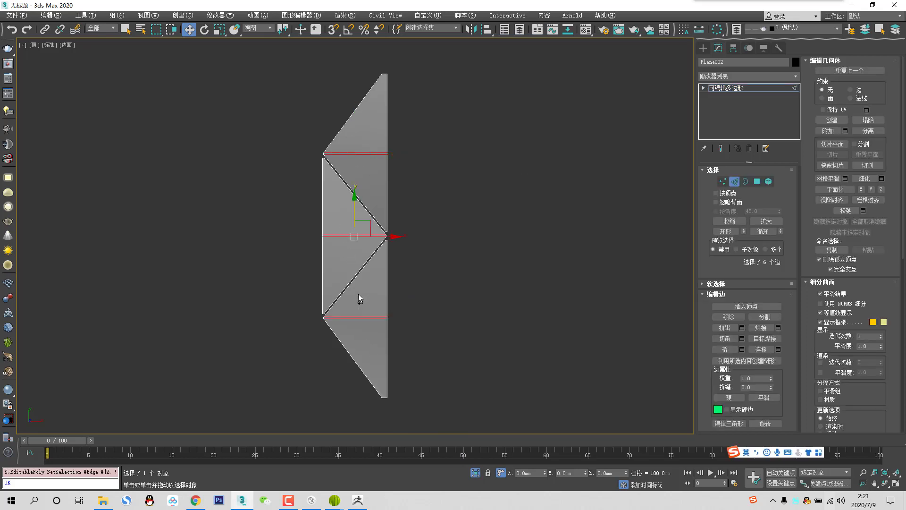
click(720, 231)
Check the slat layout in the reference image and connect the selected edge rings with 8 segments.
scroll(367, 410, up, 6)
middle_drag(357, 66, 368, 263)
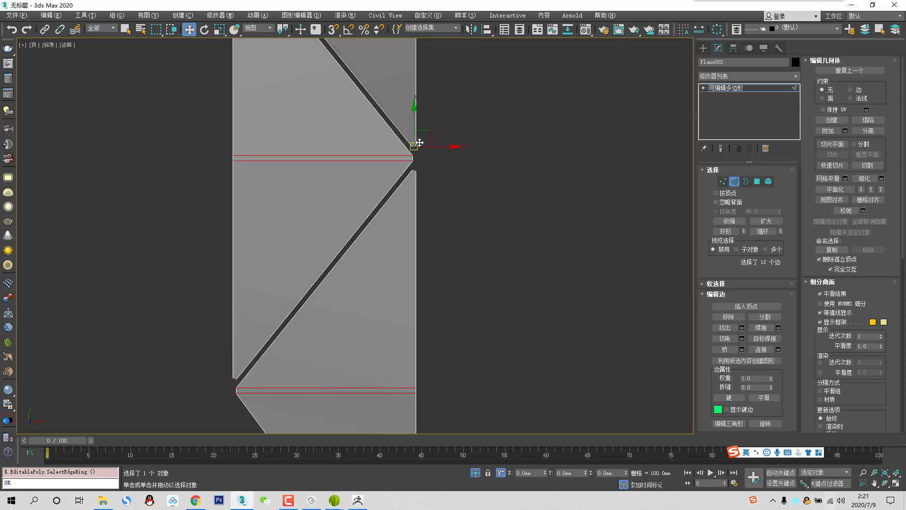
key(alt+Tab)
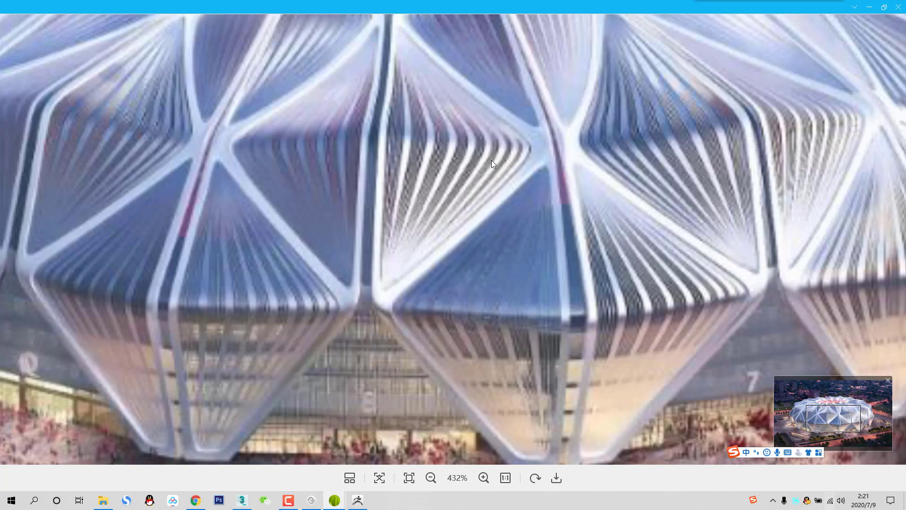
key(alt+Tab)
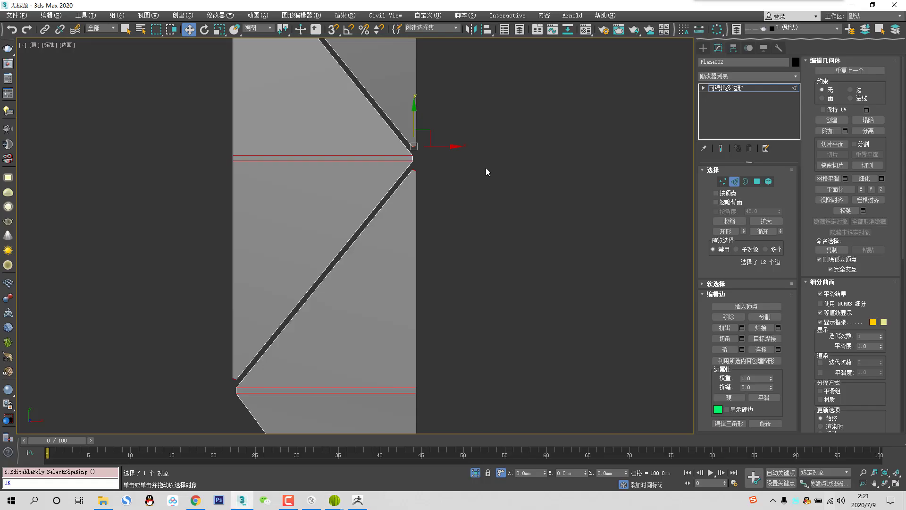
click(778, 349)
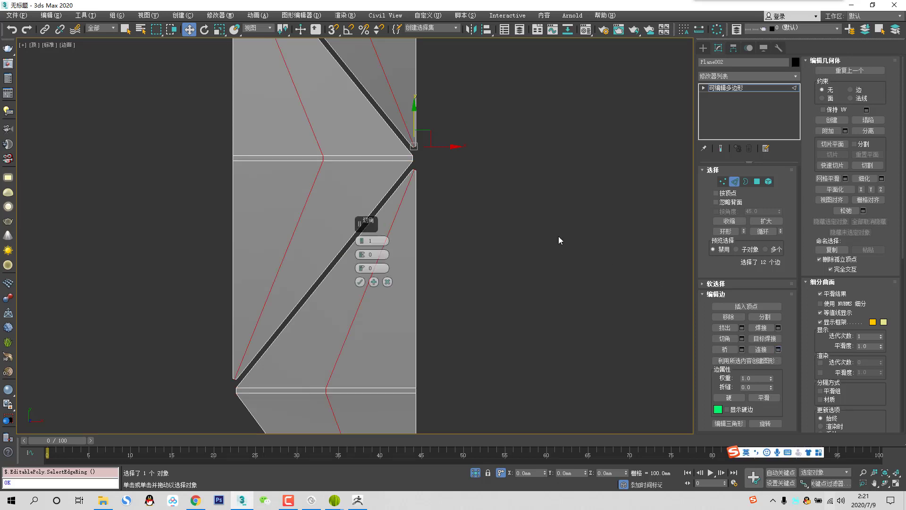
mouse_move(364, 243)
mouse_down()
mouse_move(366, 230)
mouse_move(364, 237)
mouse_up()
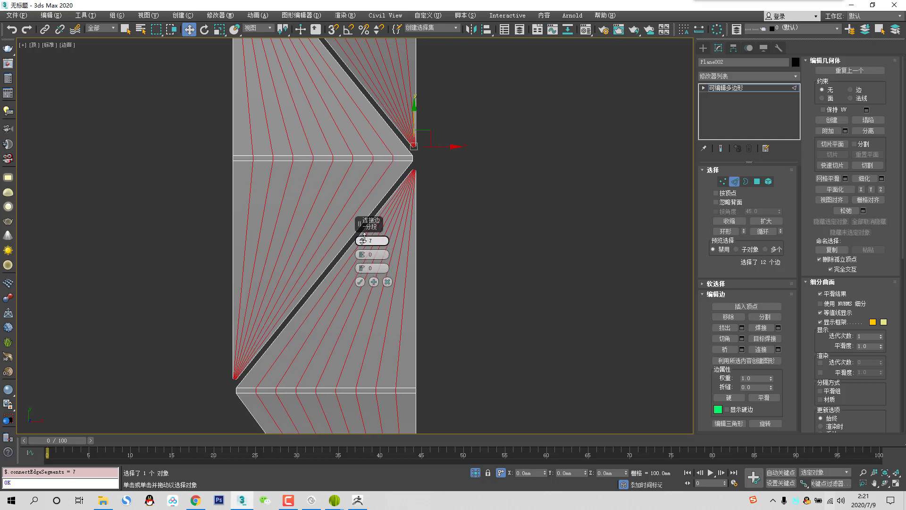
click(360, 282)
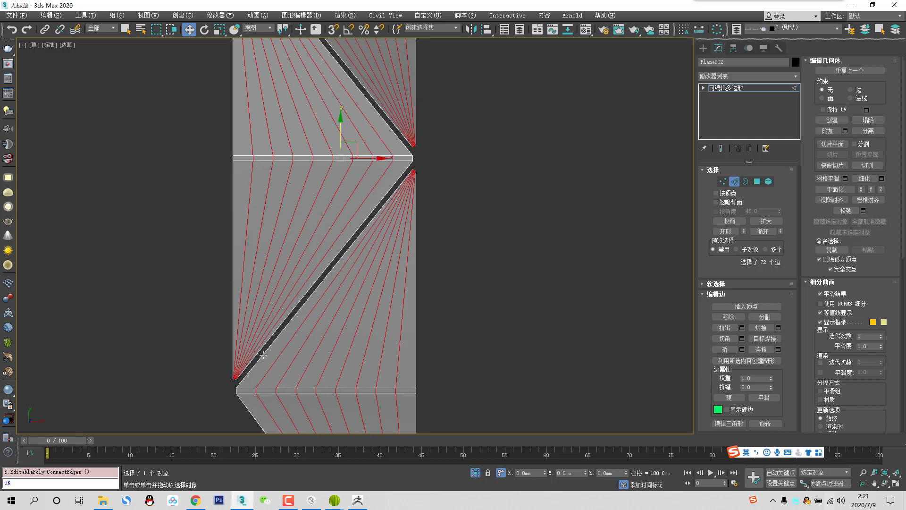
Examine how the new edges converge at the cut corners and cross the folds of the panel.
scroll(259, 360, up, 5)
scroll(259, 360, up, 4)
scroll(354, 204, down, 4)
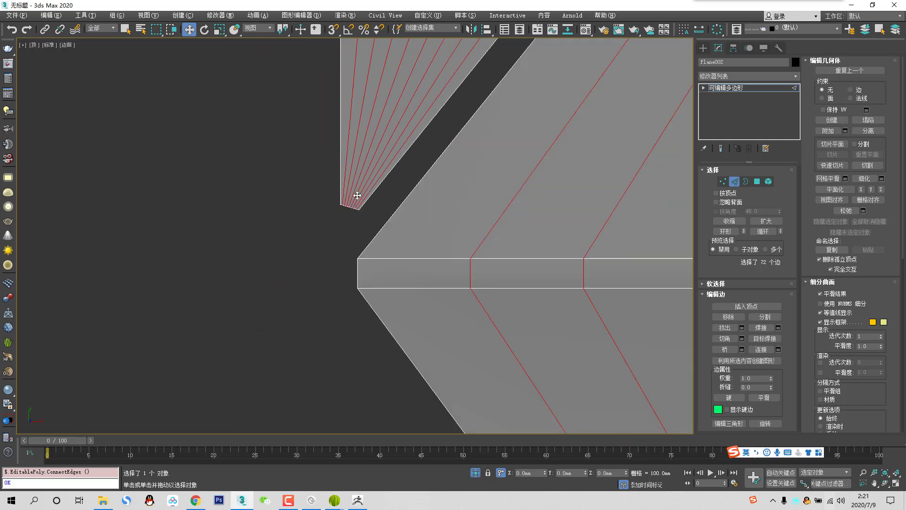
scroll(354, 177, down, 1)
middle_drag(354, 177, 290, 344)
scroll(315, 280, down, 2)
scroll(342, 198, down, 2)
middle_drag(341, 198, 329, 325)
scroll(324, 263, up, 6)
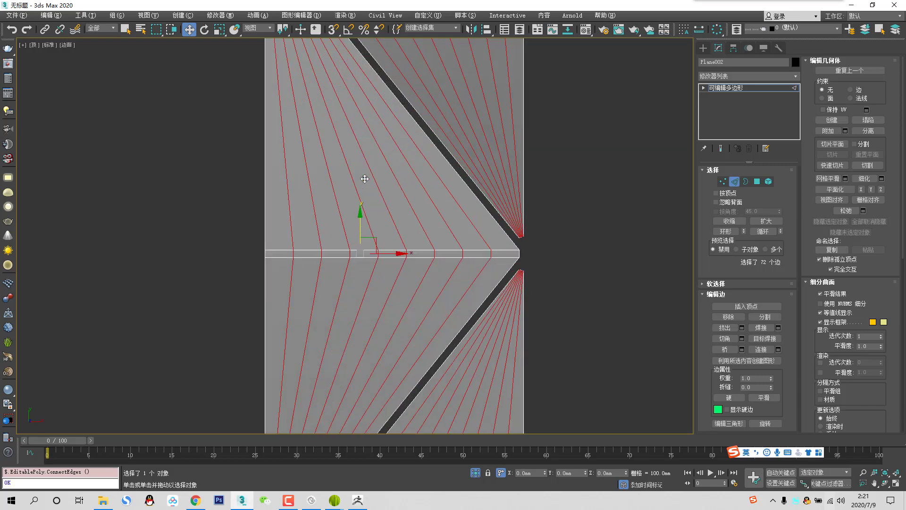
Chamfer the new lengthwise edges by 10 mm to form narrow slat strips.
click(742, 338)
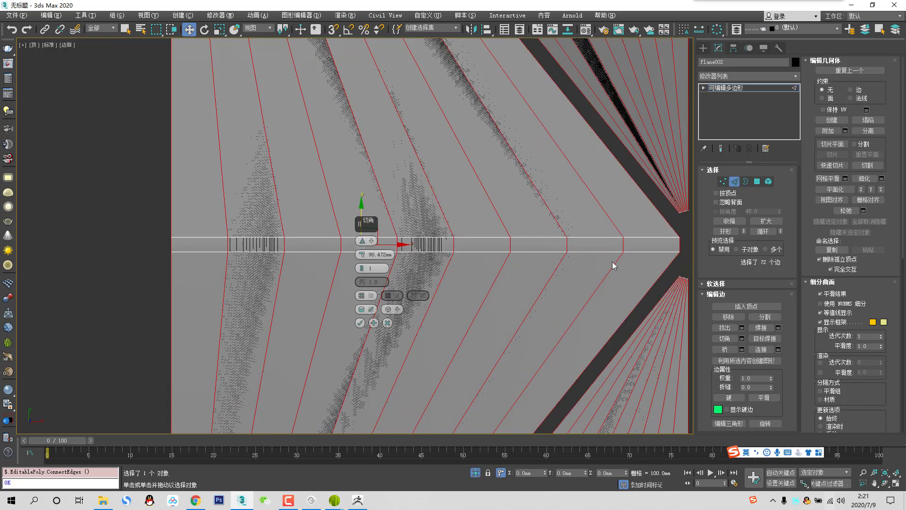
right_click(364, 255)
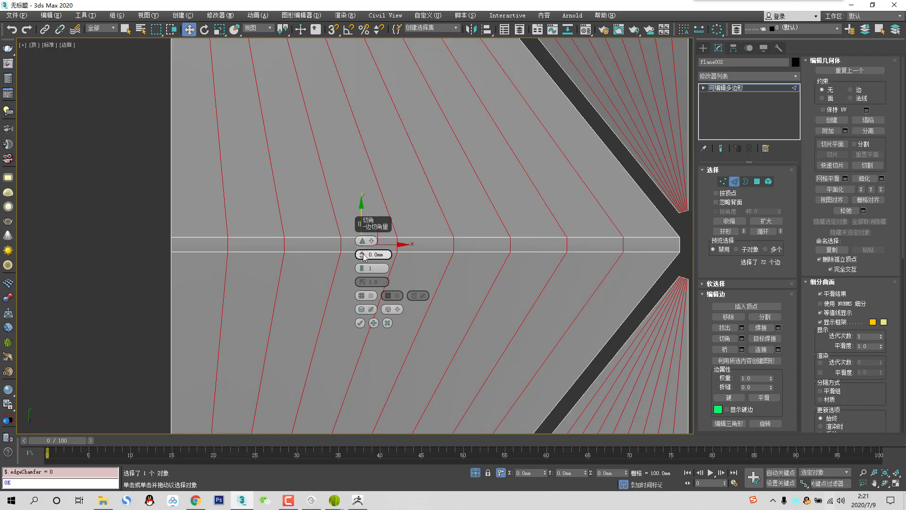
drag(364, 255, 362, 243)
double_click(390, 254)
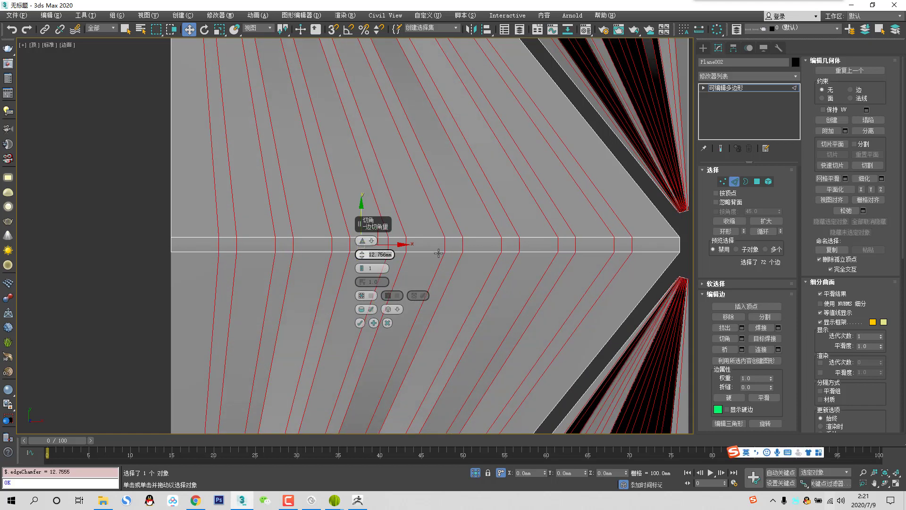
text(10)
key(Return)
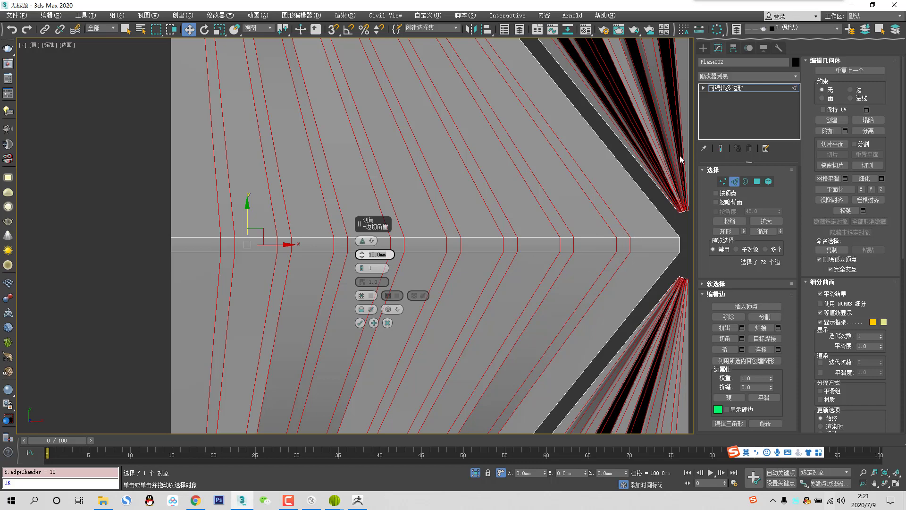
click(361, 324)
Convert the edge selection to vertices, weld them, and inspect the narrow corners and folds.
scroll(364, 318, down, 5)
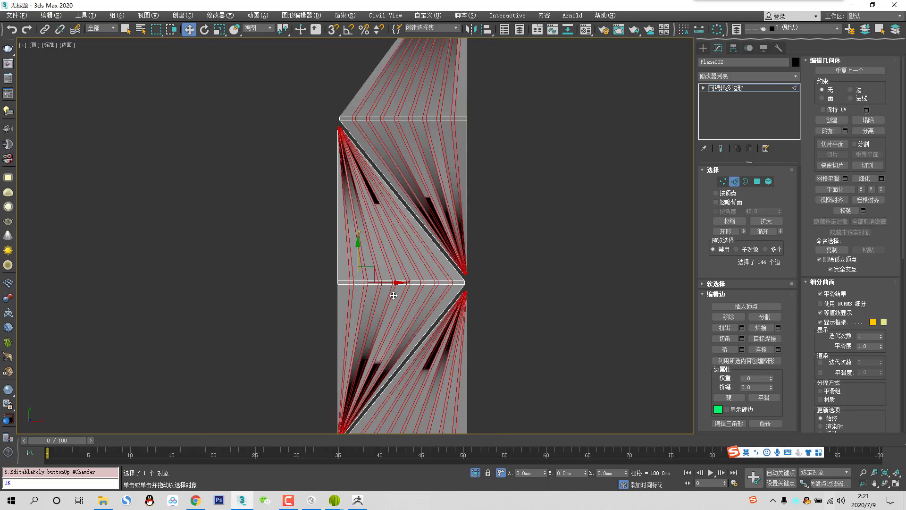
scroll(359, 159, up, 10)
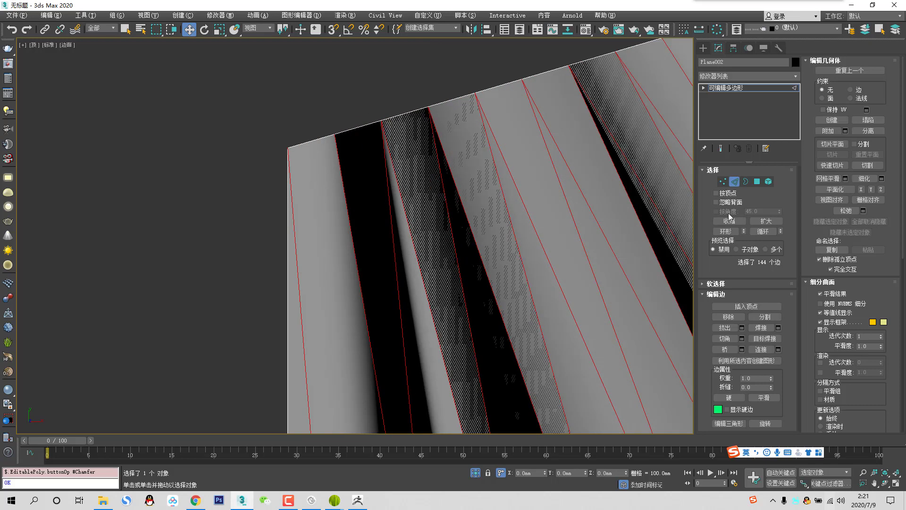
ctrl+click(723, 182)
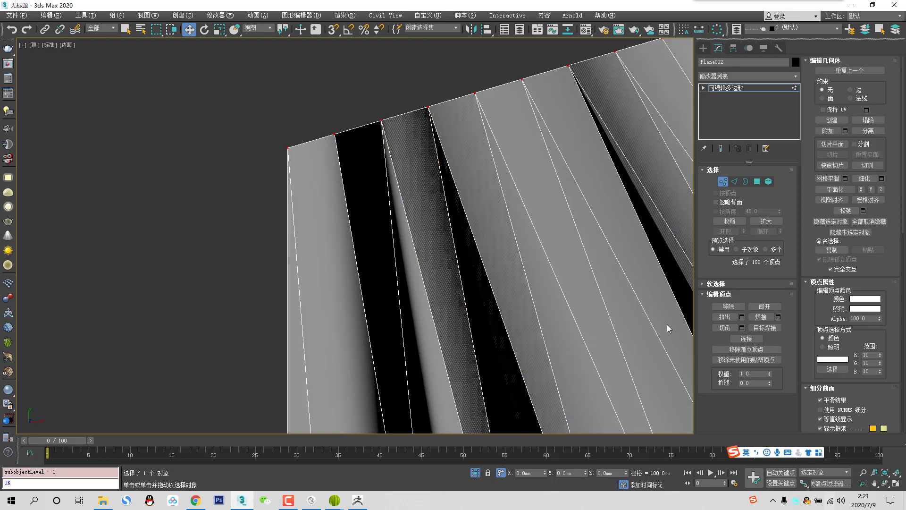
click(761, 317)
scroll(596, 261, down, 2)
scroll(596, 262, down, 6)
middle_drag(595, 262, 431, 124)
scroll(471, 222, down, 4)
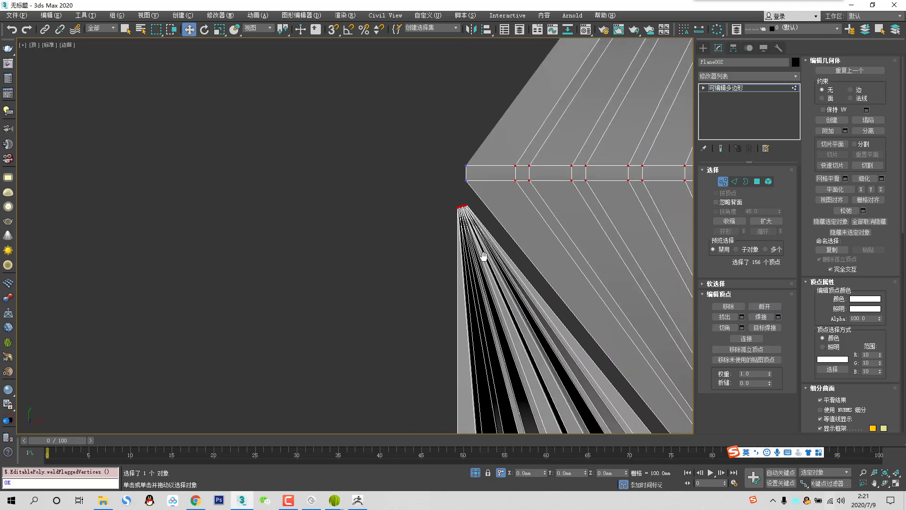
middle_drag(483, 257, 438, 174)
scroll(492, 245, down, 4)
scroll(467, 255, up, 4)
scroll(484, 245, down, 1)
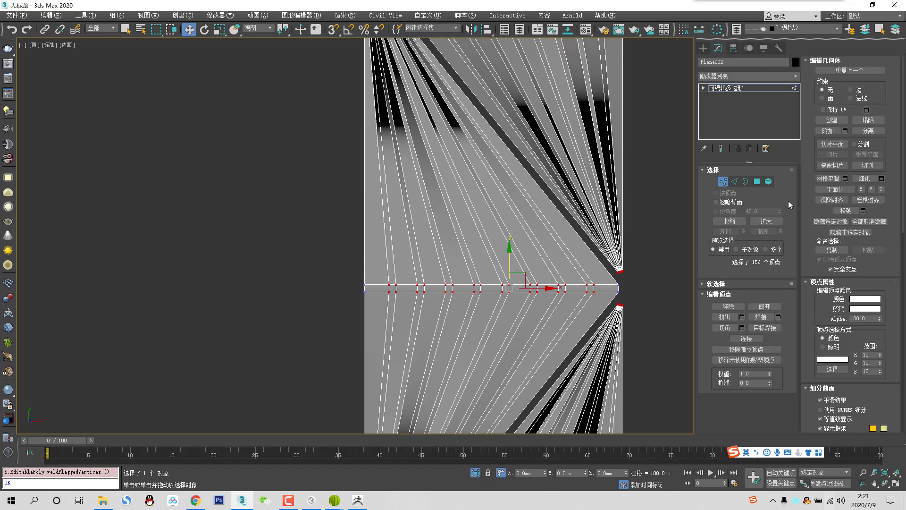
Select the two short edges across one narrow slat strip at each of the three folds.
click(734, 181)
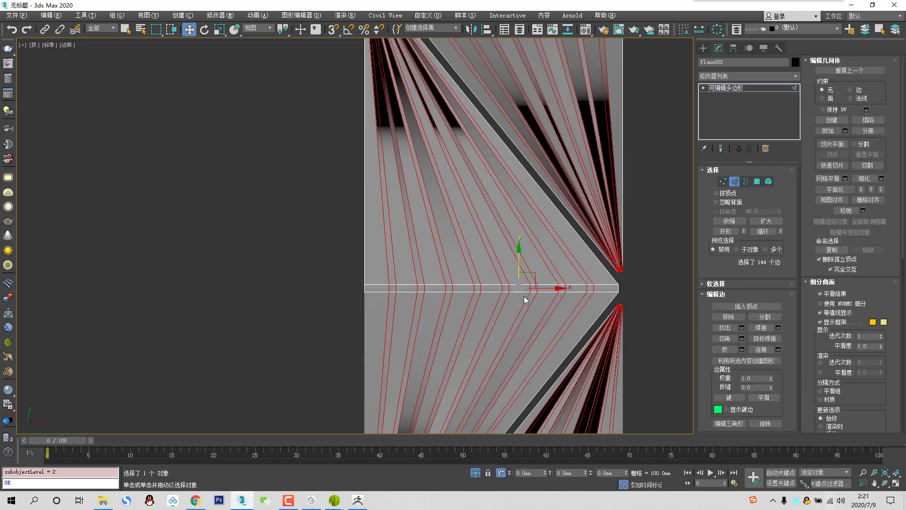
scroll(499, 298, up, 6)
click(435, 248)
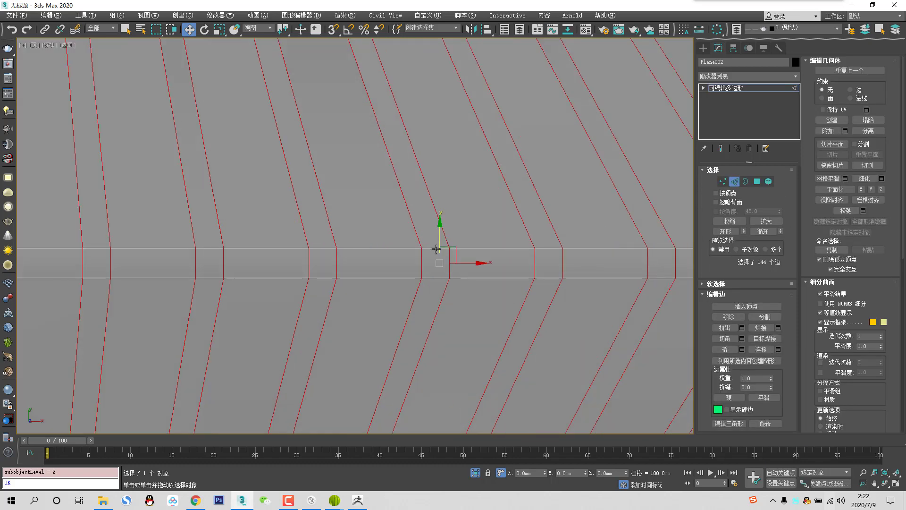
ctrl+click(431, 279)
scroll(478, 289, down, 5)
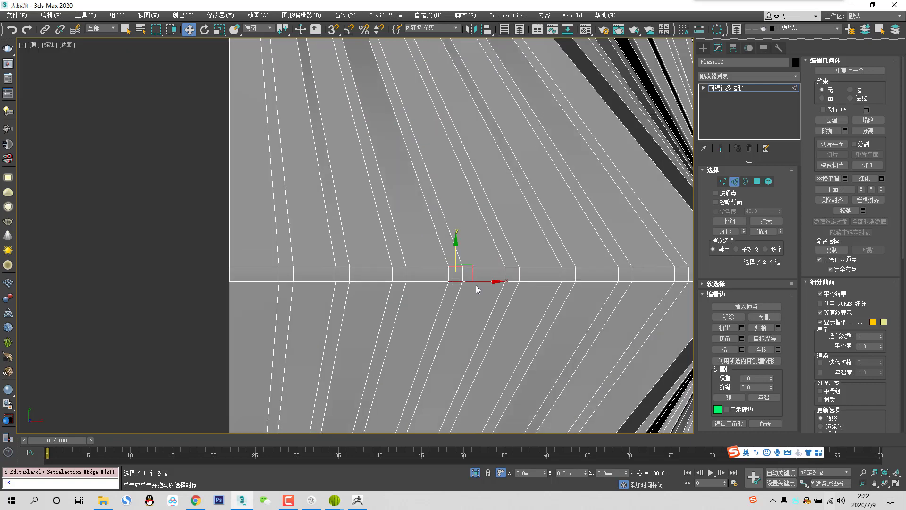
scroll(507, 239, up, 5)
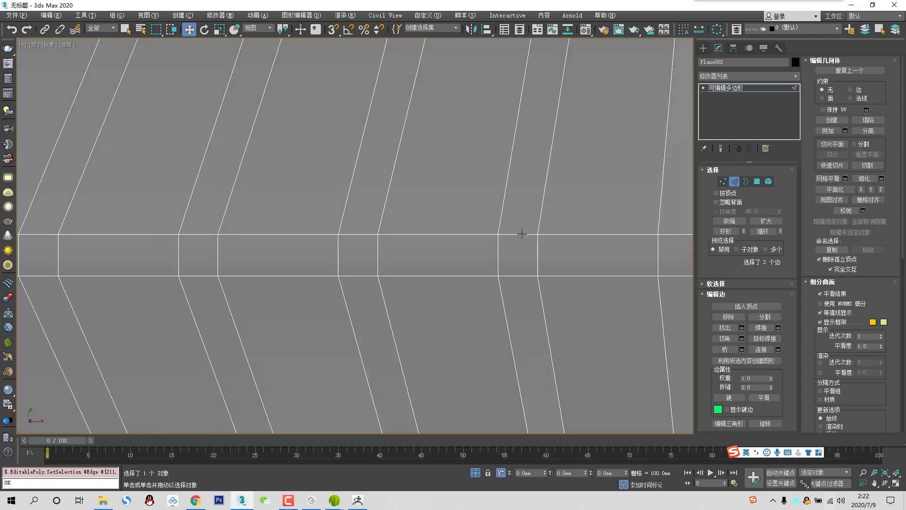
ctrl+click(522, 233)
ctrl+click(520, 275)
scroll(519, 278, down, 5)
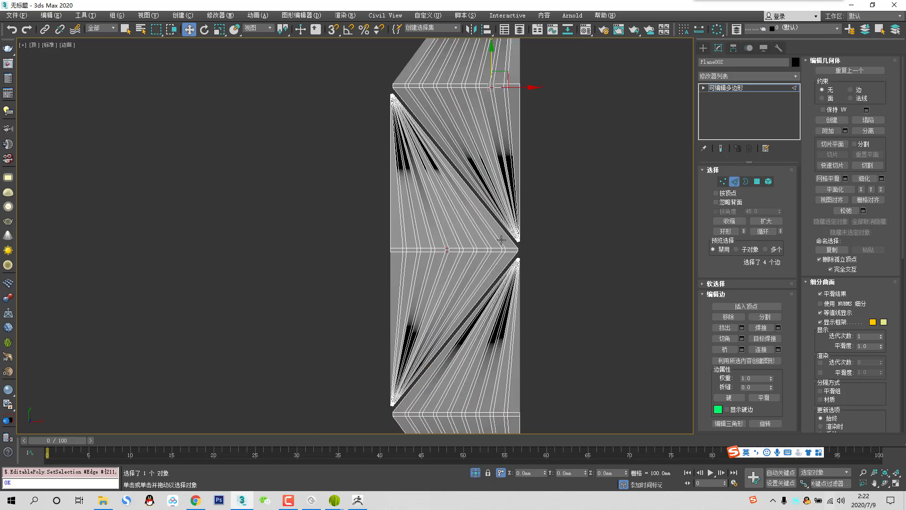
scroll(476, 235, up, 5)
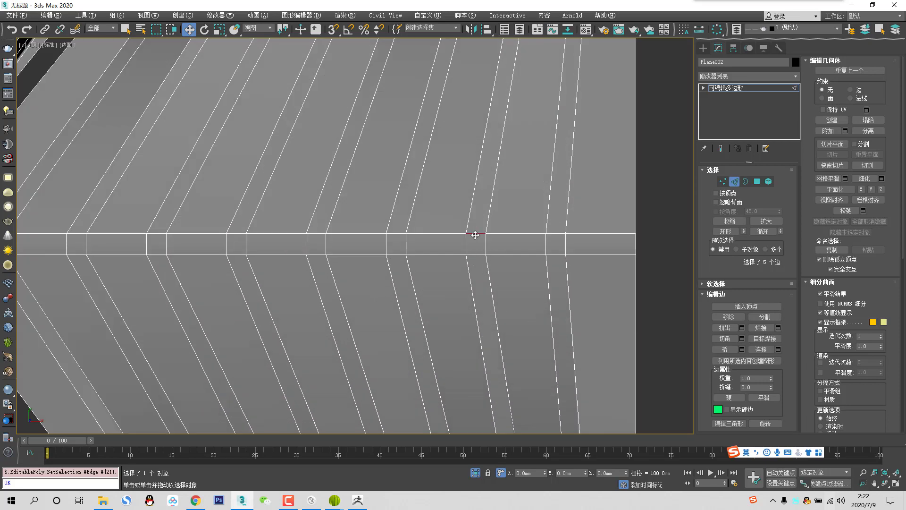
ctrl+click(476, 254)
scroll(559, 230, down, 5)
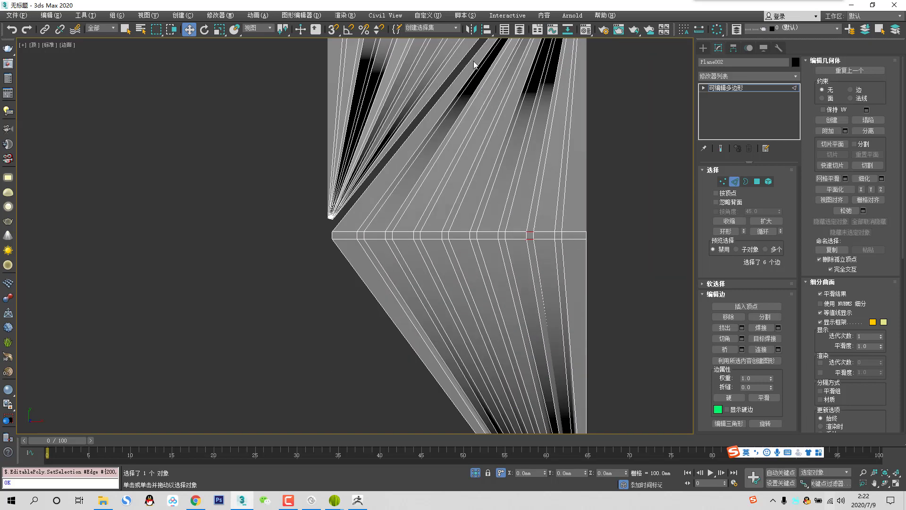
Extend the selection to every second edge along the folds and convert it to the slat strips' polygons.
click(537, 29)
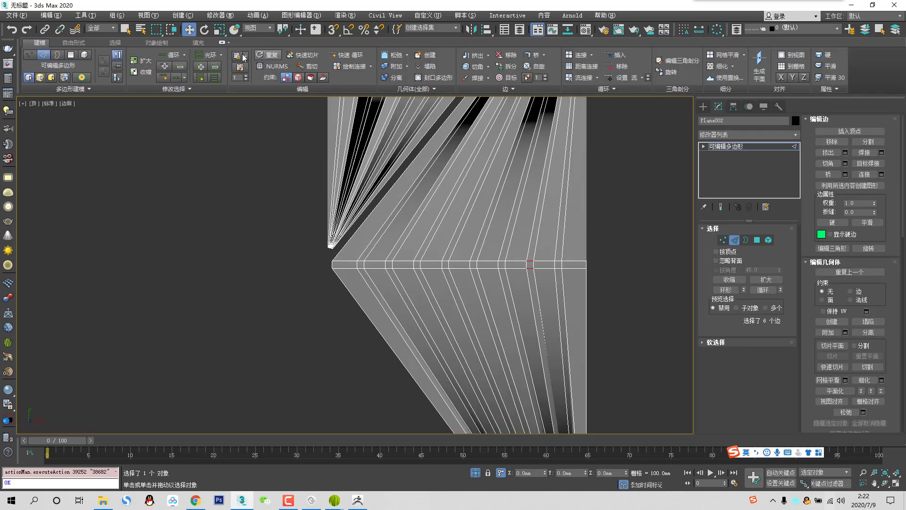
click(177, 80)
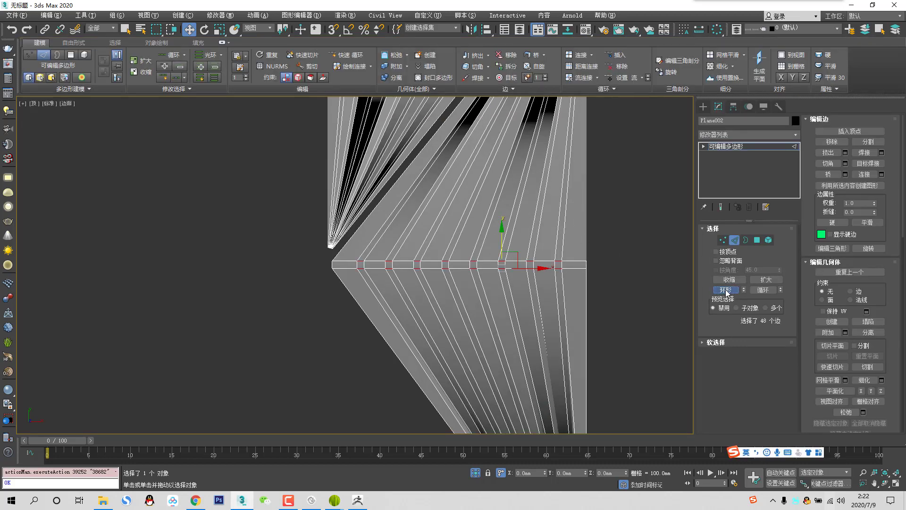
ctrl+click(757, 240)
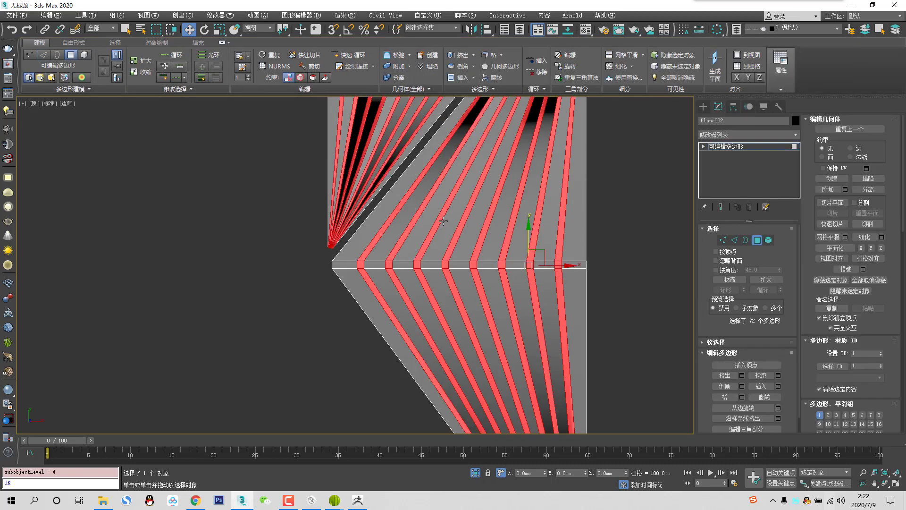
Examine the selected slat polygons along the panel and at its pointed outer end.
scroll(444, 222, down, 4)
scroll(443, 222, up, 1)
middle_drag(444, 222, 412, 400)
middle_drag(423, 151, 418, 252)
scroll(439, 222, up, 5)
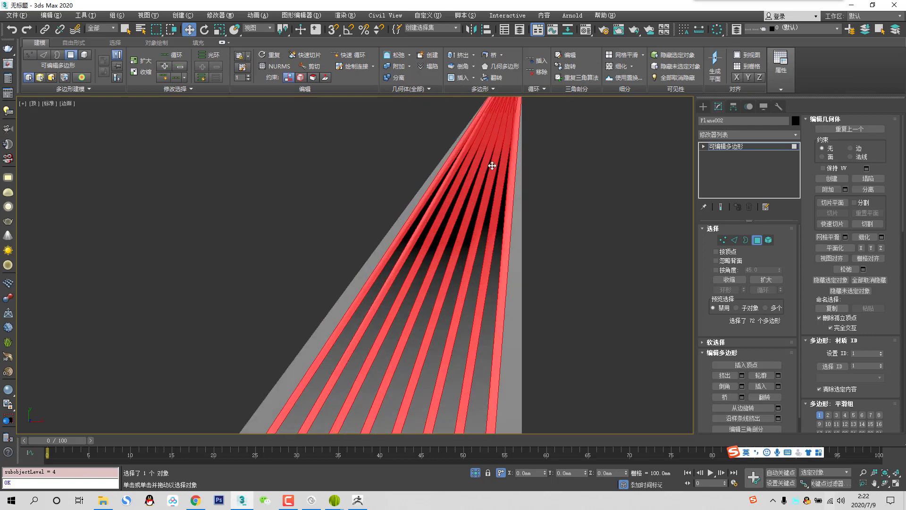
middle_drag(507, 140, 486, 264)
scroll(503, 209, up, 5)
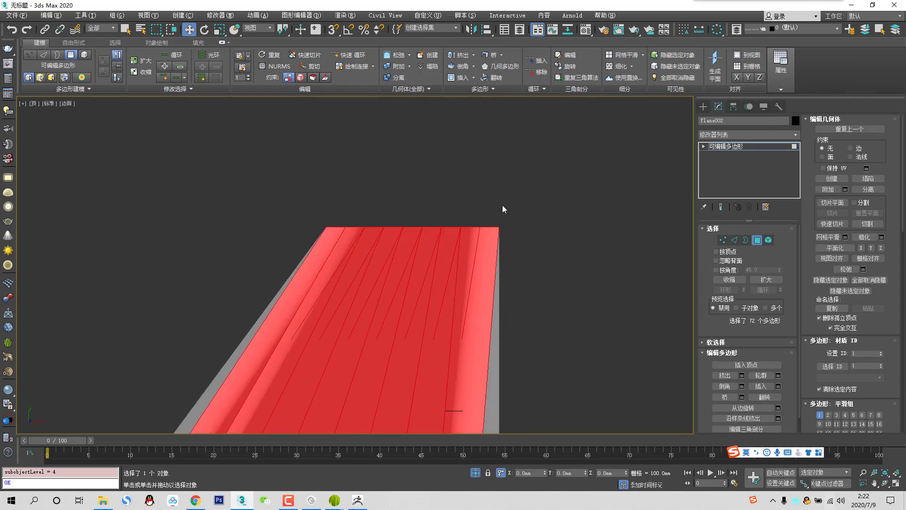
scroll(447, 237, down, 3)
scroll(467, 232, up, 5)
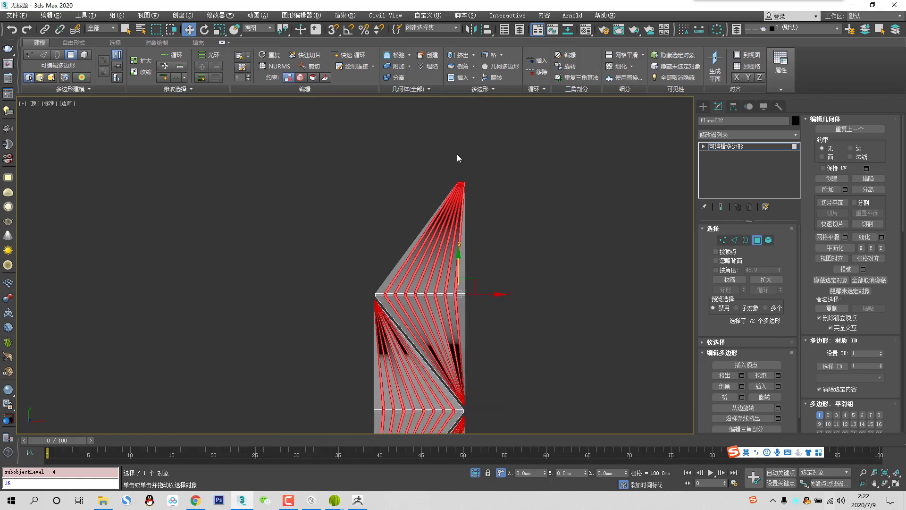
scroll(458, 206, down, 3)
scroll(494, 185, down, 2)
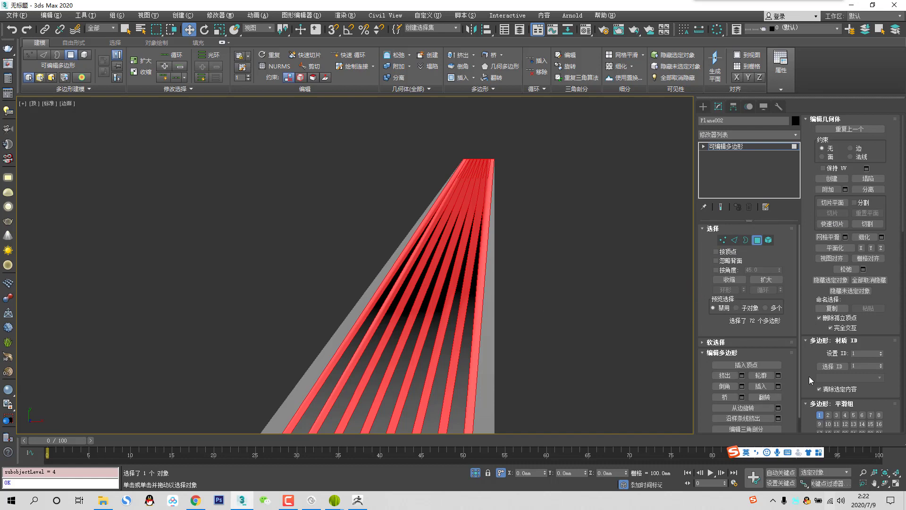
Detach the selected slat polygons as a separate object and leave polygon editing.
click(868, 190)
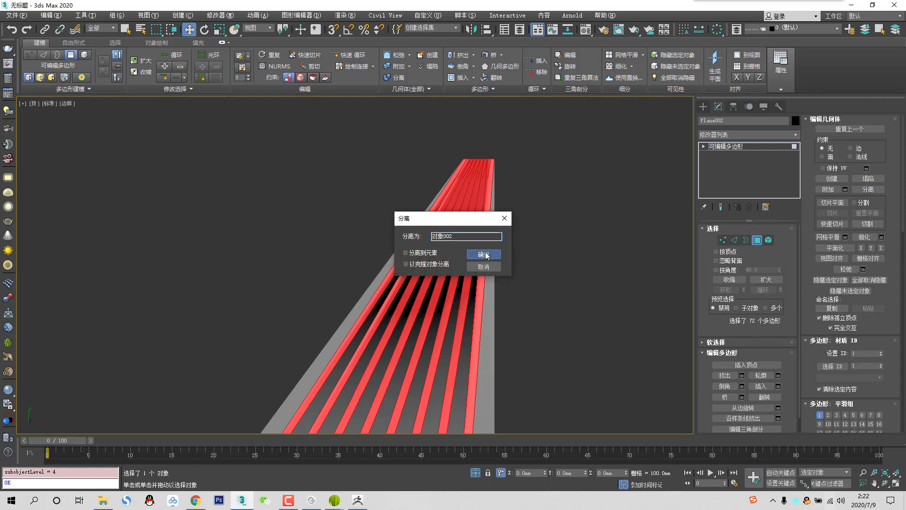
click(482, 254)
click(757, 239)
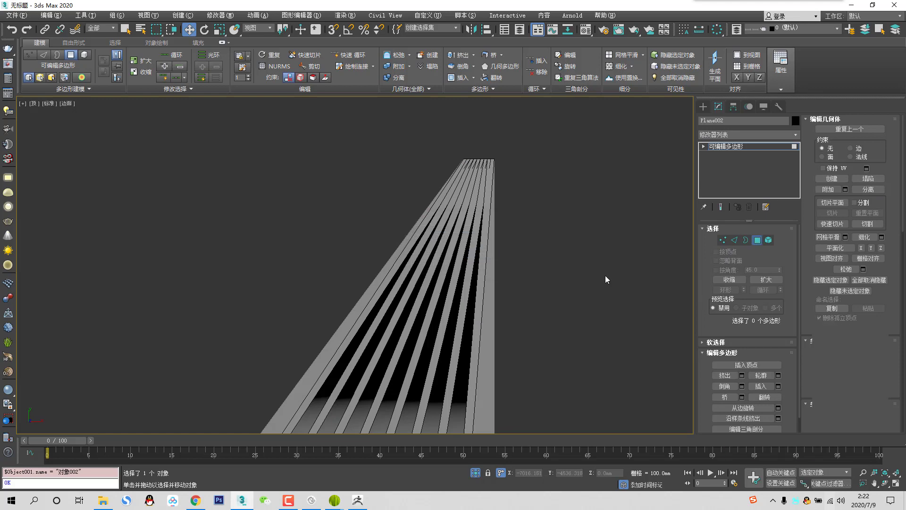
Apply a Smooth modifier to the panel object left after detaching the slats and clear the selection.
scroll(443, 208, down, 4)
scroll(402, 318, up, 6)
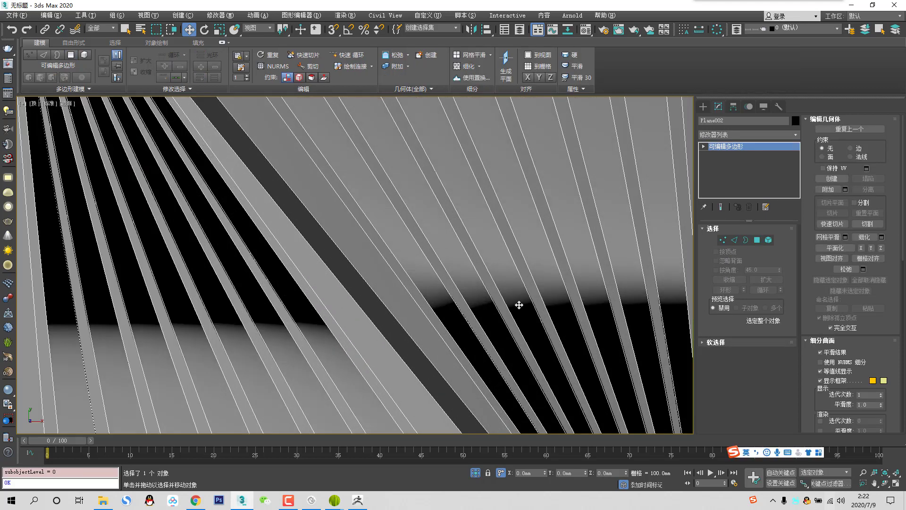
click(749, 135)
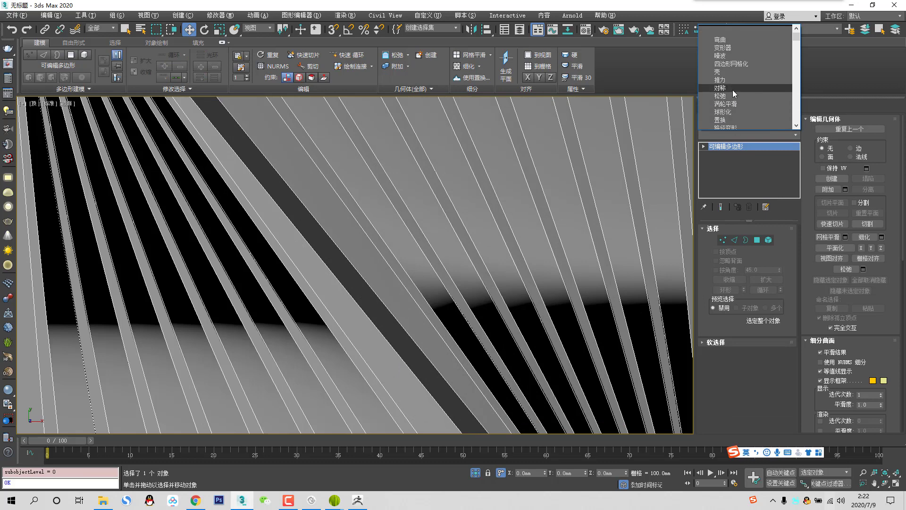
scroll(733, 94, down, 5)
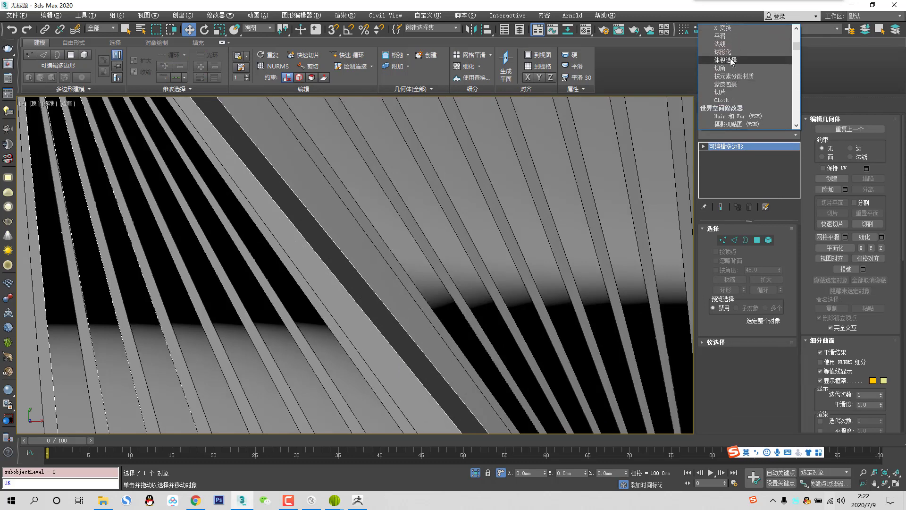
click(728, 36)
scroll(485, 295, down, 5)
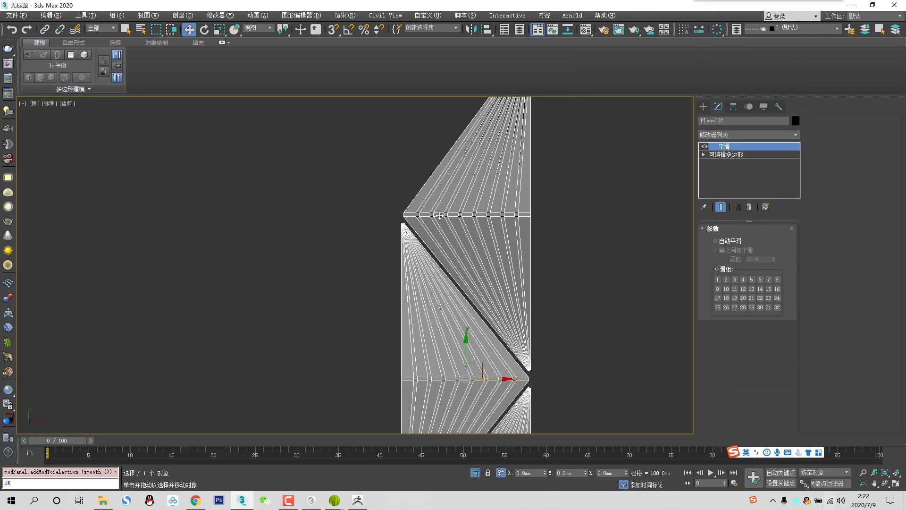
click(599, 262)
Select the detached slat strips object and assign it the white 03 - Default material.
scroll(463, 376, up, 4)
scroll(467, 353, down, 6)
scroll(434, 336, up, 6)
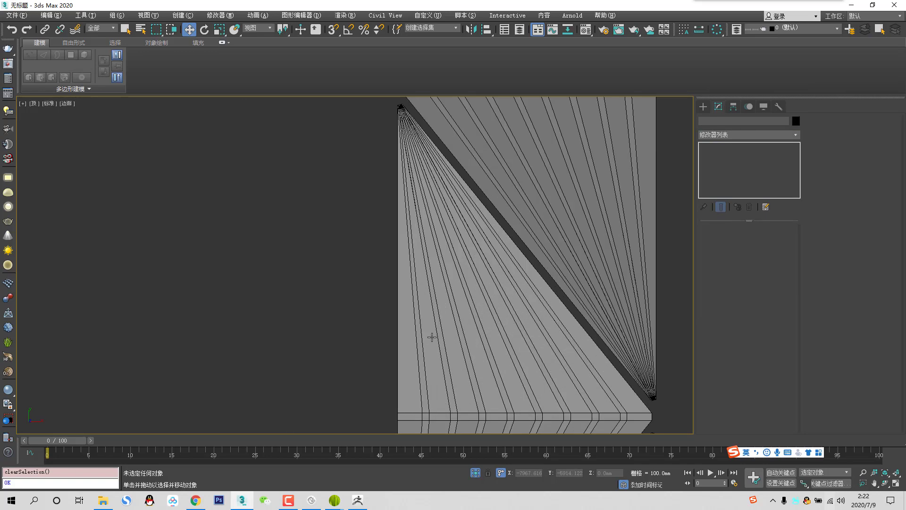
key(F4)
key(F4)
scroll(488, 307, down, 3)
scroll(481, 326, up, 3)
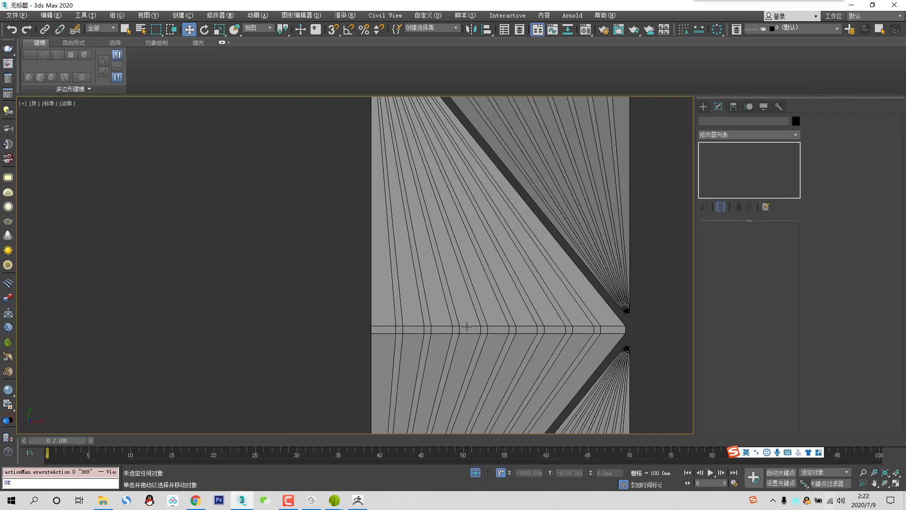
click(457, 330)
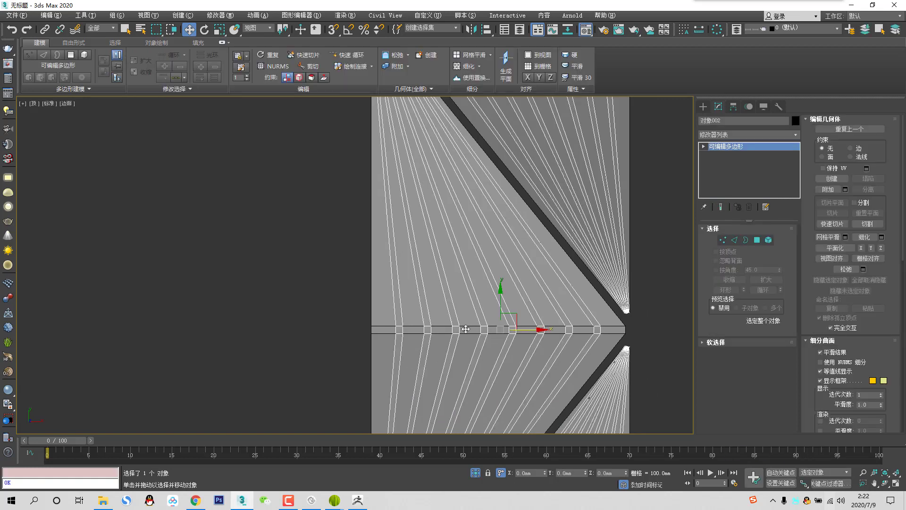
key(m)
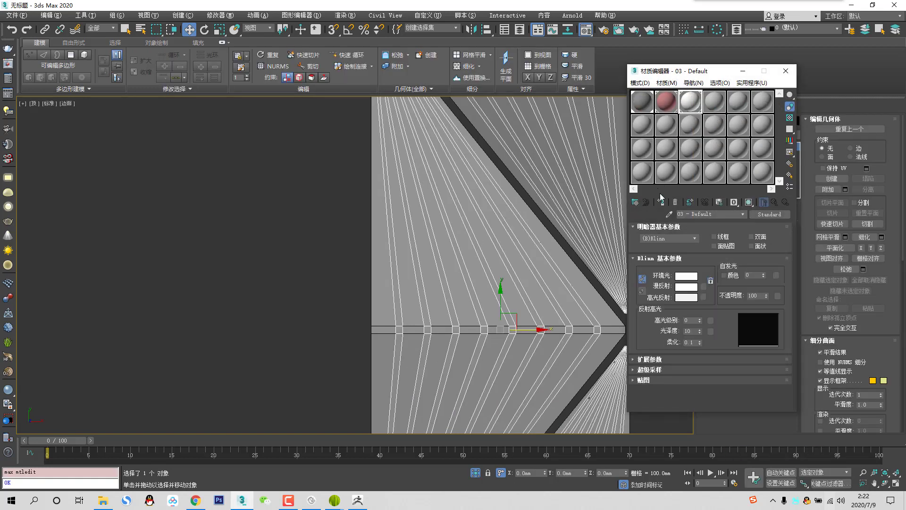
click(660, 202)
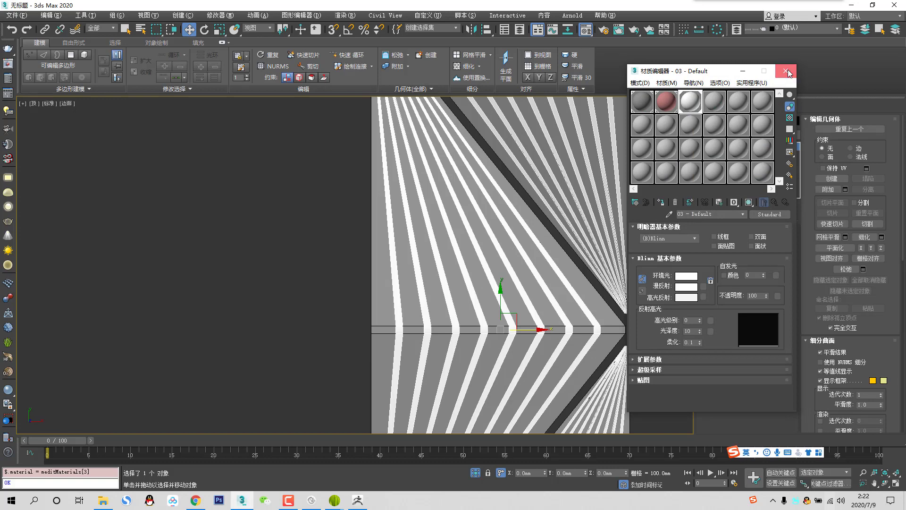
Recolor the diffuse of the 01 - Default panel material to a muted bluish gray and close the material editor.
click(640, 101)
key(alt+Tab)
key(alt+Tab)
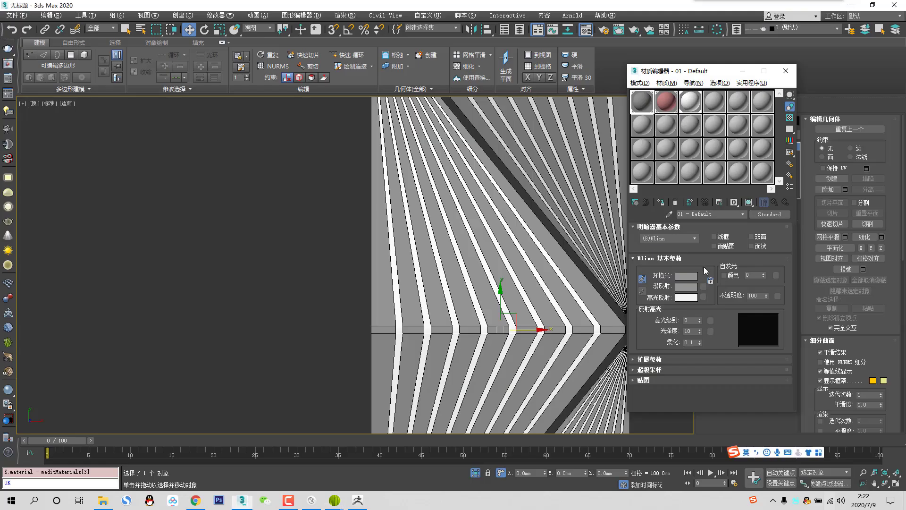
click(686, 287)
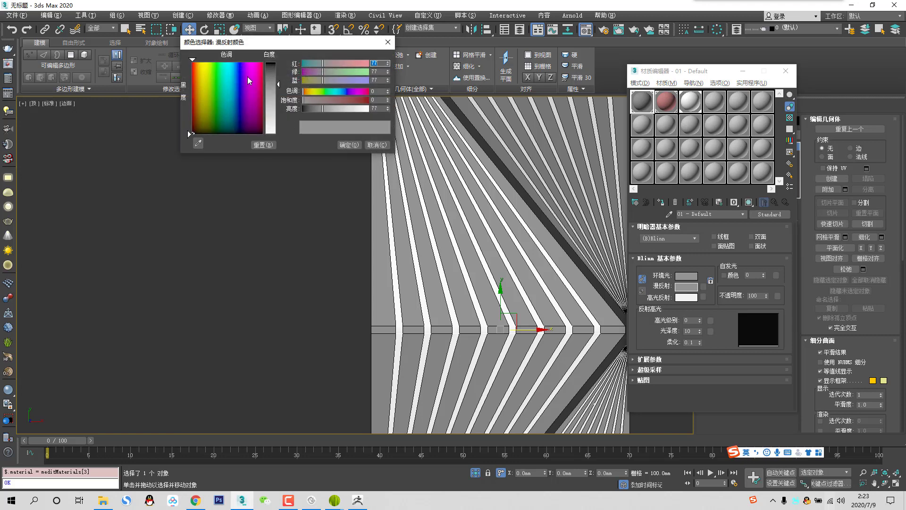
drag(249, 81, 237, 64)
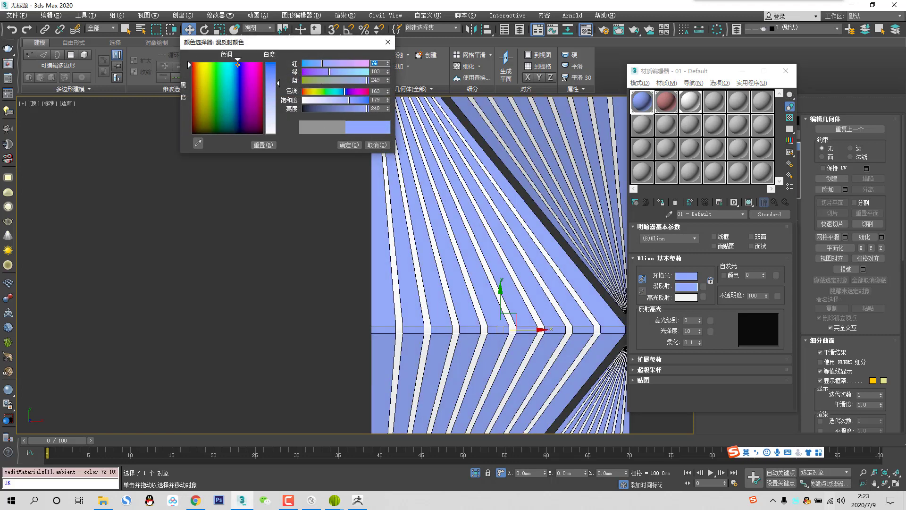
drag(349, 100, 322, 104)
click(343, 108)
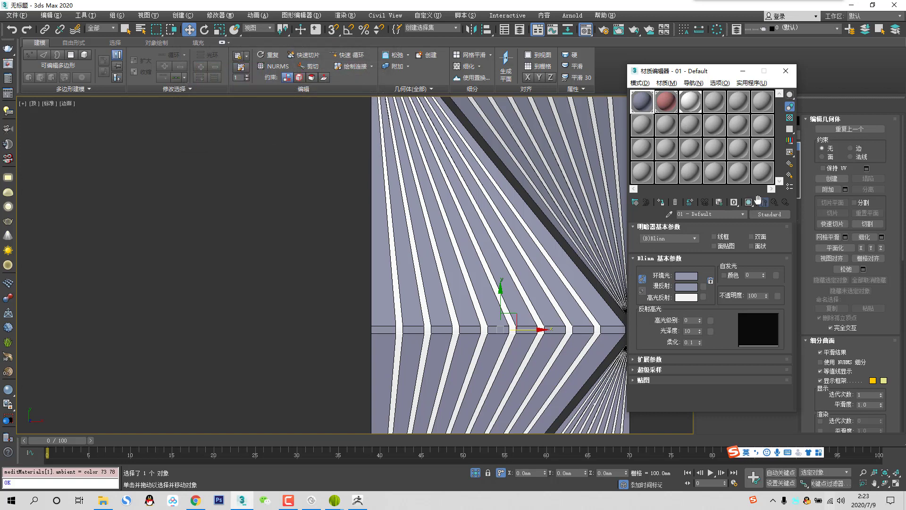
click(785, 71)
Select the smoothed bluish-gray panel object and convert it to an editable poly.
scroll(634, 246, down, 3)
middle_drag(635, 246, 558, 336)
scroll(519, 247, up, 5)
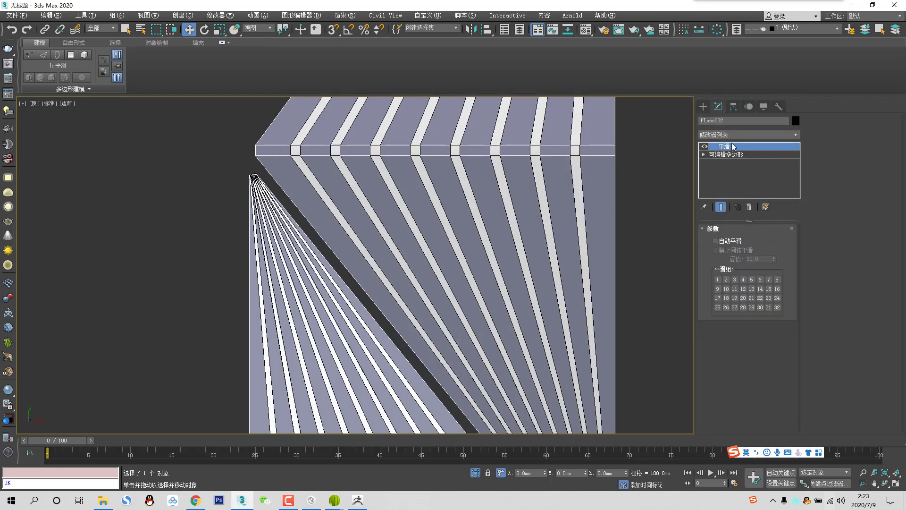
right_click(559, 182)
mouse_move(547, 308)
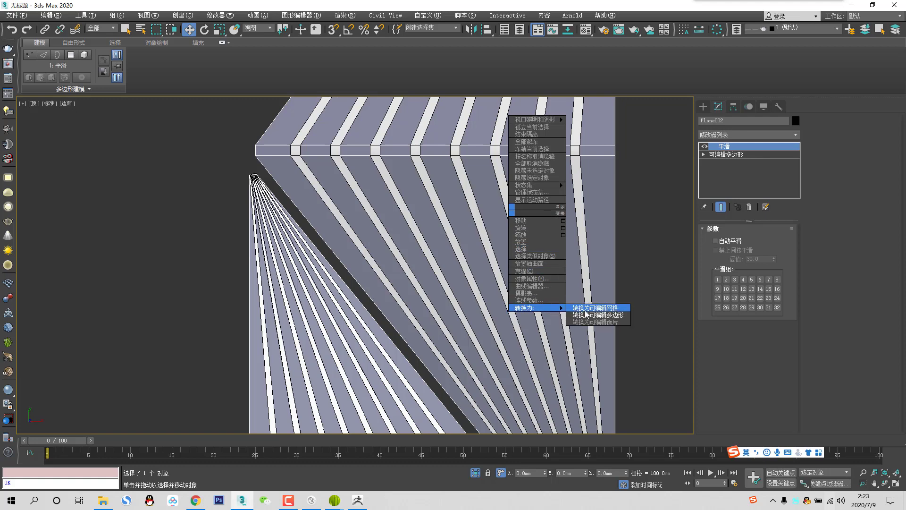
click(601, 314)
Try a Shell modifier on the panel with outer-face selection turned off and a 1 mm outer amount.
click(754, 135)
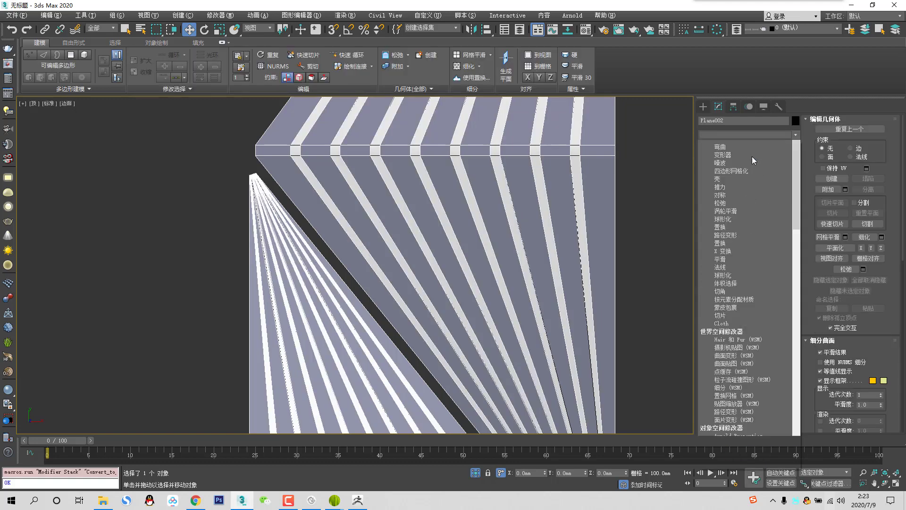
click(728, 197)
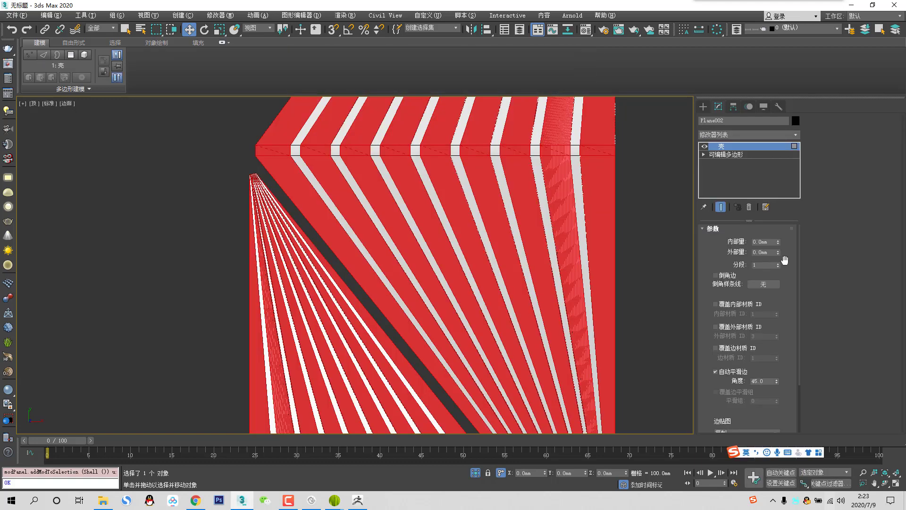
scroll(774, 427, down, 2)
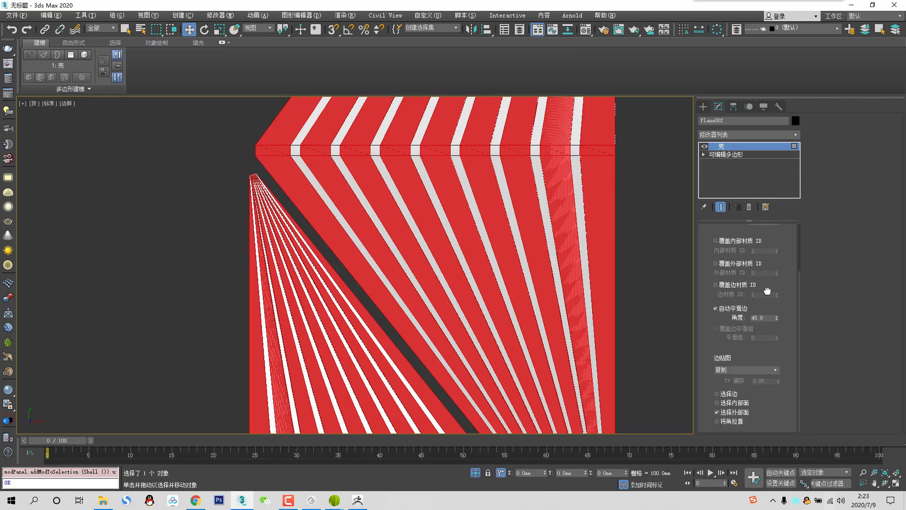
click(733, 412)
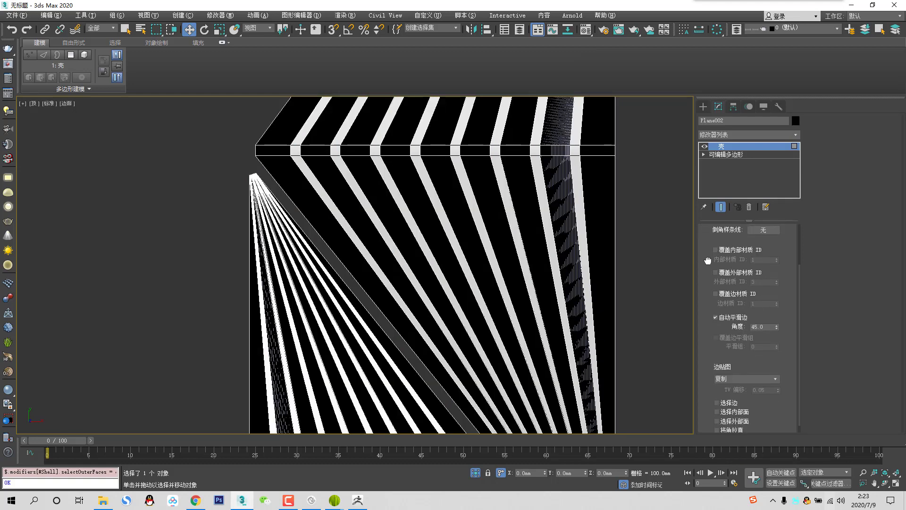
scroll(737, 283, up, 2)
click(770, 252)
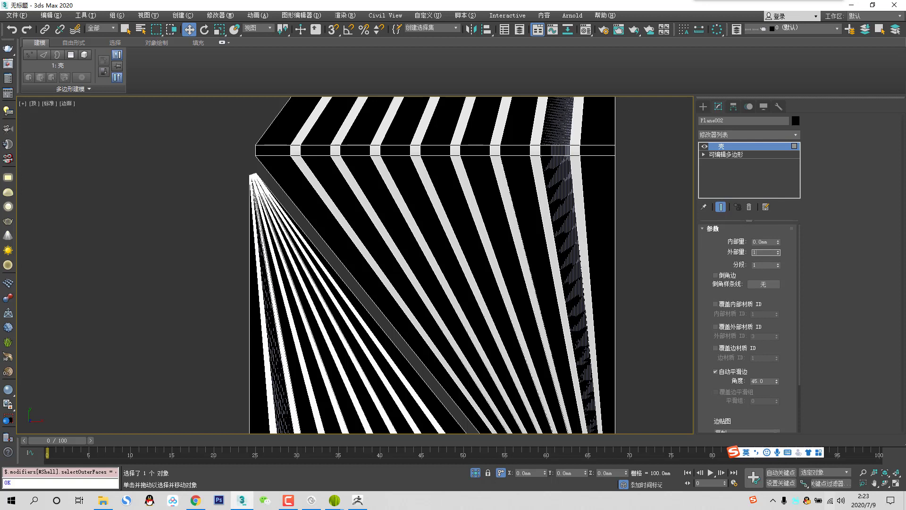
text(1)
key(Return)
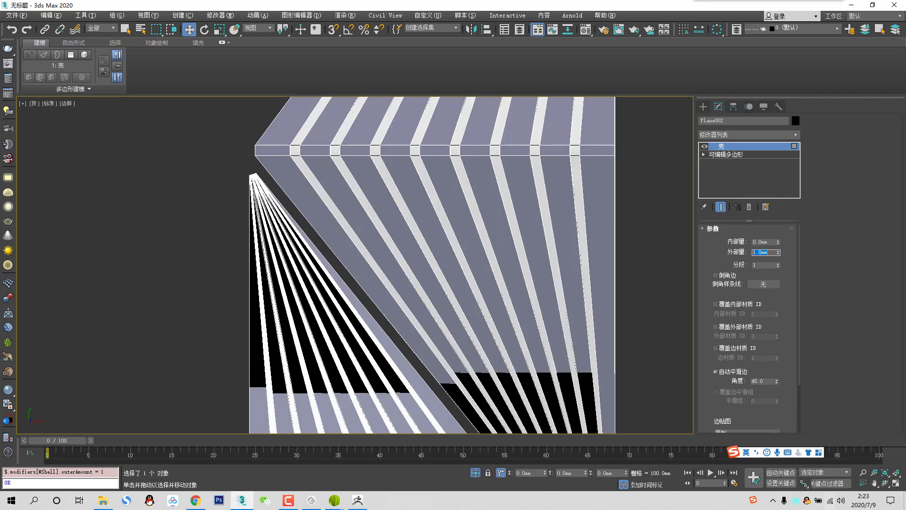
Add a Smooth modifier above the Shell and check the panel's shading from an angle.
click(743, 135)
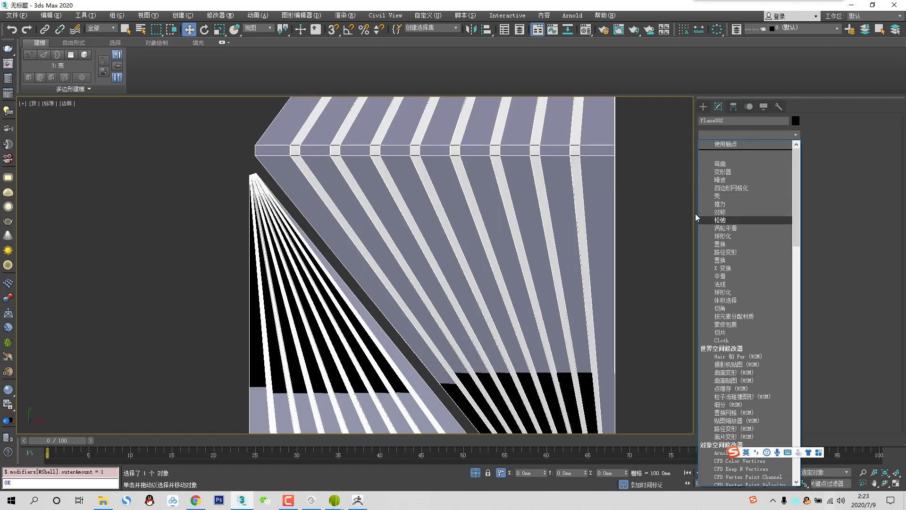
click(721, 277)
scroll(558, 270, down, 3)
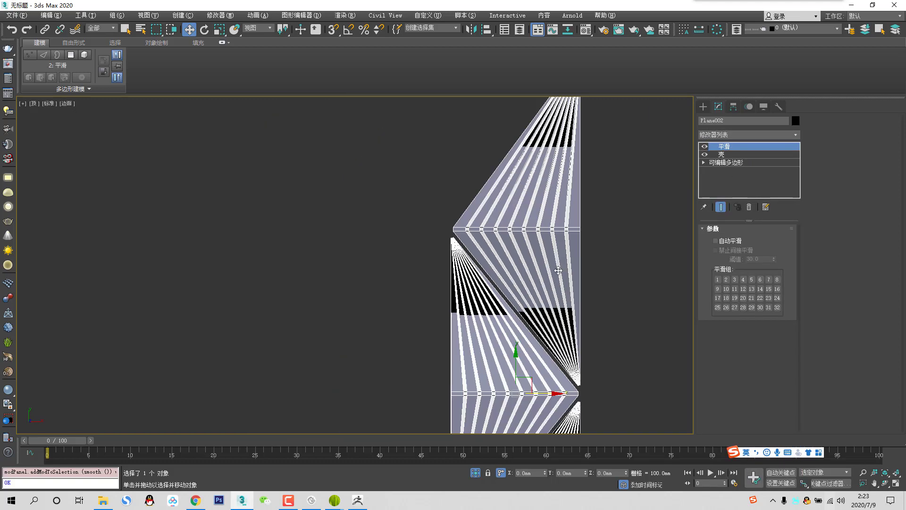
alt+middle_drag(584, 294, 692, 220)
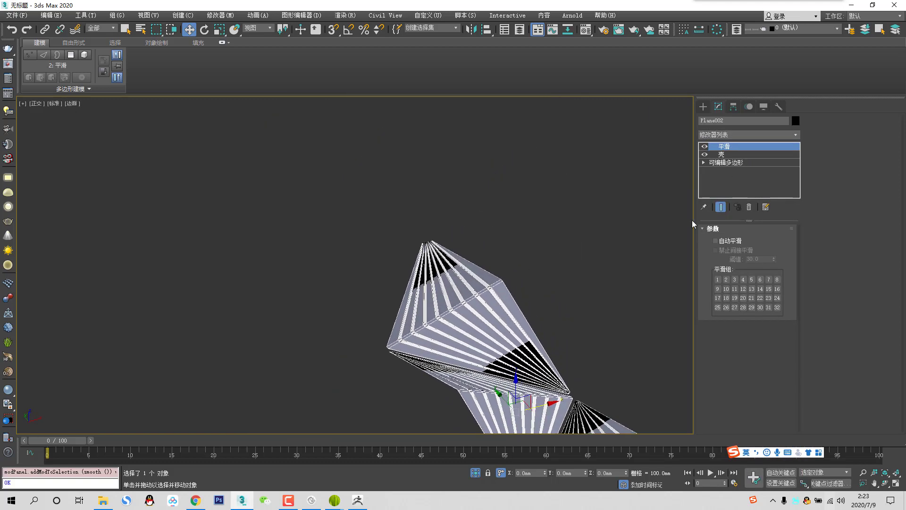
Try a 5 mm outer amount on the Shell and remove the Shell modifier from the panel.
click(737, 155)
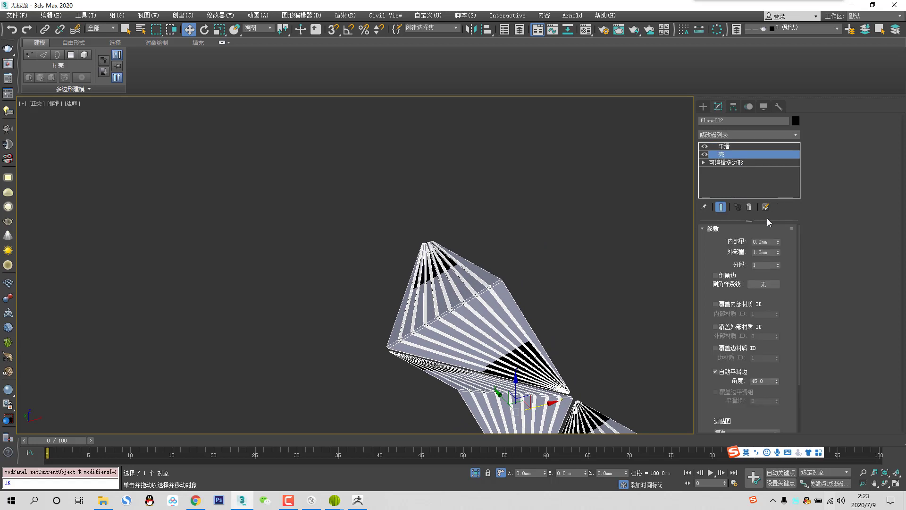
text(5)
key(Return)
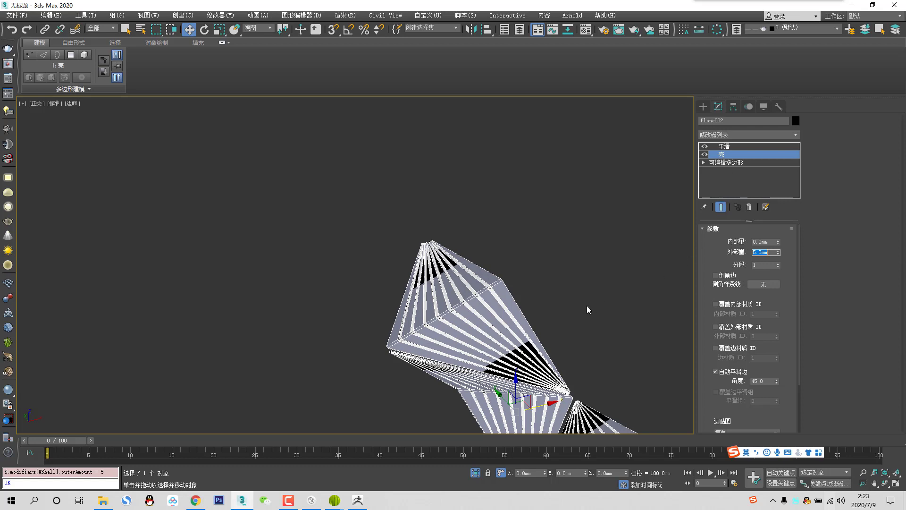
click(749, 207)
click(727, 155)
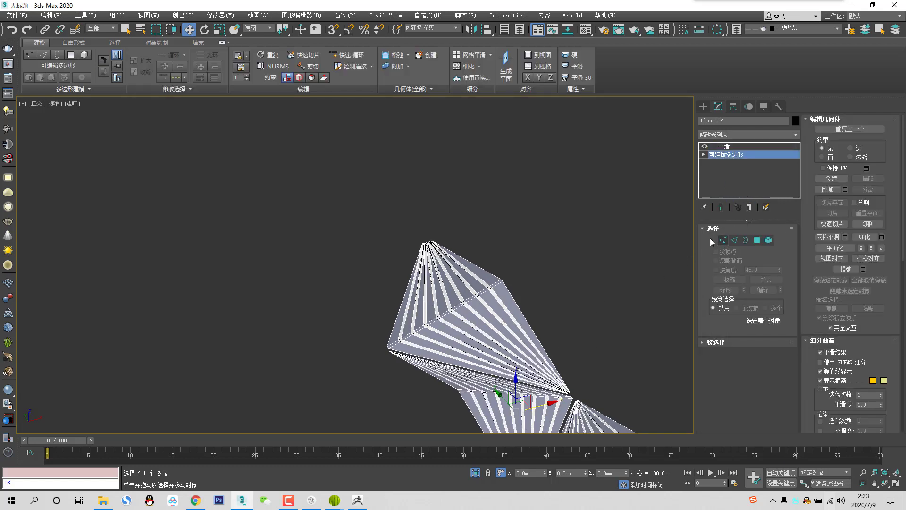
Collapse the panel with its Smooth modifier into an editable poly.
right_click(620, 208)
mouse_move(661, 306)
click(715, 310)
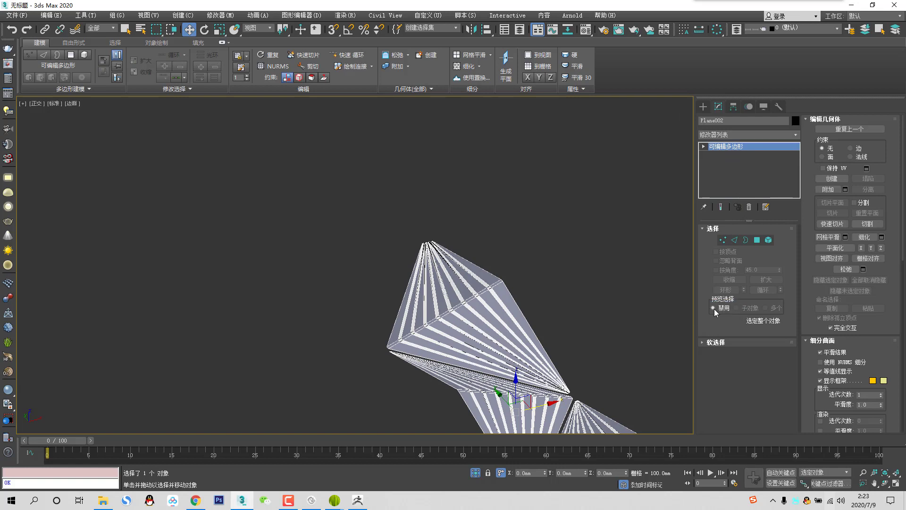
Select all polygons of the panel object and extrude them in place.
click(757, 240)
key(ctrl+a)
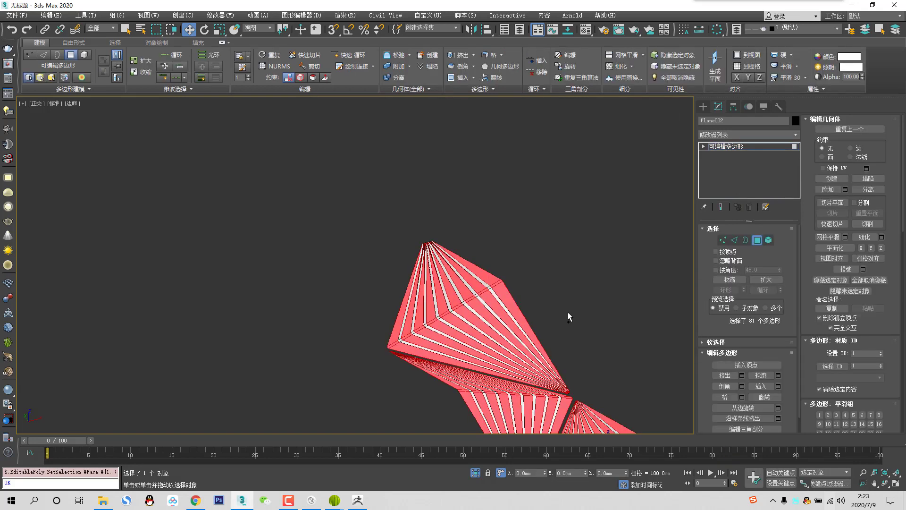
click(742, 375)
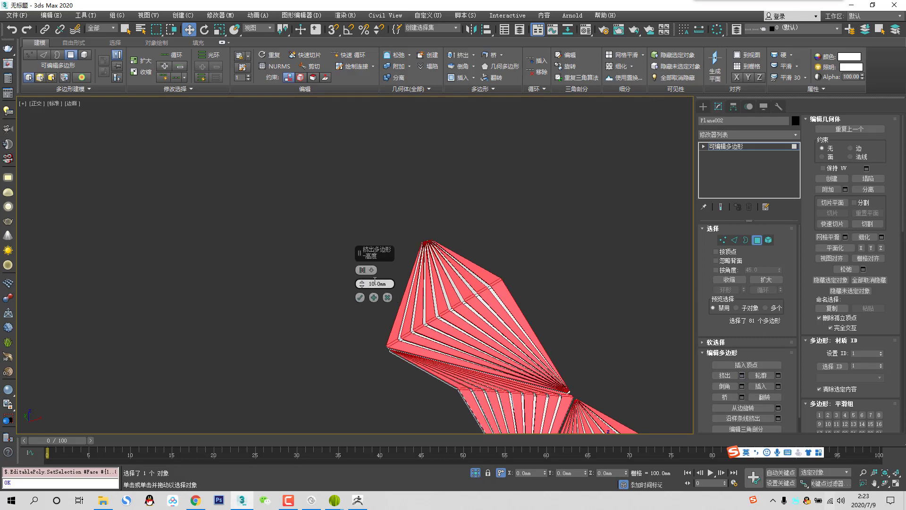
click(360, 297)
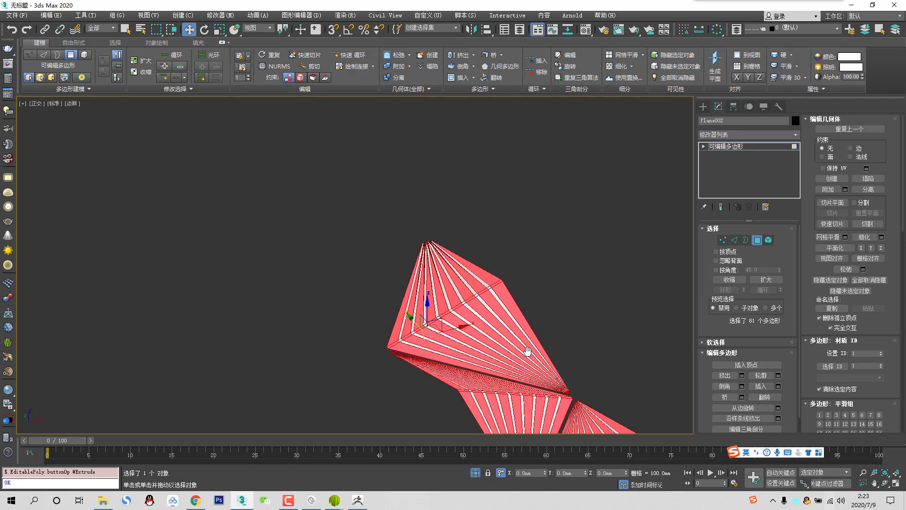
Try raising the extruded panel polygons by 5 mm along Z and undo the move.
scroll(526, 353, up, 5)
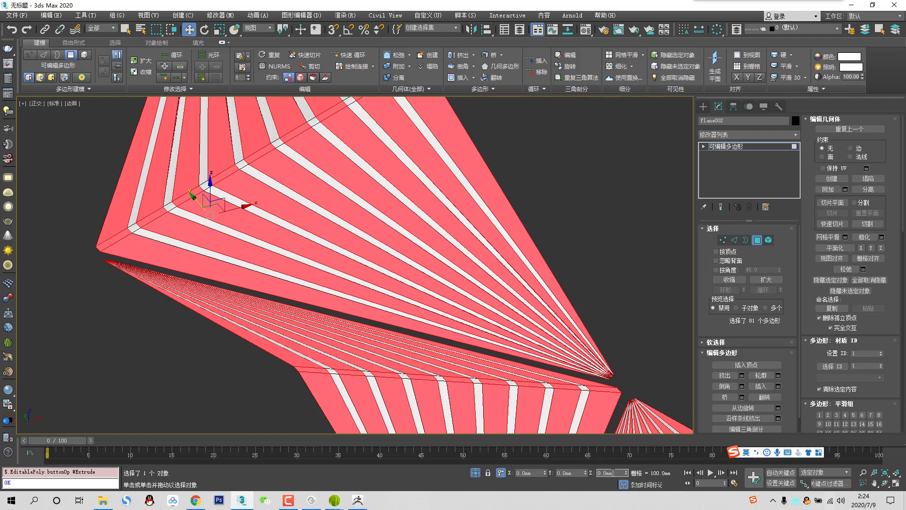
key(Return)
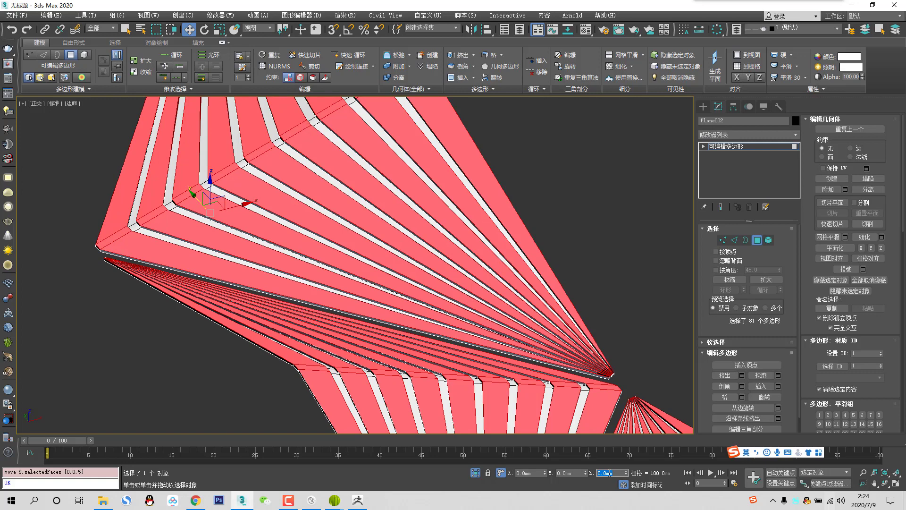
key(ctrl+z)
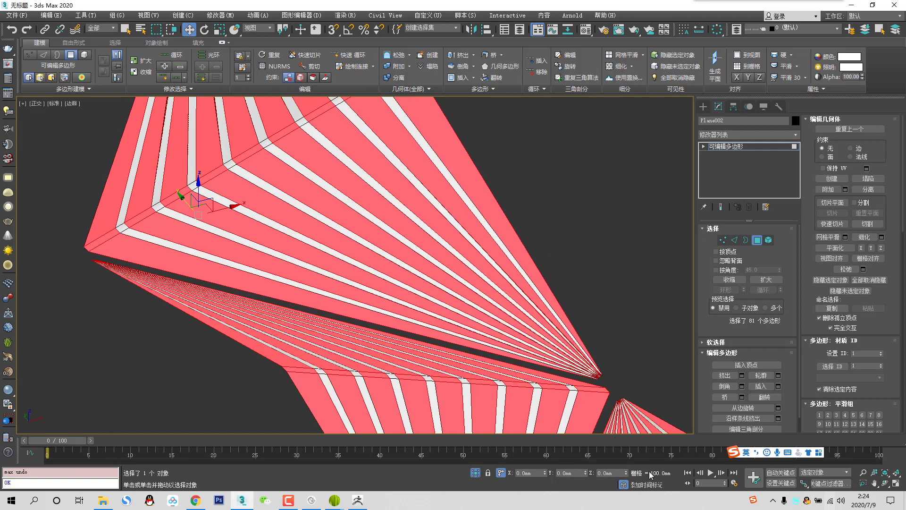
Raise the selected panel polygons by 1 mm along Z.
click(615, 473)
text(1)
key(Return)
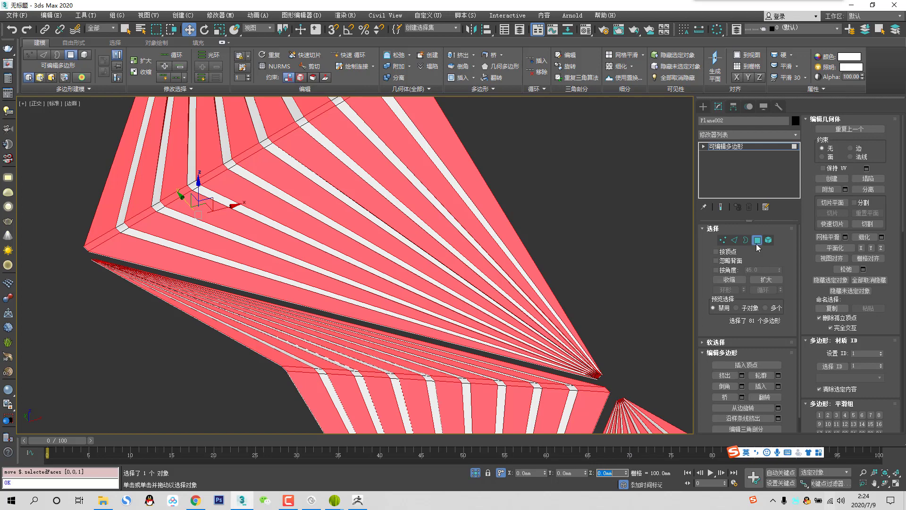
Try capping all open borders of the panel object, then undo the cap.
click(535, 208)
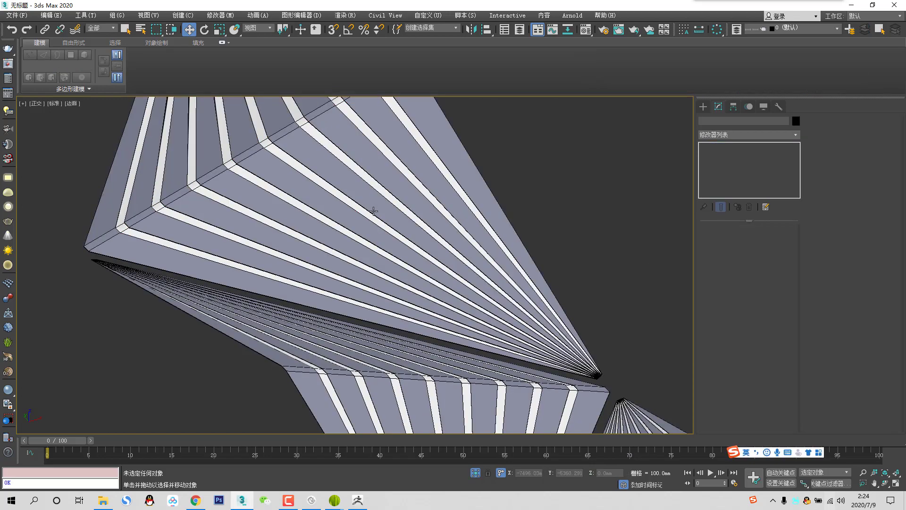
scroll(374, 211, down, 4)
alt+middle_drag(425, 251, 447, 218)
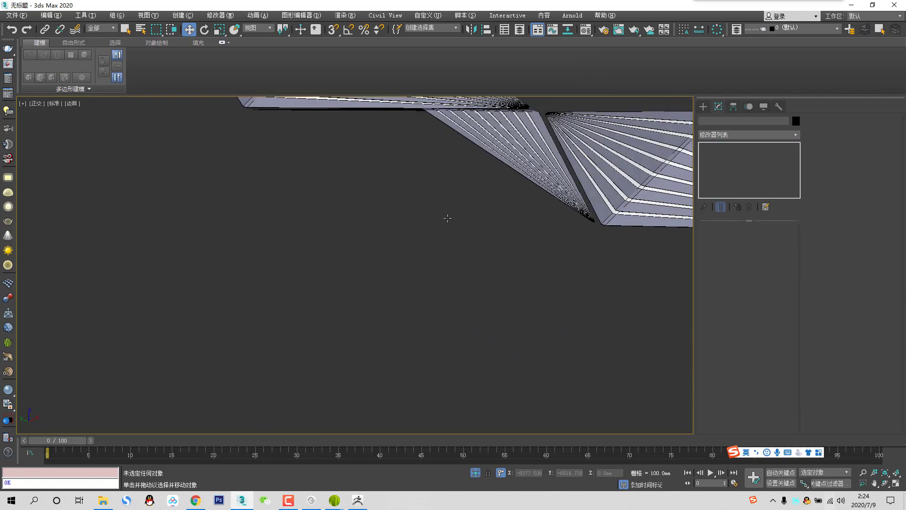
middle_drag(441, 176, 402, 278)
scroll(360, 187, up, 4)
click(285, 207)
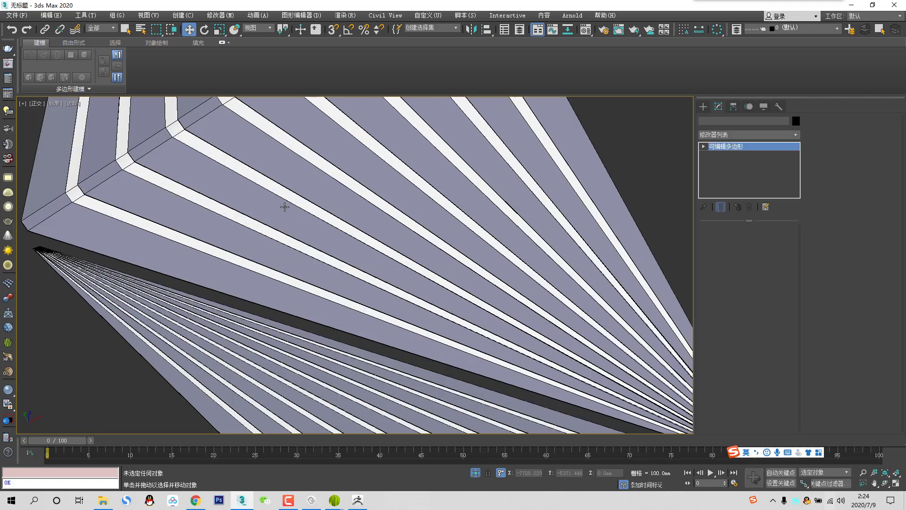
alt+middle_drag(285, 206, 437, 177)
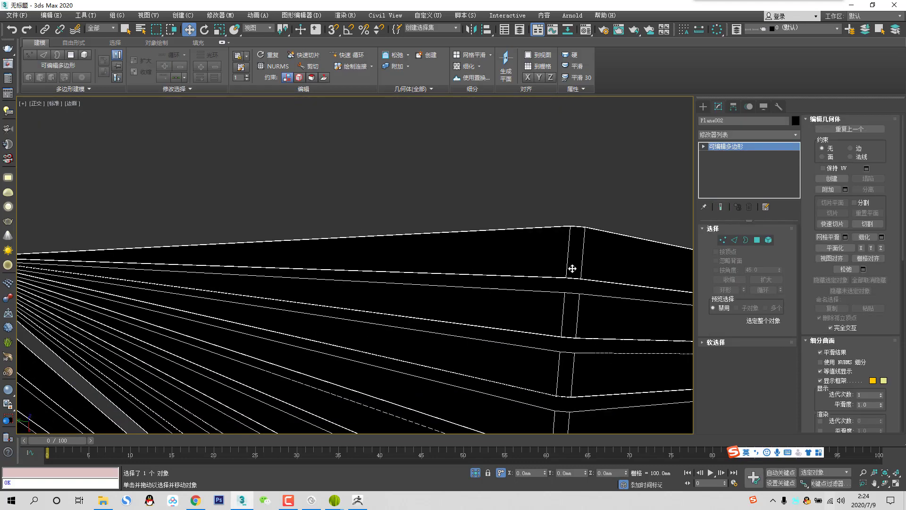
click(746, 240)
key(ctrl+a)
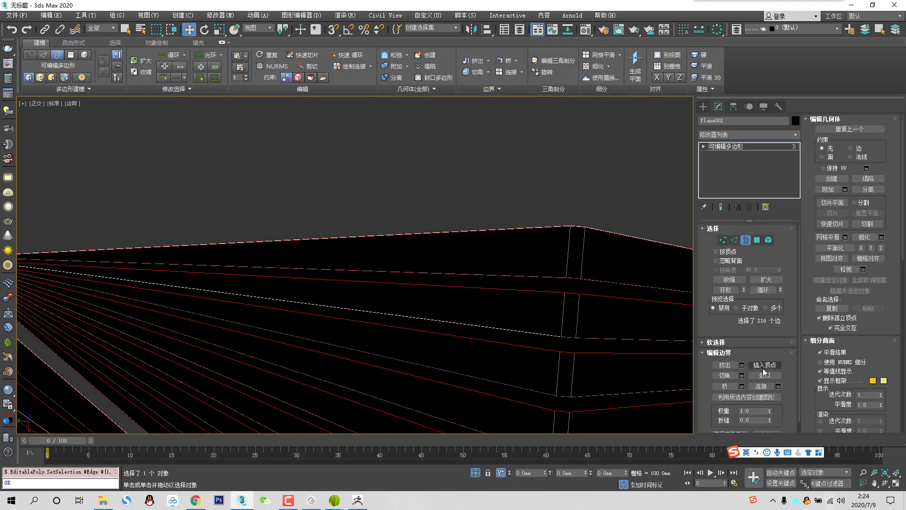
click(764, 376)
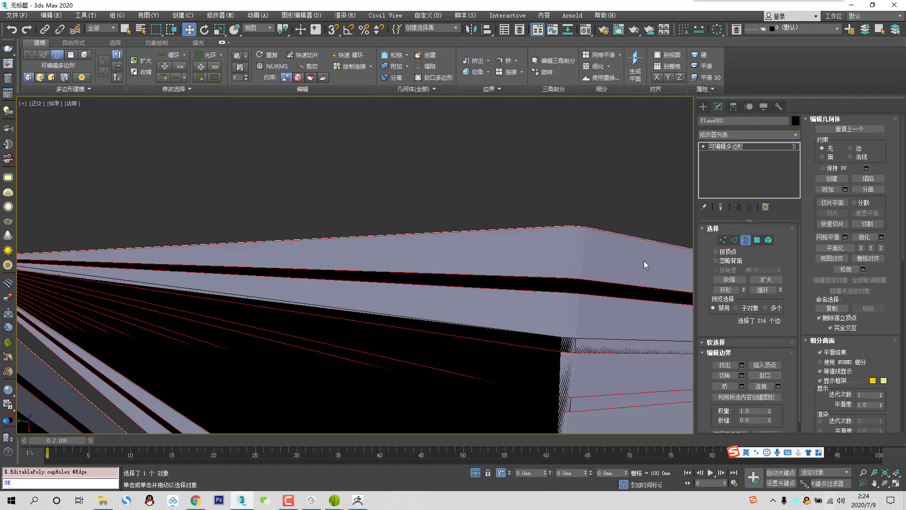
alt+middle_drag(644, 260, 445, 338)
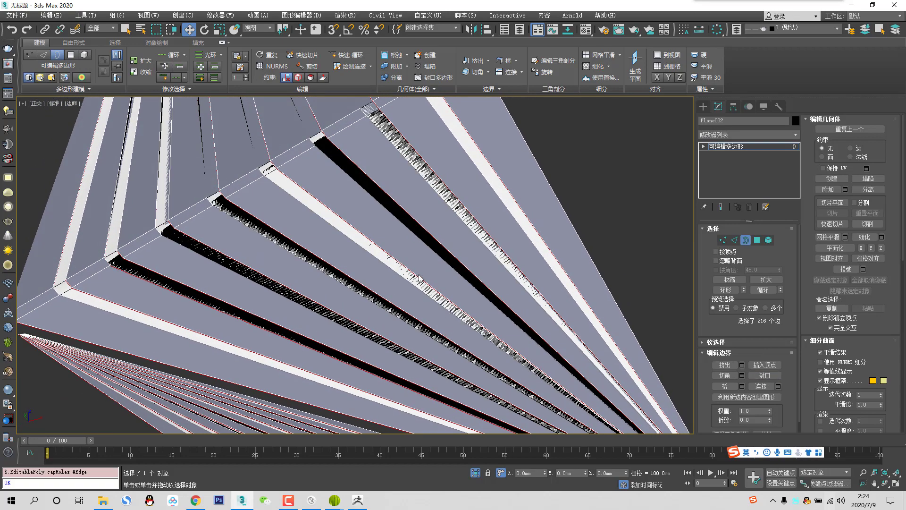
scroll(419, 279, down, 3)
key(ctrl+z)
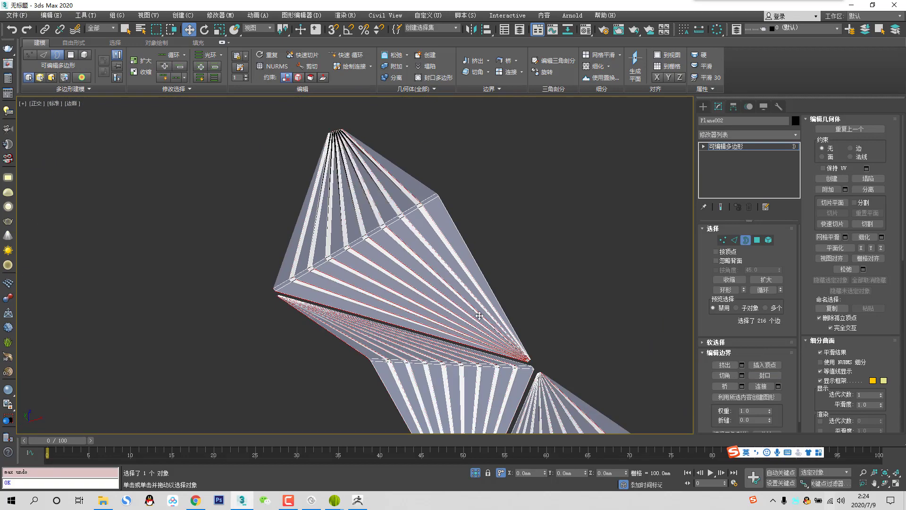
click(744, 240)
click(543, 181)
Add a Shell modifier with a 5 mm outer amount to the white slats object and inspect its thickness.
scroll(376, 226, up, 3)
click(353, 257)
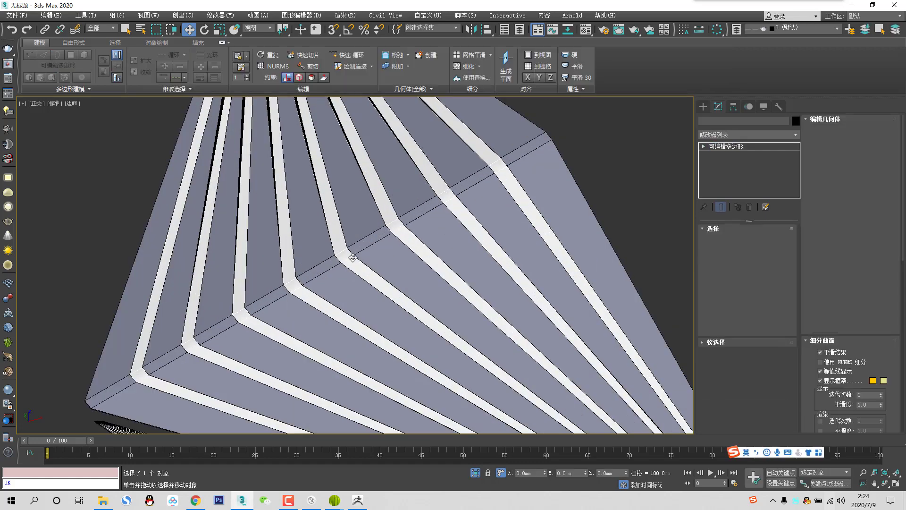
click(748, 135)
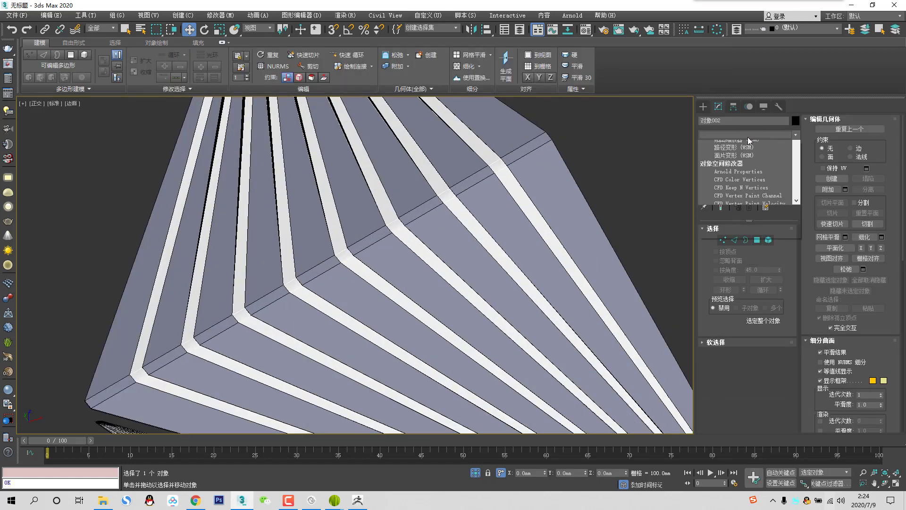
click(727, 195)
scroll(568, 283, down, 4)
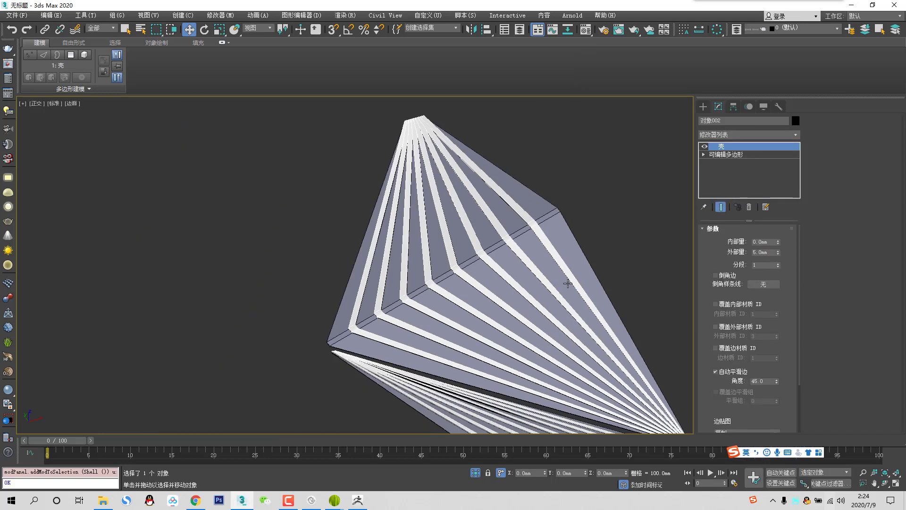
alt+middle_drag(599, 321, 486, 295)
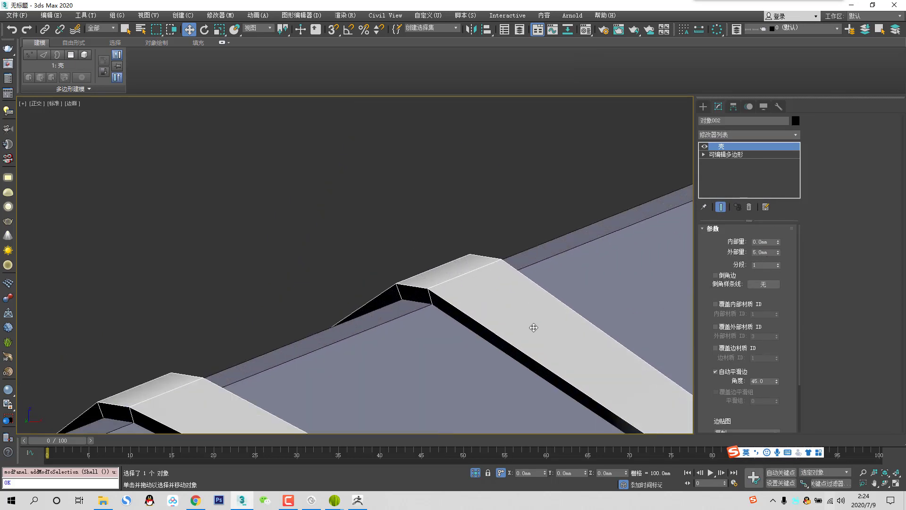
scroll(524, 327, down, 2)
alt+middle_drag(611, 359, 516, 272)
scroll(516, 273, up, 2)
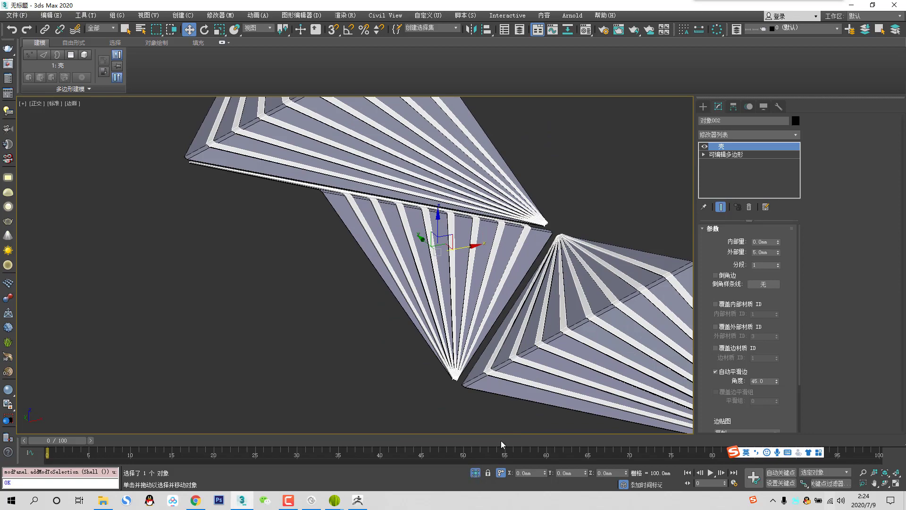
Exit isolation mode and attach the slats and the panels to the frame object.
click(475, 472)
alt+middle_drag(575, 264, 521, 290)
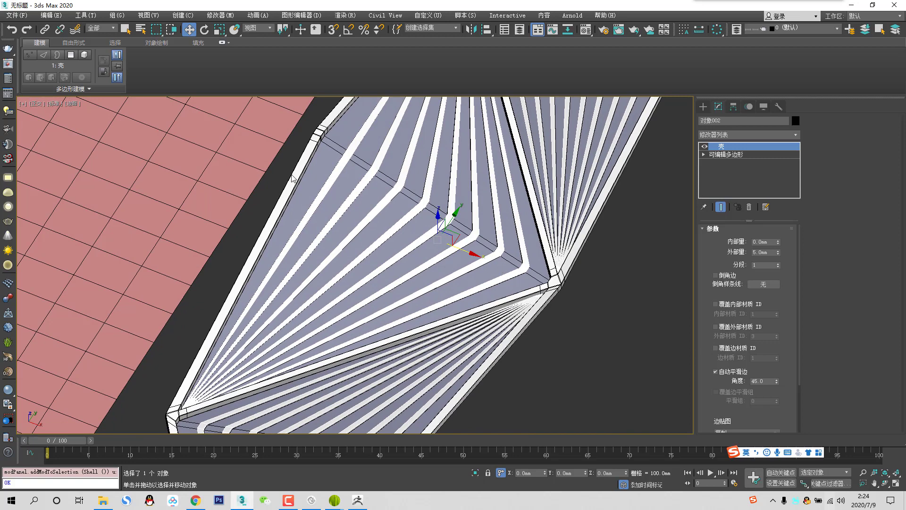
click(360, 167)
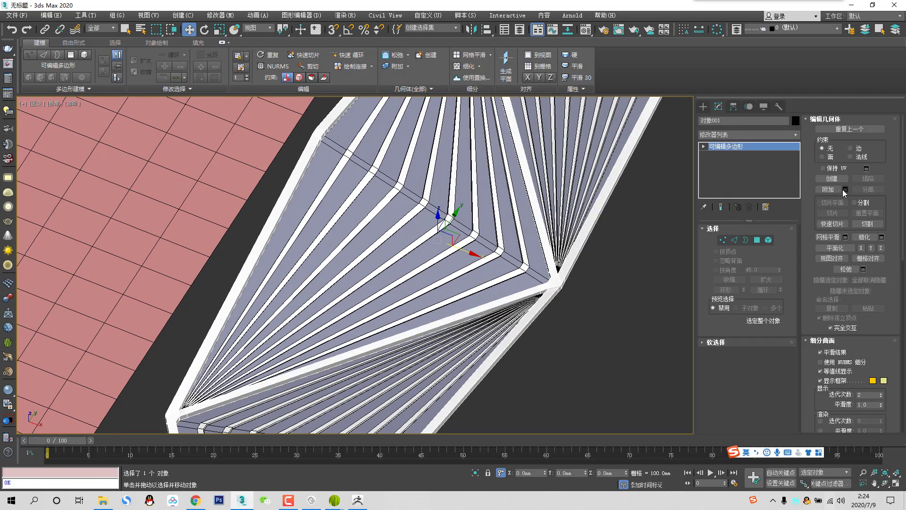
click(835, 189)
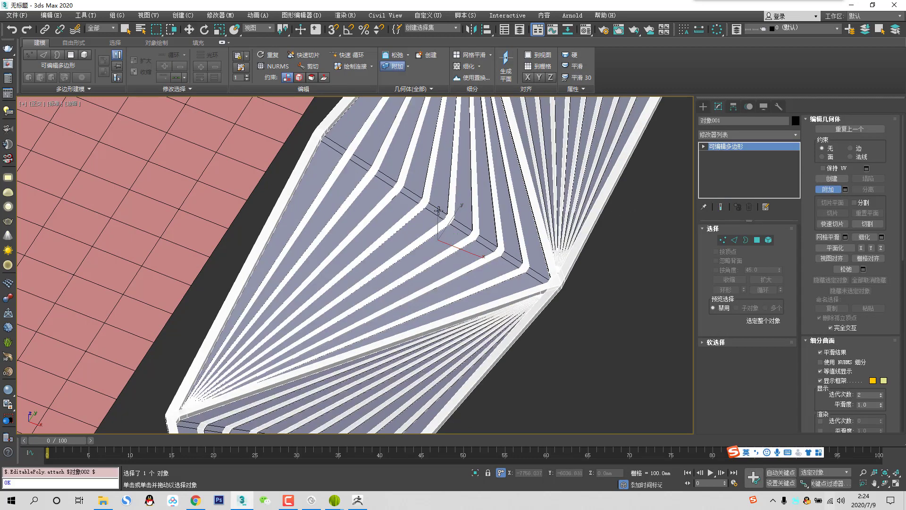
click(439, 209)
click(502, 237)
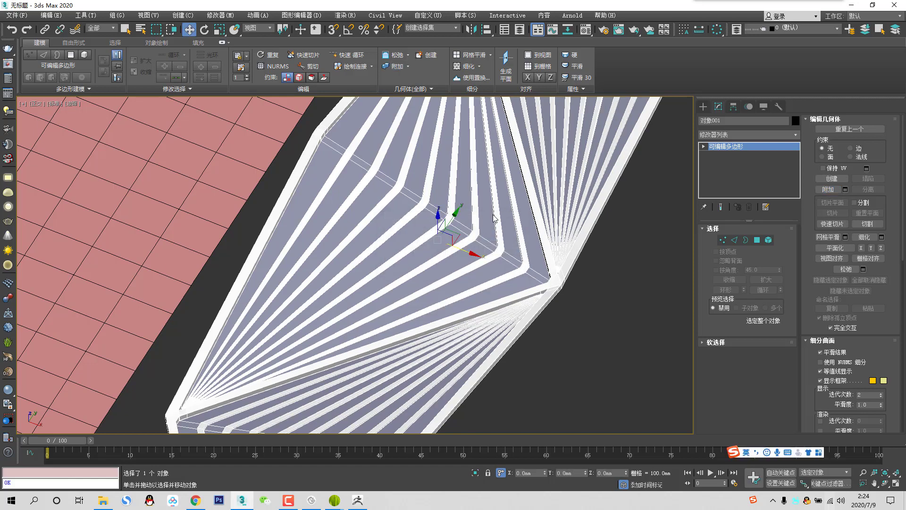
In the top view, move the combined facade module onto the gridded plane, vertex-snapping its outer corner to the plane's matching corner.
scroll(555, 264, down, 6)
key(t)
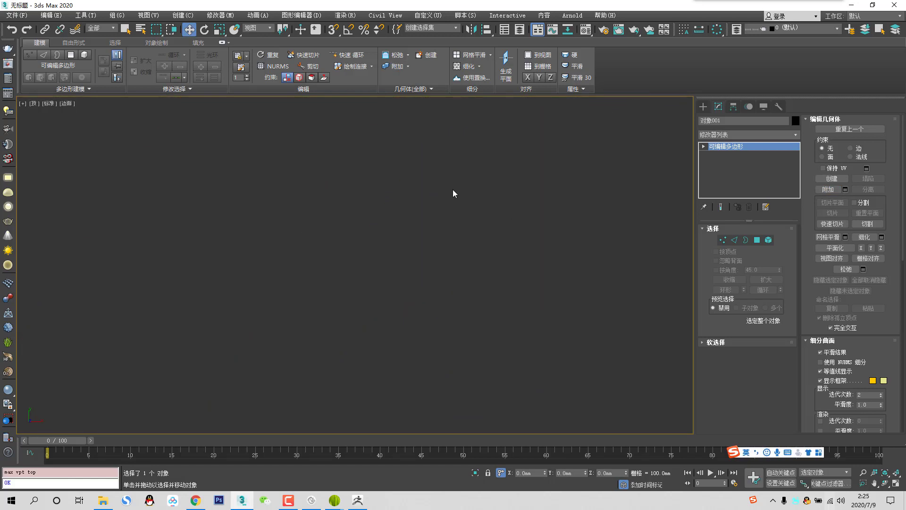
key(z)
drag(386, 265, 319, 264)
scroll(311, 115, up, 10)
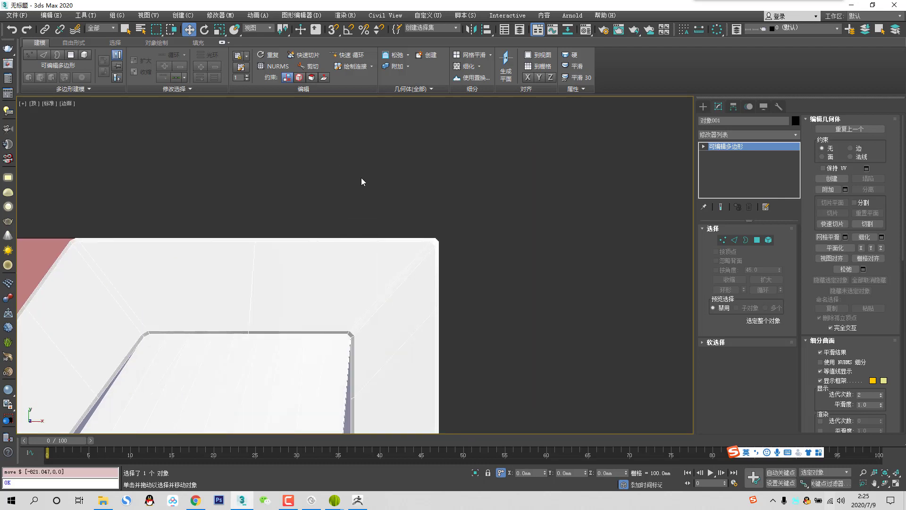
key(F3)
middle_drag(445, 247, 545, 210)
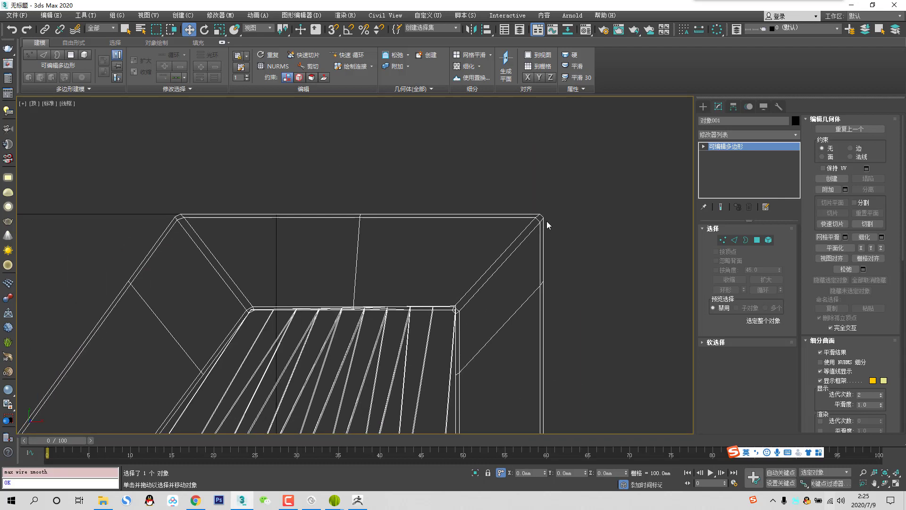
key(s)
key(space)
drag(548, 213, 275, 213)
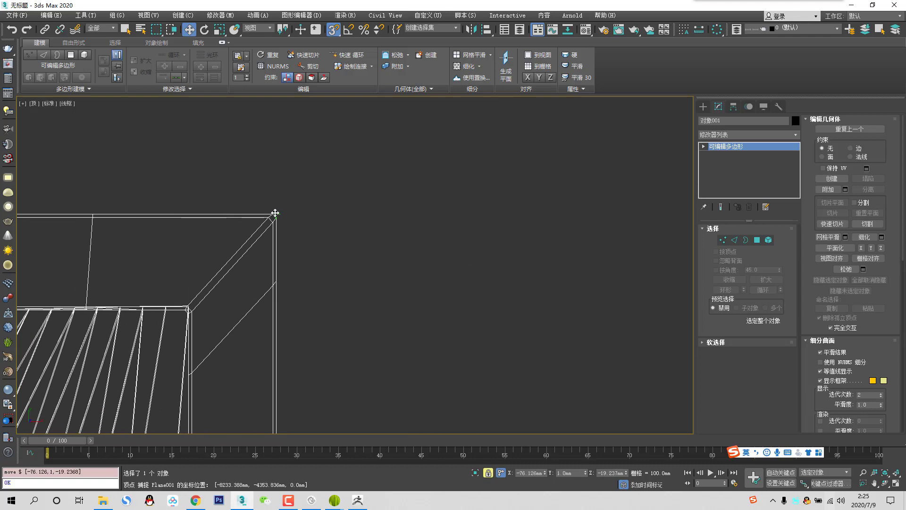
Examine how the module's left edge aligns with the gridded plane and compare the module joints with the reference image.
scroll(283, 240, down, 12)
middle_drag(126, 325, 277, 208)
scroll(273, 334, up, 5)
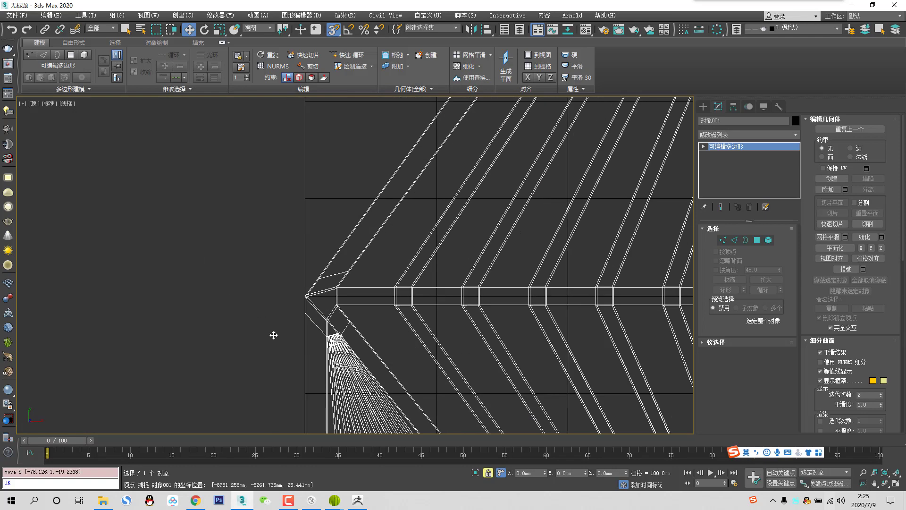
scroll(414, 247, up, 5)
key(s)
scroll(428, 212, down, 2)
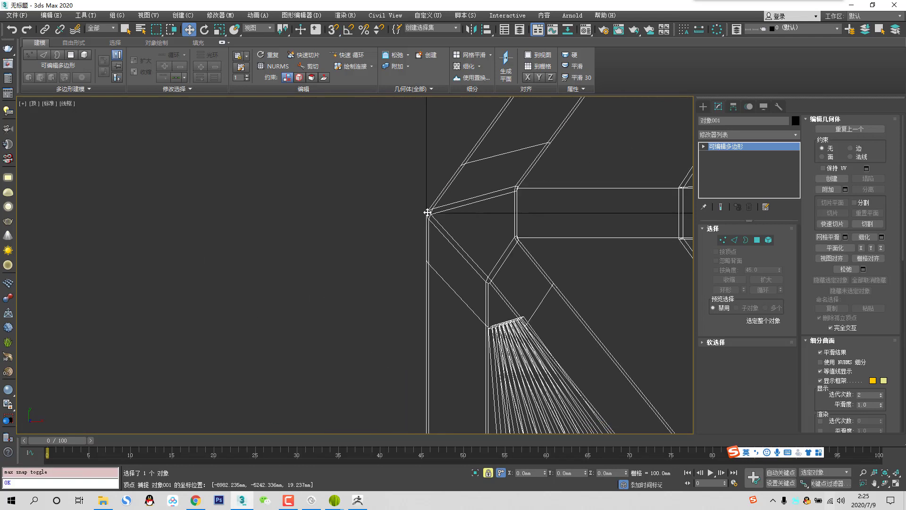
key(alt+Tab)
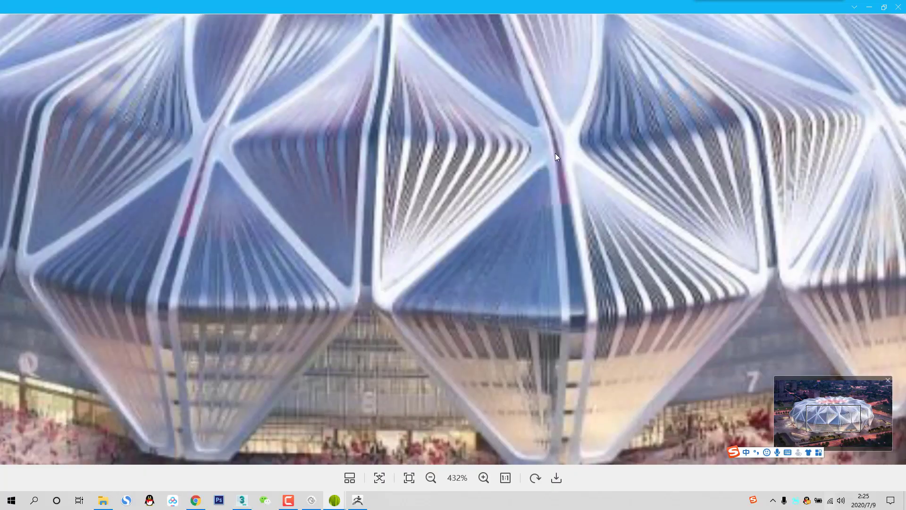
key(alt+Tab)
scroll(486, 219, down, 7)
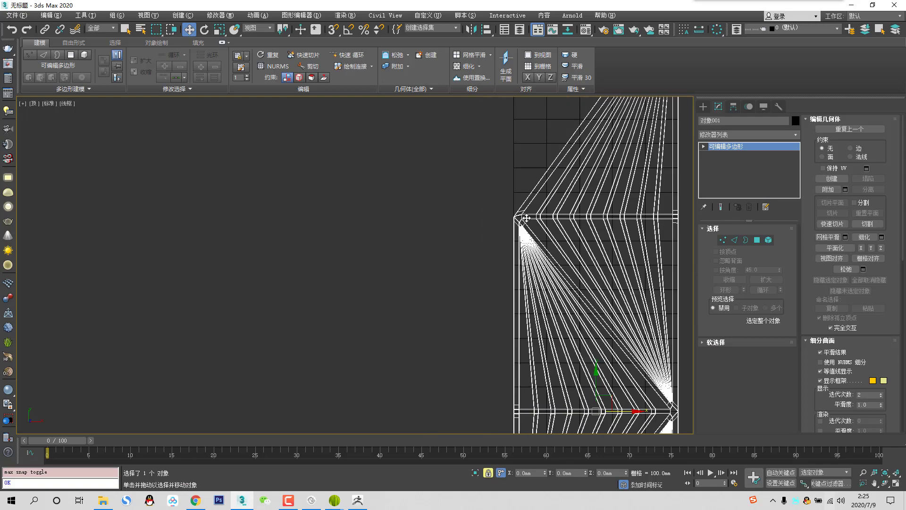
key(space)
scroll(303, 251, down, 2)
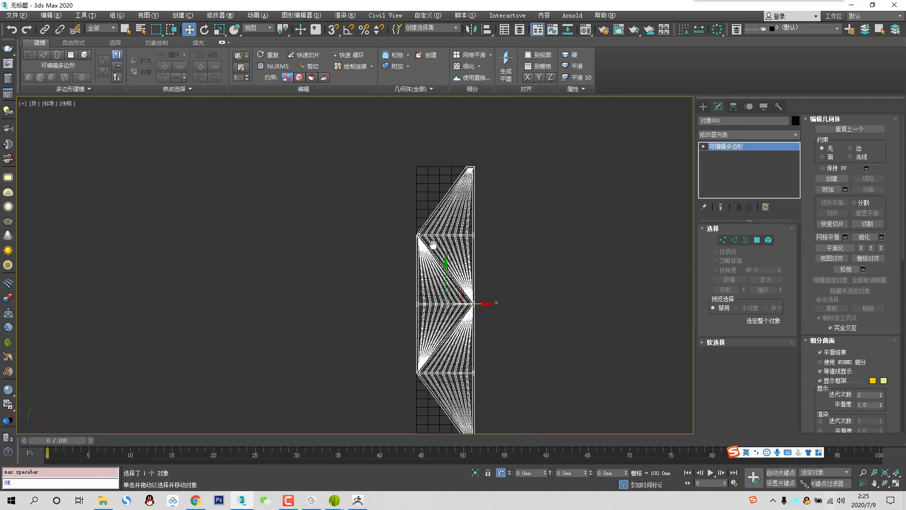
Add an FFD 2x2x2 modifier to the facade module and activate its control points.
click(746, 134)
scroll(744, 270, down, 12)
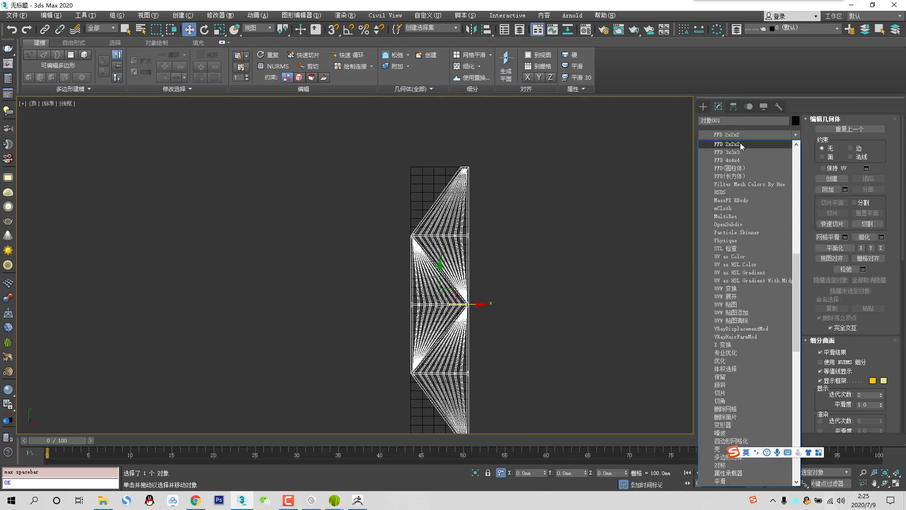
click(739, 142)
scroll(505, 193, down, 3)
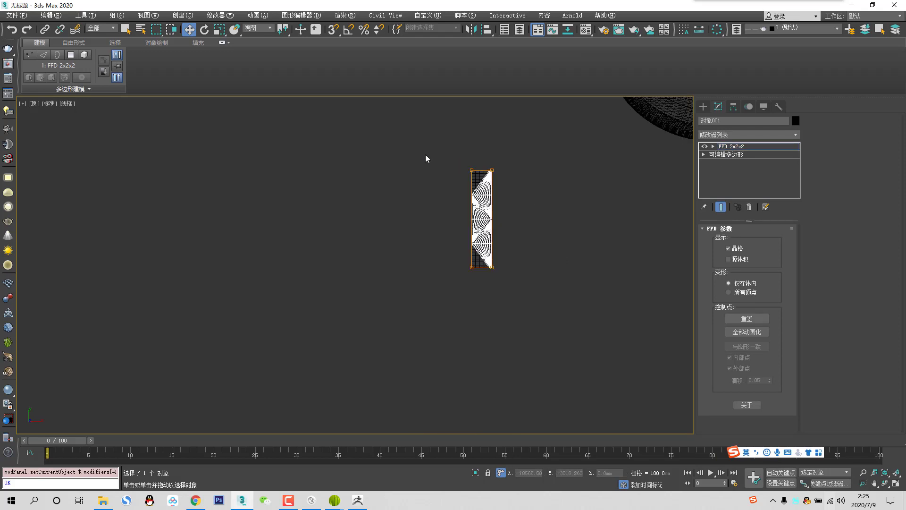
Select the left-side FFD control points and shift them inward along X, entering an offset of 5 mm.
drag(427, 150, 475, 360)
scroll(460, 320, up, 3)
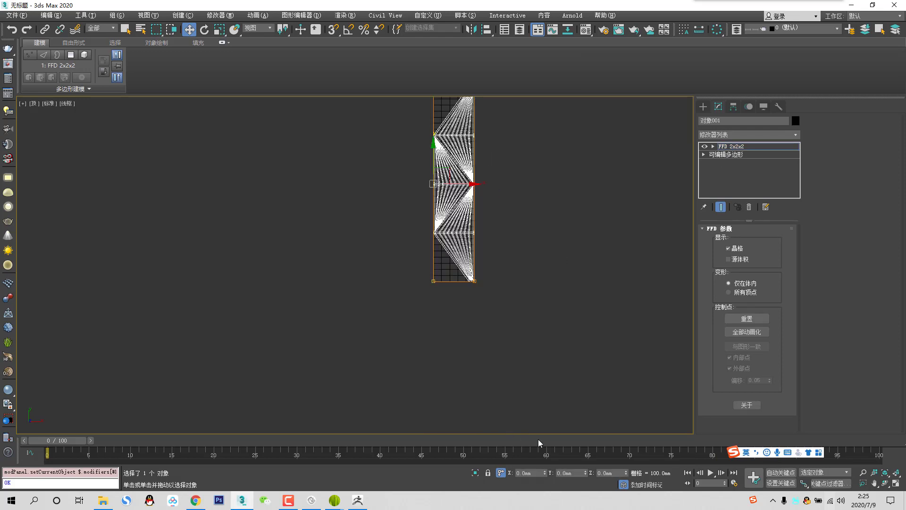
click(536, 473)
key(Return)
scroll(457, 396, down, 2)
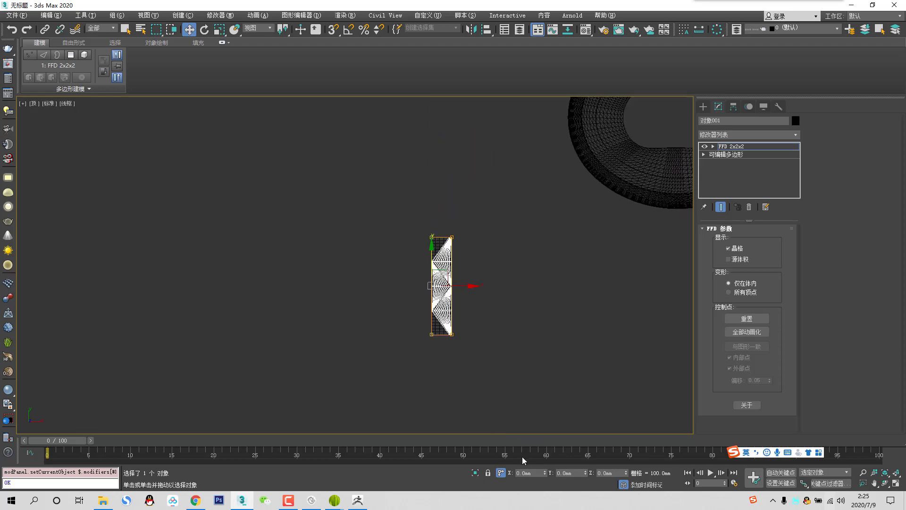
double_click(531, 472)
text(5)
key(Return)
scroll(380, 211, up, 10)
scroll(510, 130, up, 8)
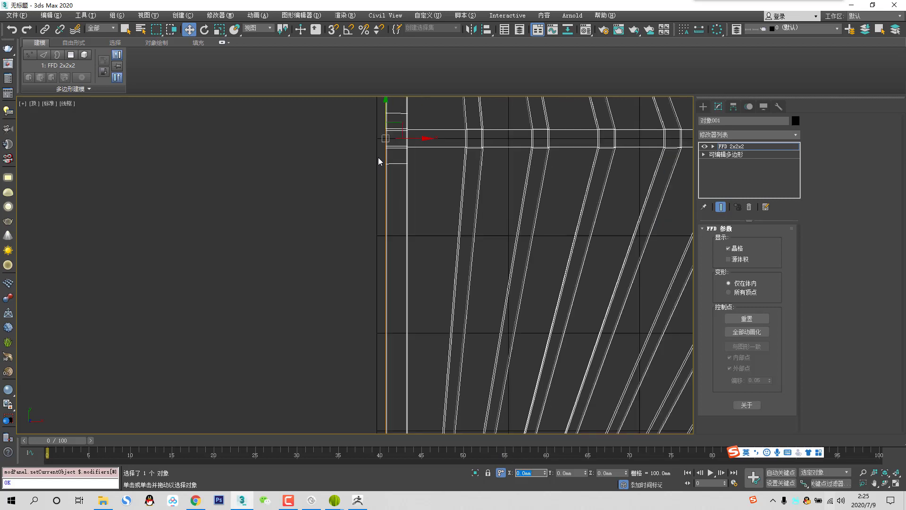
Select the right-side FFD control points and shift them inward along X to leave a gap at the plane's edge.
scroll(378, 161, down, 10)
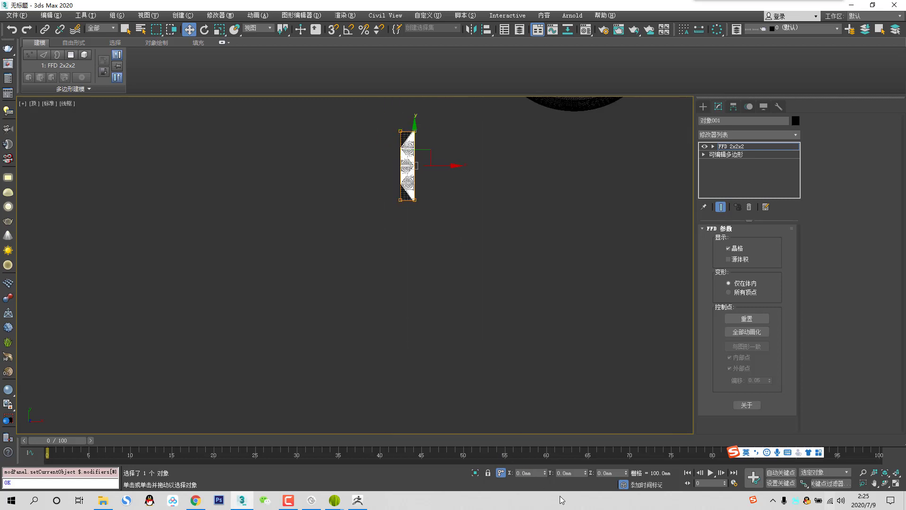
click(540, 473)
key(Return)
scroll(378, 222, up, 10)
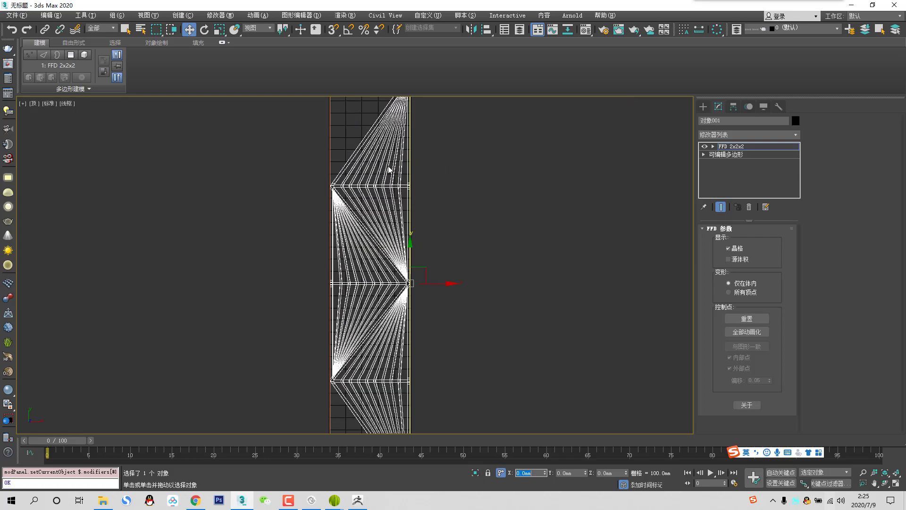
Convert the facade module with its FFD modifier to an editable poly.
scroll(450, 259, down, 3)
right_click(451, 259)
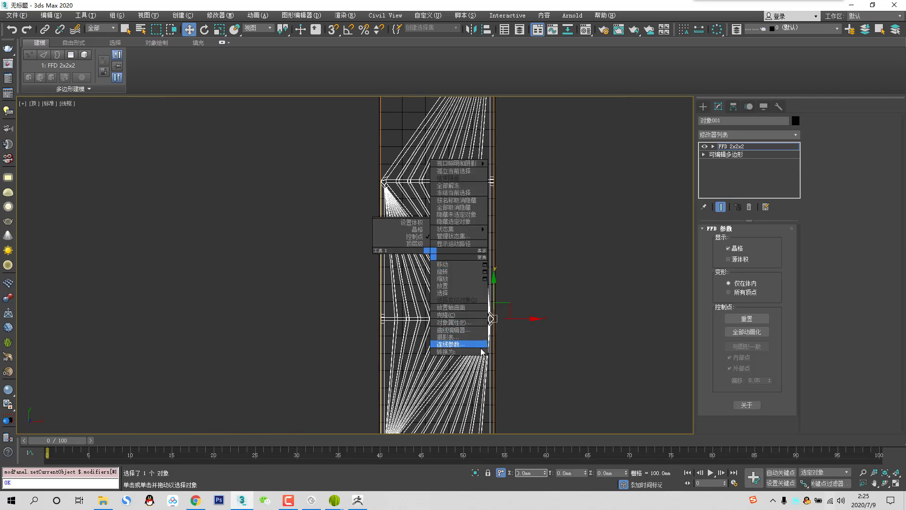
mouse_move(482, 352)
click(519, 359)
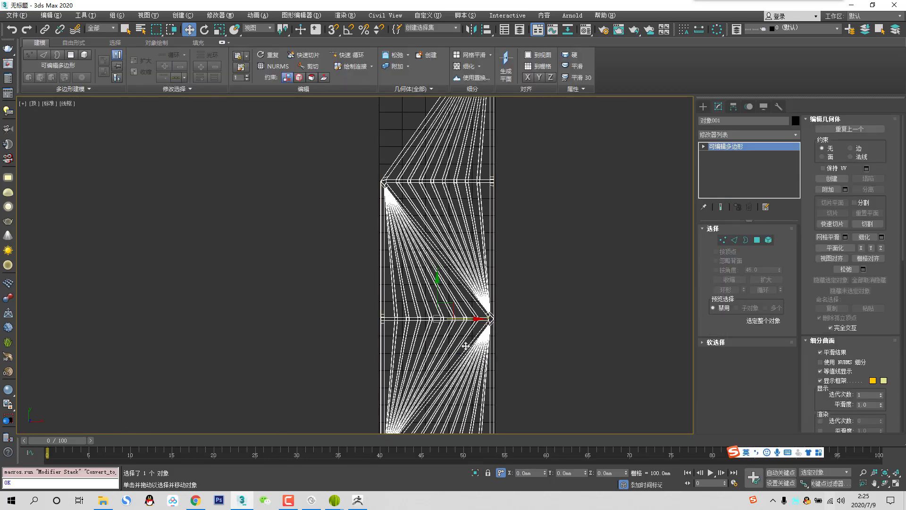
Attach the gridded plane to the facade module with the Match Material IDs to Material option.
key(l)
scroll(146, 291, up, 6)
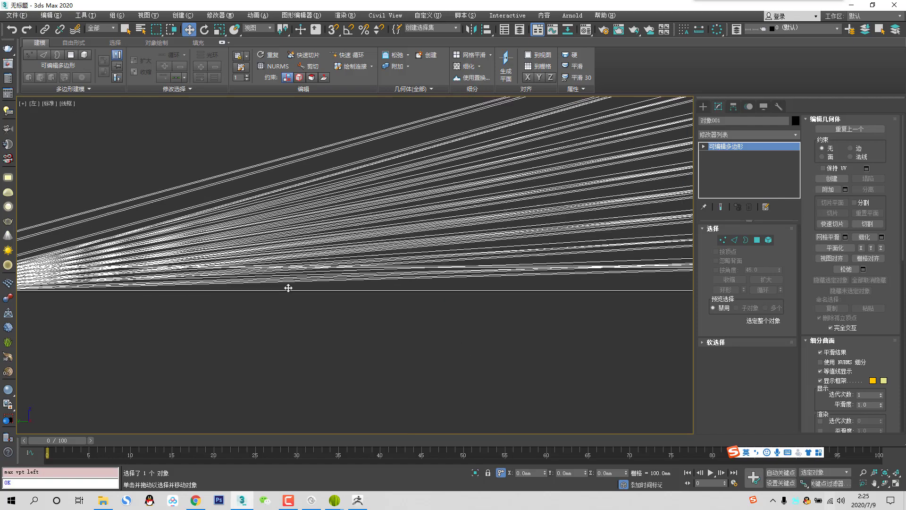
scroll(296, 284, down, 5)
scroll(231, 291, up, 8)
scroll(234, 271, up, 3)
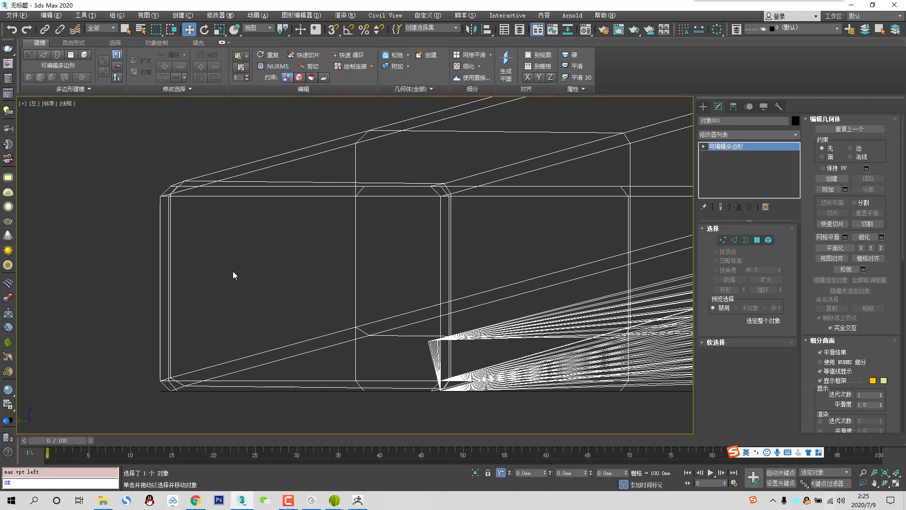
key(t)
scroll(360, 255, down, 3)
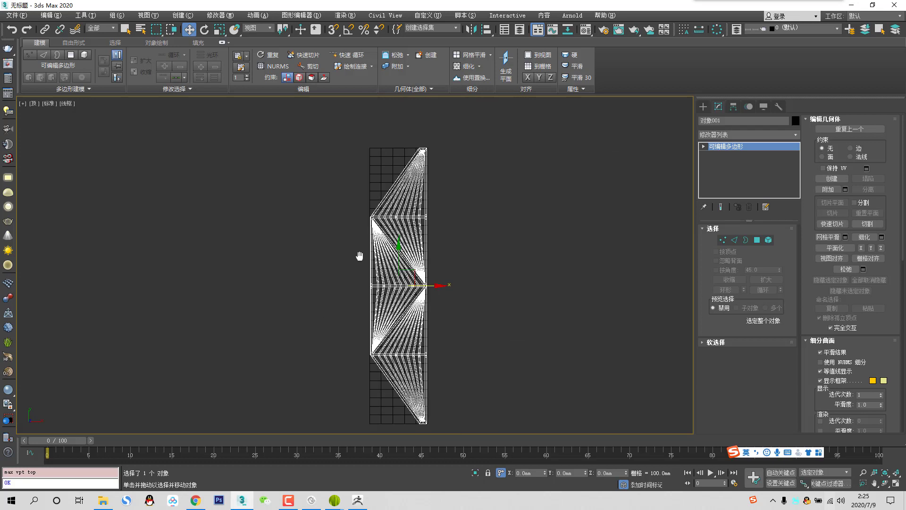
middle_drag(360, 256, 346, 371)
click(828, 188)
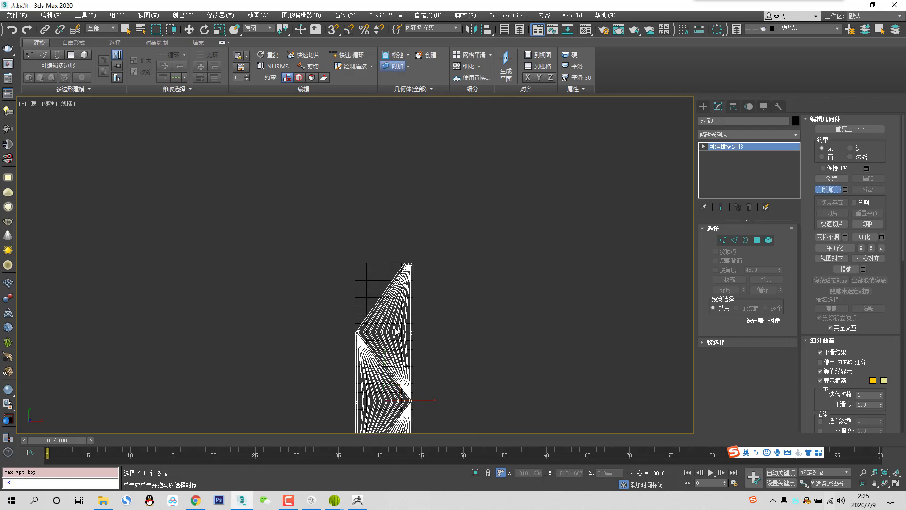
click(365, 271)
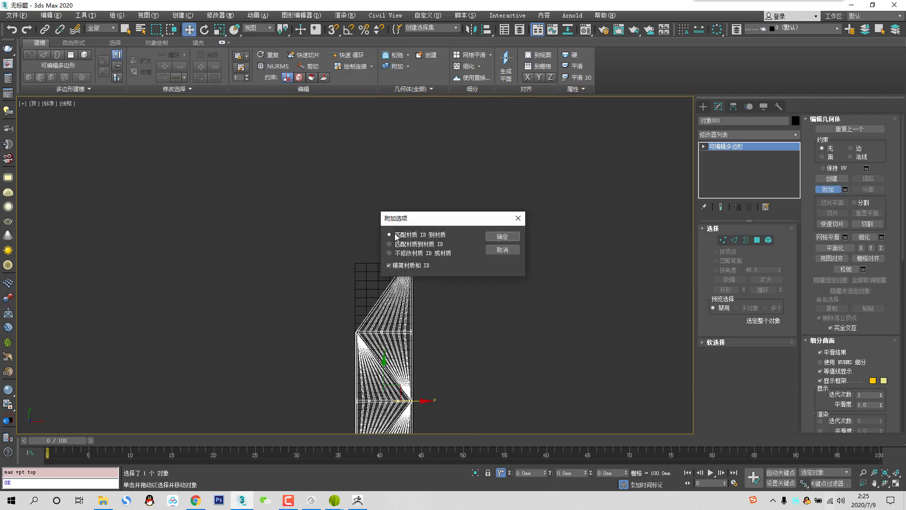
click(495, 237)
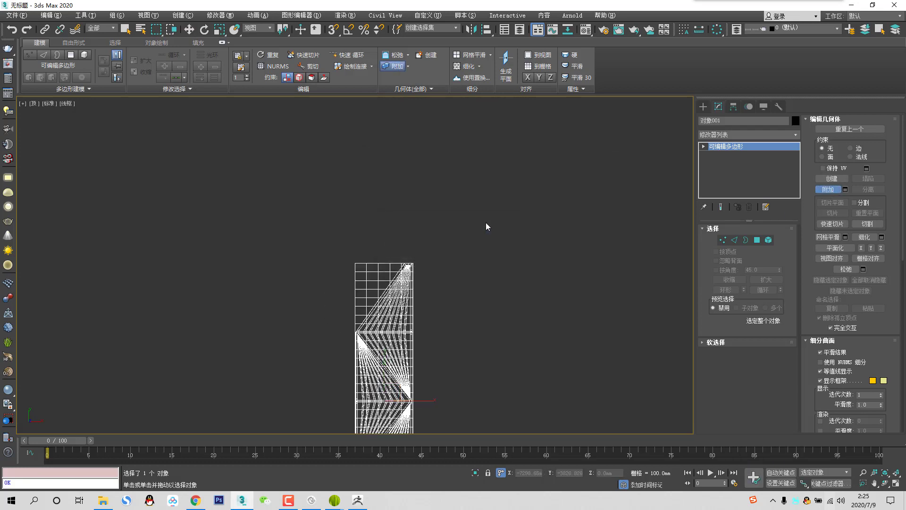
Mirror the combined module across X as a copy and snap the copy against the original's side edge.
click(470, 30)
click(443, 271)
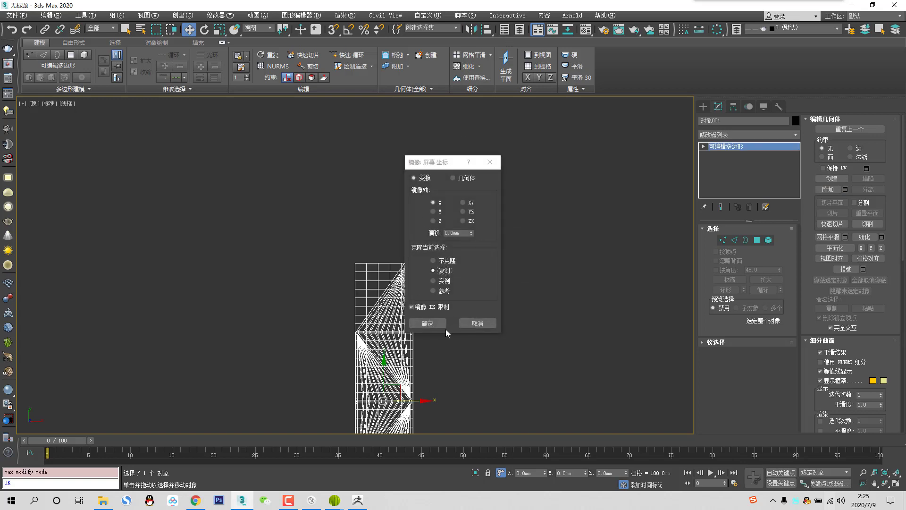
click(428, 324)
drag(416, 401, 505, 400)
scroll(452, 227, up, 6)
key(s)
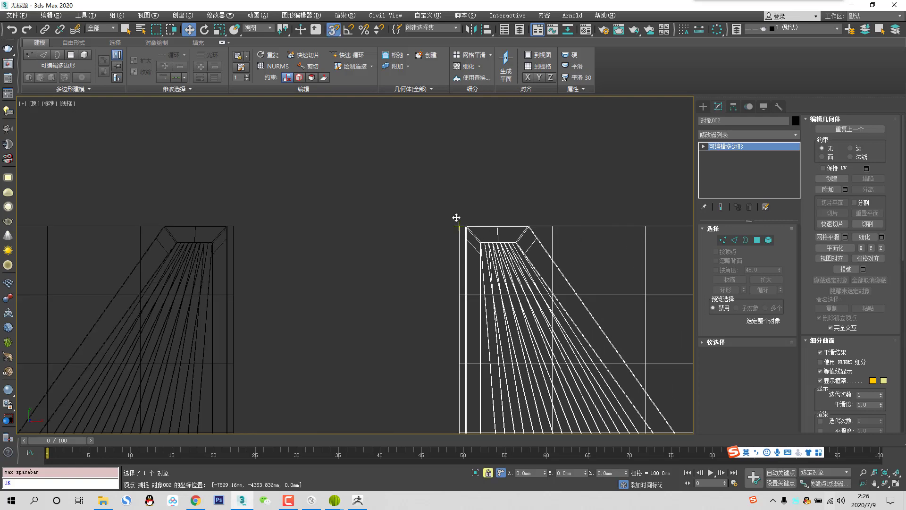
drag(461, 226, 231, 246)
scroll(340, 208, down, 5)
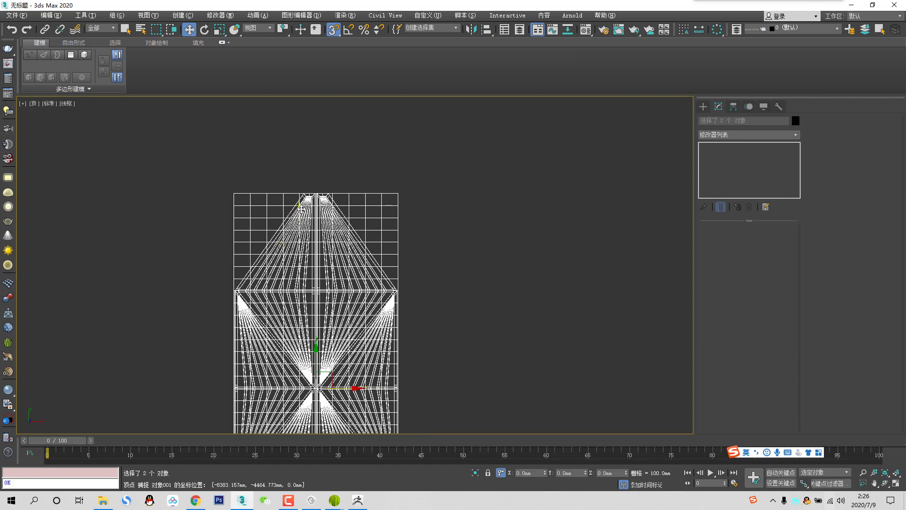
Clone the mirrored pair end to end along X as 11 snapped copies and display the row shaded with edges.
key(s)
key(s)
mouse_move(236, 194)
shift+mouse_down()
mouse_move(385, 202)
mouse_move(398, 193)
shift+mouse_up()
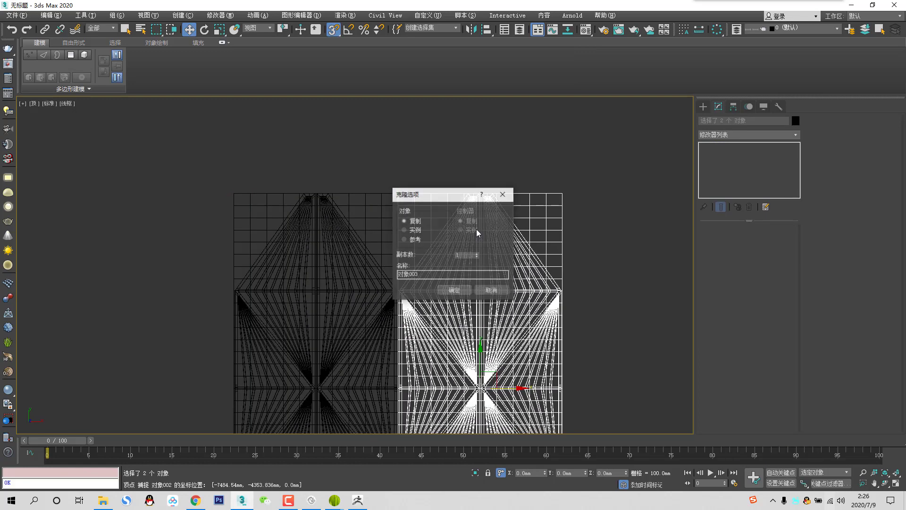
click(465, 255)
text(1)
click(462, 290)
scroll(484, 276, down, 6)
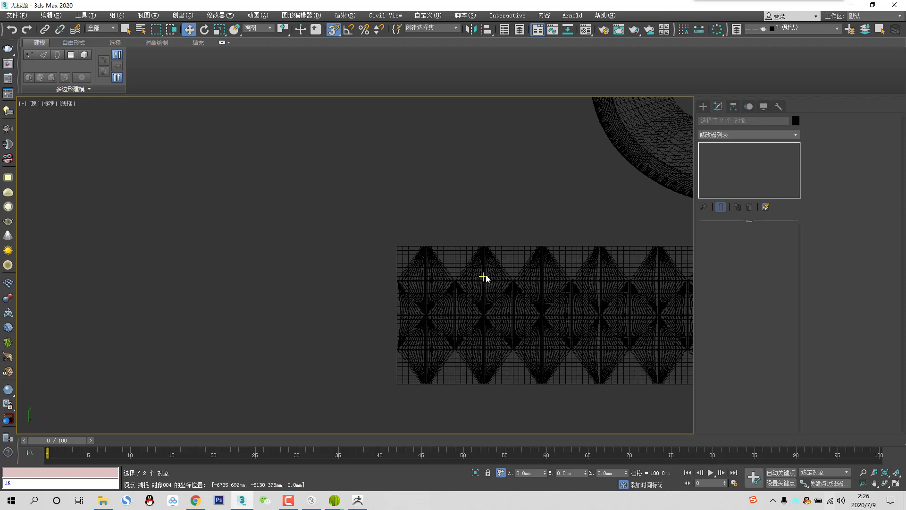
middle_drag(461, 269, 402, 271)
scroll(405, 271, up, 2)
key(F3)
scroll(429, 303, down, 1)
middle_drag(478, 311, 379, 306)
scroll(454, 301, up, 2)
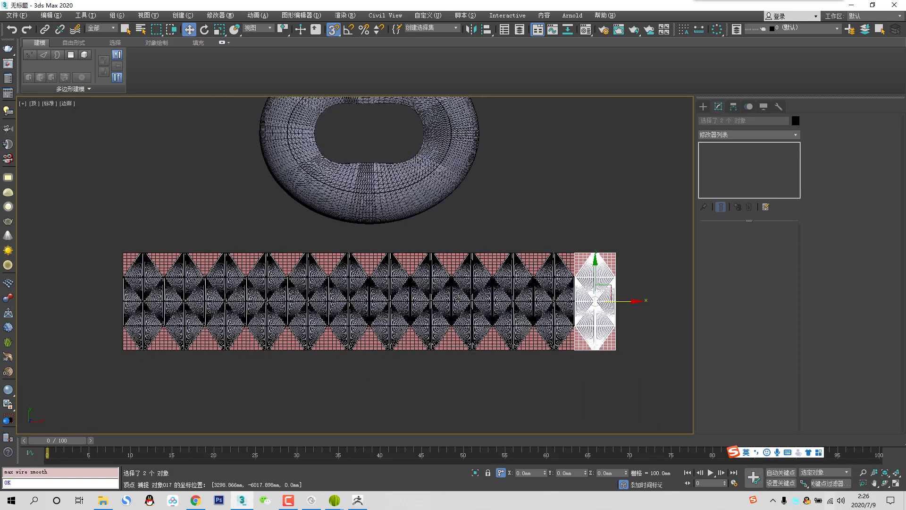
Attach 对象002 through 对象024 to the first module so the whole strip is one object.
click(134, 258)
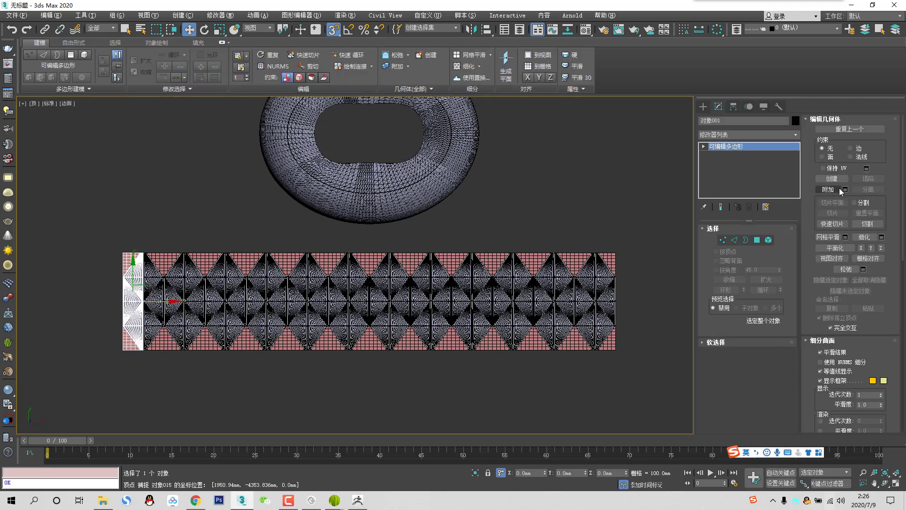
click(845, 189)
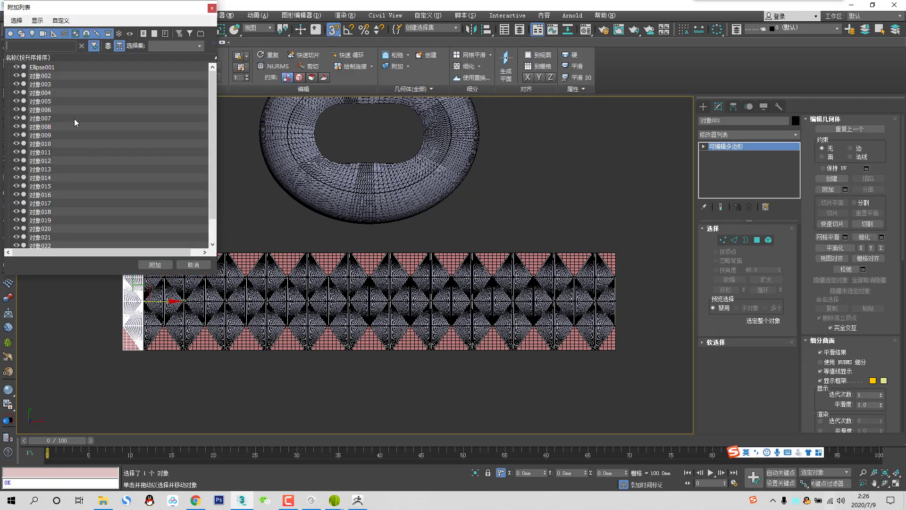
click(57, 76)
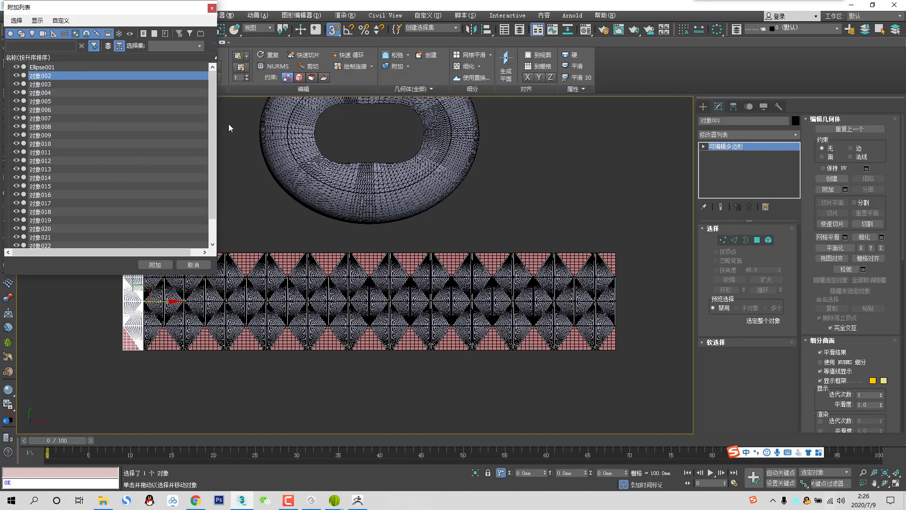
drag(212, 117, 217, 175)
shift+click(36, 237)
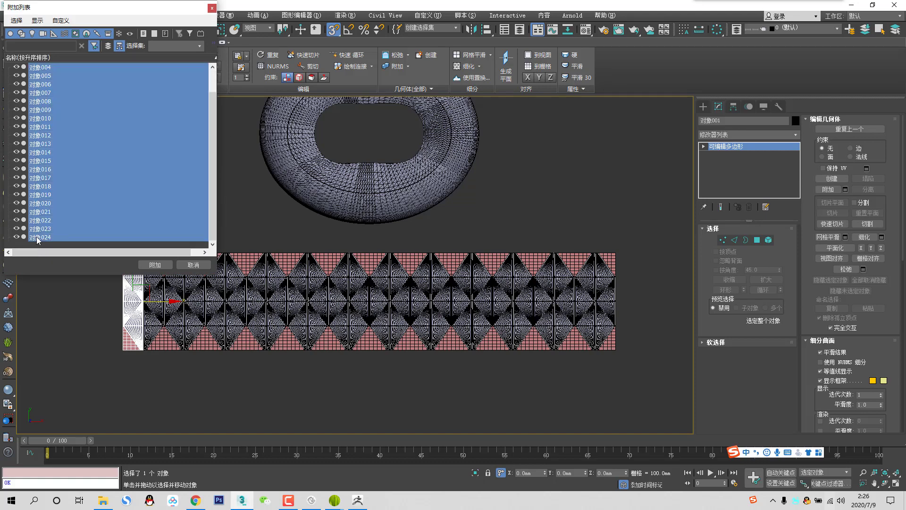
click(144, 264)
click(152, 265)
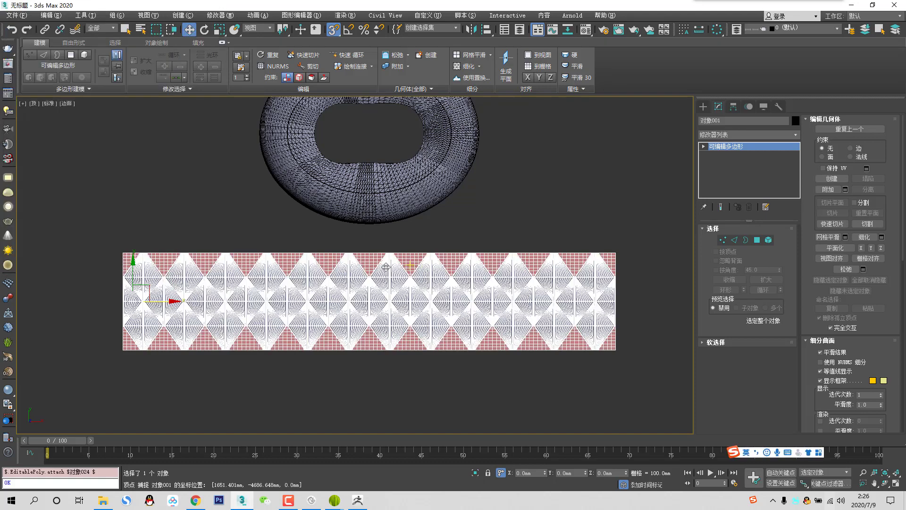
Select the strip's plane polygons by material ID 3, convert the selection to vertices and weld them.
click(757, 240)
click(535, 257)
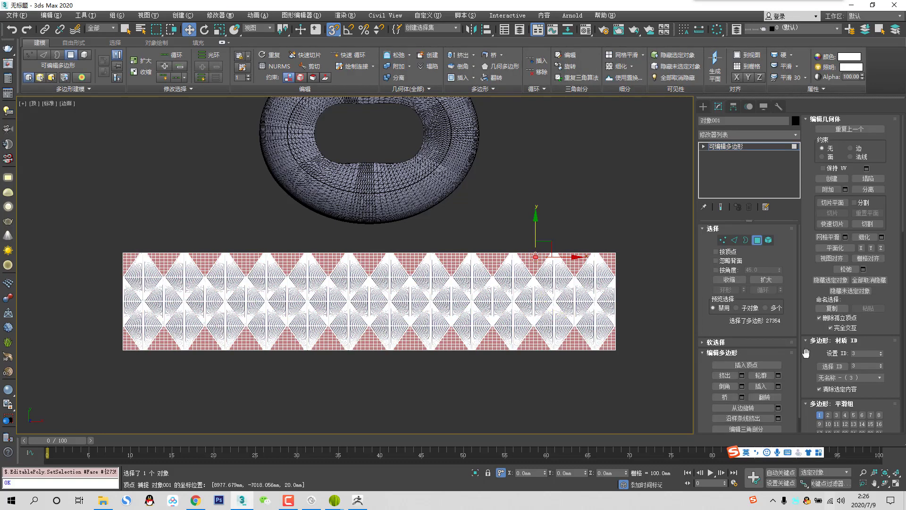
click(842, 366)
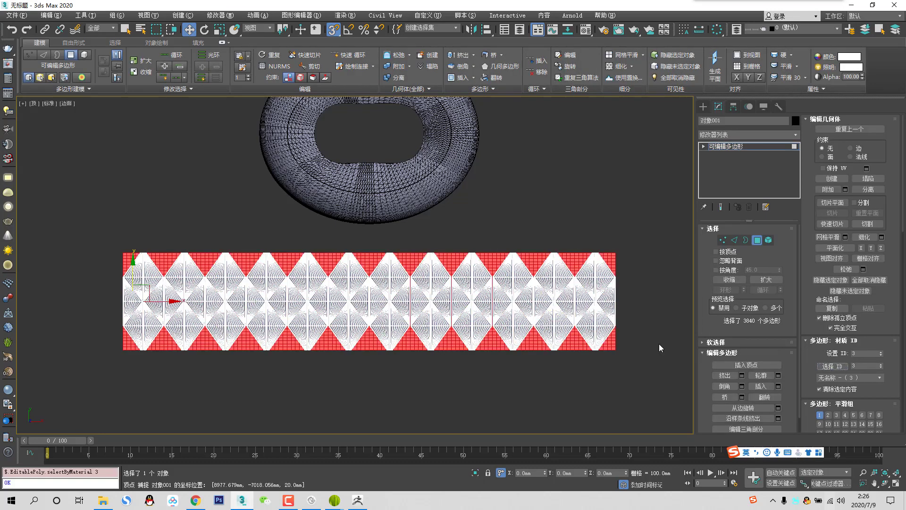
ctrl+click(724, 240)
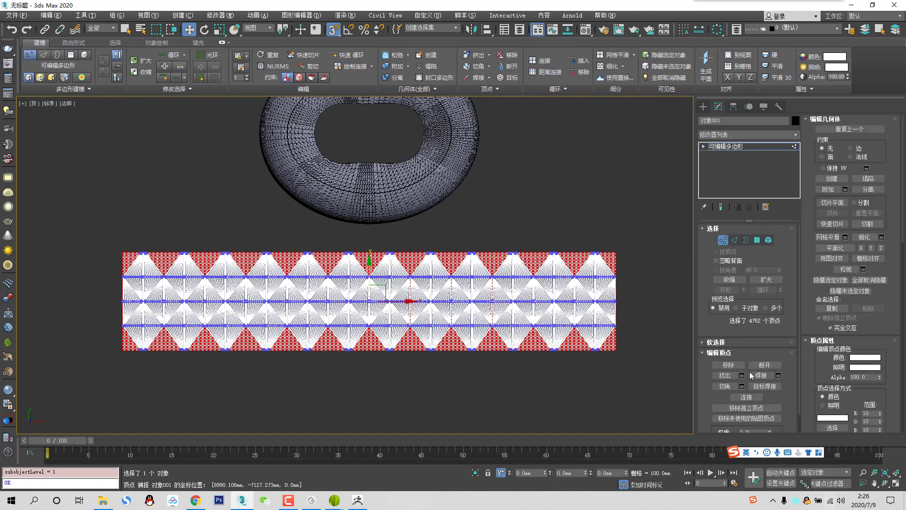
click(761, 375)
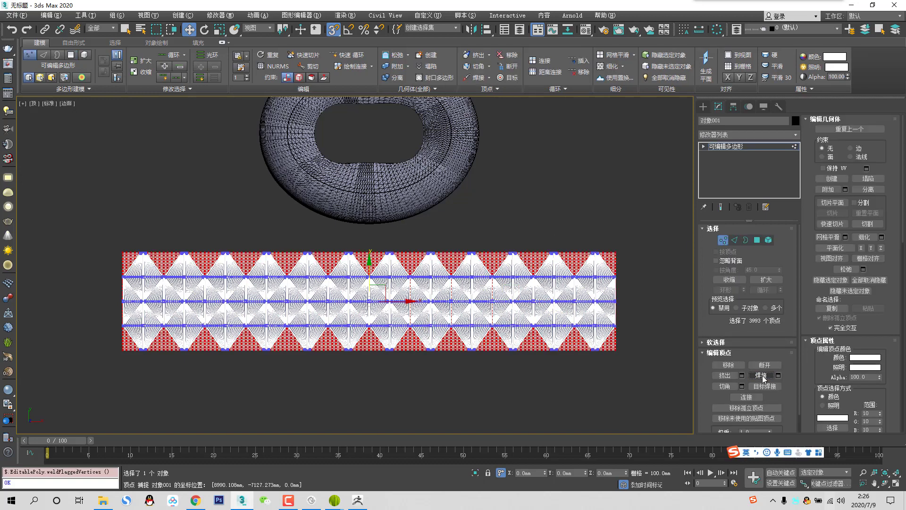
ctrl+click(767, 241)
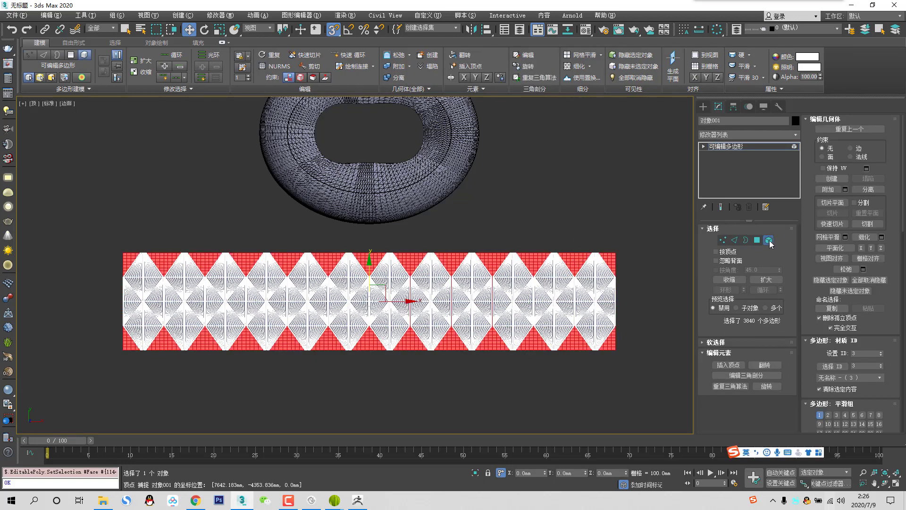
key(5)
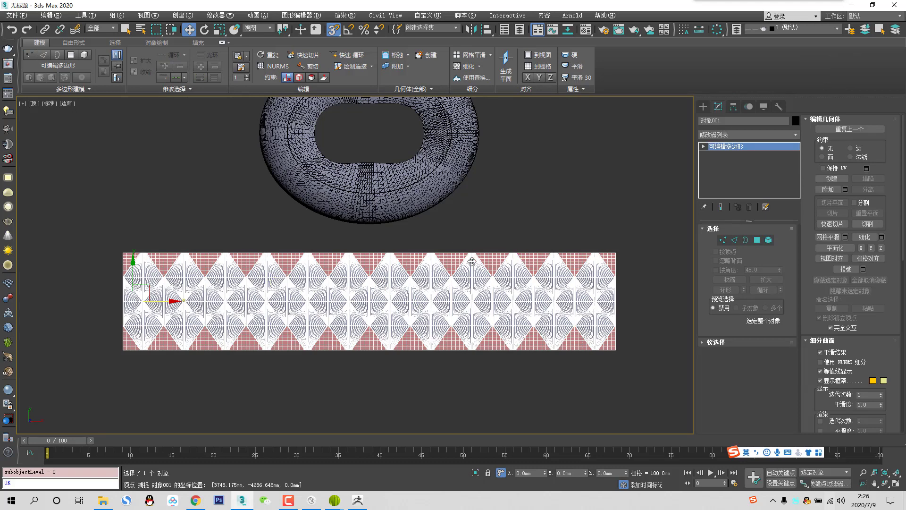
Center the strip's pivot to the object.
click(733, 107)
click(747, 171)
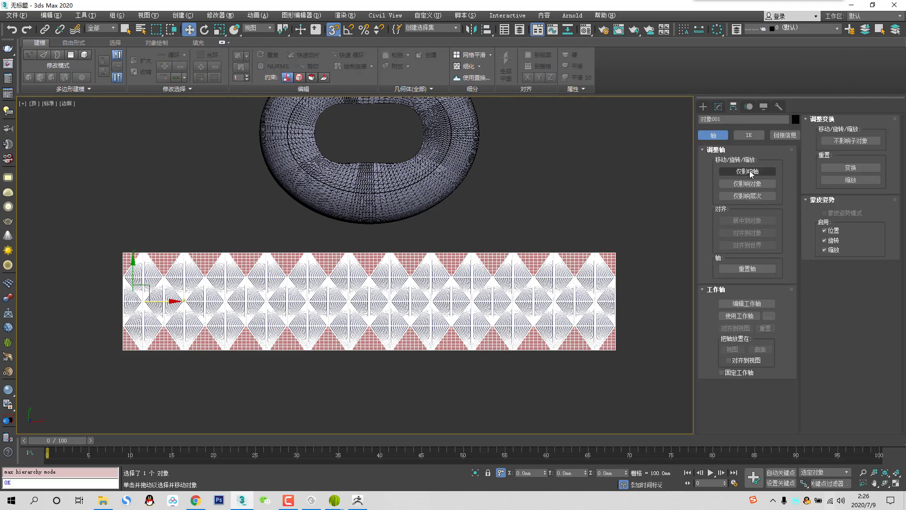
click(751, 221)
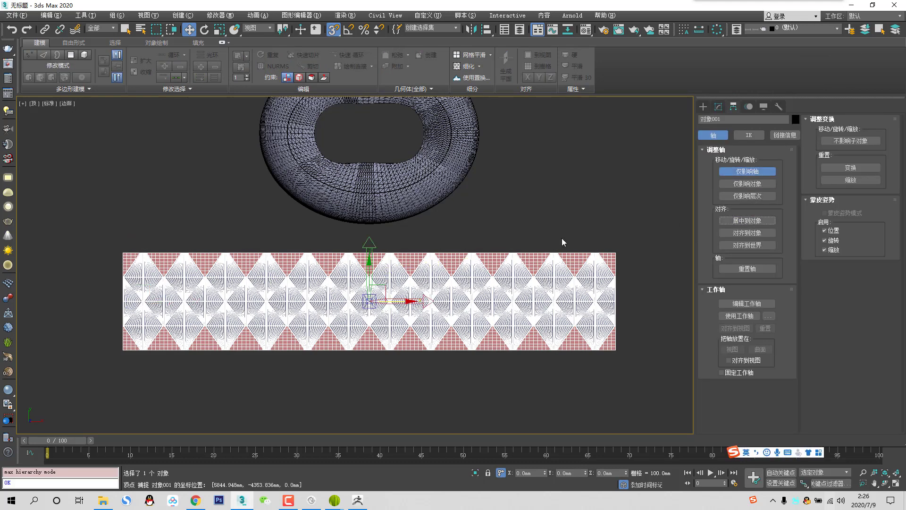
click(747, 171)
Try to wrap the strip onto the ring-shaped stadium body with a Surface Deform (WSM) modifier, picking Ellipse001 and moving the strip to the surface.
key(p)
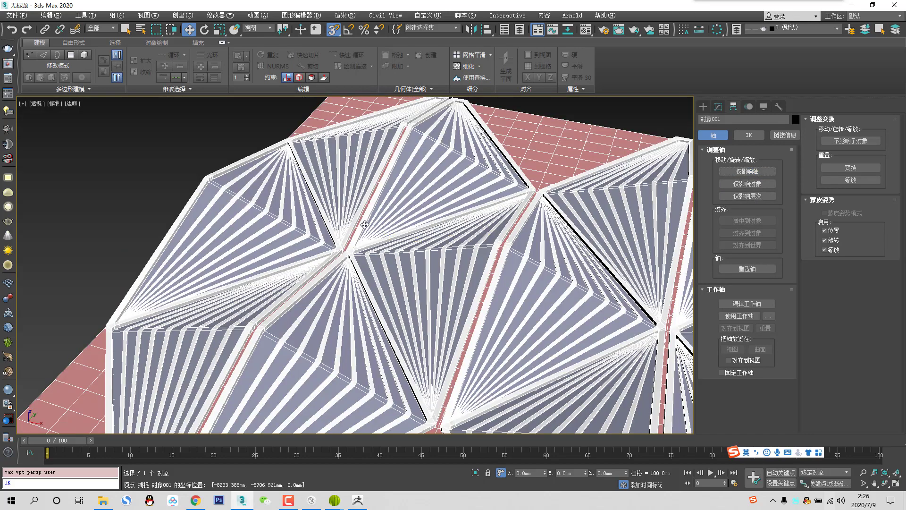
scroll(368, 226, down, 4)
key(z)
alt+middle_drag(370, 257, 420, 283)
scroll(372, 242, up, 4)
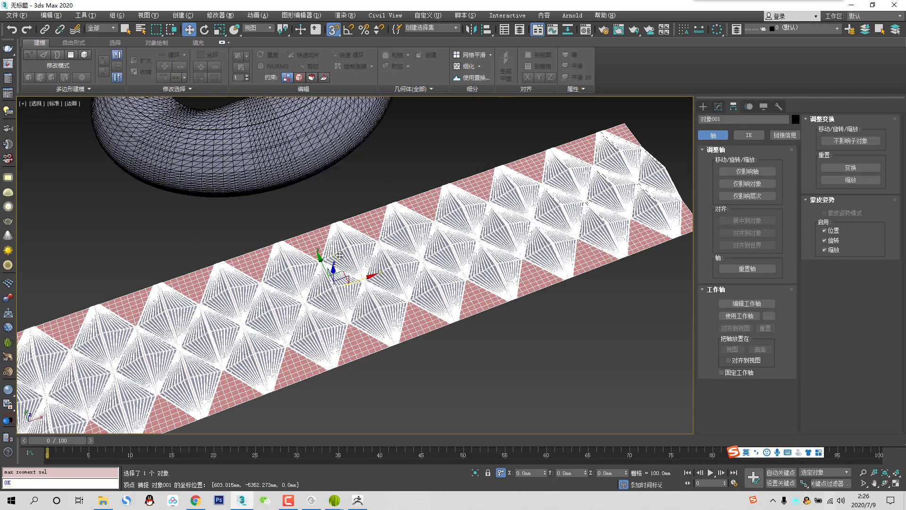
alt+middle_drag(372, 241, 387, 208)
scroll(383, 206, down, 2)
click(703, 107)
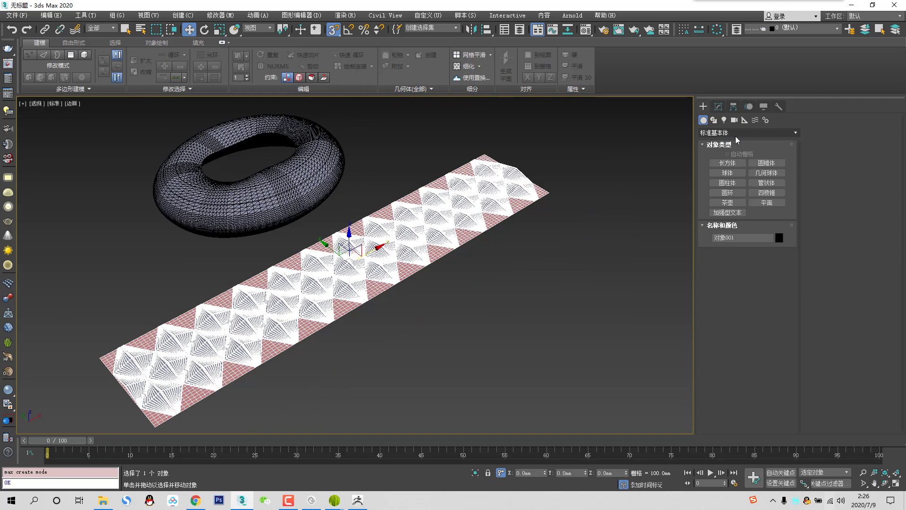
click(719, 107)
click(755, 134)
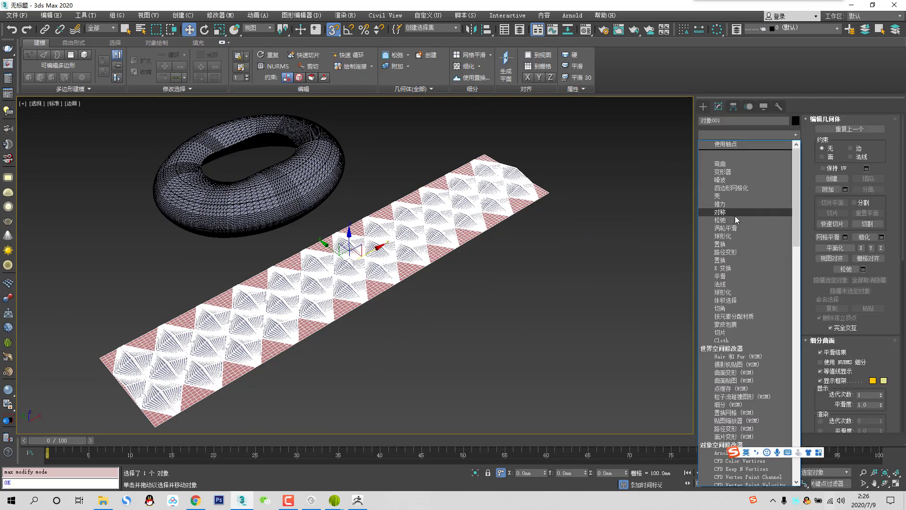
click(737, 372)
click(746, 255)
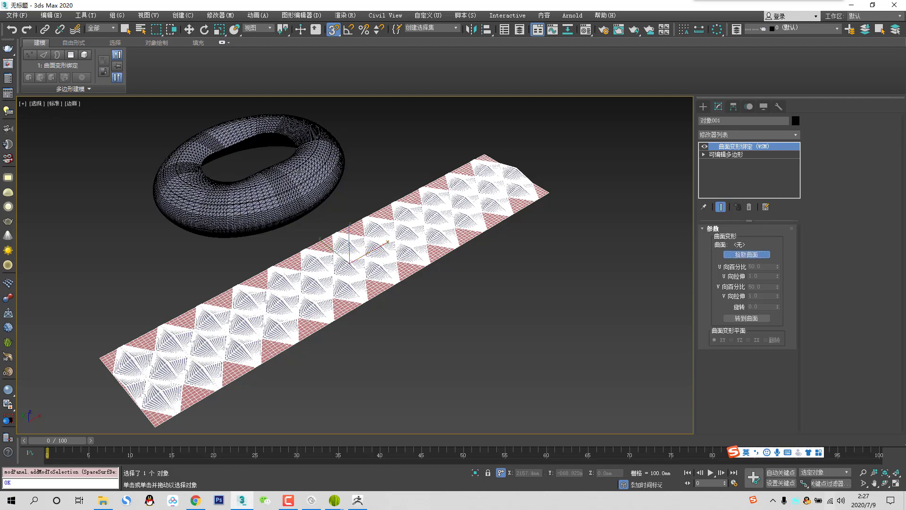
click(341, 180)
click(745, 318)
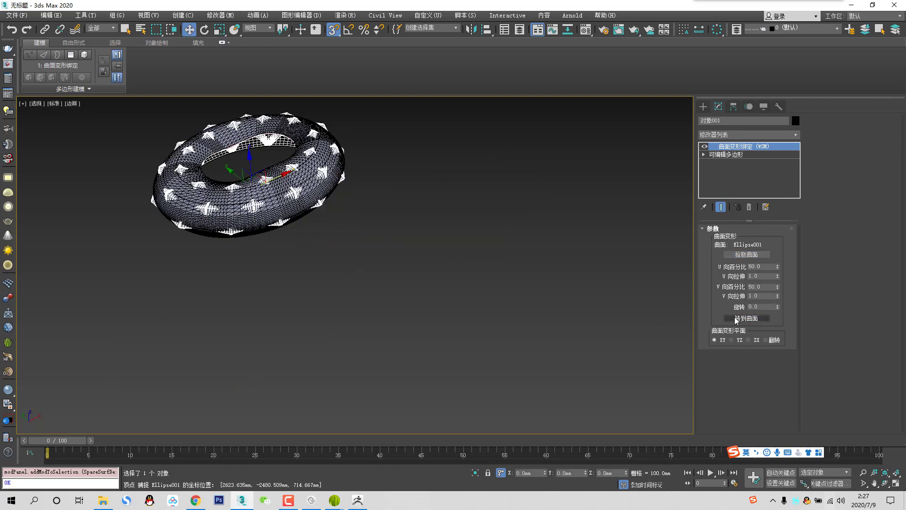
Check how the strip's panels sit on the stadium body and remove the Surface Deform modifier.
scroll(237, 185, up, 8)
scroll(256, 197, down, 8)
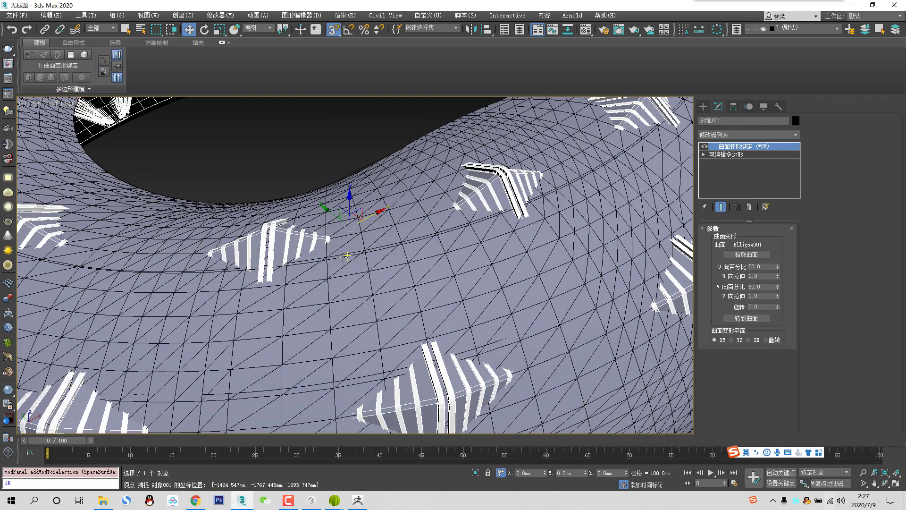
alt+middle_drag(330, 239, 333, 156)
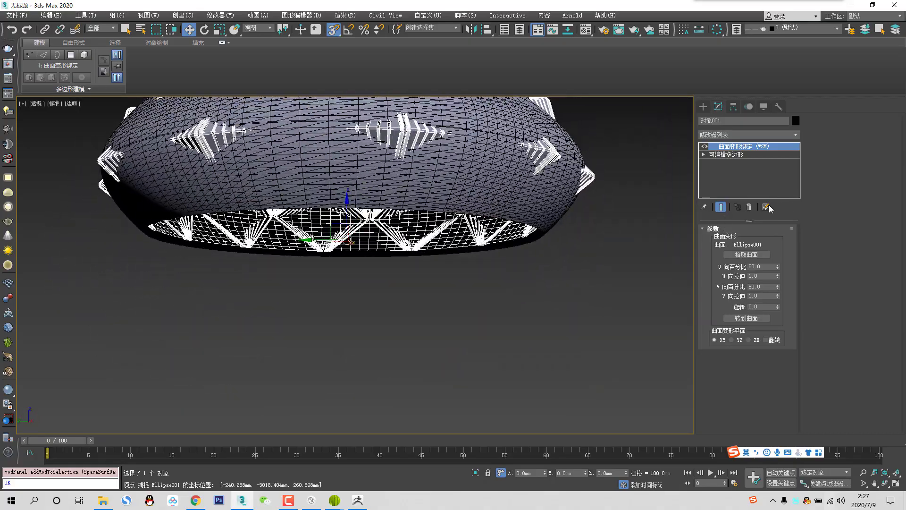
click(750, 207)
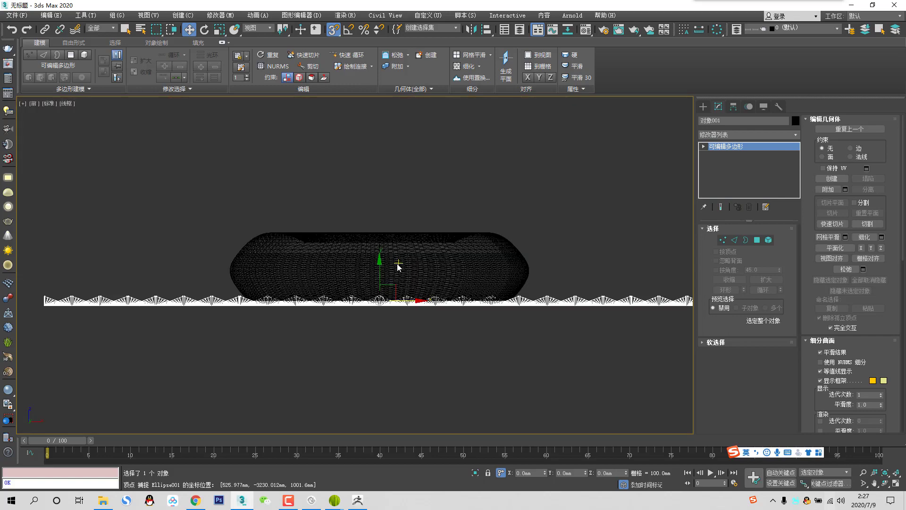
Move only the strip's pivot down to the strip's bottom edge in the front view.
key(f)
scroll(378, 291, up, 2)
click(733, 106)
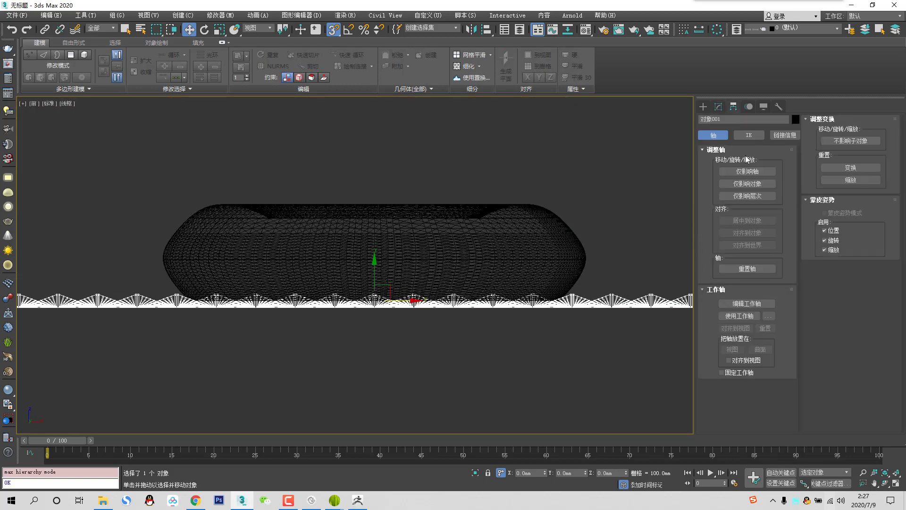
click(750, 171)
scroll(378, 290, up, 8)
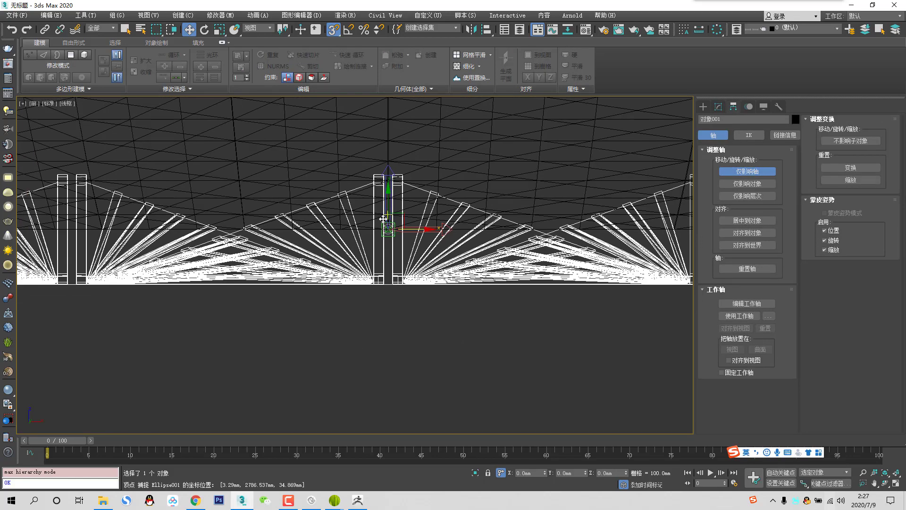
drag(388, 207, 382, 285)
scroll(384, 283, up, 4)
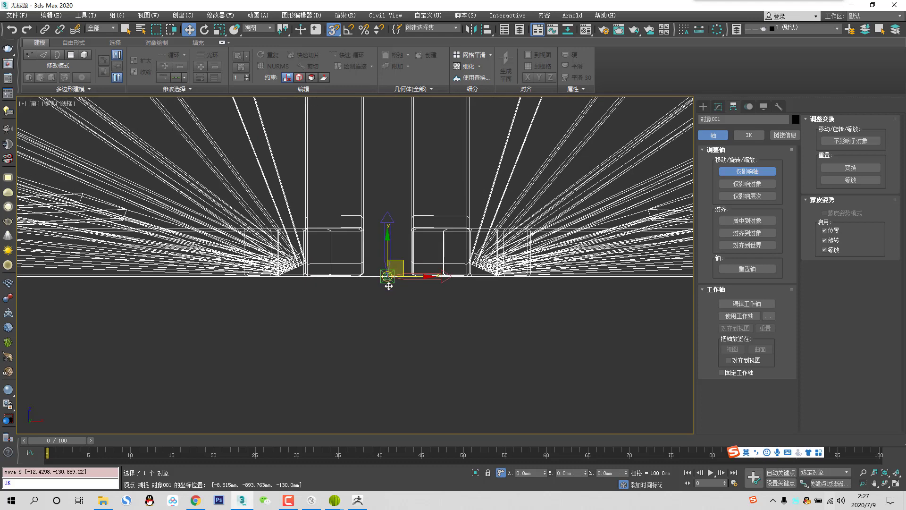
key(s)
drag(385, 251, 353, 279)
key(s)
scroll(353, 279, up, 5)
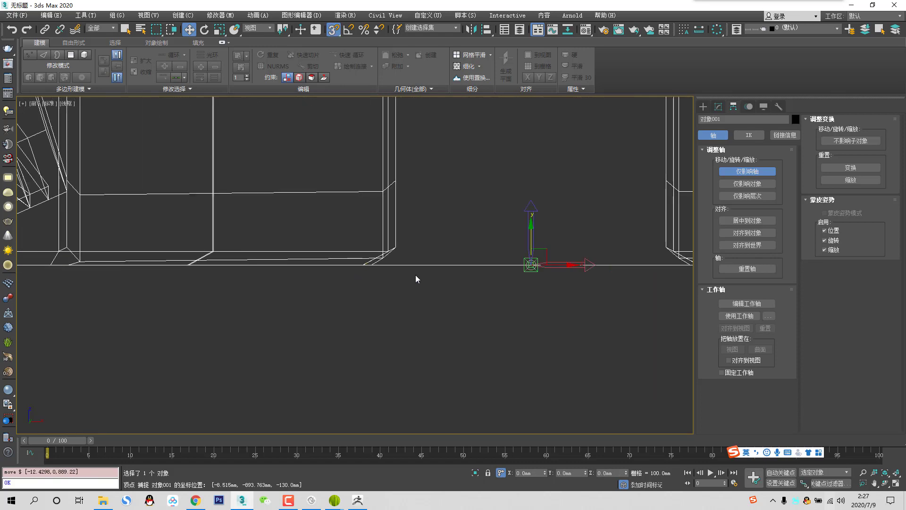
click(747, 171)
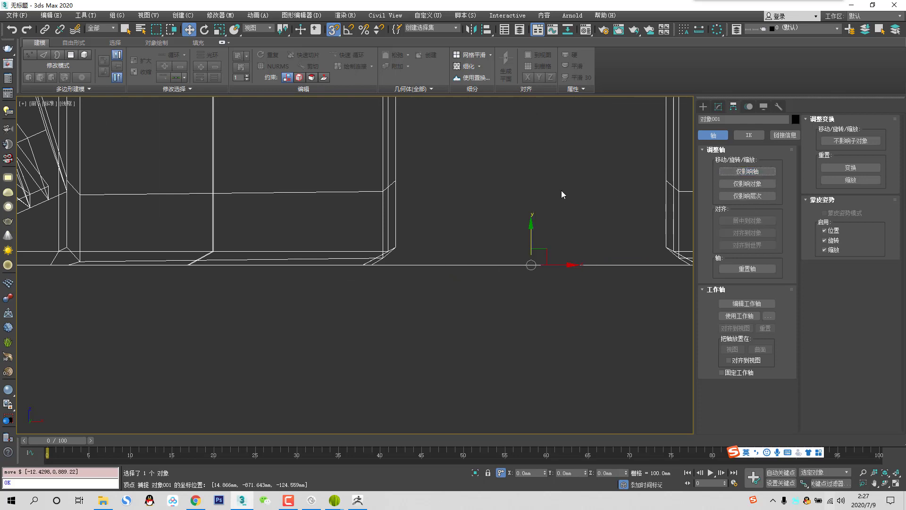
Wrap the strip onto the ring-shaped body with a Surface Deform (WSM) modifier, picking Ellipse001 and moving the strip to the surface.
key(p)
key(z)
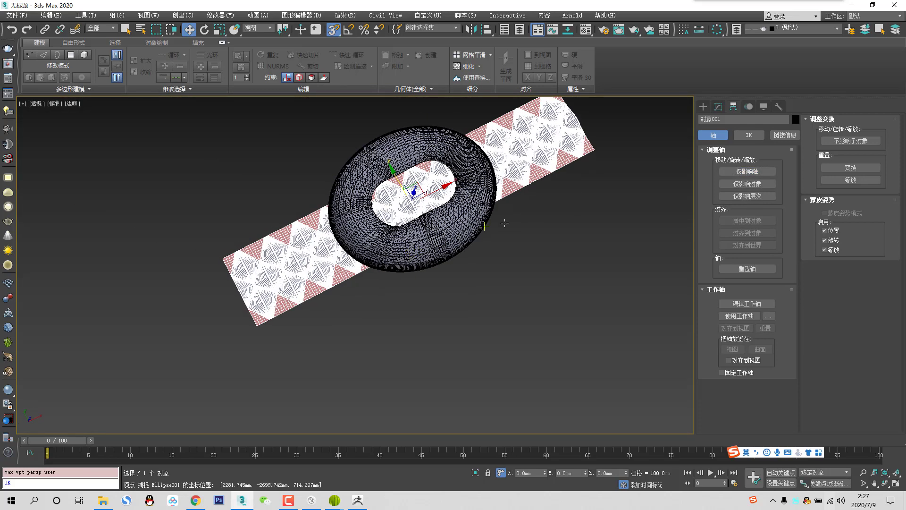
click(718, 107)
click(748, 134)
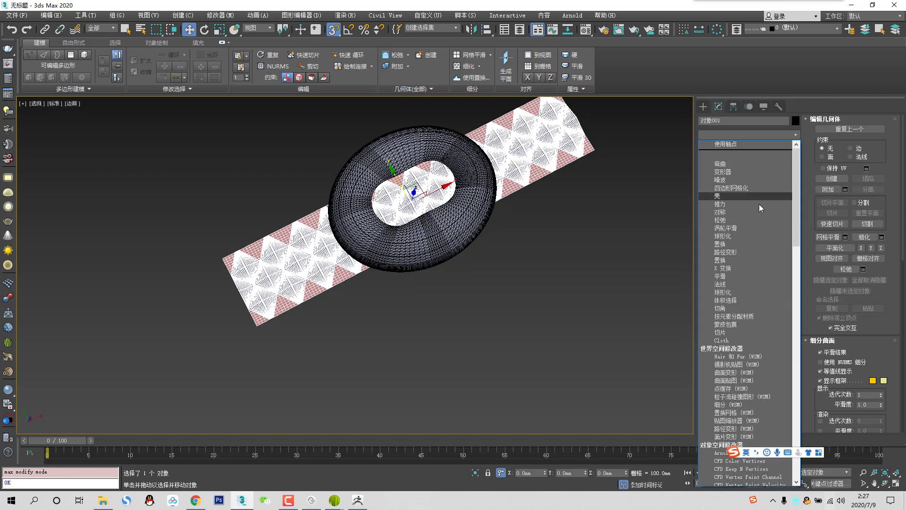
click(732, 373)
click(746, 254)
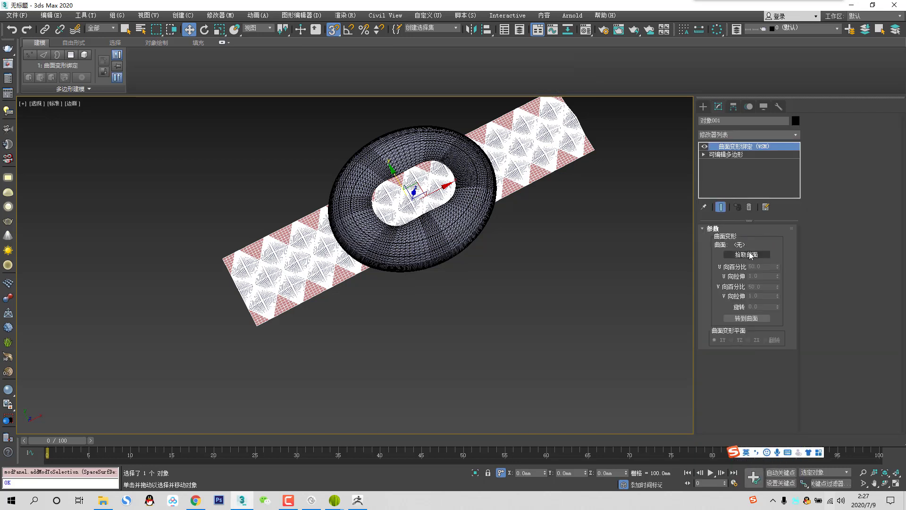
click(479, 229)
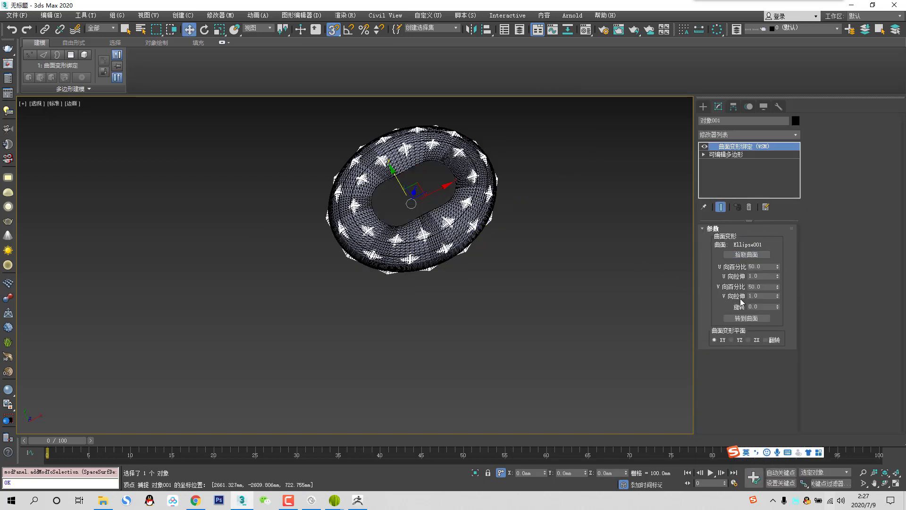
click(753, 318)
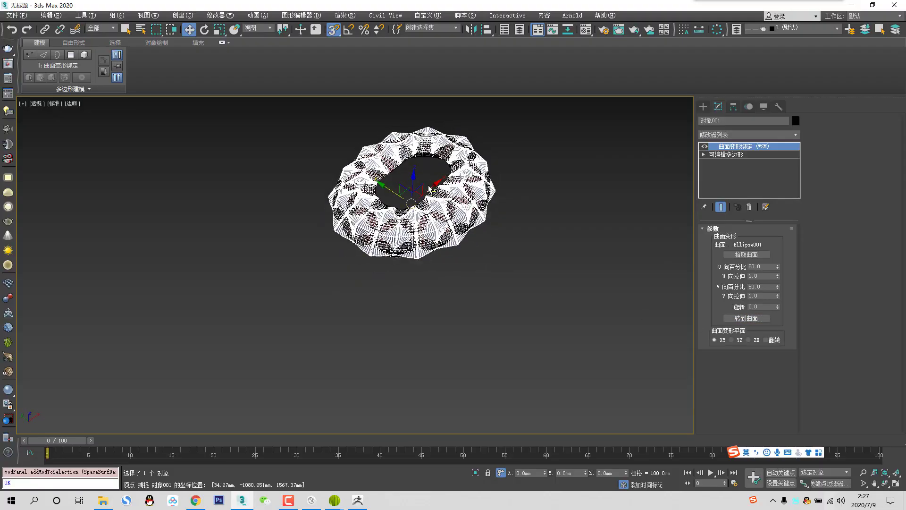
Check the wrapped panels on the body and collapse the Surface Deform modifier into the editable poly.
scroll(427, 210, up, 10)
scroll(407, 201, down, 10)
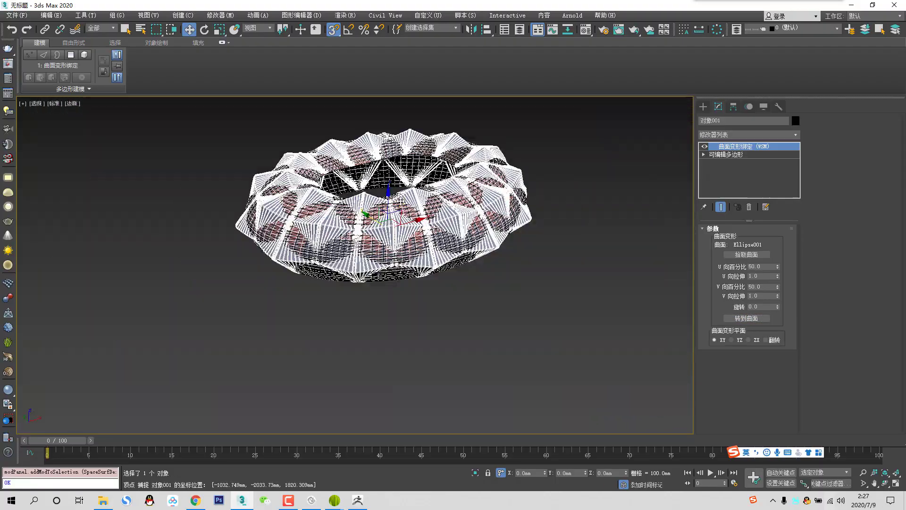
scroll(397, 282, up, 10)
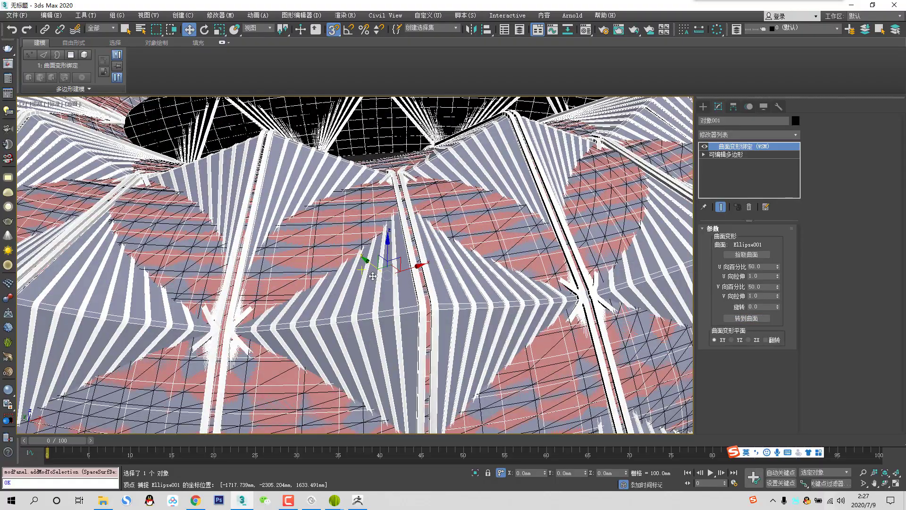
scroll(247, 275, down, 10)
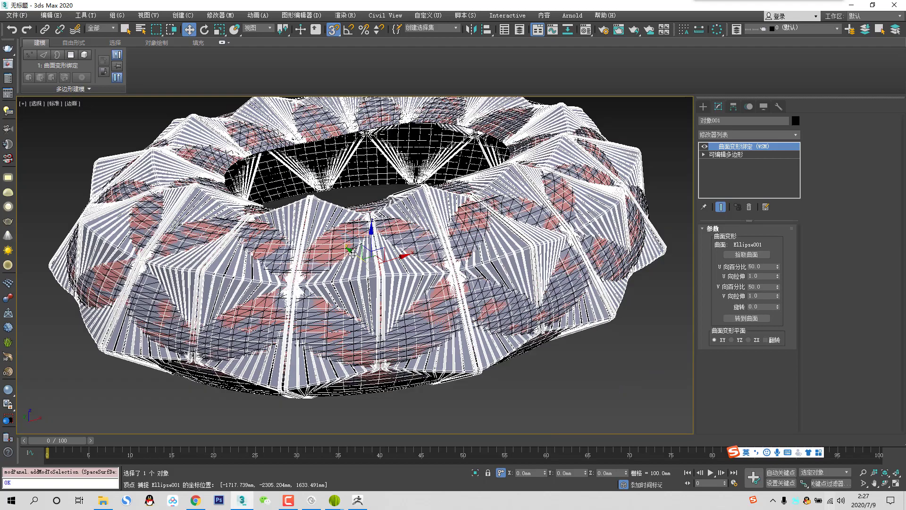
scroll(365, 274, up, 10)
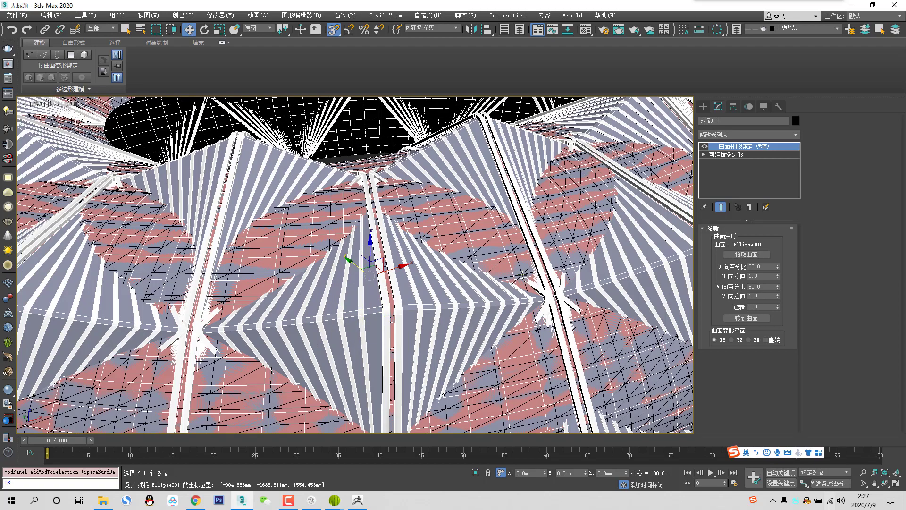
scroll(484, 243, down, 8)
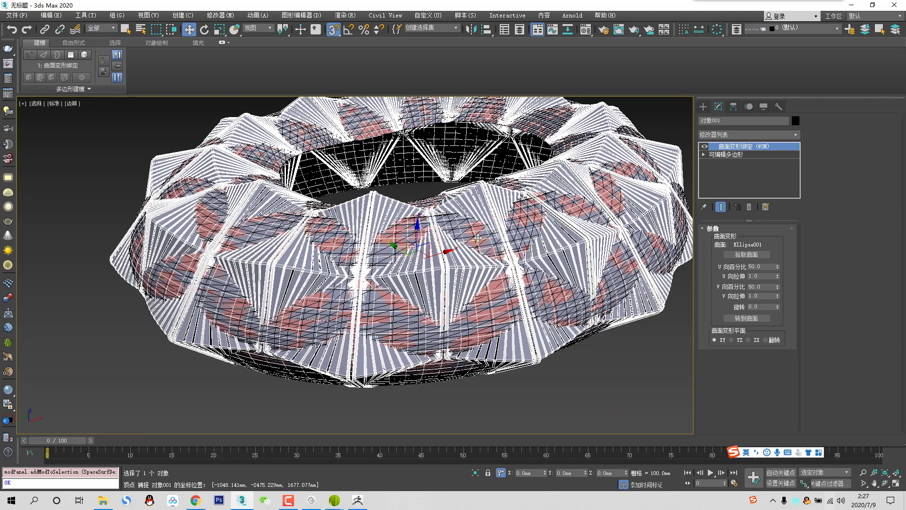
right_click(733, 148)
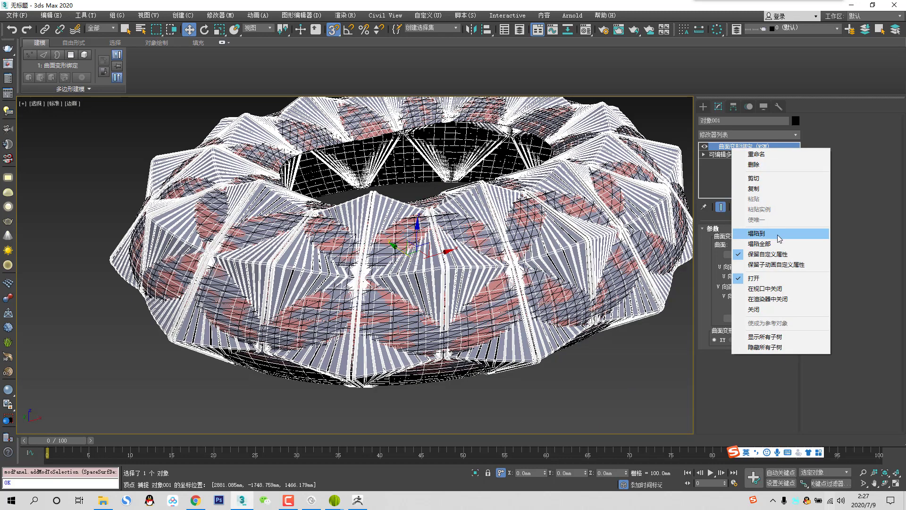
click(778, 235)
click(496, 287)
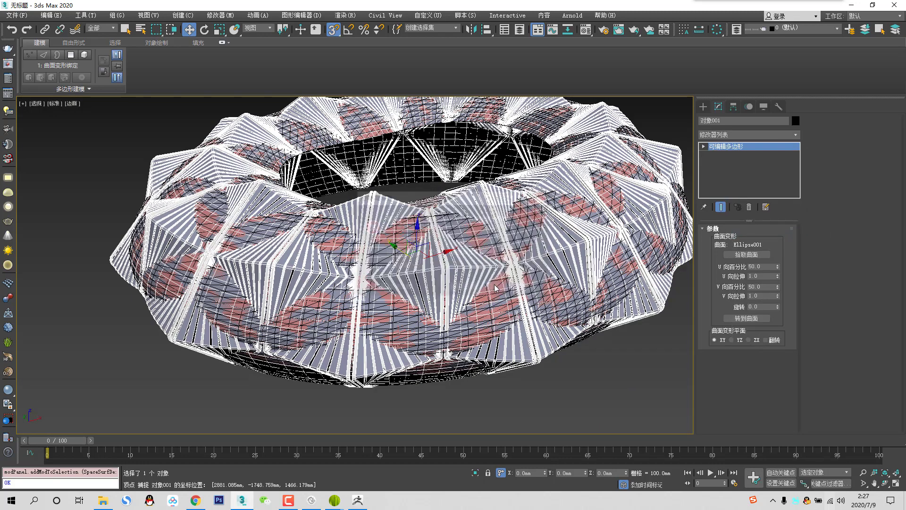
Move the wrapped facade about 10365 mm along X, clear of the ring-shaped NURBS body, and delete that body.
scroll(500, 236, down, 10)
key(s)
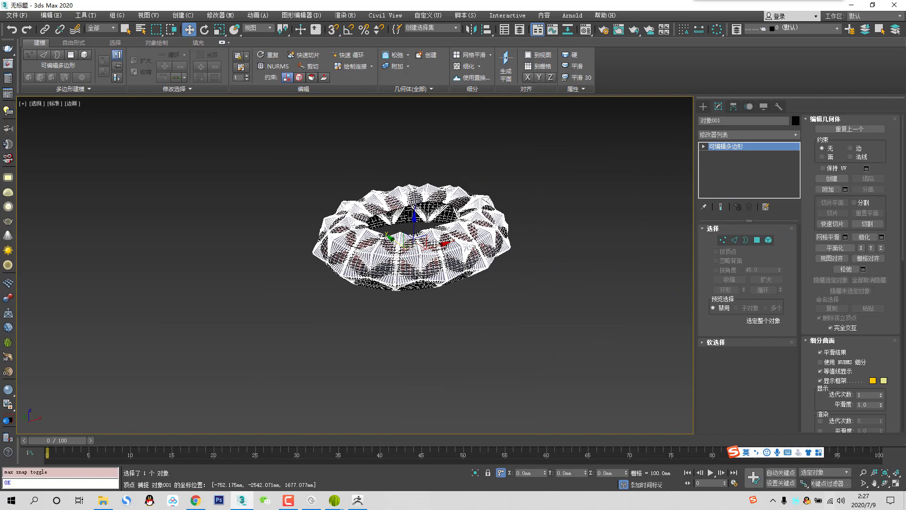
drag(414, 238, 601, 184)
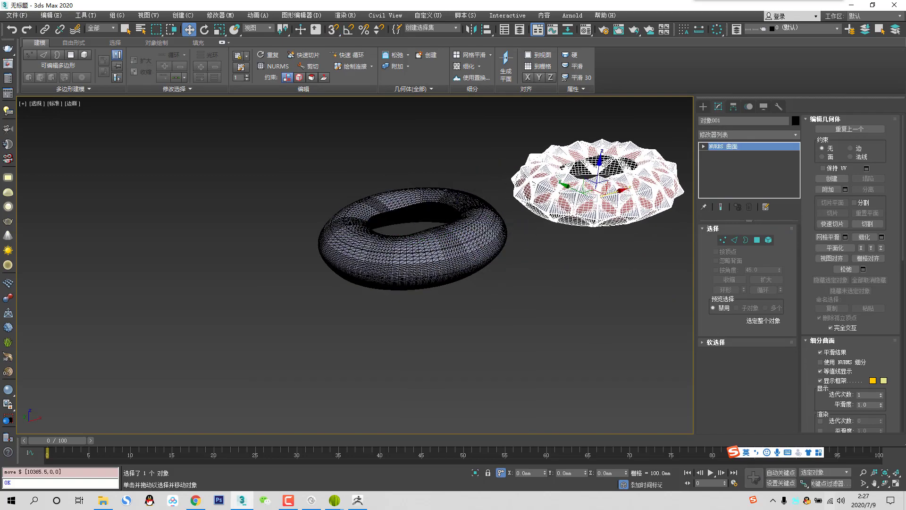
click(493, 277)
key(Delete)
key(z)
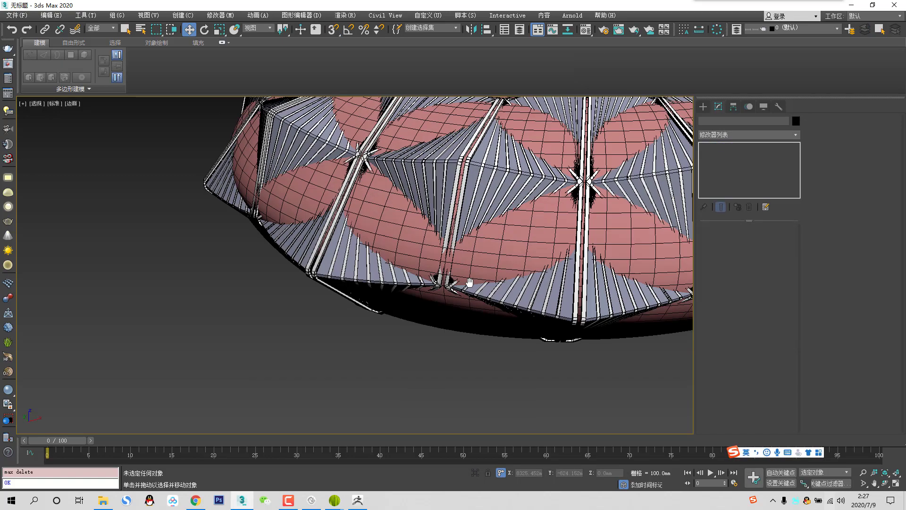
Try deleting the facade's inner shell element and undo the deletion.
click(490, 289)
click(768, 240)
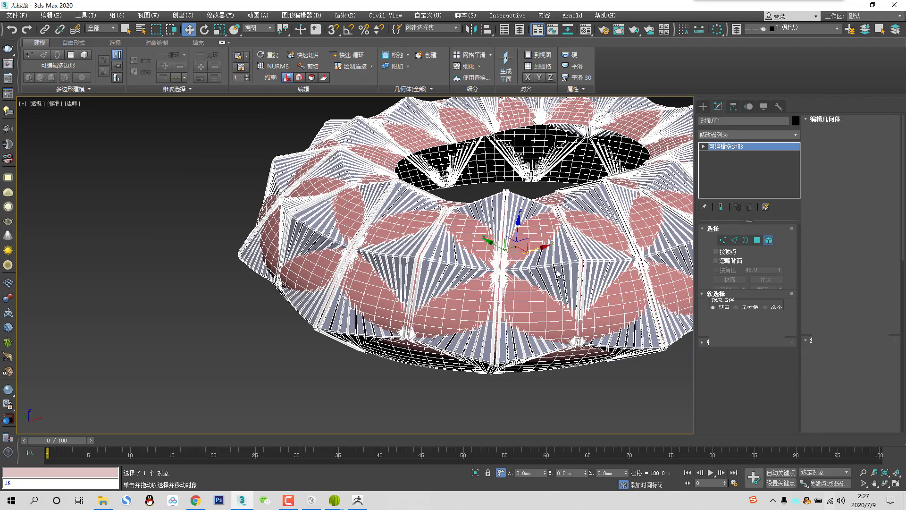
click(491, 235)
key(Delete)
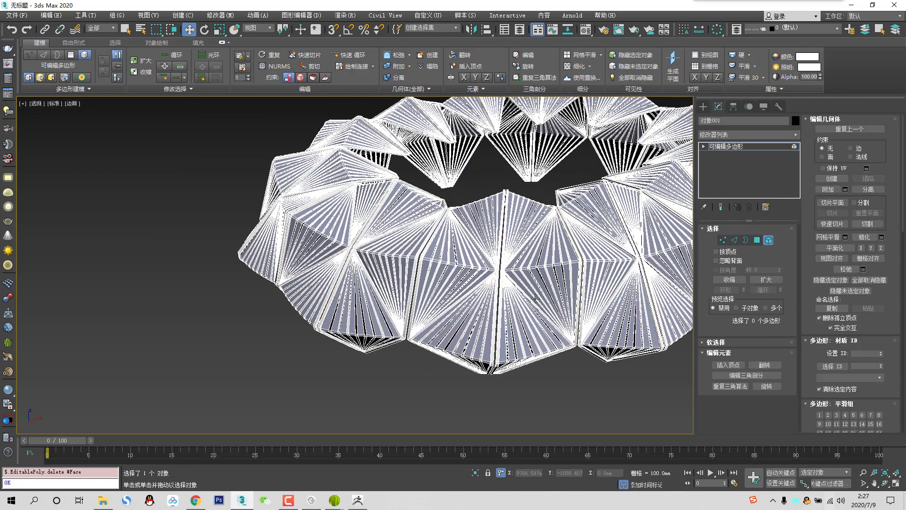
click(768, 241)
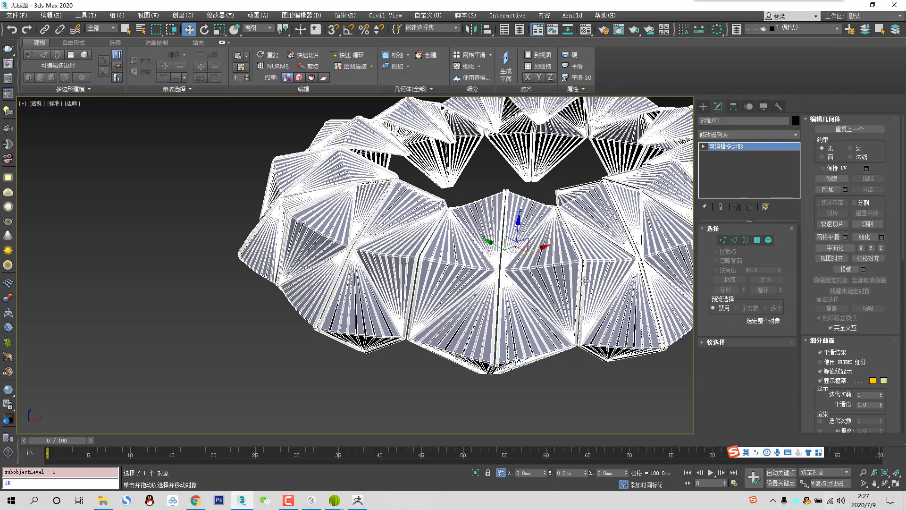
middle_drag(524, 299, 423, 347)
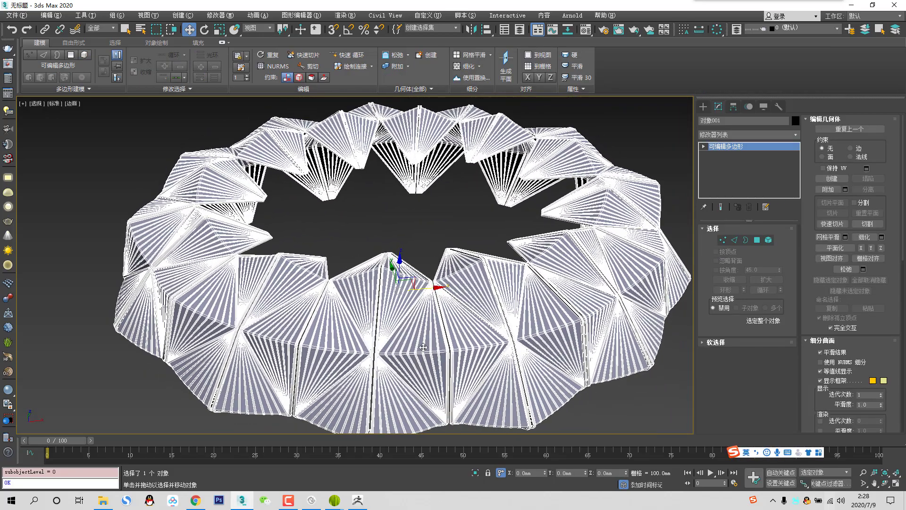
key(ctrl+z)
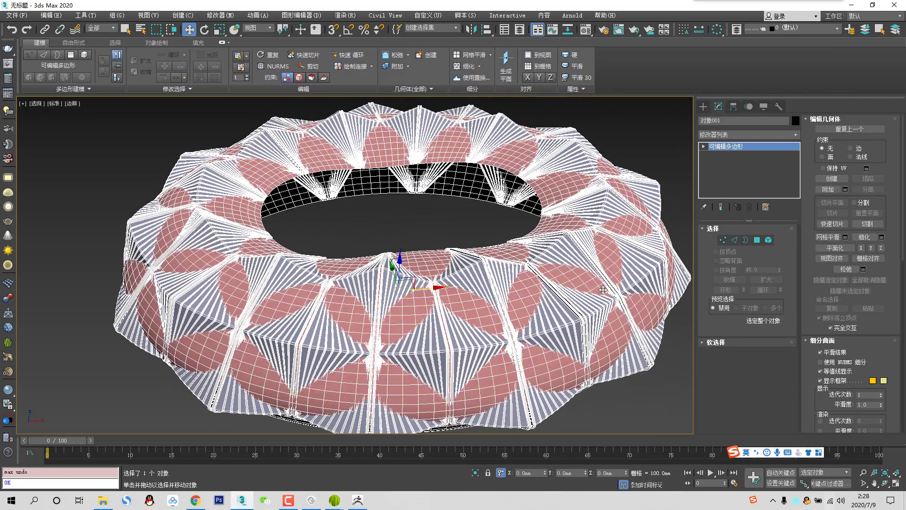
Select the inner shell element, try a Push modifier on it with a value of -59.08 mm, and remove the modifier.
click(769, 241)
click(598, 274)
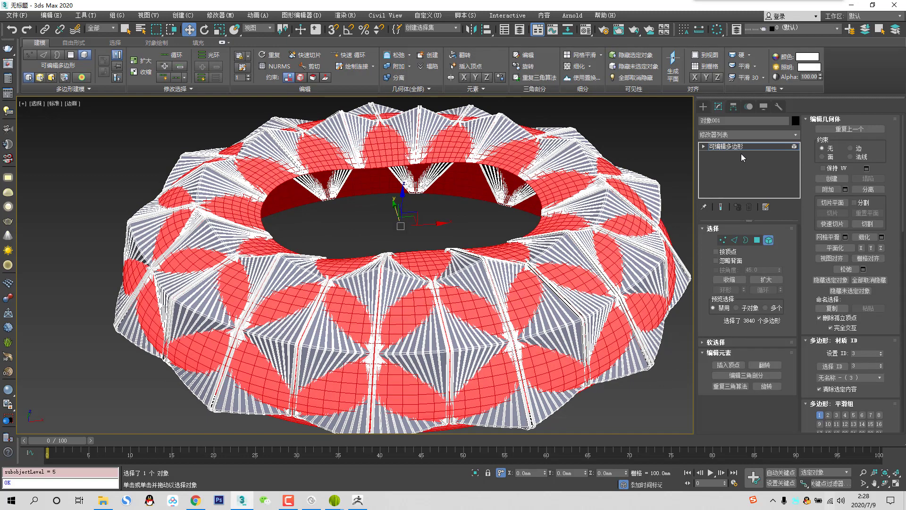
click(757, 133)
click(772, 249)
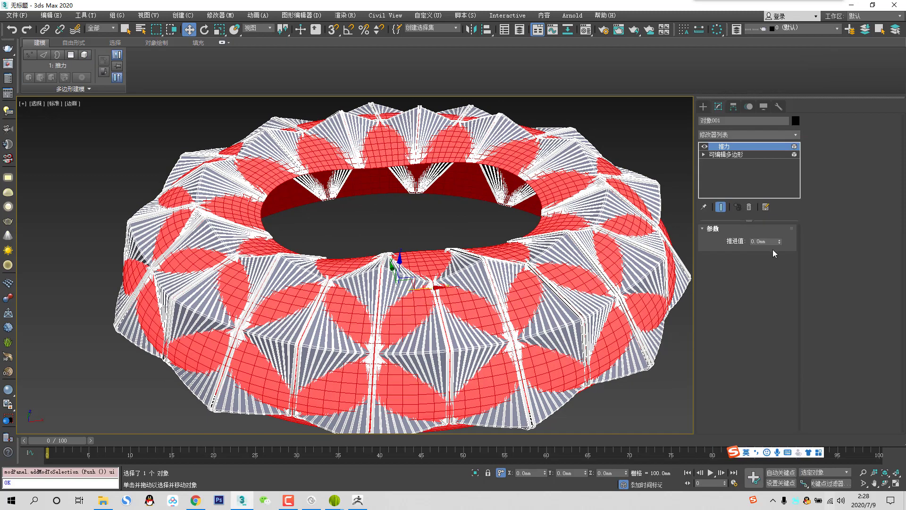
click(779, 241)
drag(779, 242, 836, 45)
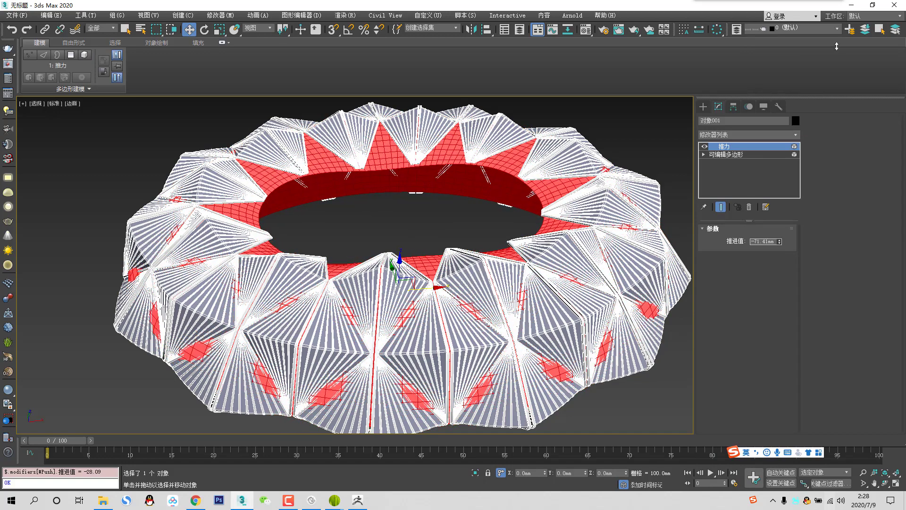
drag(836, 108, 836, 1)
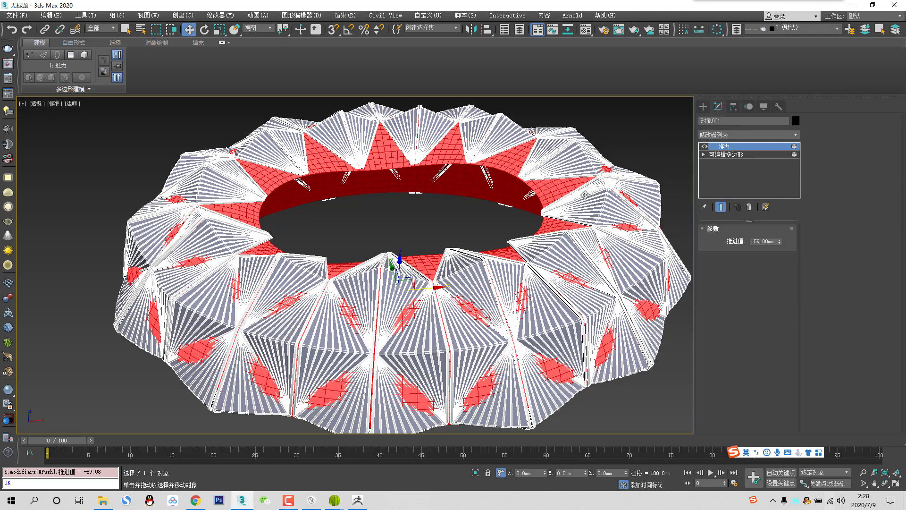
click(750, 207)
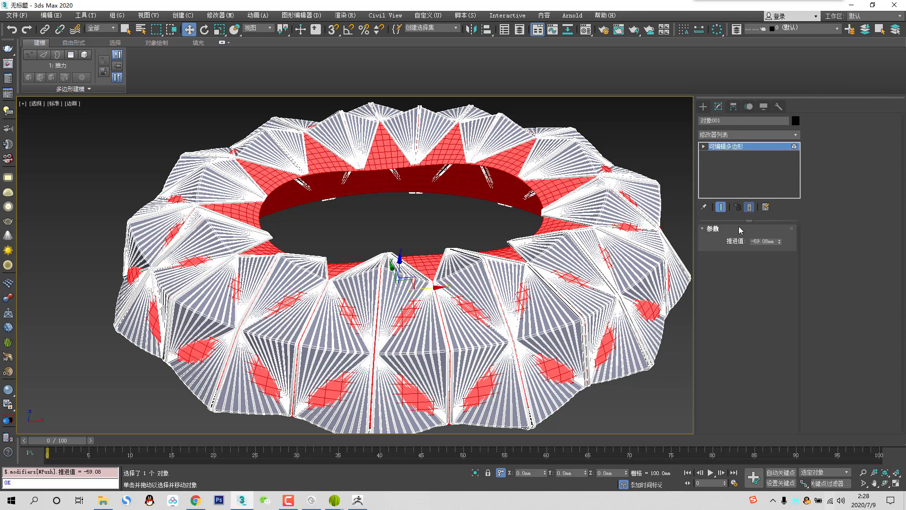
Delete the selected inner shell element and leave element editing.
key(Delete)
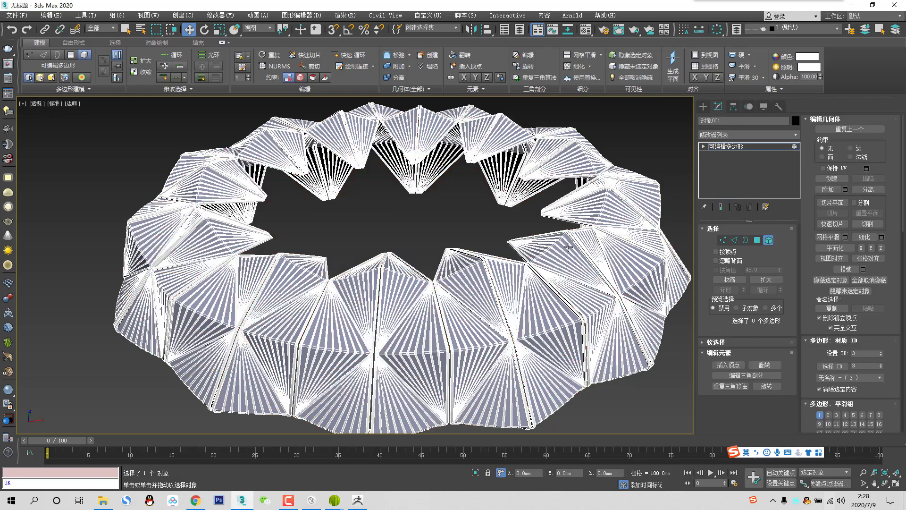
click(768, 239)
right_click(491, 209)
click(503, 219)
Examine the folded facade in shaded display without edged faces, from several angles and in an orthographic view.
key(F3)
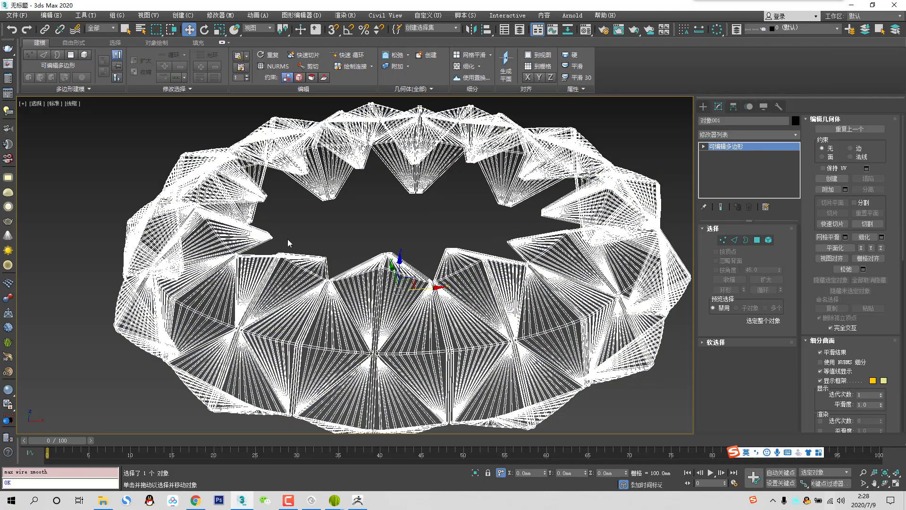
key(F3)
key(F4)
mouse_move(454, 263)
alt+middle_down()
mouse_move(453, 279)
mouse_move(427, 234)
mouse_move(415, 266)
alt+middle_up()
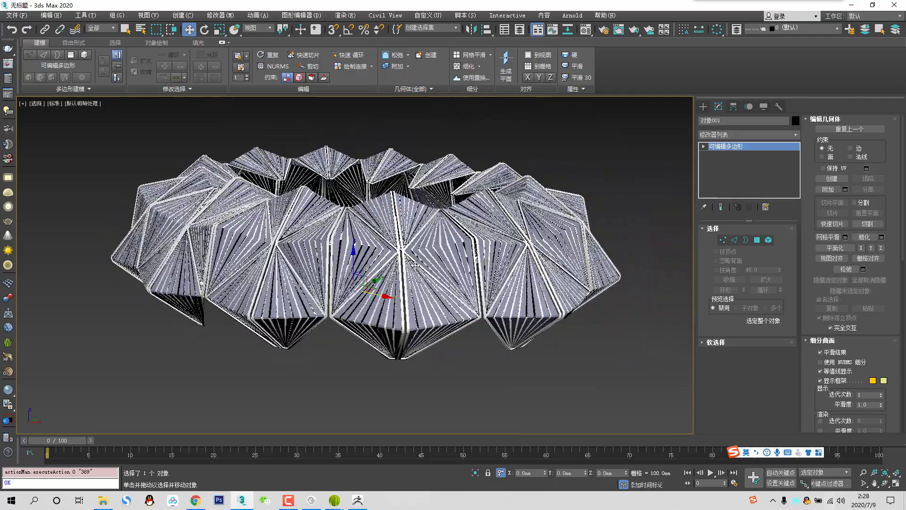
scroll(415, 266, up, 5)
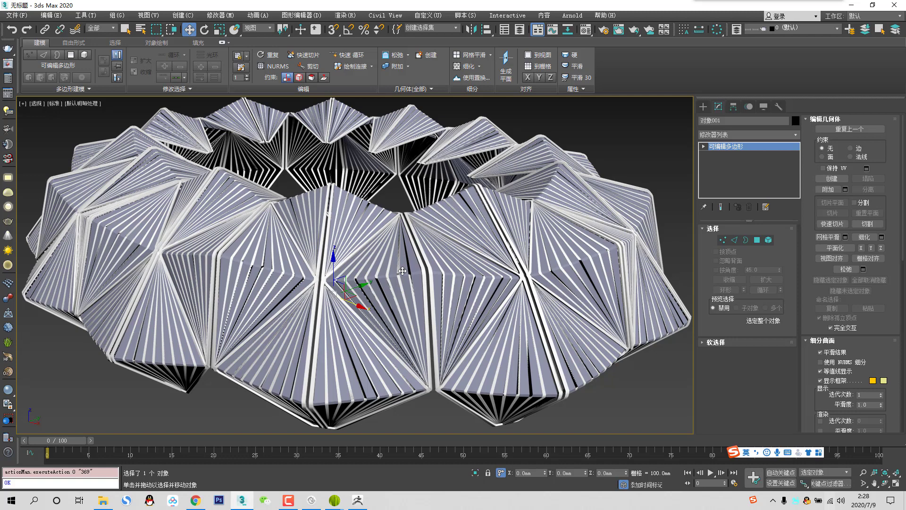
key(u)
key(z)
alt+middle_drag(402, 271, 357, 271)
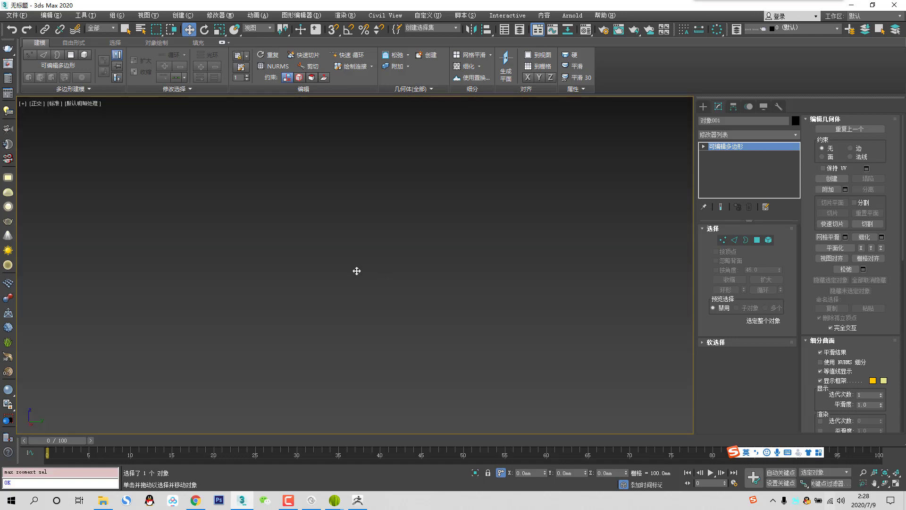
Deselect the facade and hide the modeling ribbon to enlarge the viewport.
click(429, 276)
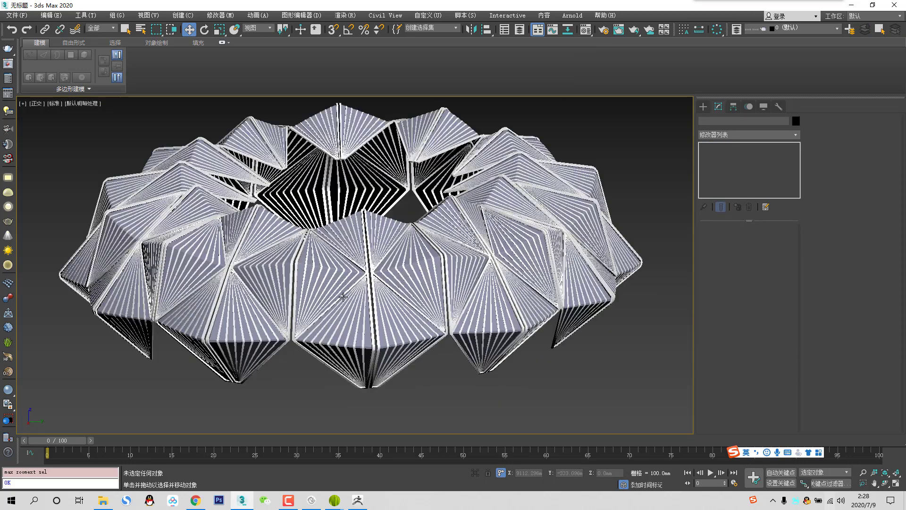
click(538, 32)
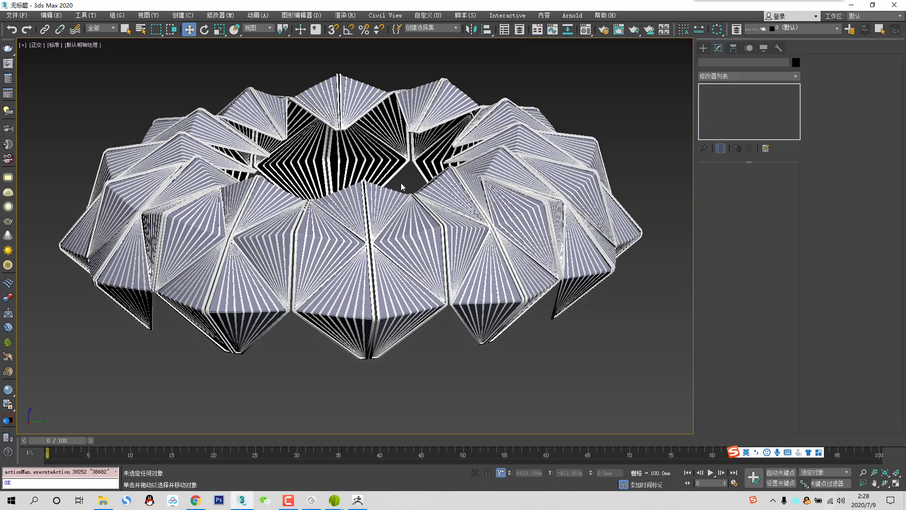
alt+middle_drag(402, 186, 403, 224)
middle_drag(456, 207, 382, 219)
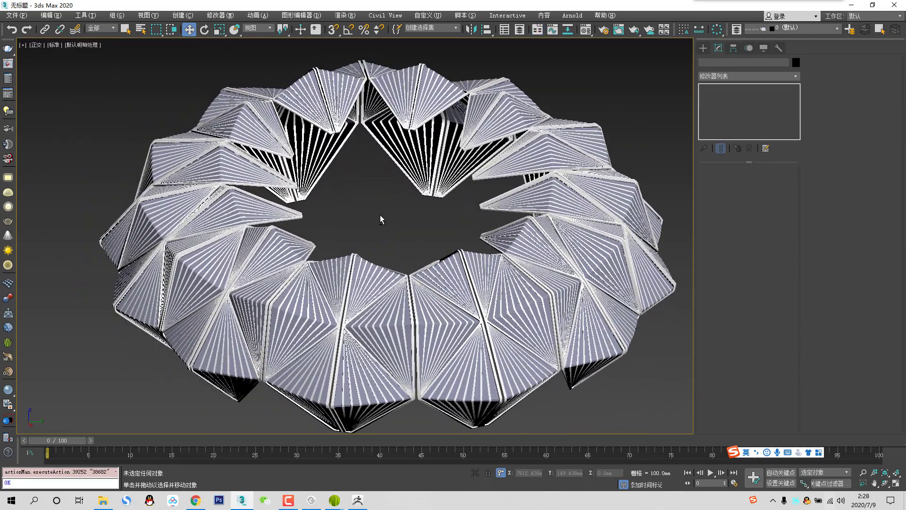
Switch the viewport to perspective and examine the whole folded facade ring from raised angles.
key(p)
key(z)
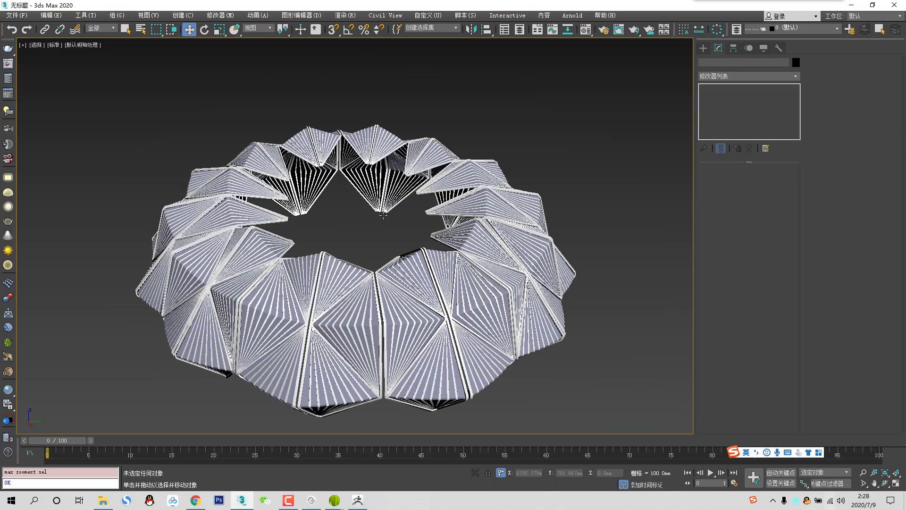
alt+middle_drag(384, 215, 407, 216)
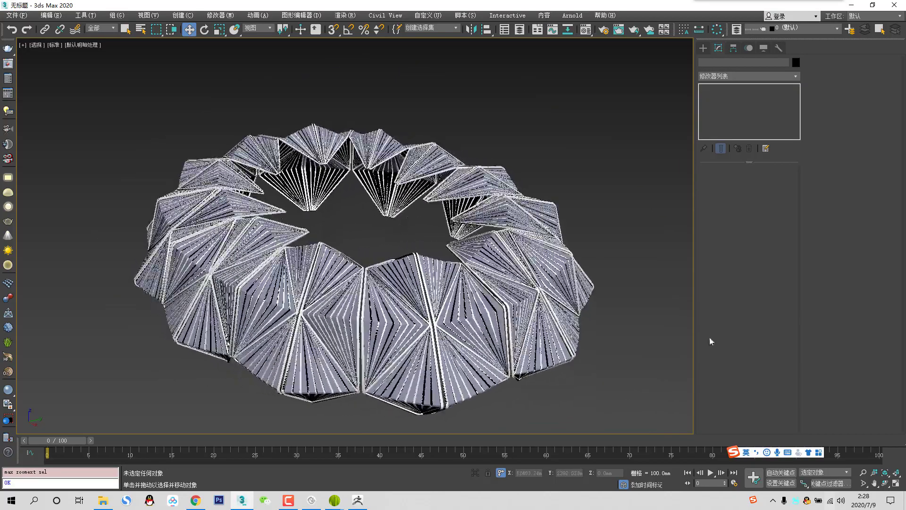
click(863, 472)
drag(420, 320, 408, 240)
alt+middle_drag(408, 239, 457, 265)
scroll(398, 253, down, 3)
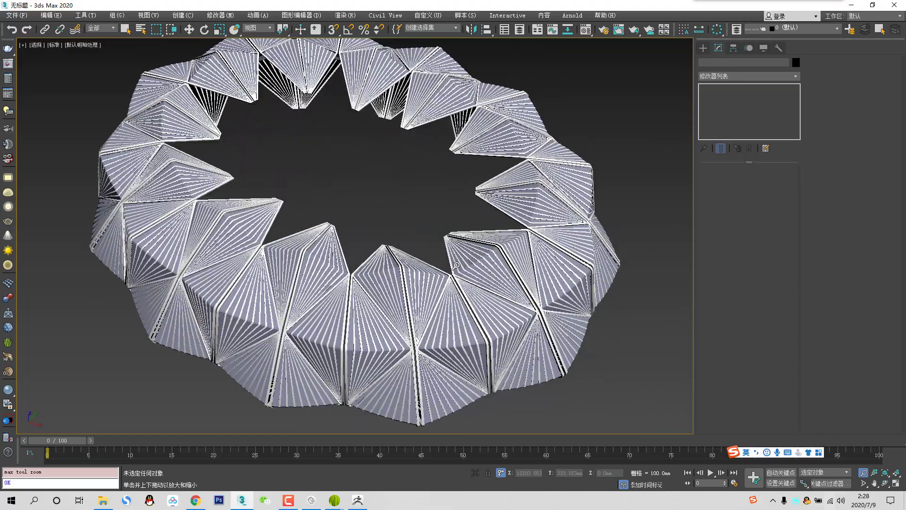
drag(456, 244, 457, 248)
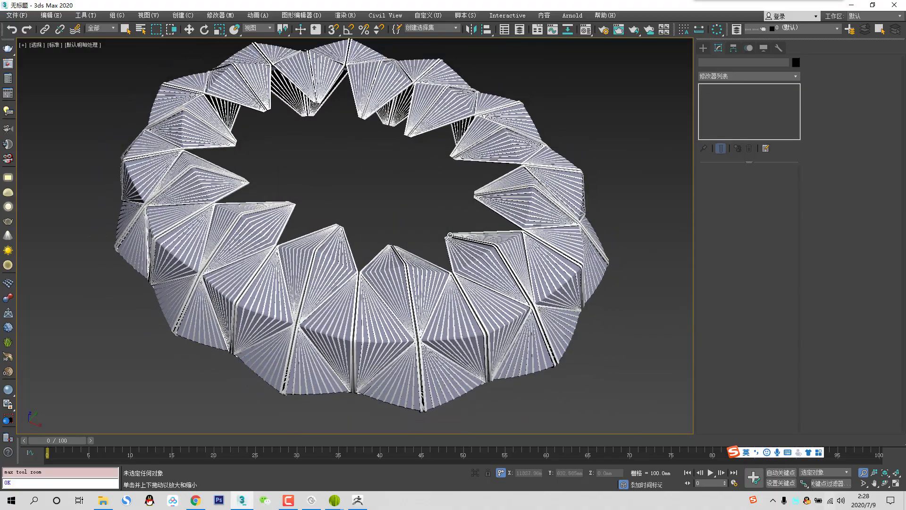
key(w)
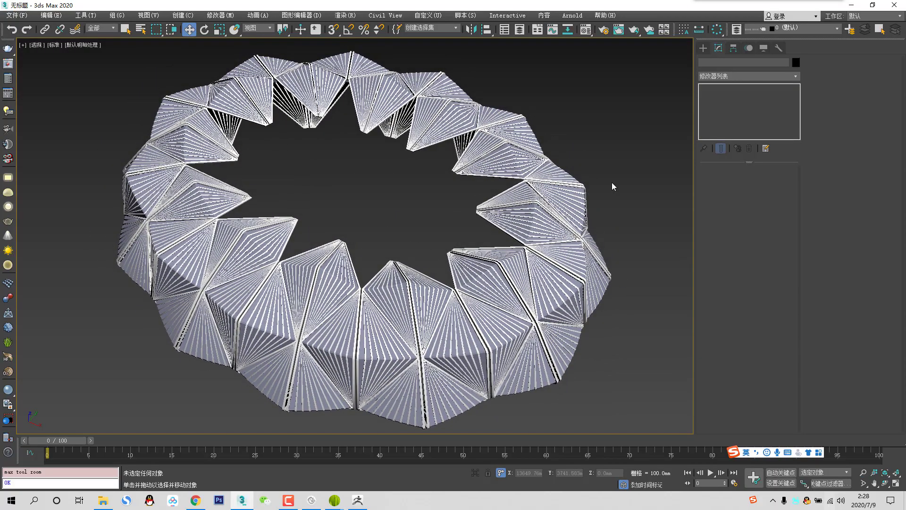